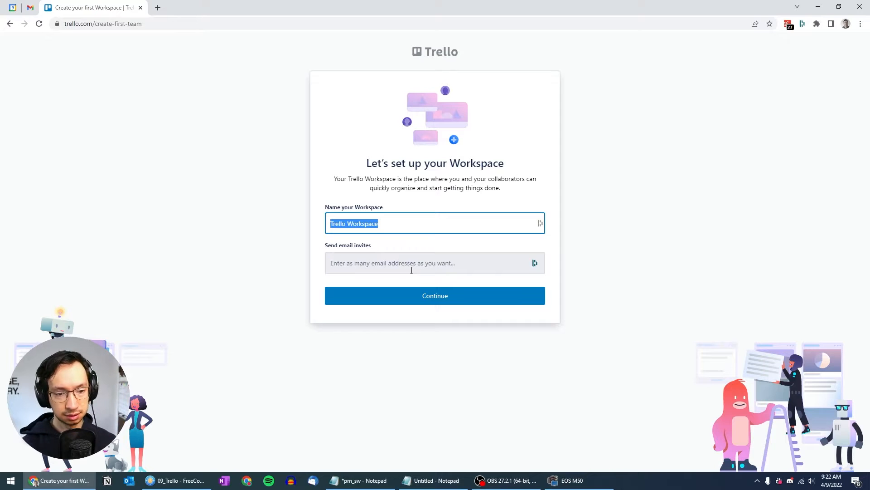
# Name the new workspace Production without inviting anyone, and start the free 30-day Premium trial
pyautogui.write('Production')
pyautogui.press('Return')
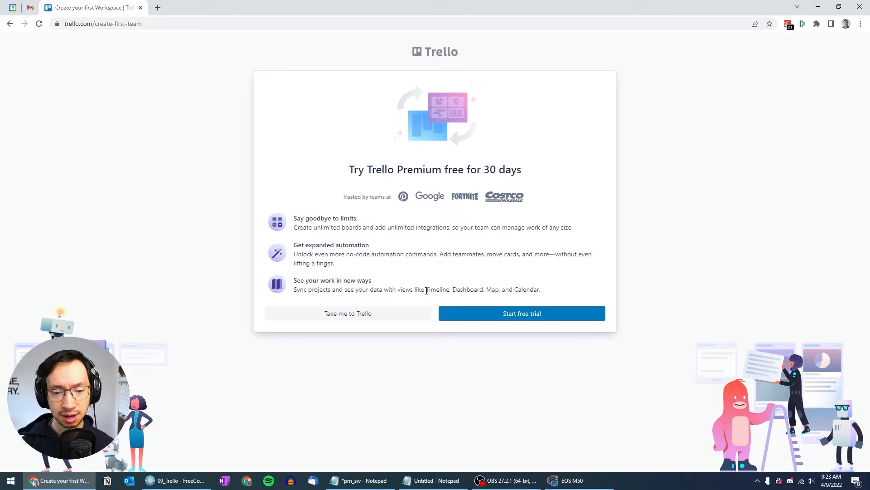
pyautogui.click(523, 318)
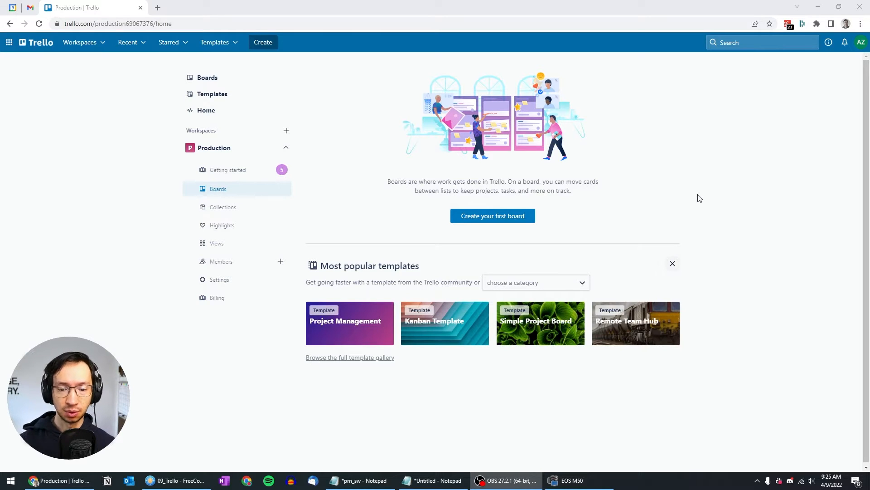
# Create a first board titled My Projects with workspace visibility, and dismiss the introductory tip about views
pyautogui.click(496, 217)
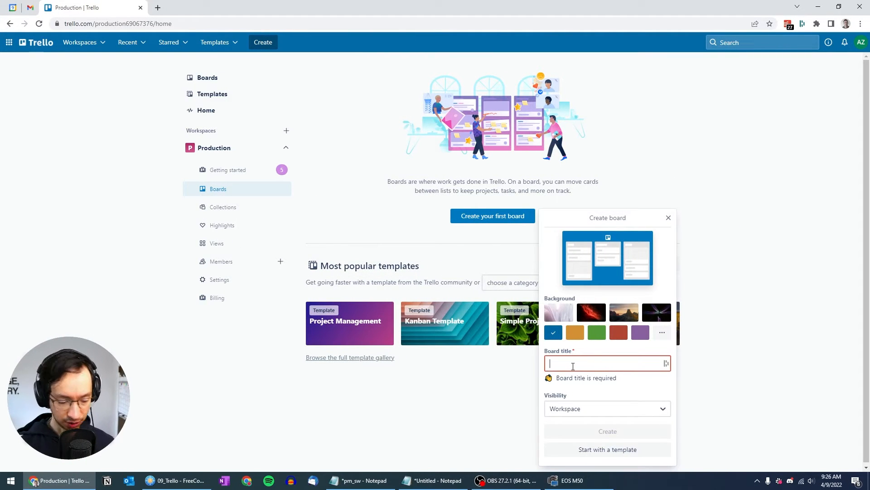
pyautogui.write('My P')
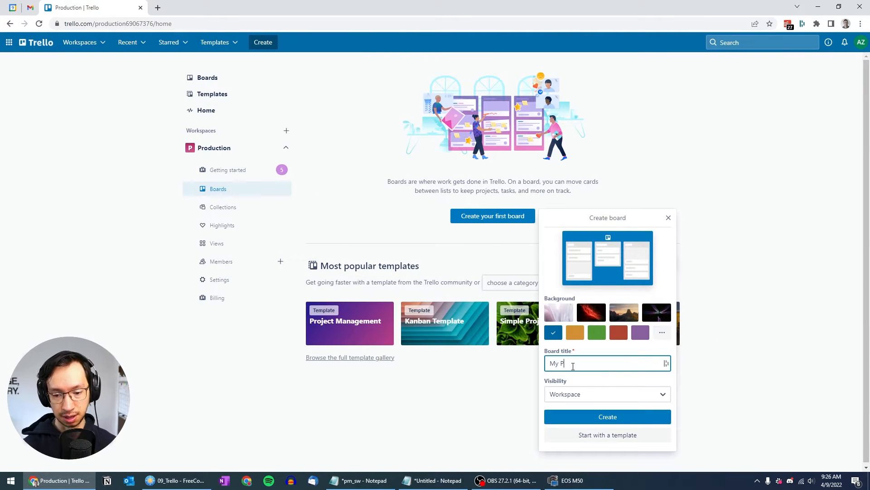
pyautogui.write('rojects')
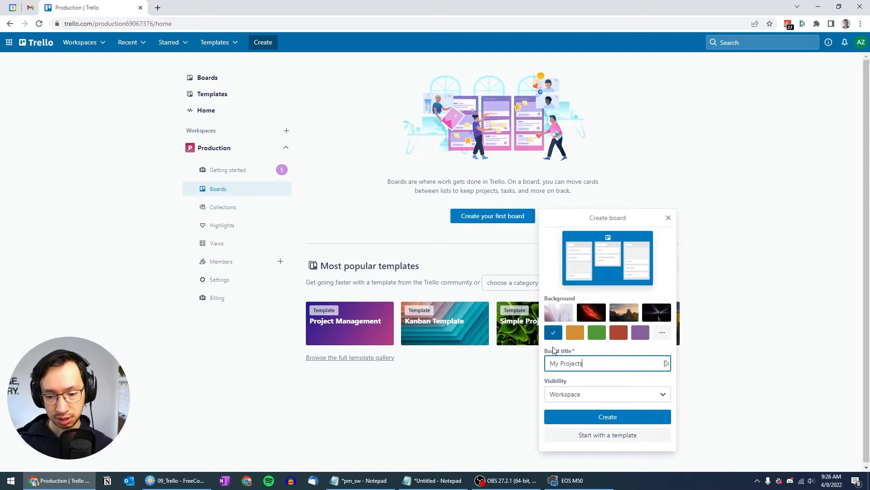
pyautogui.click(600, 417)
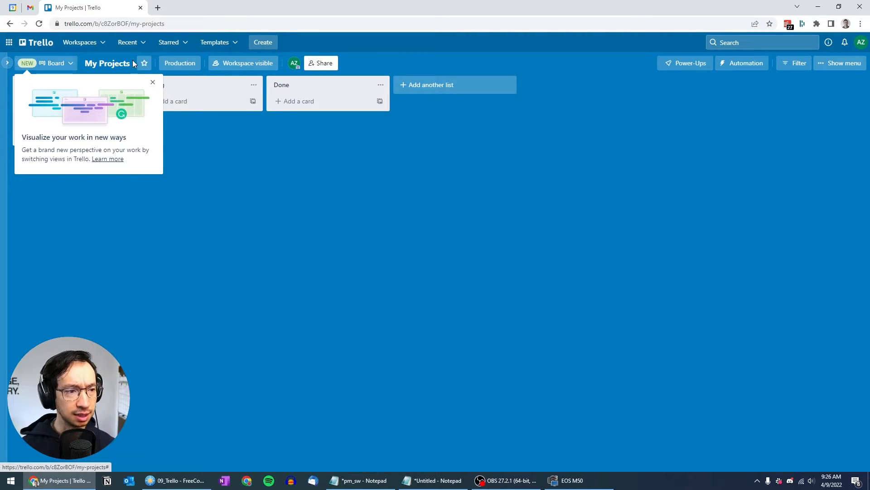
pyautogui.click(152, 82)
pyautogui.click(303, 262)
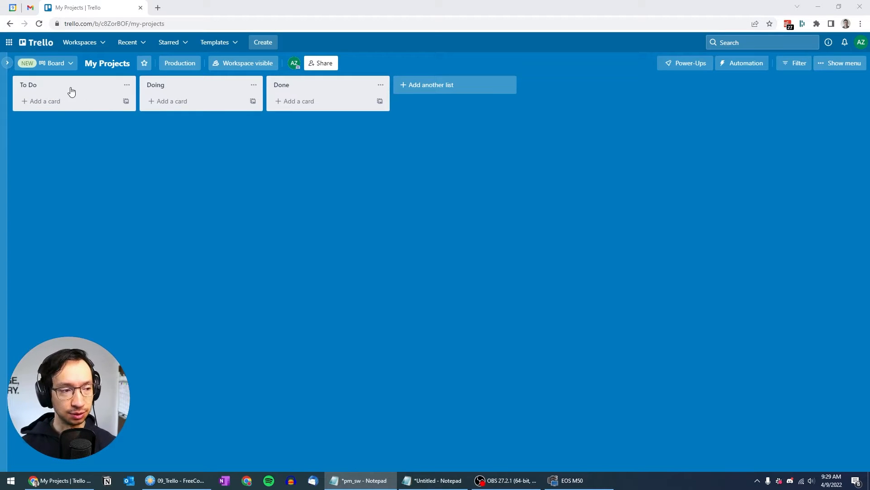
# Rename the board's three default lists to New, Translation and Review, in that order
pyautogui.click(35, 85)
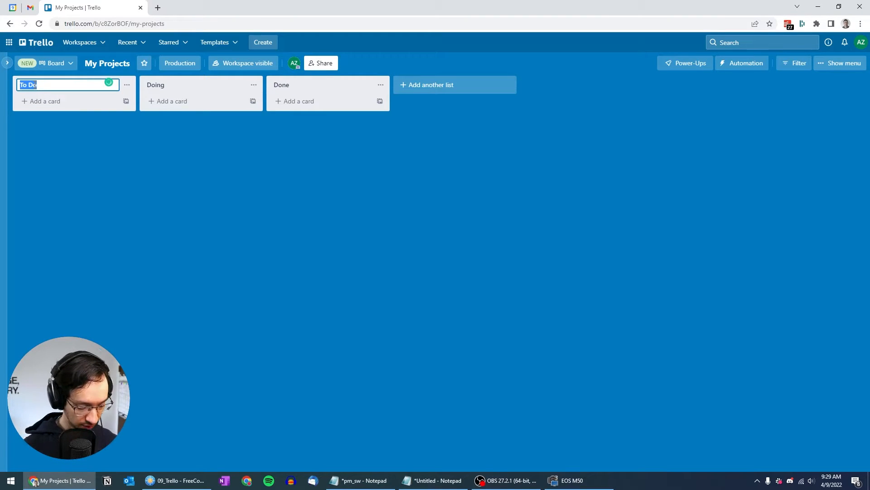
pyautogui.write('New')
pyautogui.press('Return')
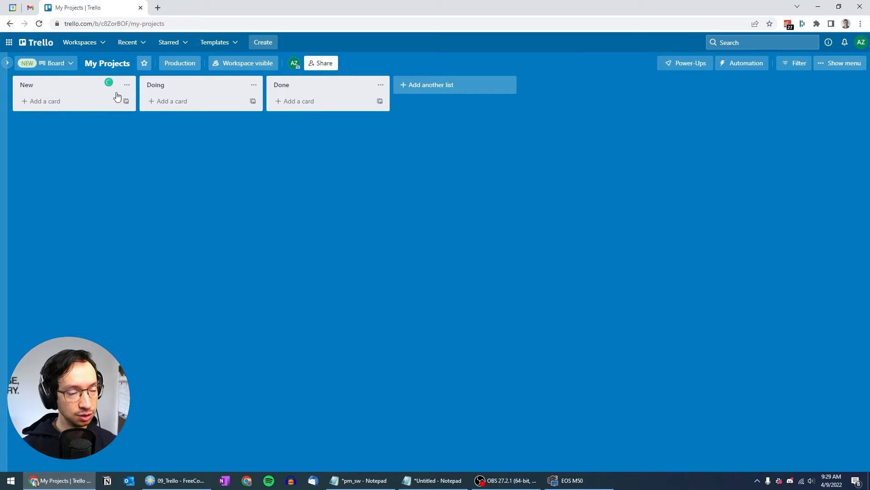
pyautogui.click(153, 86)
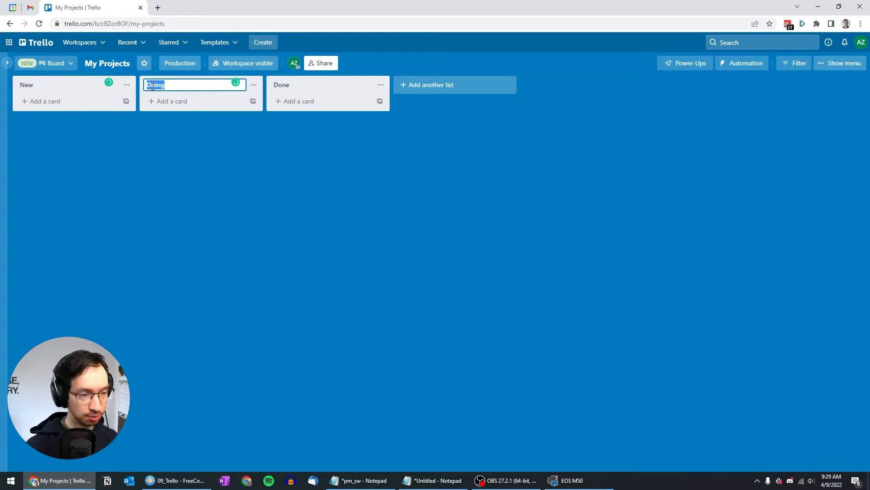
pyautogui.write('Translation')
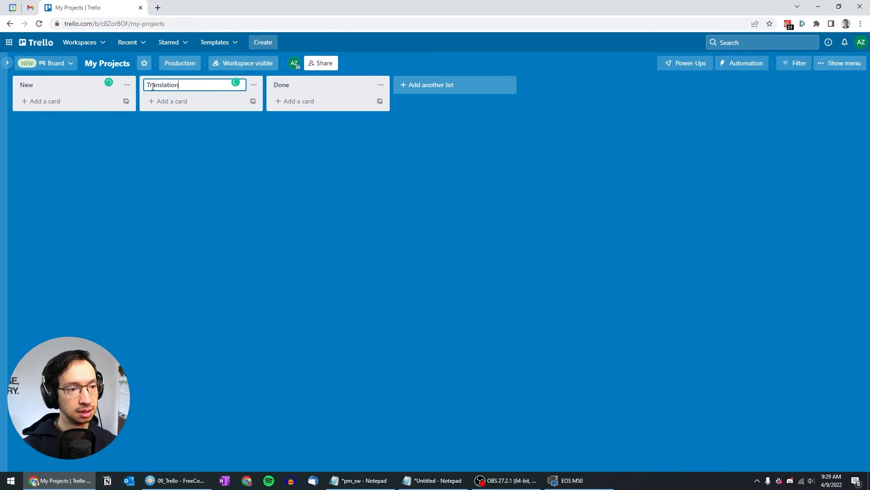
pyautogui.press('Return')
pyautogui.click(281, 85)
pyautogui.write('R')
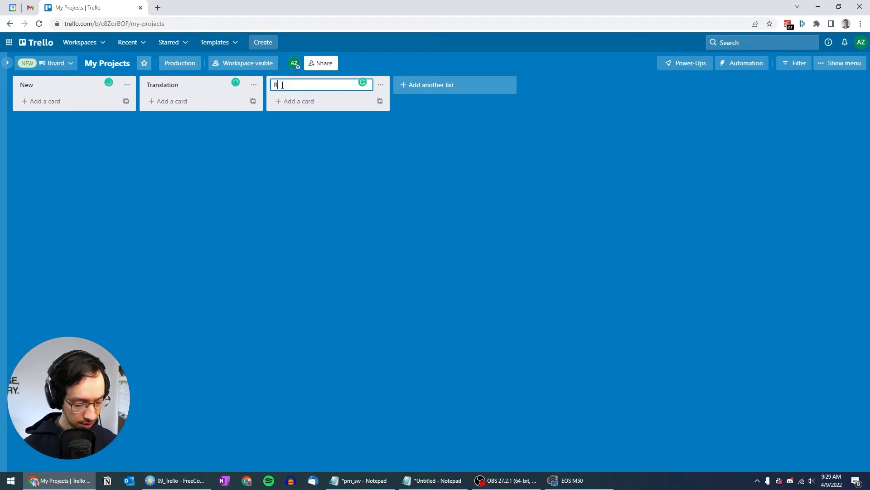
pyautogui.write('eview')
pyautogui.press('Return')
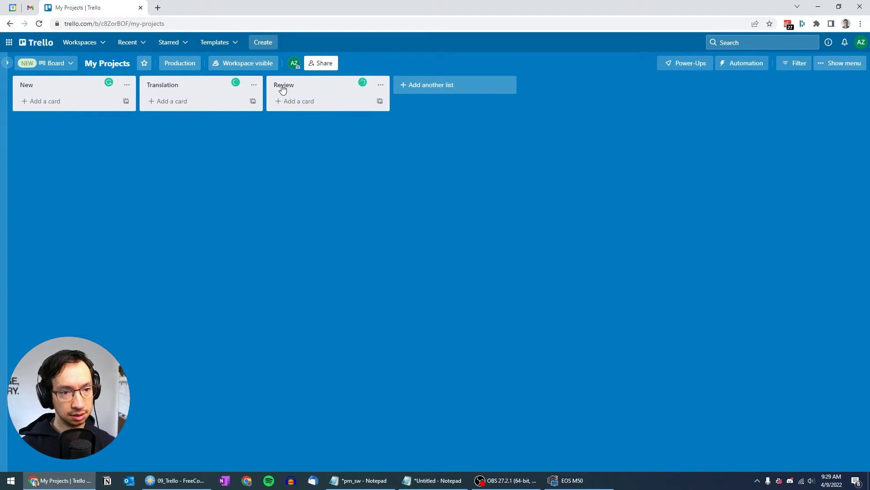
# Add a fourth list titled Done after the Review list
pyautogui.click(427, 86)
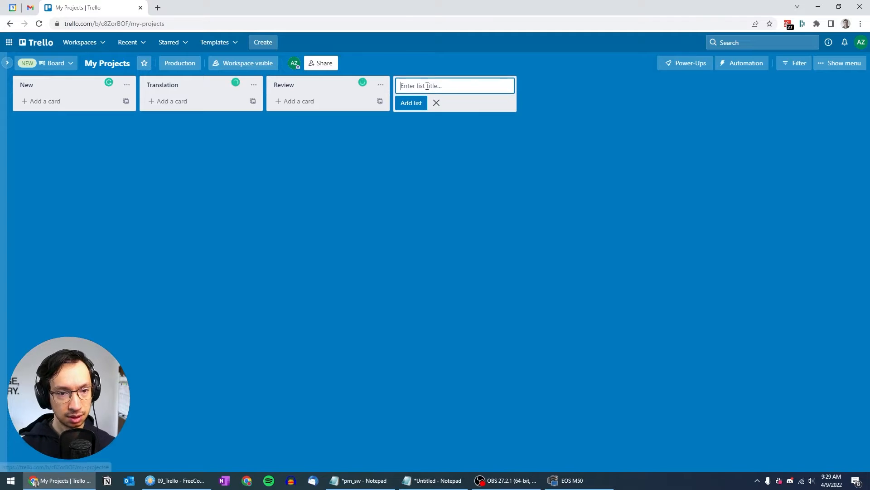
pyautogui.write('Done')
pyautogui.press('Return')
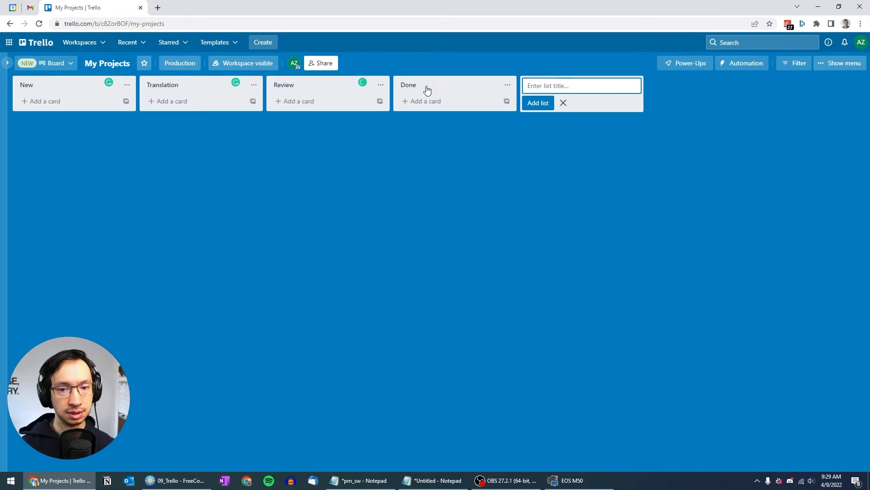
# Add a card titled Project A to the New list
pyautogui.click(48, 106)
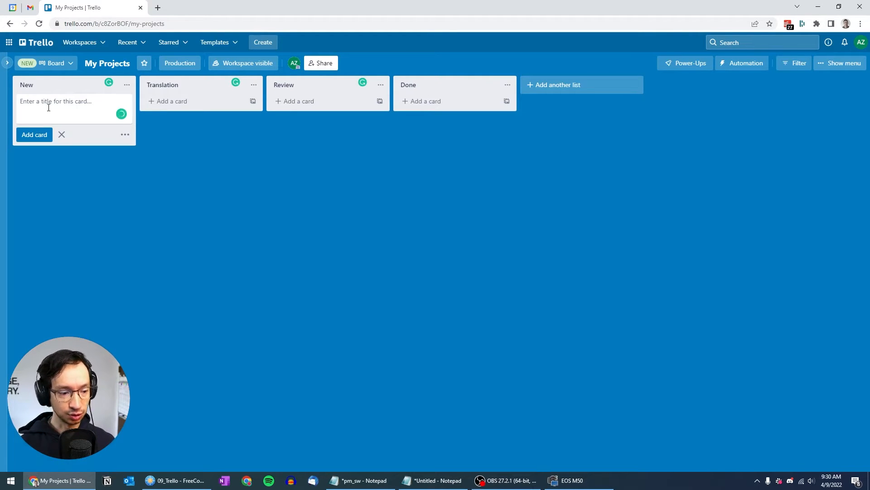
pyautogui.write('Project A')
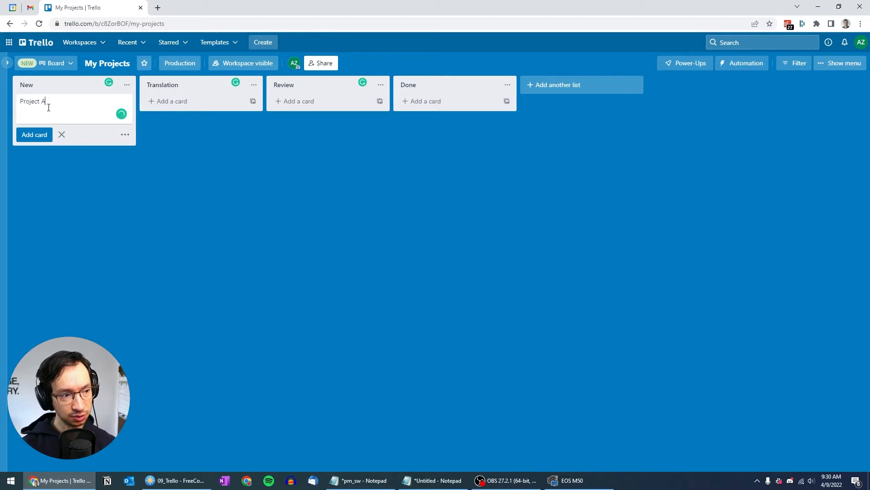
pyautogui.press('Return')
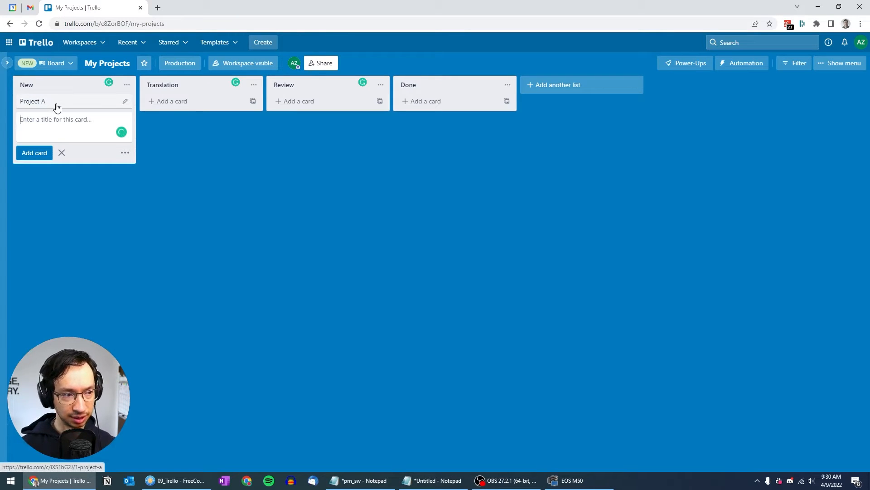
# Give the Project A card a start date of 04/11/2022 and a due date of 05/06/2022, with the reminder set to None
pyautogui.click(56, 106)
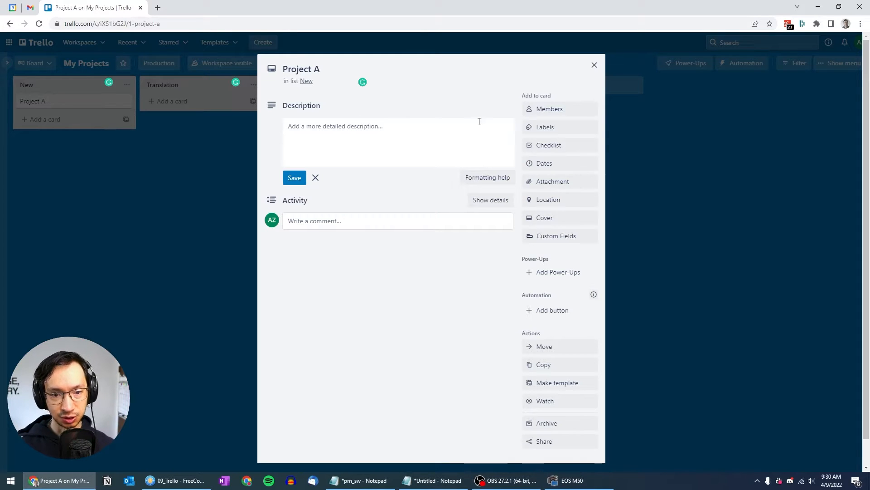
pyautogui.click(539, 167)
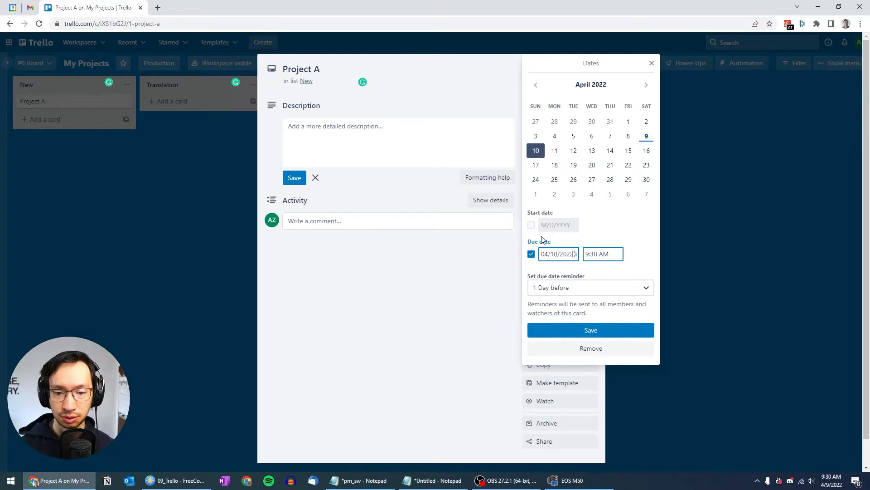
pyautogui.click(531, 225)
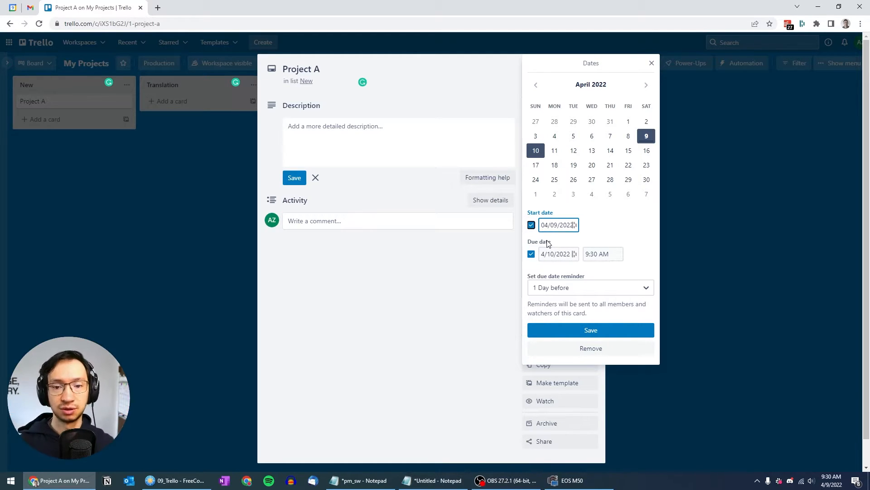
pyautogui.click(556, 151)
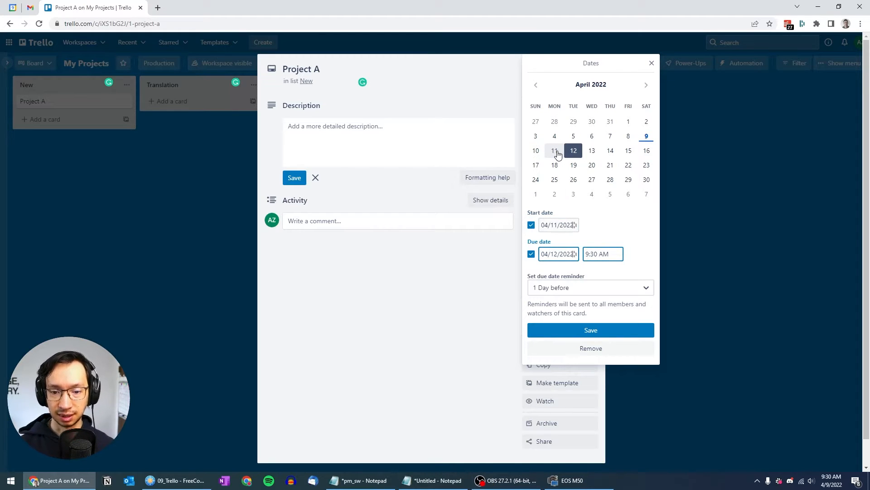
pyautogui.click(629, 200)
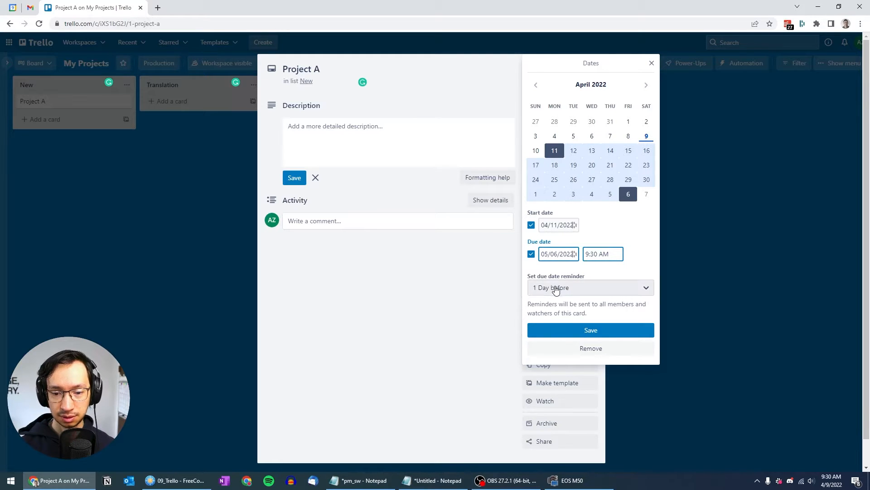
pyautogui.click(556, 288)
pyautogui.click(556, 308)
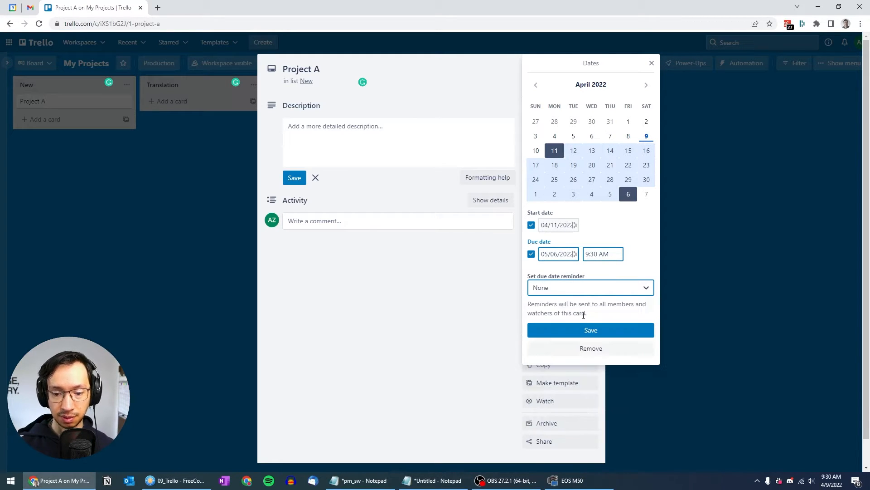
pyautogui.click(592, 331)
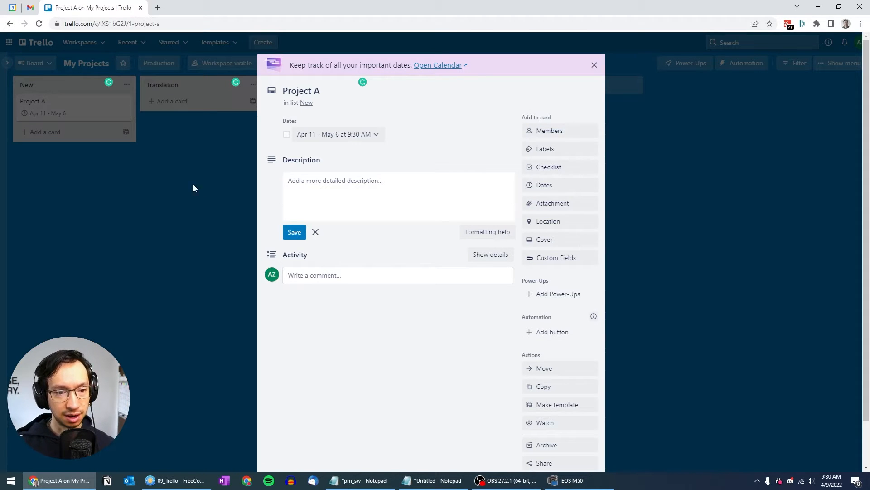
pyautogui.click(225, 166)
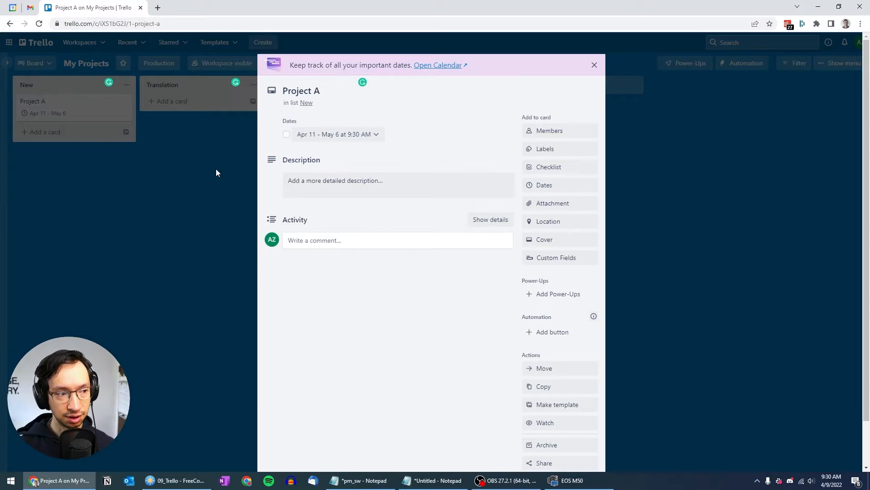
pyautogui.click(215, 165)
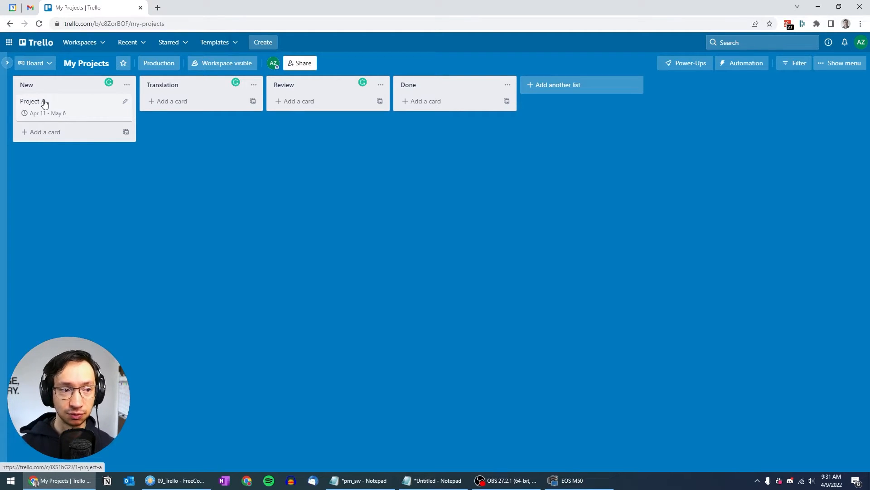
# Move the Project A card from New to Translation, on to Done, and back to Translation
pyautogui.moveTo(45, 103); pyautogui.dragTo(171, 105)
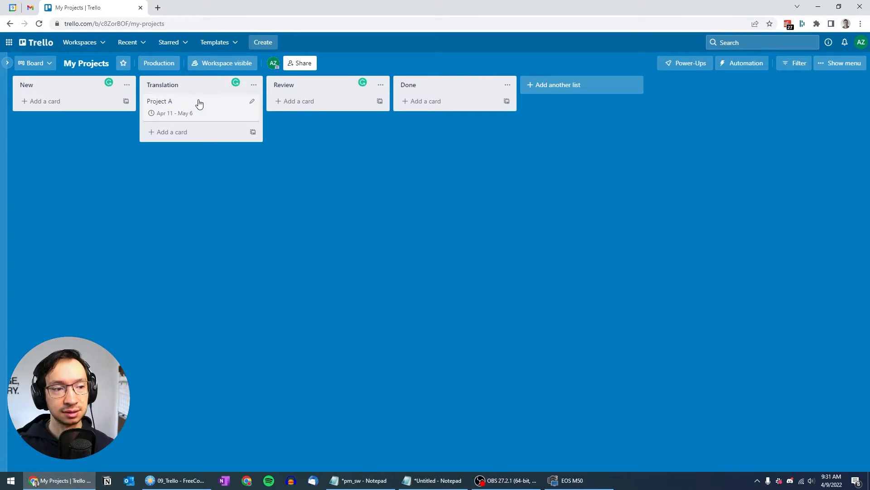
pyautogui.moveTo(198, 104); pyautogui.dragTo(447, 107)
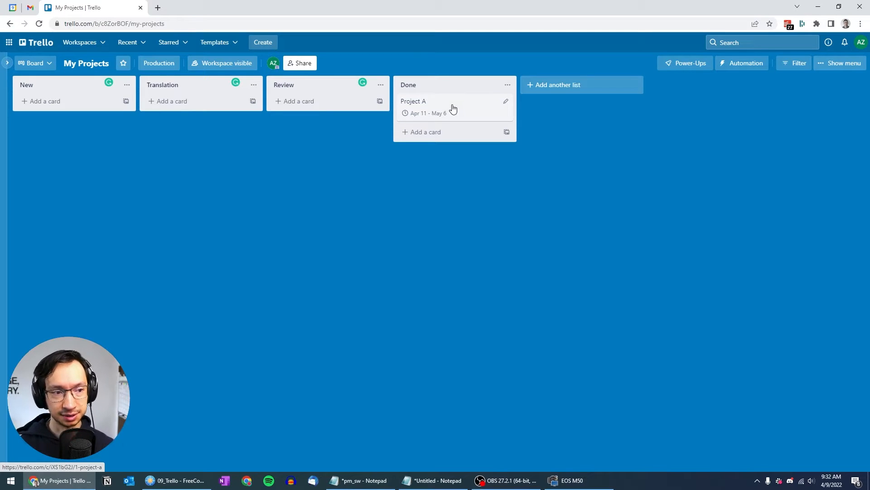
pyautogui.moveTo(460, 105); pyautogui.dragTo(199, 106)
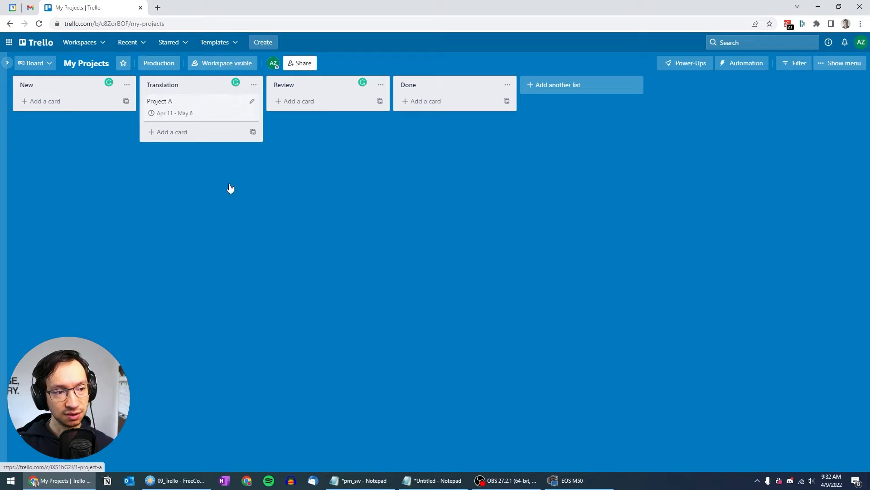
# Add a checklist titled Translation to the Project A card
pyautogui.click(209, 103)
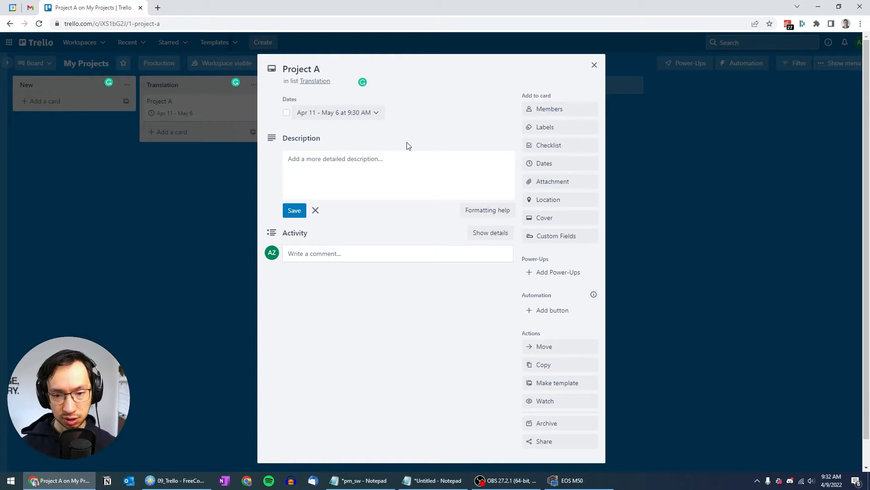
pyautogui.click(561, 147)
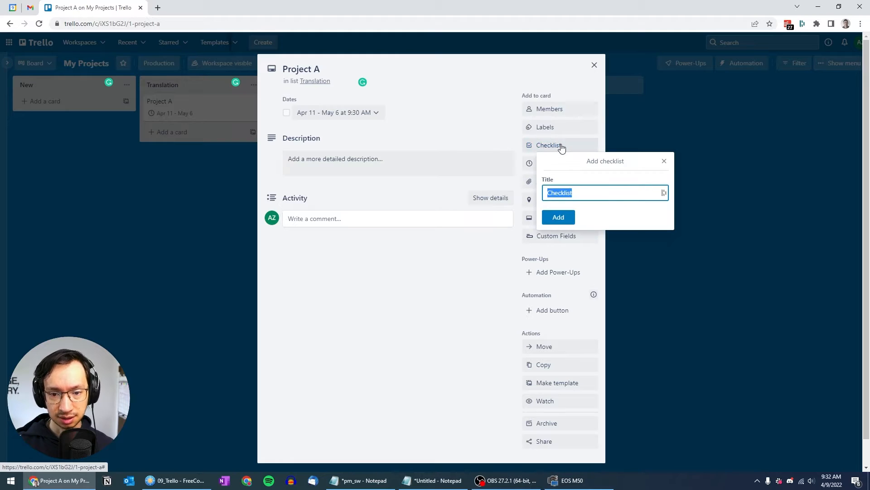
pyautogui.write('Translation')
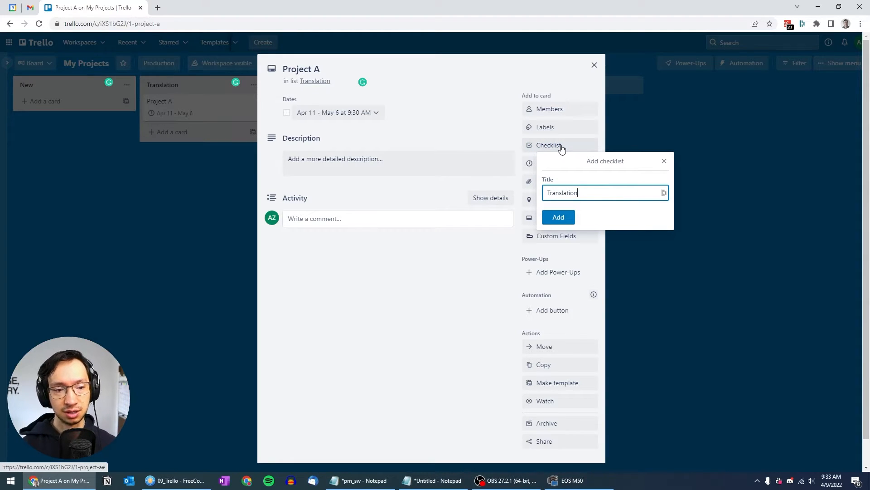
pyautogui.press('Return')
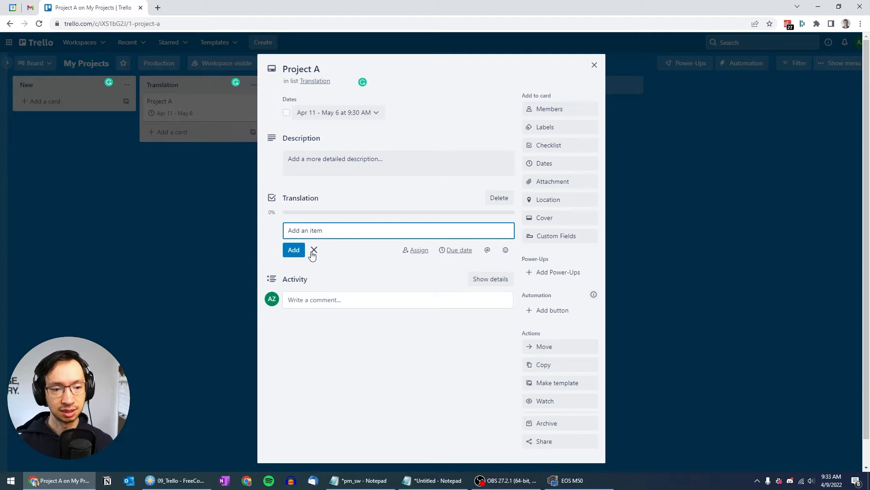
# Add the items DE, FR, JA and KO to the Translation checklist and dismiss the Advanced Checklists notice
pyautogui.write('DE')
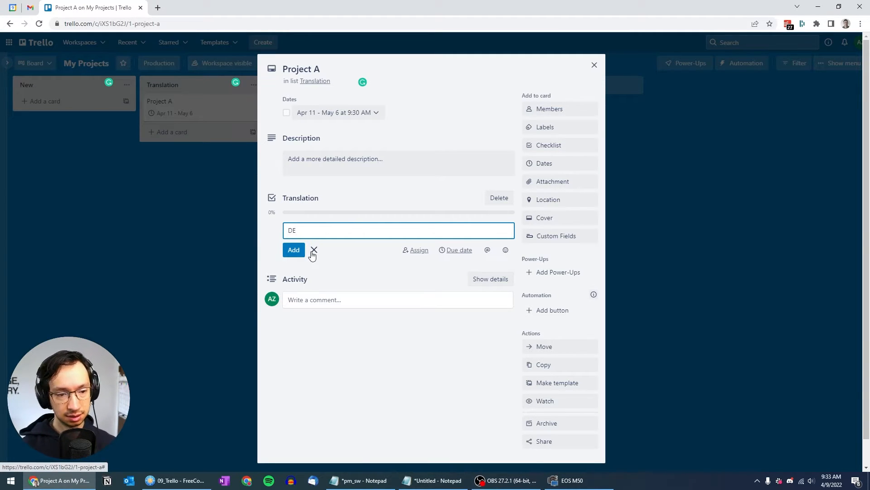
pyautogui.press('Return')
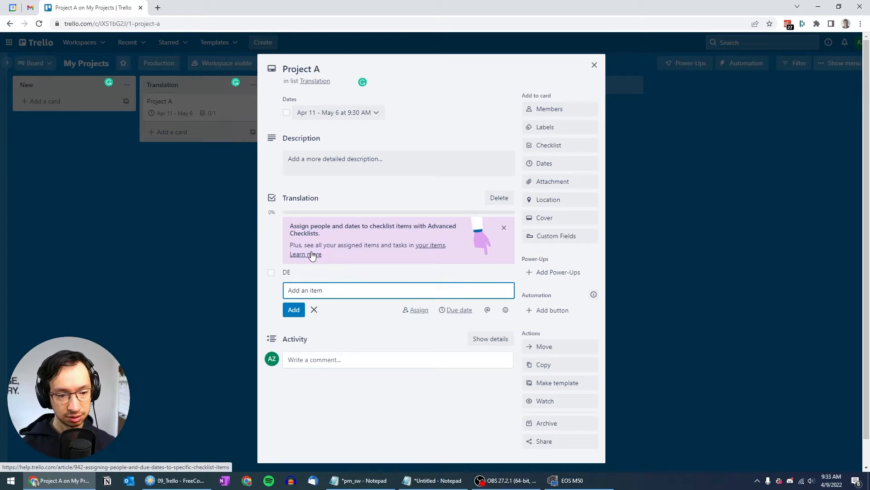
pyautogui.write('FR')
pyautogui.press('Return')
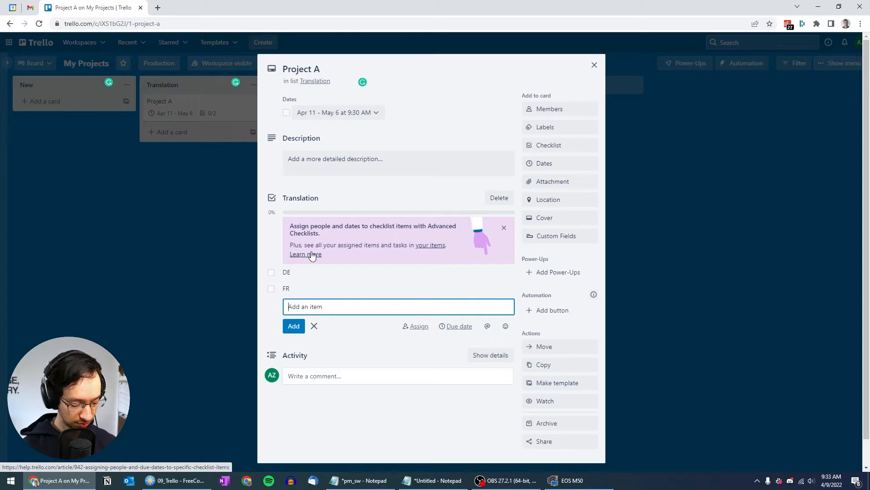
pyautogui.write('JA')
pyautogui.press('Return')
pyautogui.write('KO')
pyautogui.press('Return')
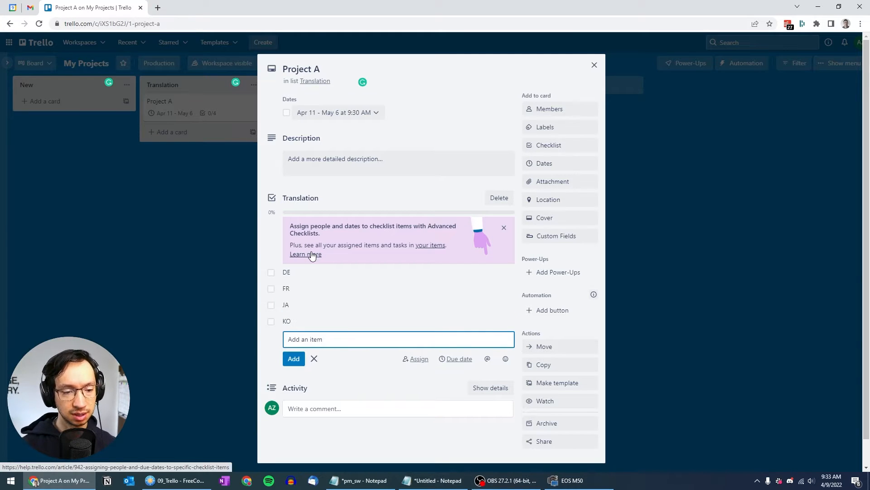
pyautogui.click(505, 229)
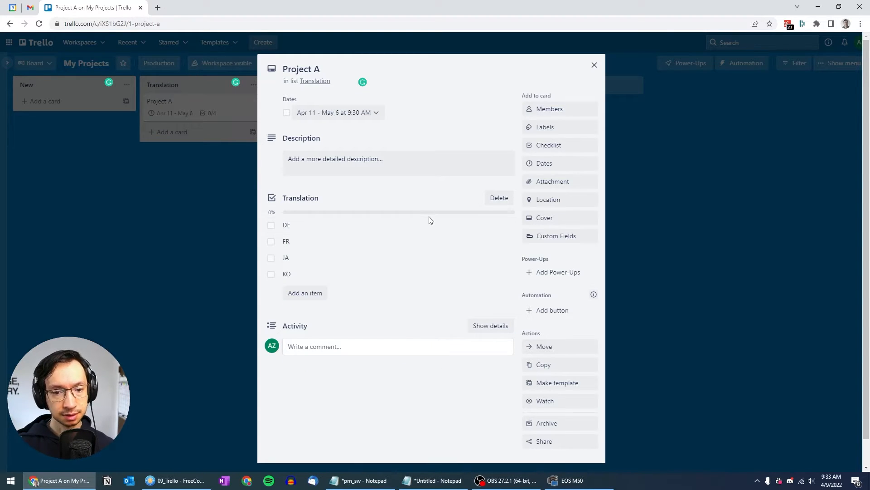
# Rename the Translation checklist as Translation - 30k
pyautogui.click(462, 234)
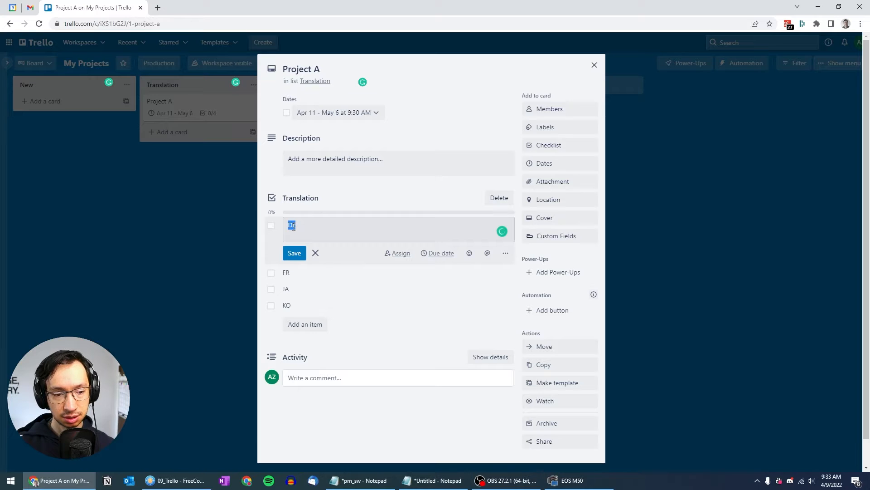
pyautogui.click(440, 255)
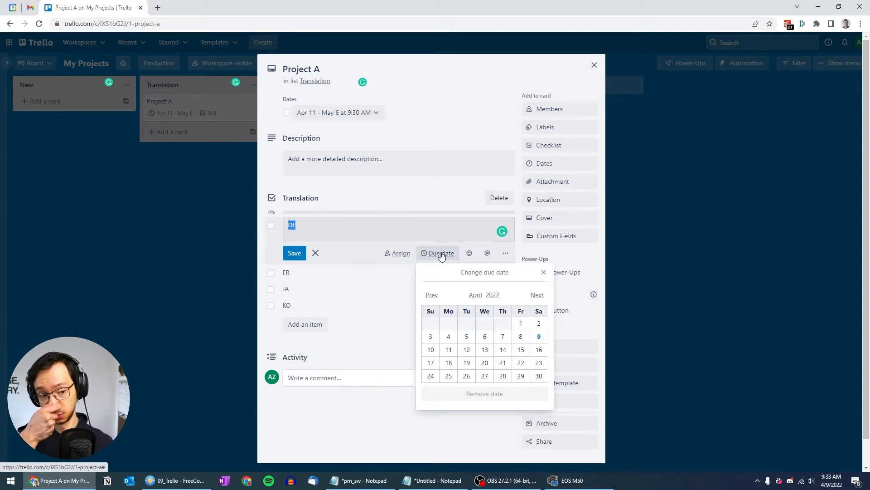
pyautogui.click(322, 200)
pyautogui.write('- ')
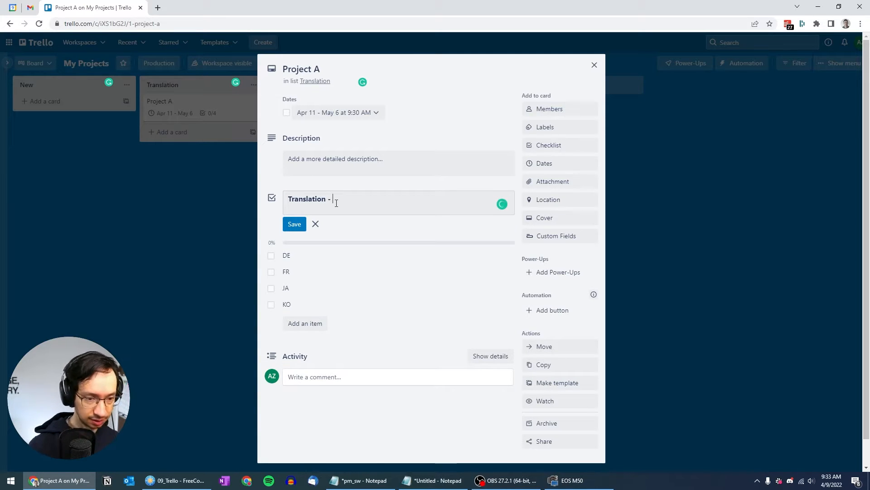
pyautogui.write('30k')
pyautogui.press('Return')
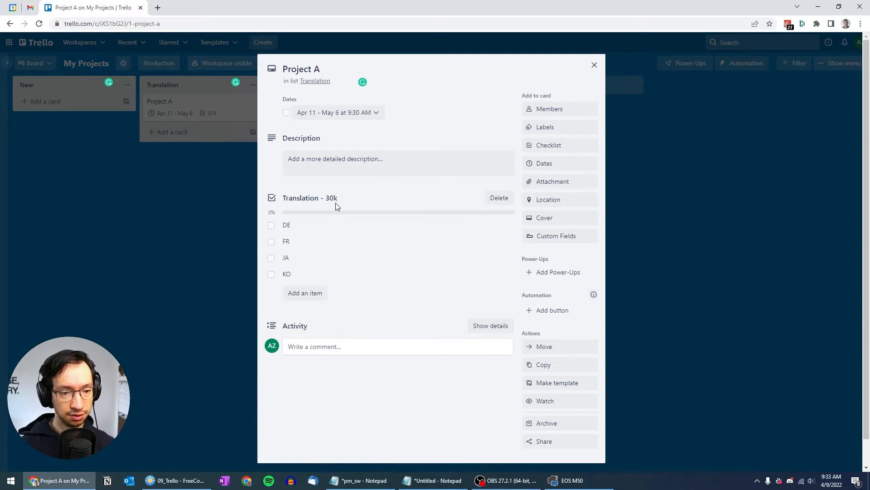
# Set the due date of the DE, FR, JA and KO items in the Translation - 30k checklist to April 29, 2022
pyautogui.click(310, 224)
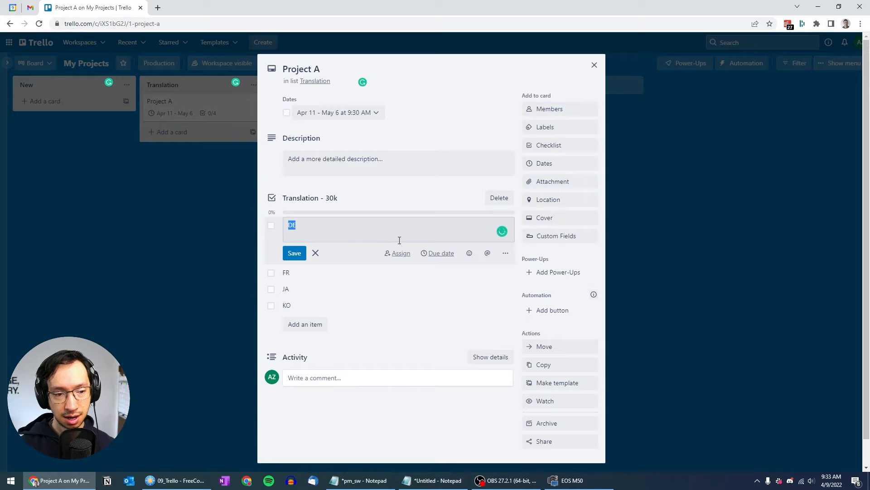
pyautogui.click(441, 254)
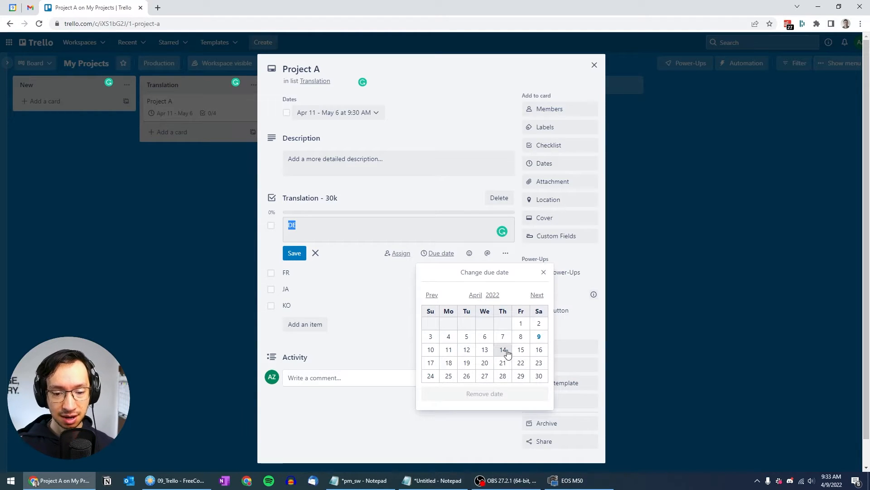
pyautogui.click(521, 376)
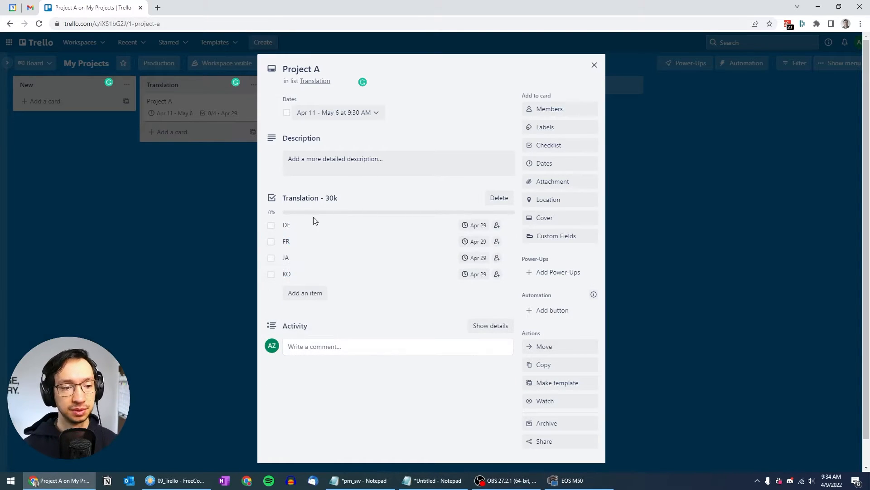
# Add a checklist titled Review - 40 hrs to the Project A card, copying its items from the Translation - 30k checklist
pyautogui.scroll(-1, 322, 226)
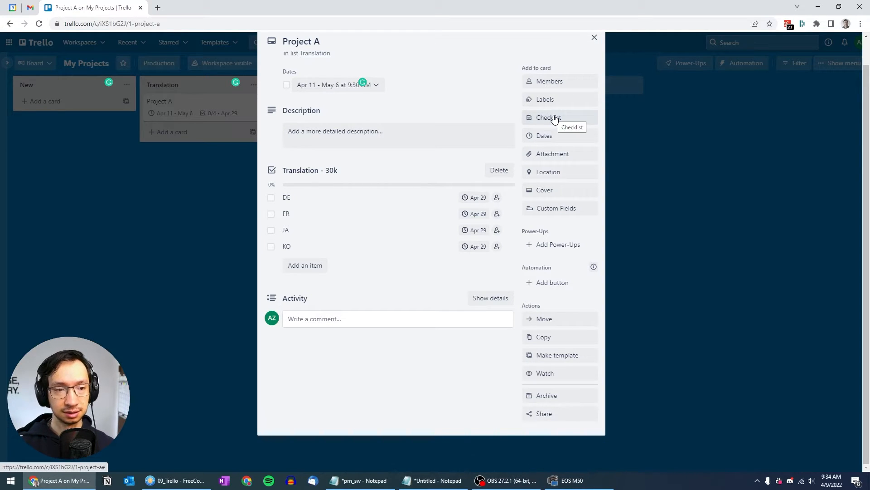
pyautogui.scroll(1, 546, 136)
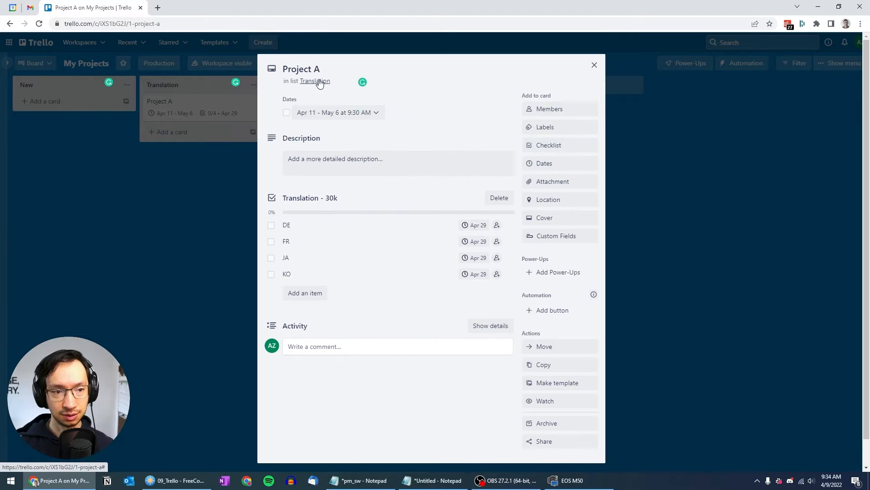
pyautogui.click(572, 151)
pyautogui.write('Review')
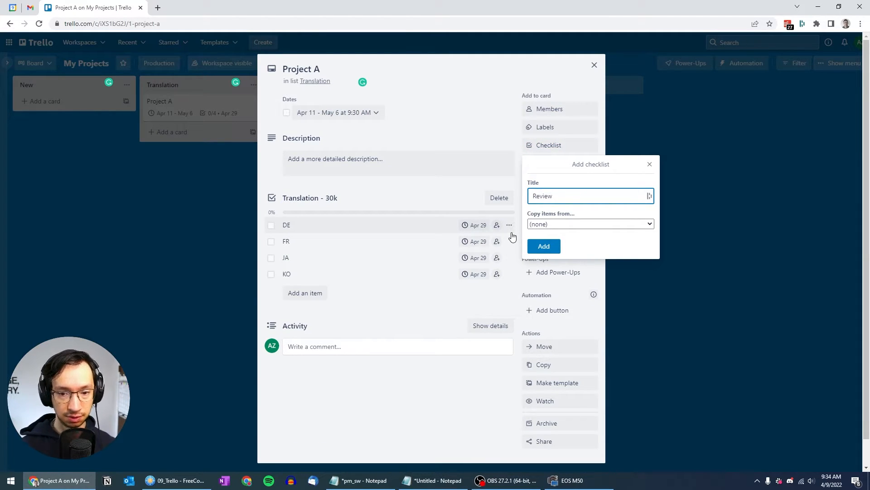
pyautogui.write(' - 40 hrs')
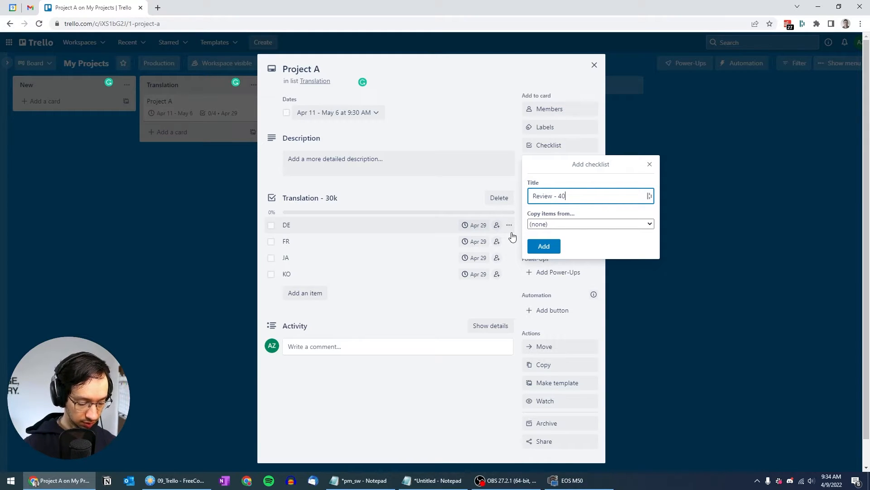
pyautogui.click(548, 225)
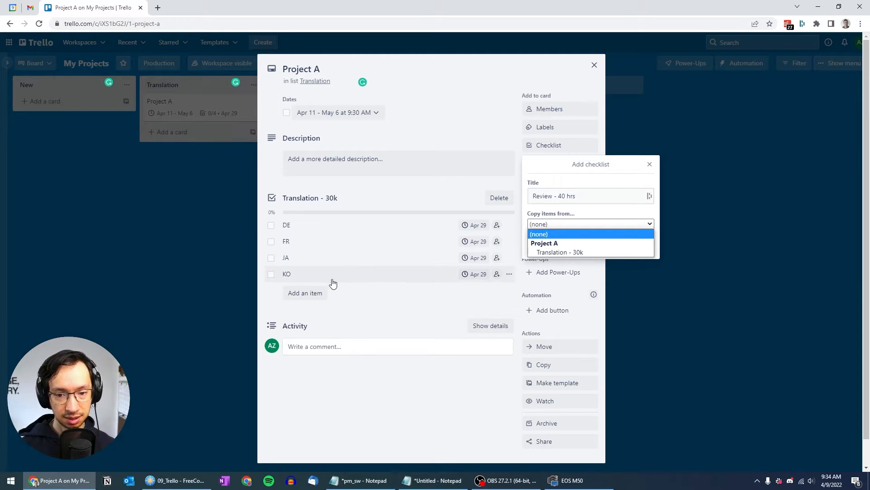
pyautogui.click(567, 252)
pyautogui.click(542, 245)
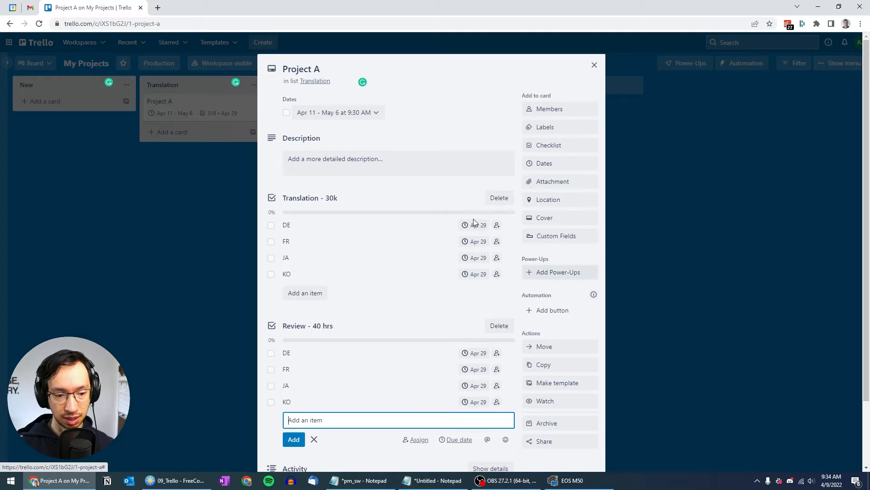
# Set the due date of all four items in the Review - 40 hrs checklist to May 6, 2022, and close the card
pyautogui.scroll(-2, 459, 211)
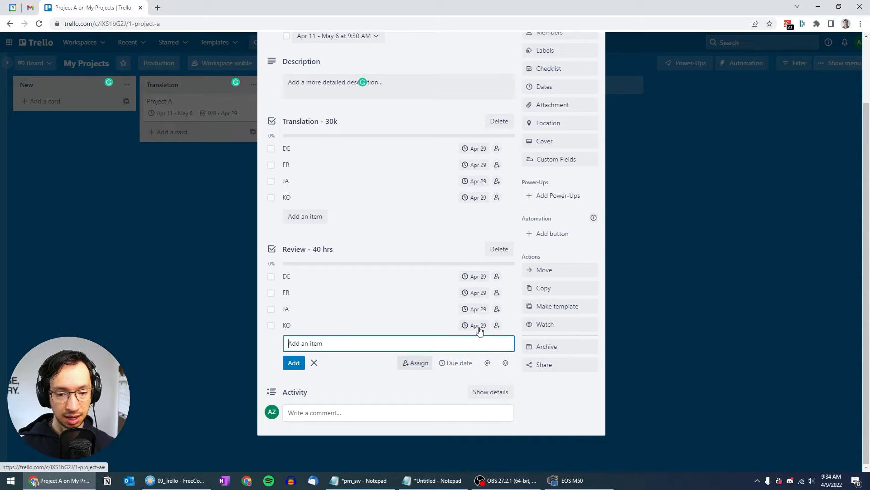
pyautogui.click(473, 277)
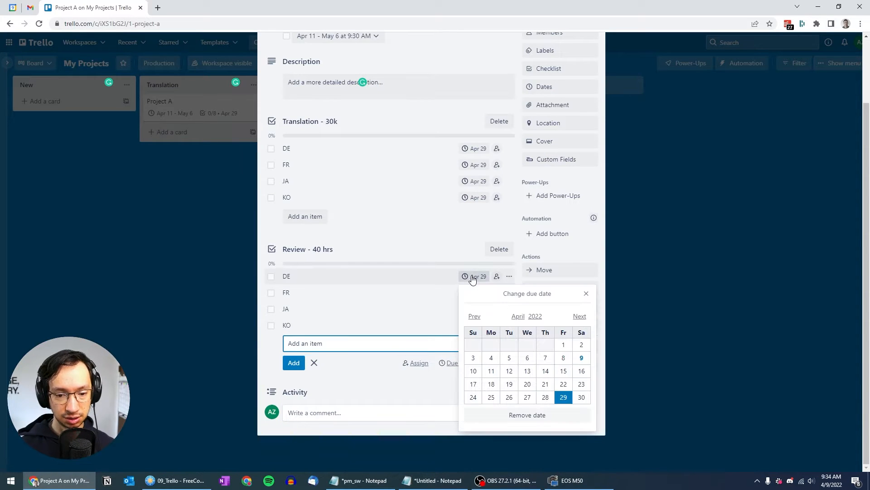
pyautogui.click(581, 318)
pyautogui.click(564, 344)
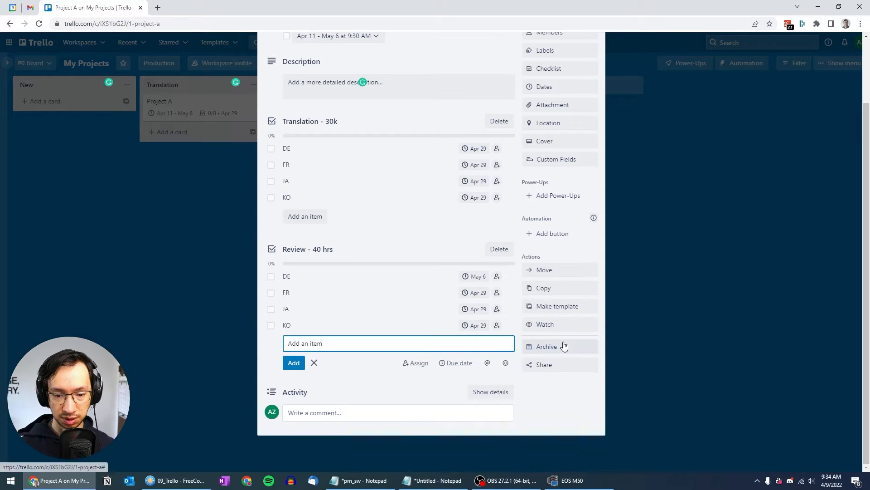
pyautogui.click(480, 293)
pyautogui.click(580, 332)
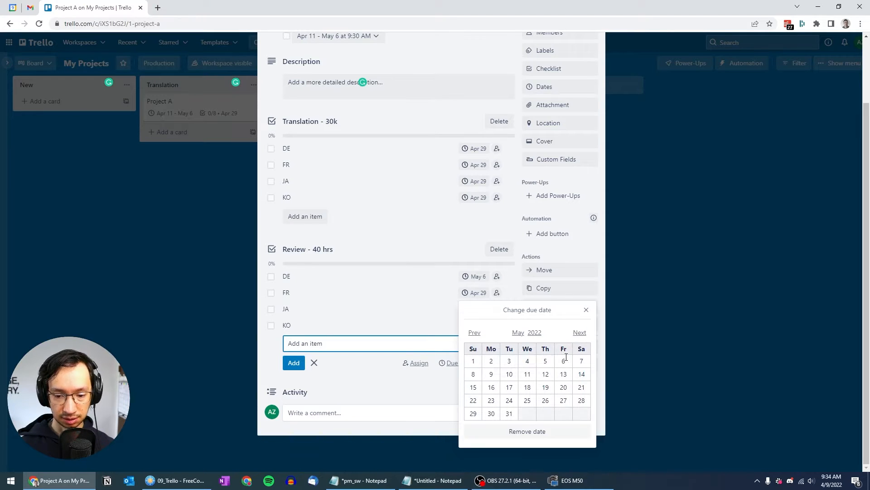
pyautogui.click(563, 361)
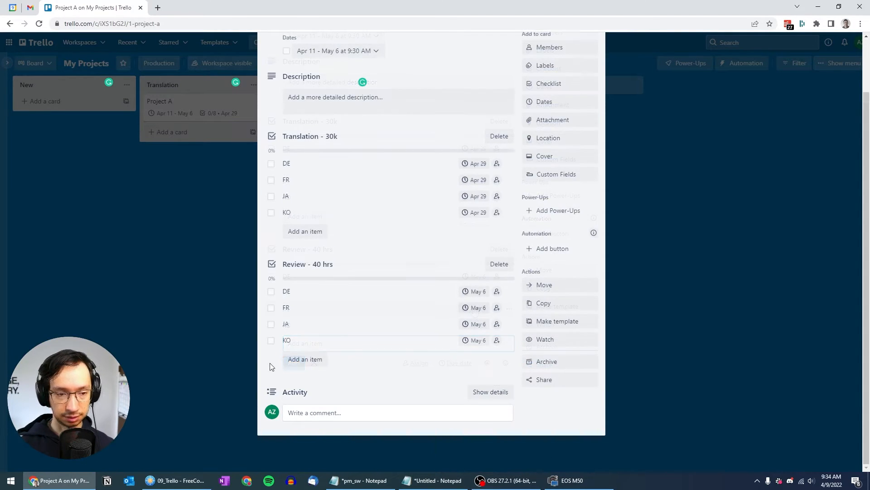
pyautogui.scroll(2, 270, 363)
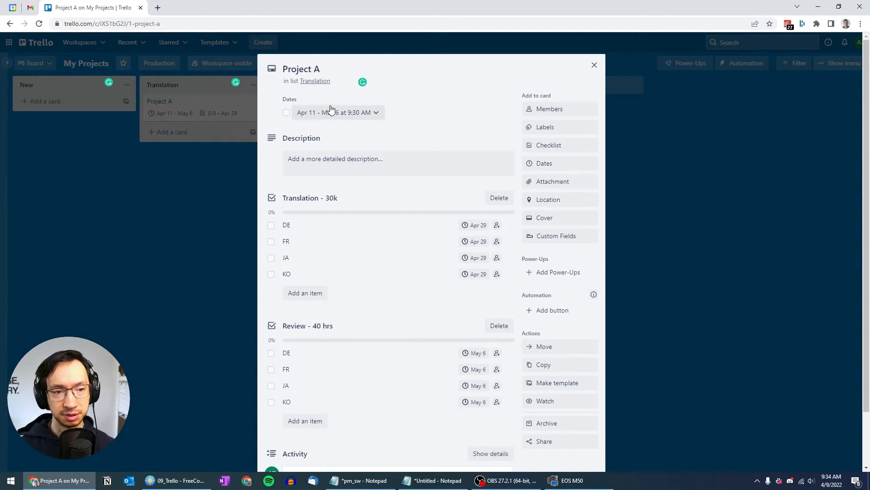
pyautogui.click(190, 256)
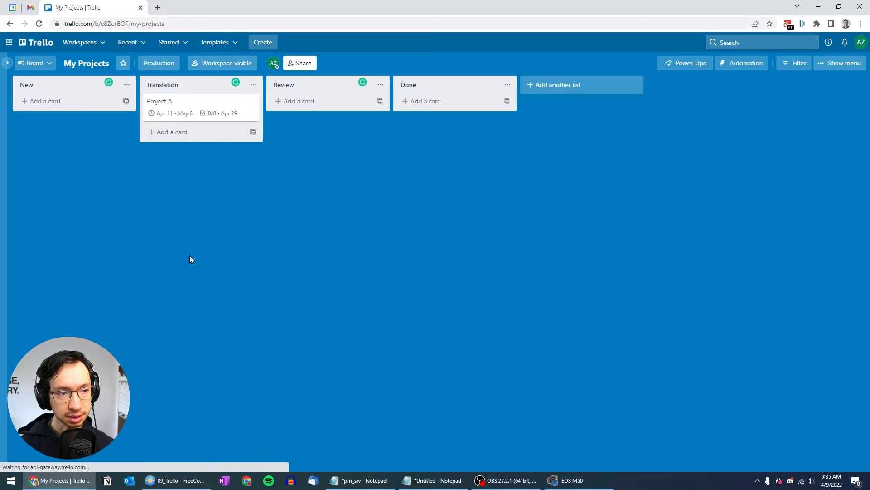
# Mark the DE, FR, JA and KO items in Project A's Translation - 30k checklist as complete
pyautogui.click(190, 104)
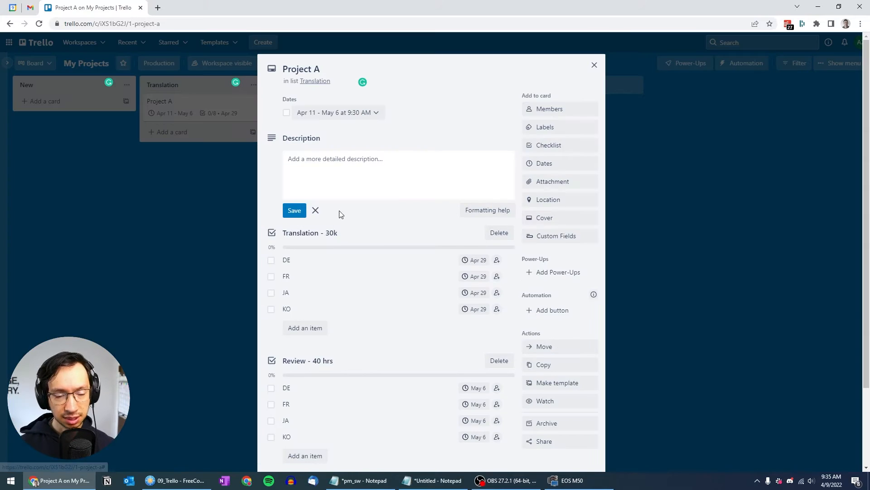
pyautogui.scroll(-3, 326, 203)
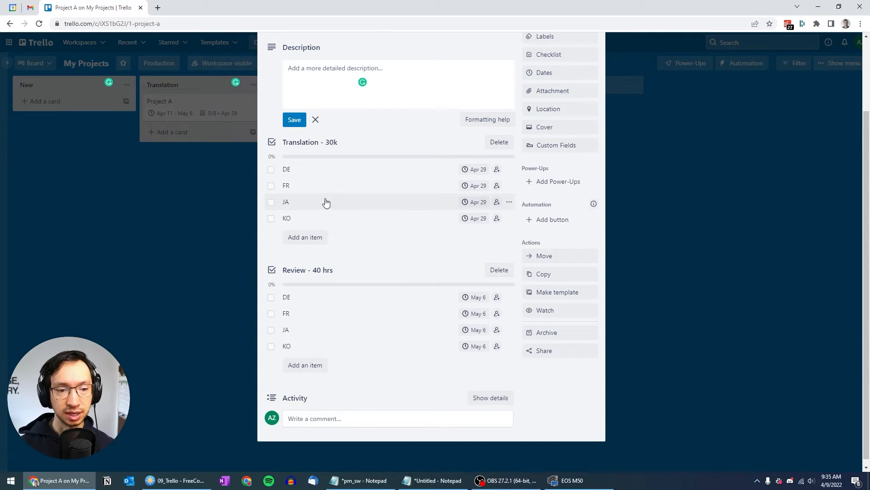
pyautogui.click(270, 170)
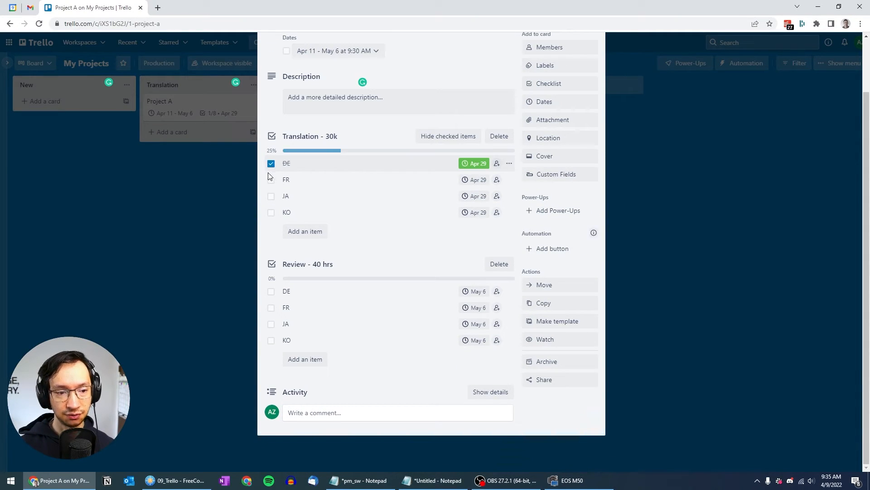
pyautogui.click(271, 184)
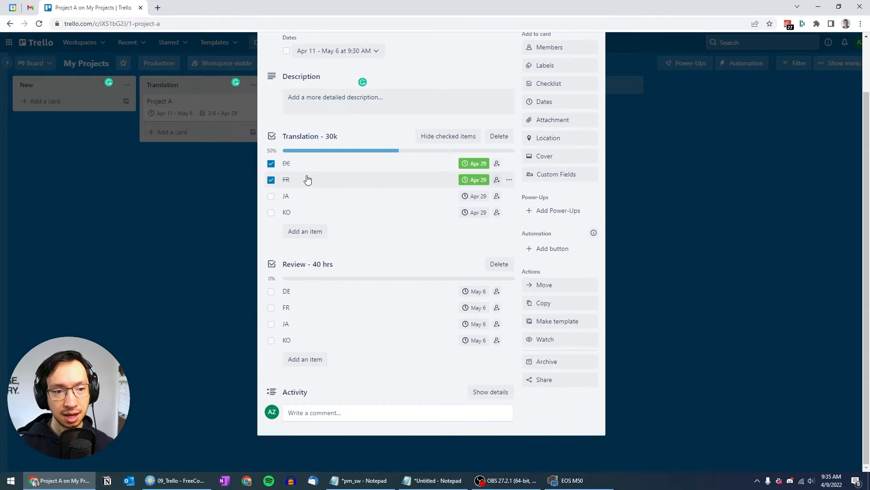
pyautogui.click(271, 194)
pyautogui.click(271, 212)
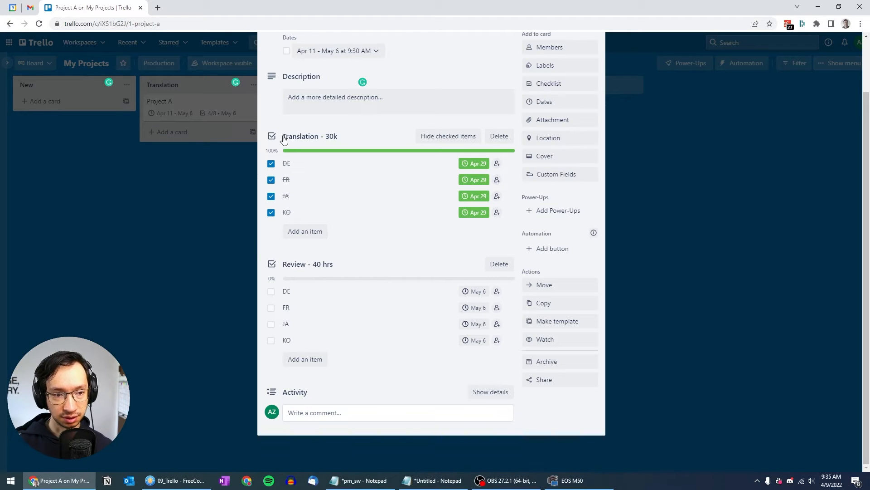
# Close the Project A card and move it from the Translation list to the Review list
pyautogui.scroll(2, 325, 140)
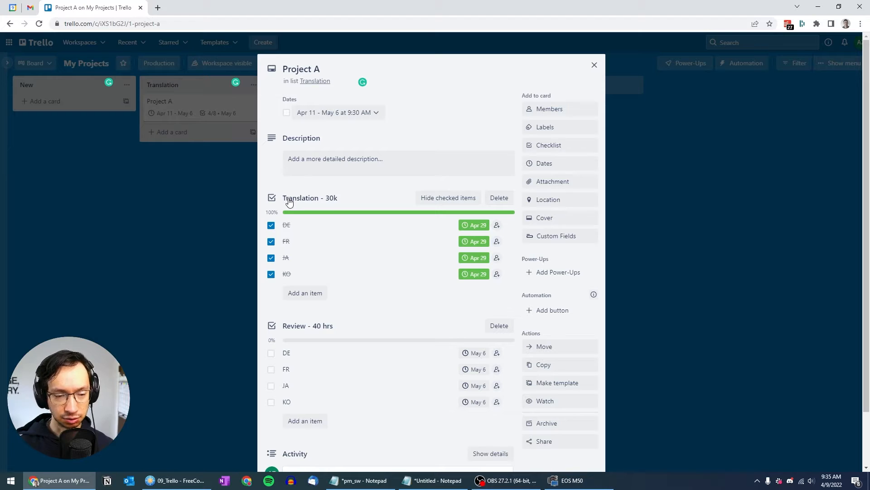
pyautogui.click(198, 217)
pyautogui.moveTo(196, 104); pyautogui.dragTo(308, 106)
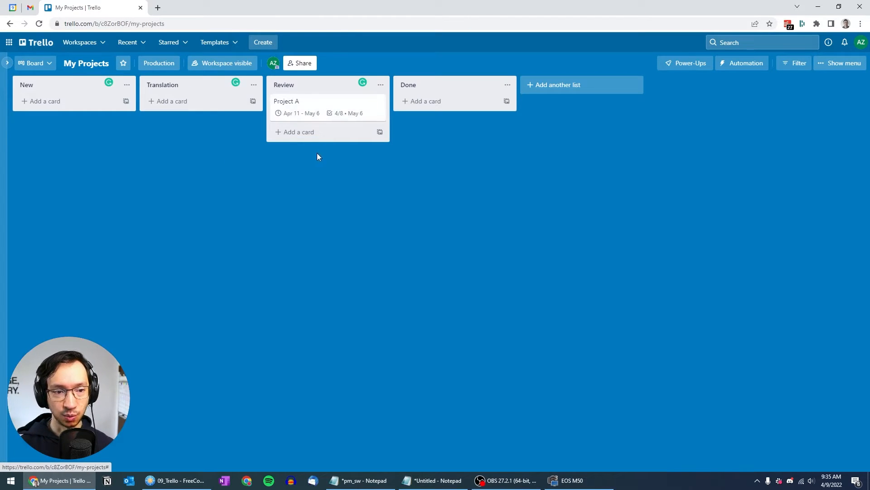
# Examine the Translation - 30k and Review - 40 hrs checklists on the Project A card
pyautogui.click(325, 102)
pyautogui.scroll(-2, 345, 254)
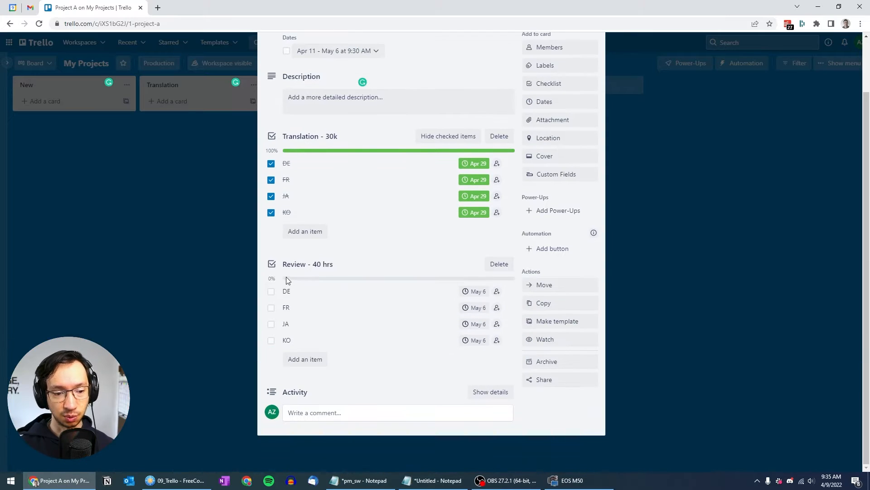
pyautogui.press('Escape')
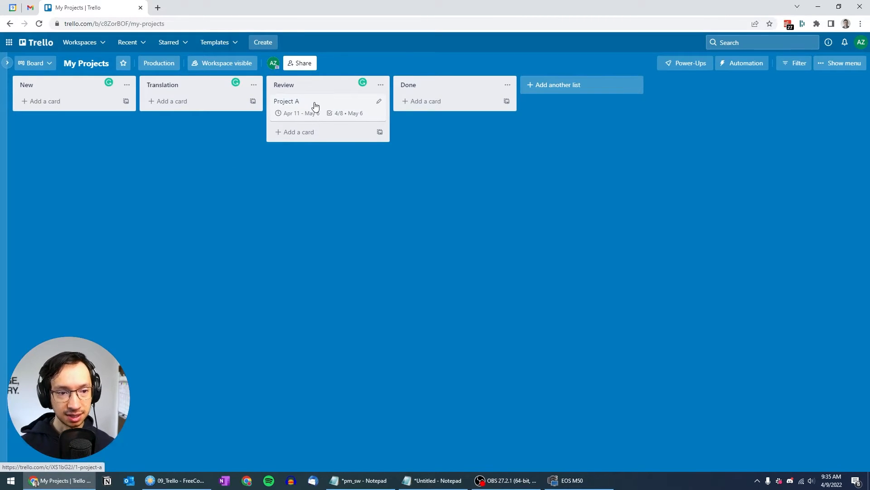
pyautogui.click(313, 117)
pyautogui.scroll(-2, 343, 252)
pyautogui.scroll(2, 343, 252)
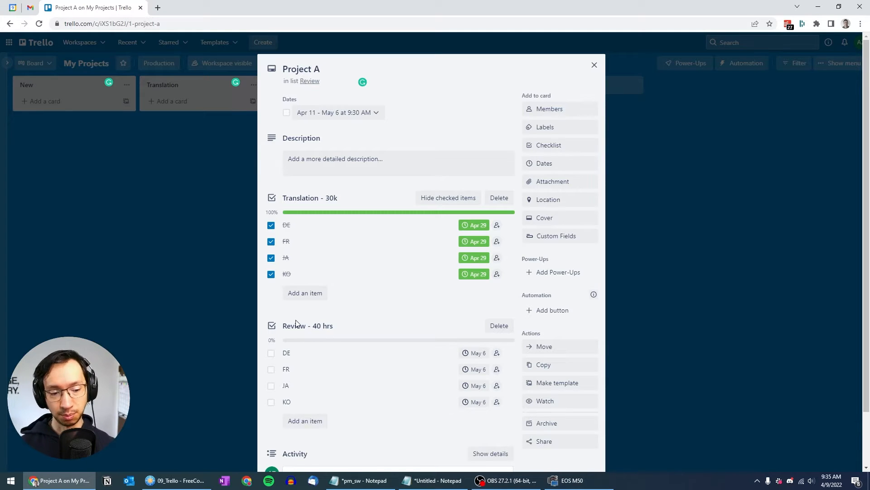
pyautogui.scroll(-2, 295, 310)
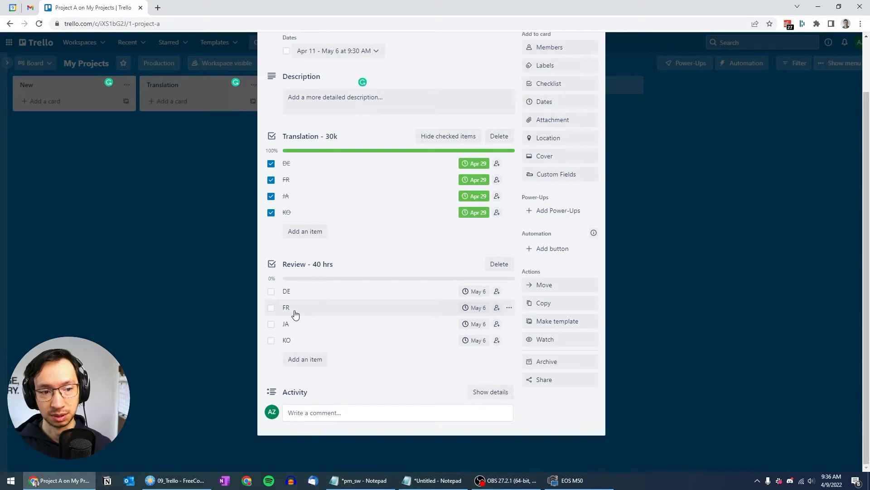
pyautogui.scroll(2, 303, 270)
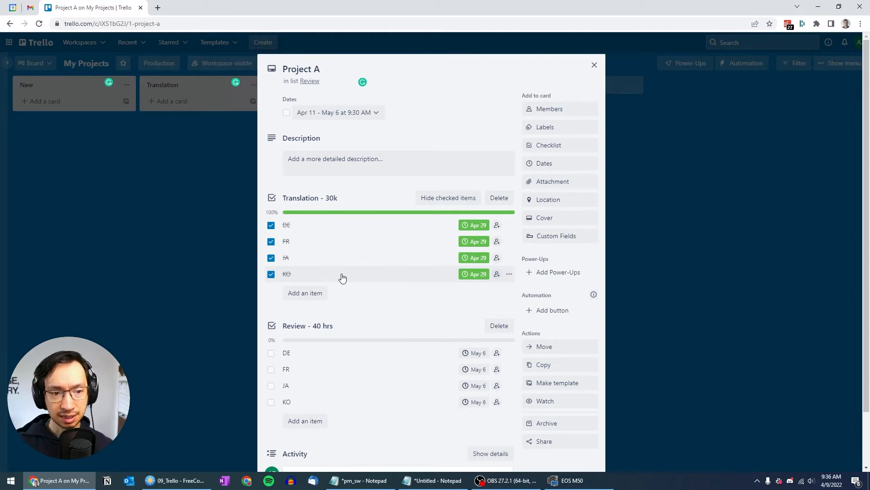
pyautogui.scroll(-2, 334, 270)
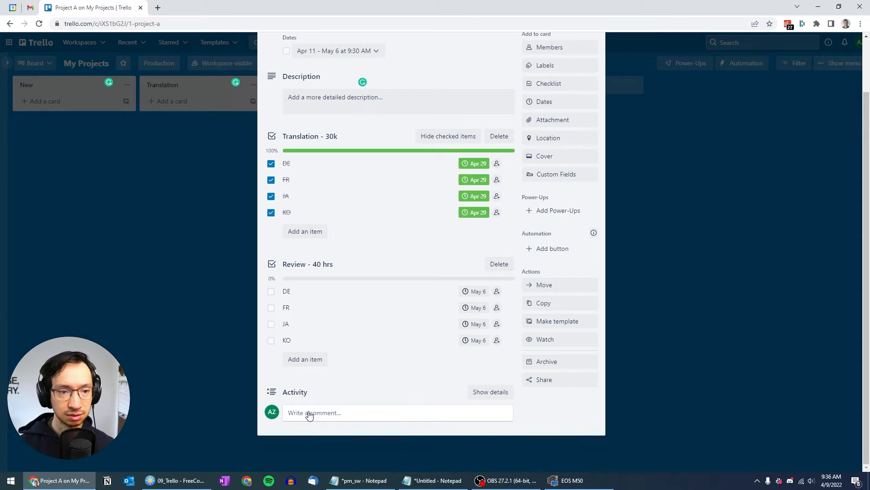
pyautogui.scroll(2, 313, 414)
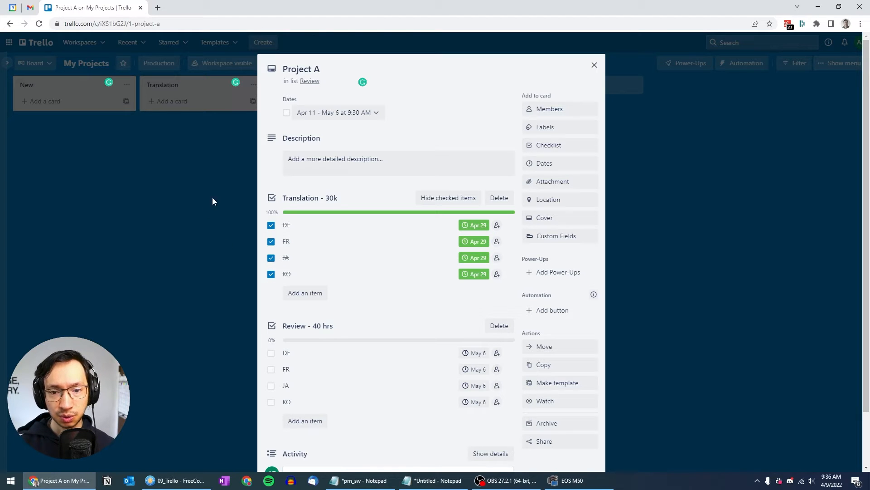
# Name the green label On track from Project A's label settings and save it
pyautogui.click(553, 132)
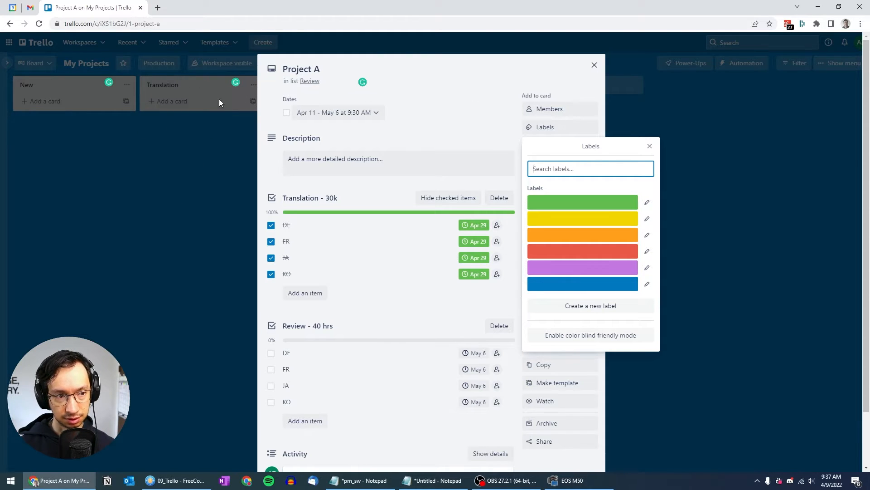
pyautogui.scroll(-2, 403, 168)
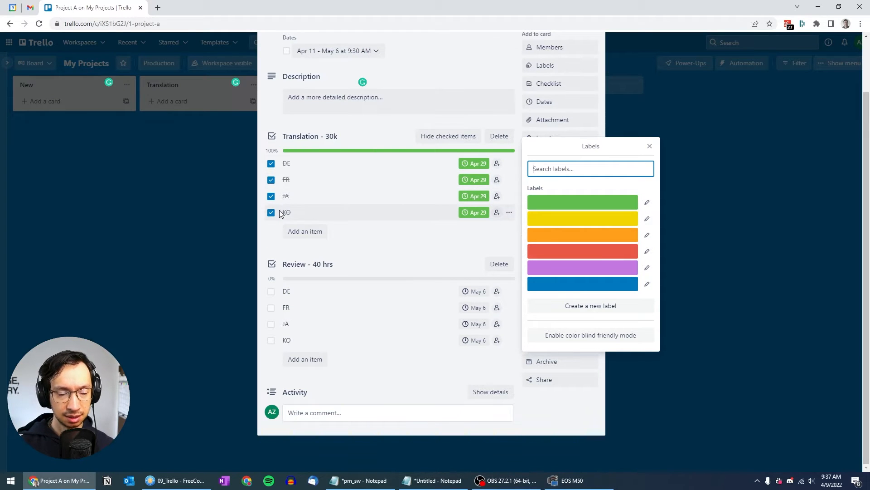
pyautogui.scroll(2, 323, 189)
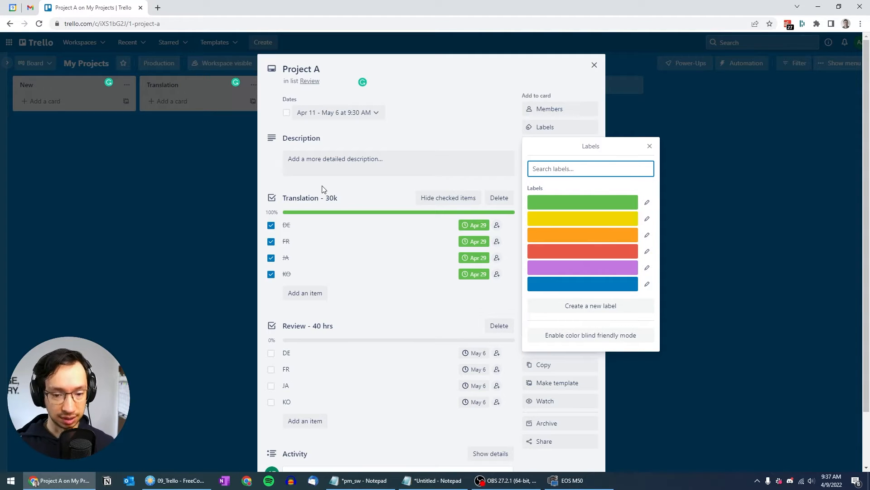
pyautogui.write('On')
pyautogui.press('BackSpace')
pyautogui.press('BackSpace')
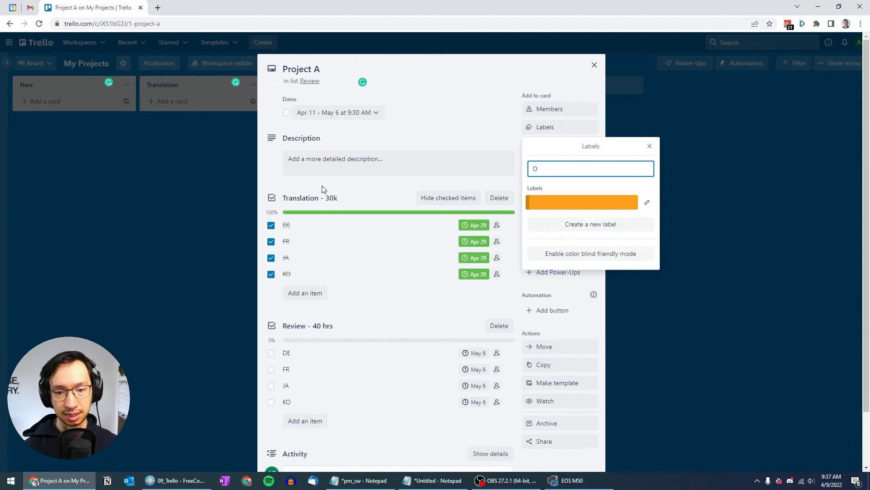
pyautogui.click(647, 202)
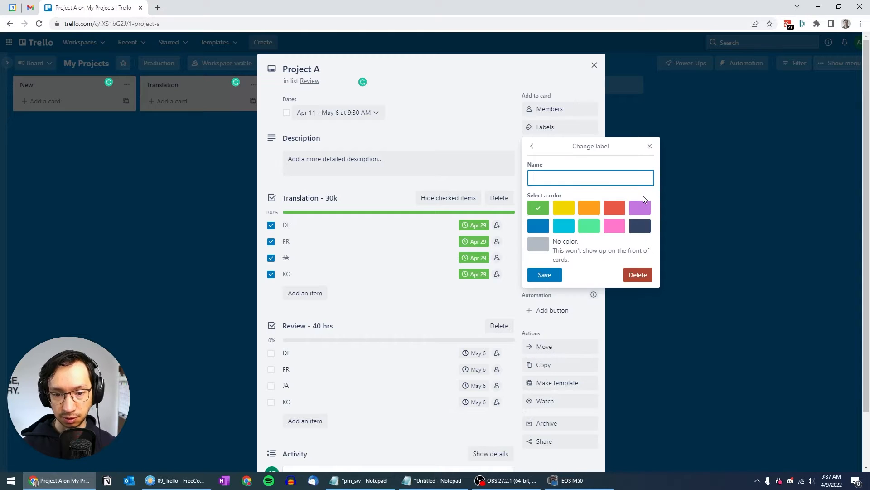
pyautogui.write('On track')
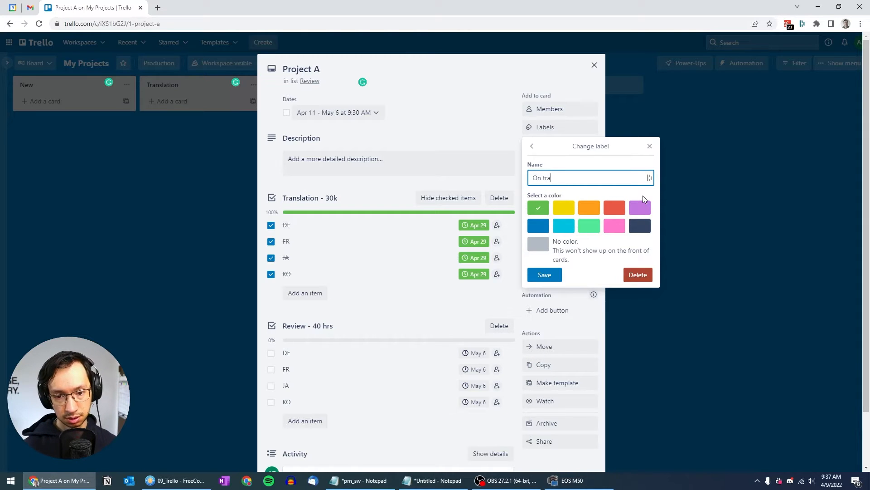
pyautogui.click(545, 276)
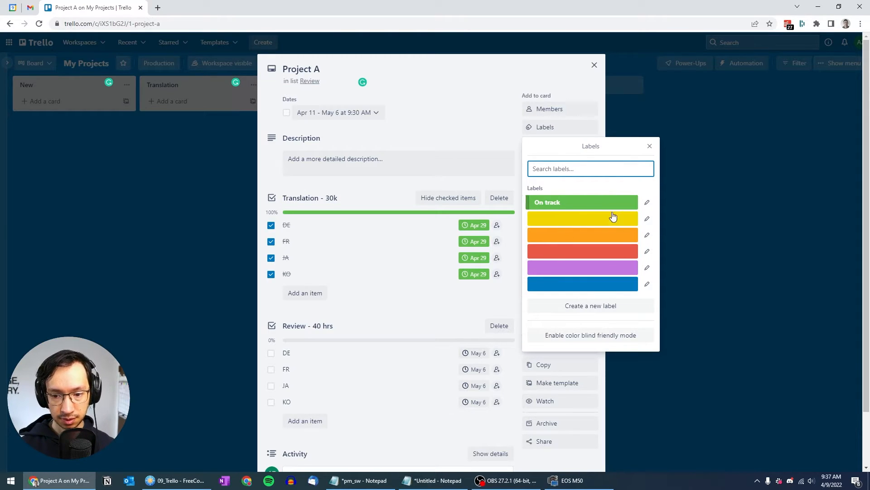
# Name the red label Delayed and the orange label On hold, declining the offer to store the entered name
pyautogui.click(647, 252)
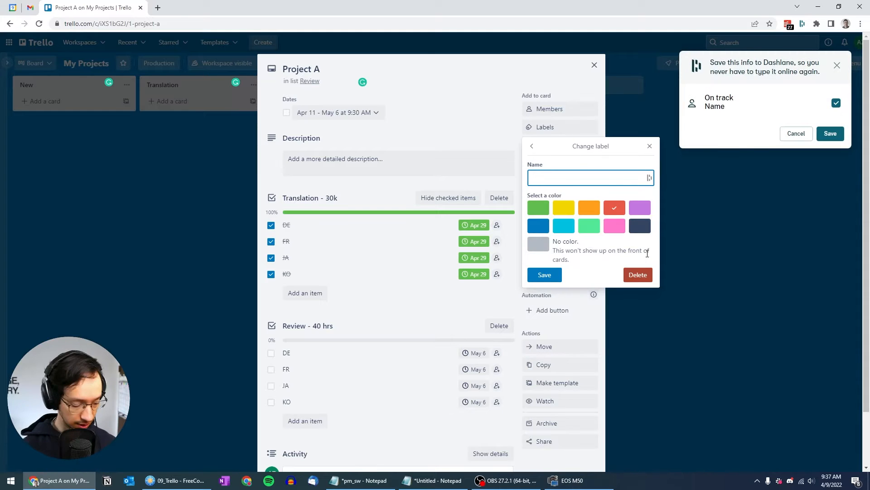
pyautogui.write('Delayed')
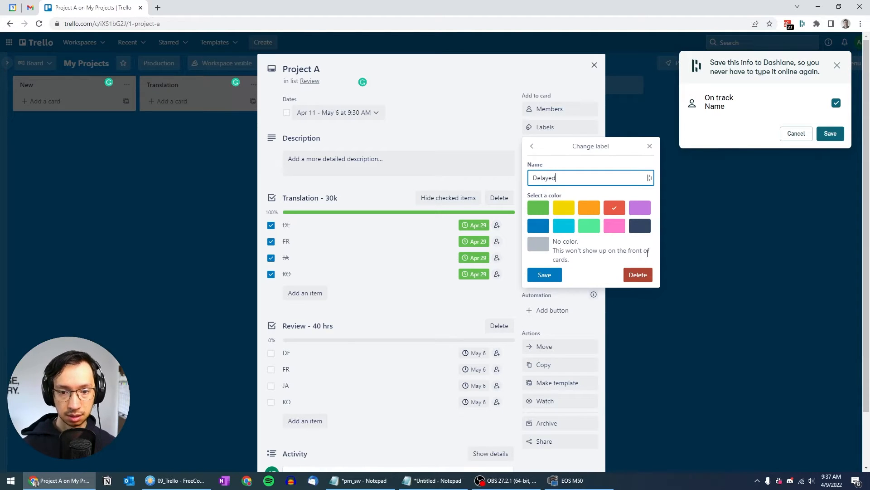
pyautogui.click(796, 133)
pyautogui.click(548, 280)
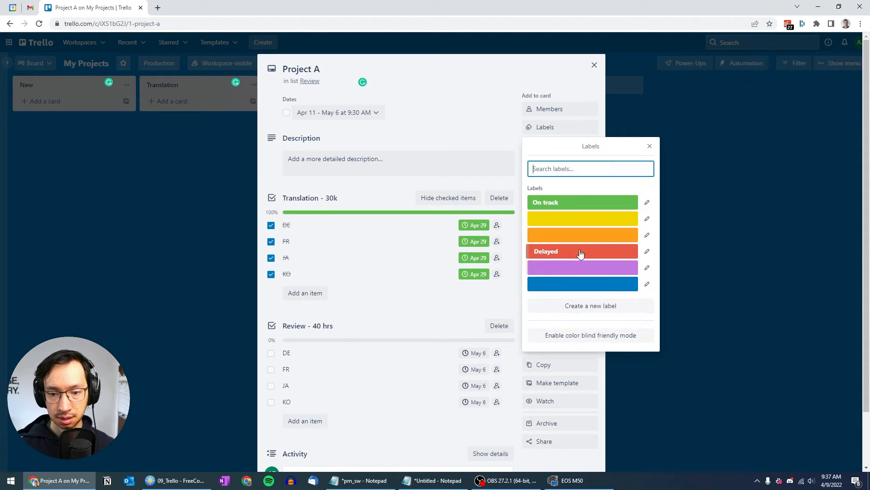
pyautogui.click(646, 236)
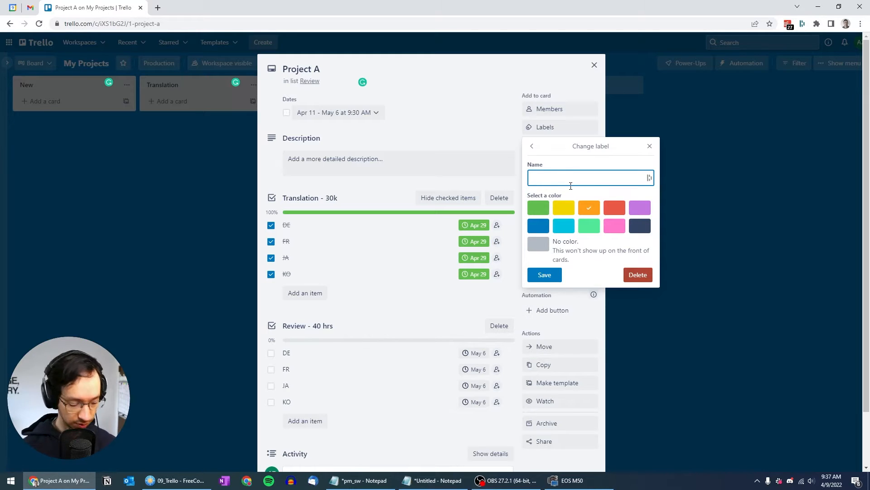
pyautogui.write('On hold')
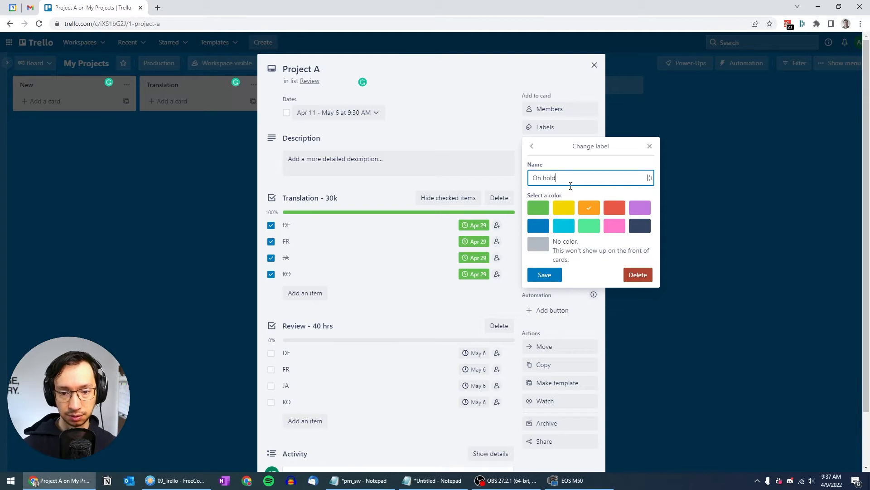
pyautogui.click(539, 277)
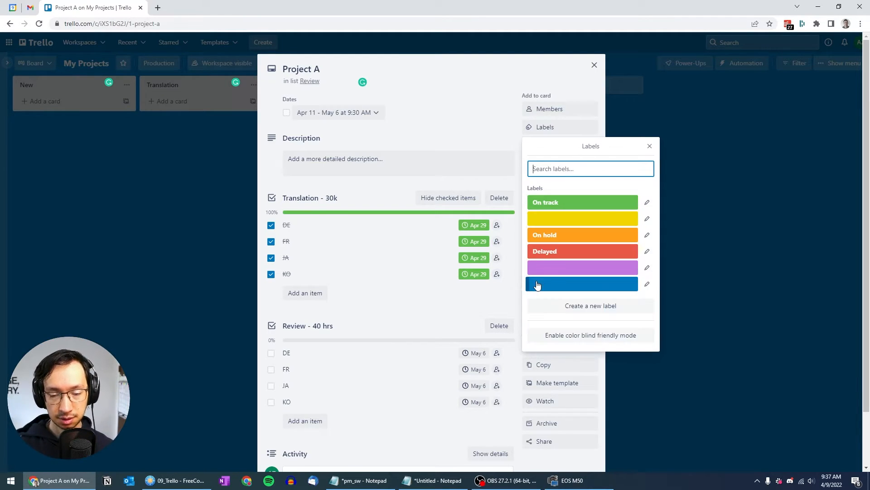
# Assign the On track label to Project A, decline the offer to store the entered name, and close the card
pyautogui.click(575, 202)
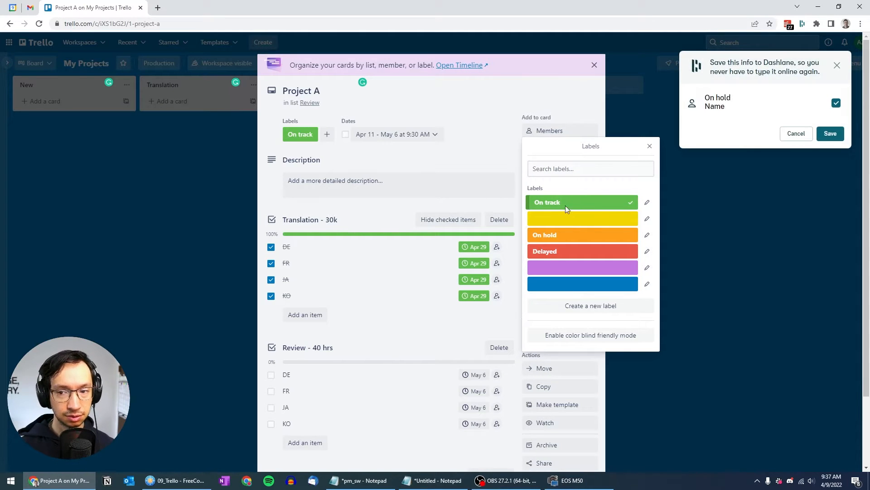
pyautogui.click(793, 135)
pyautogui.click(194, 163)
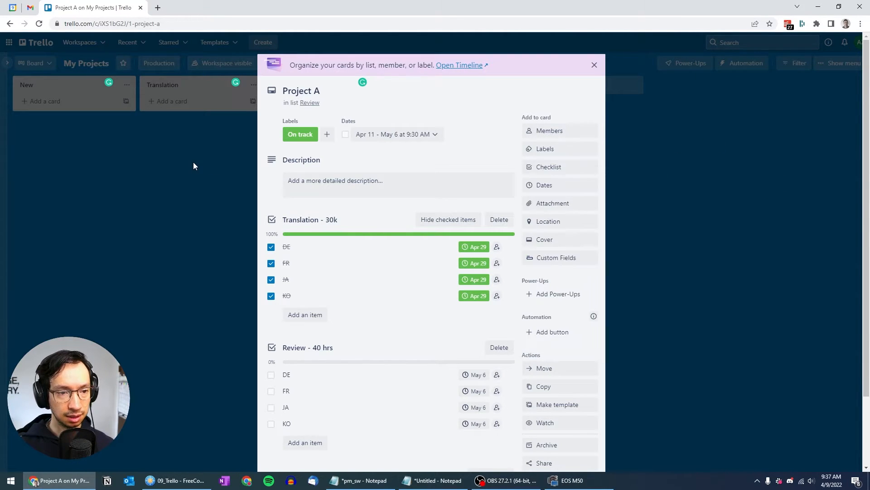
pyautogui.click(190, 175)
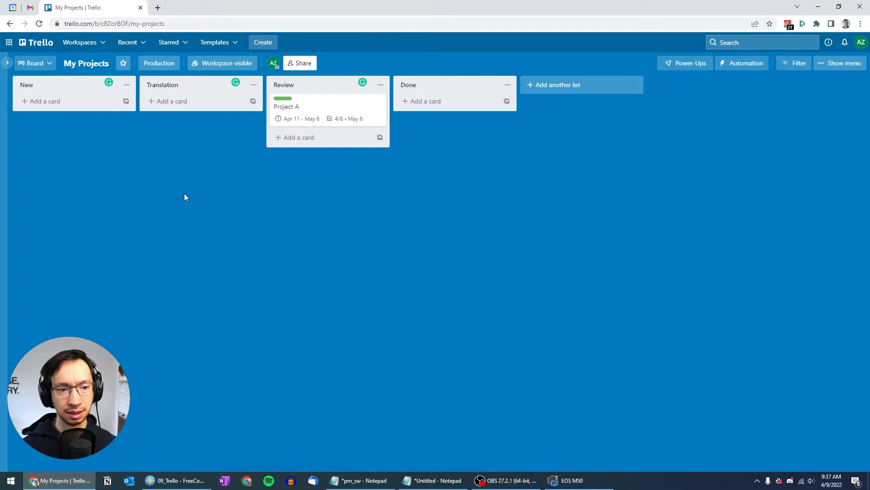
pyautogui.click(305, 106)
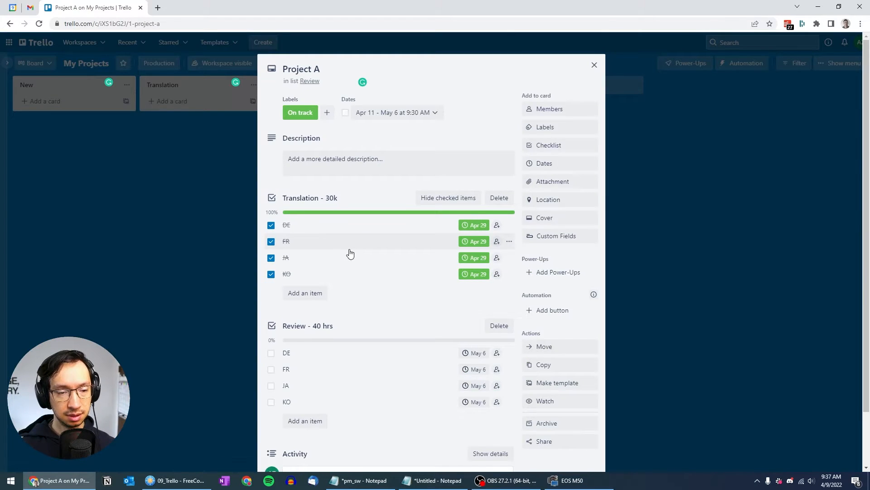
pyautogui.scroll(-2, 350, 253)
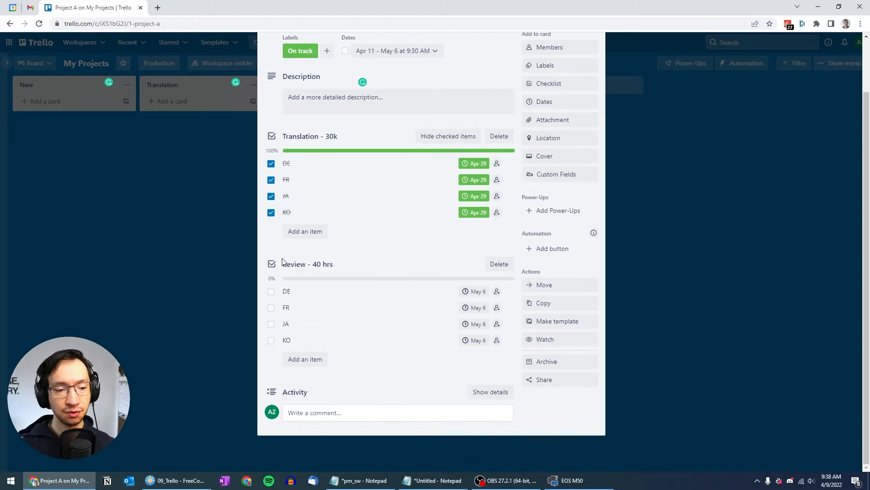
pyautogui.click(174, 217)
# Add a card titled Project B to the New list and move it to the Translation list
pyautogui.click(41, 101)
pyautogui.write('Pro')
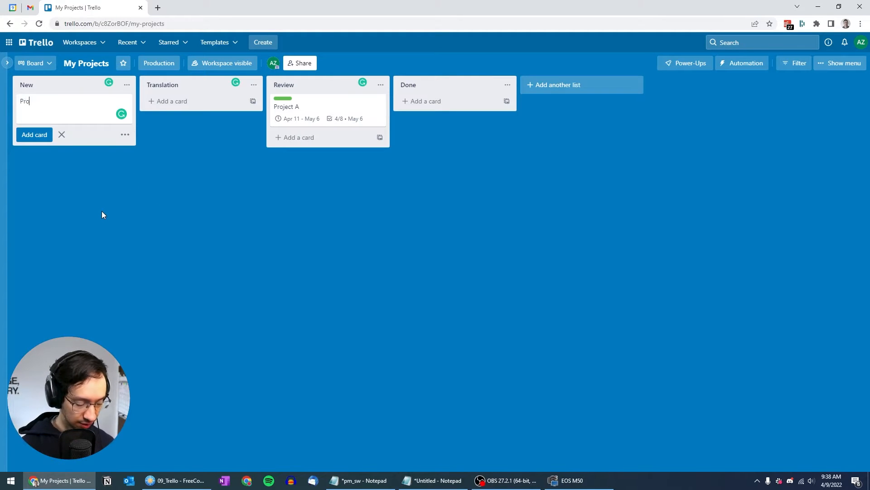
pyautogui.write('ject B')
pyautogui.press('Return')
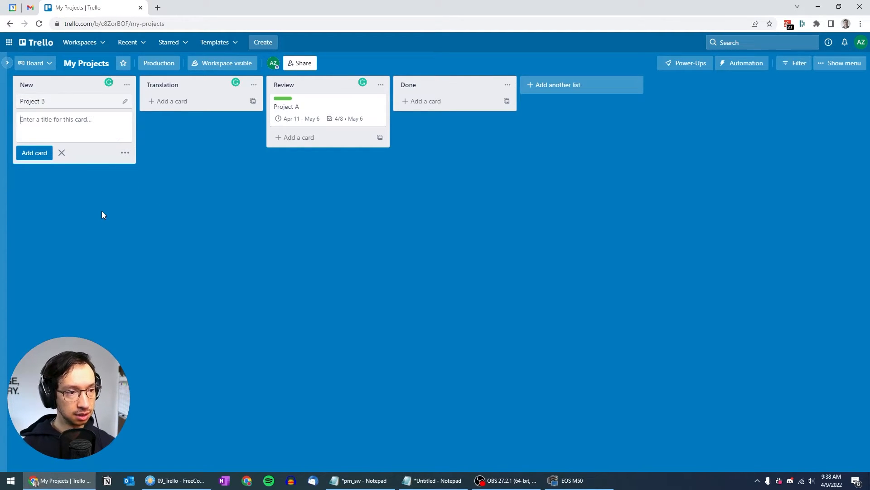
pyautogui.moveTo(80, 101); pyautogui.dragTo(181, 102)
# Assign the Delayed label to the Project B card and close the card
pyautogui.click(181, 102)
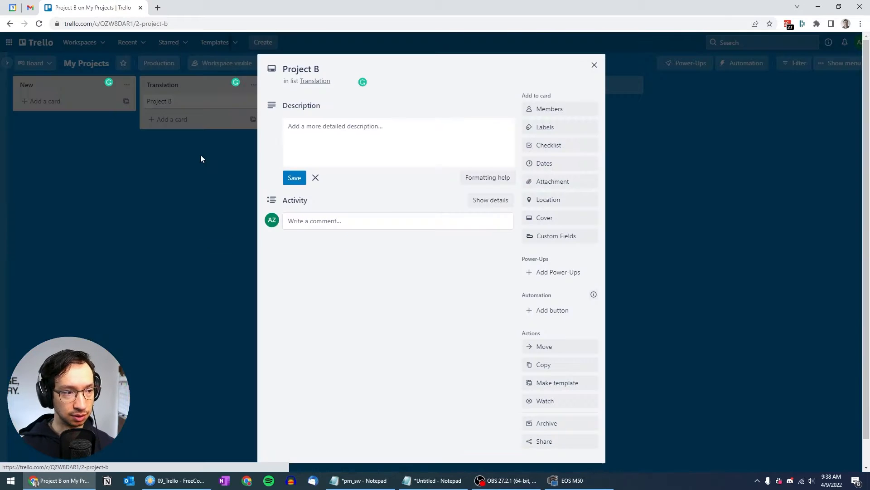
pyautogui.click(537, 132)
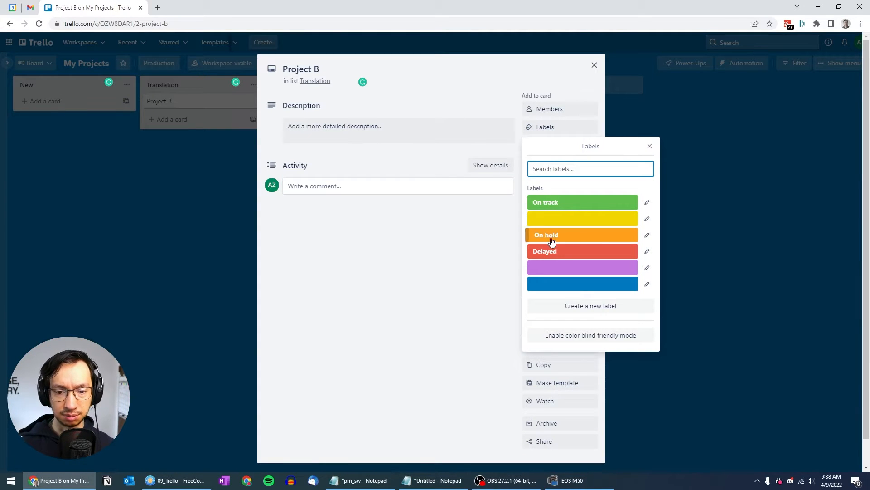
pyautogui.click(557, 251)
pyautogui.click(159, 249)
pyautogui.click(187, 311)
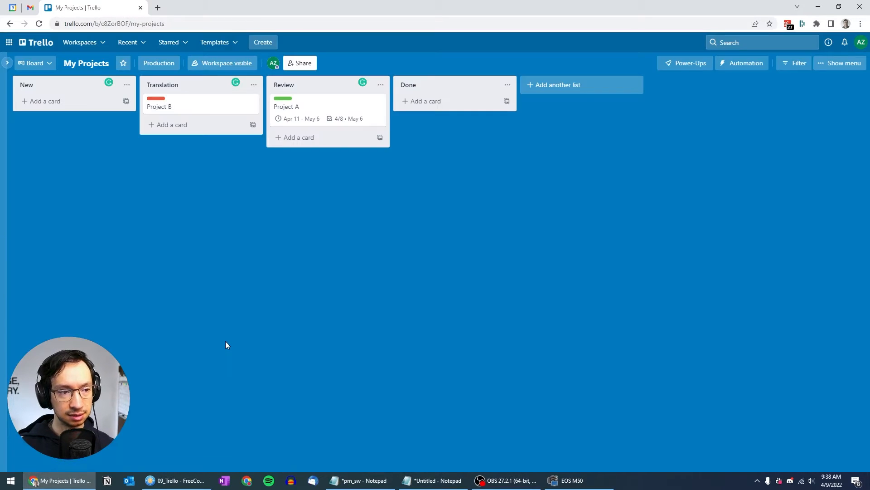
# Set Project B's start date to April 4, 2022 and due date to April 8, 2022, and close the card
pyautogui.click(159, 106)
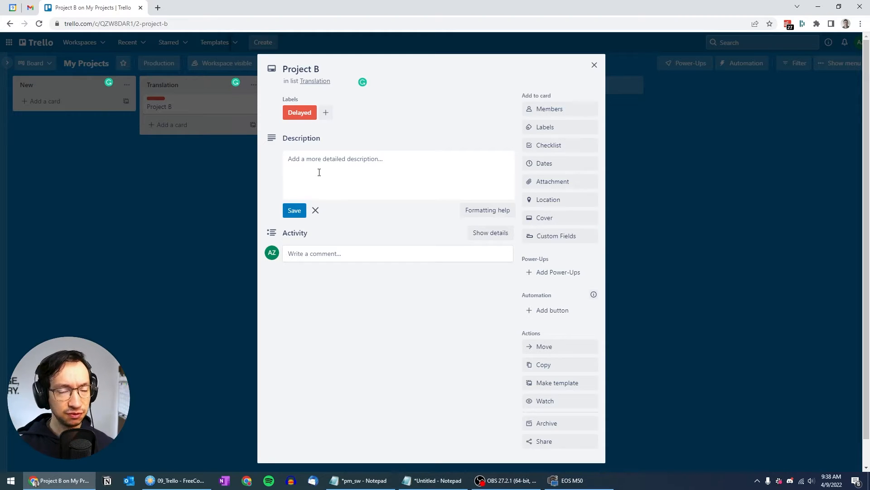
pyautogui.click(540, 168)
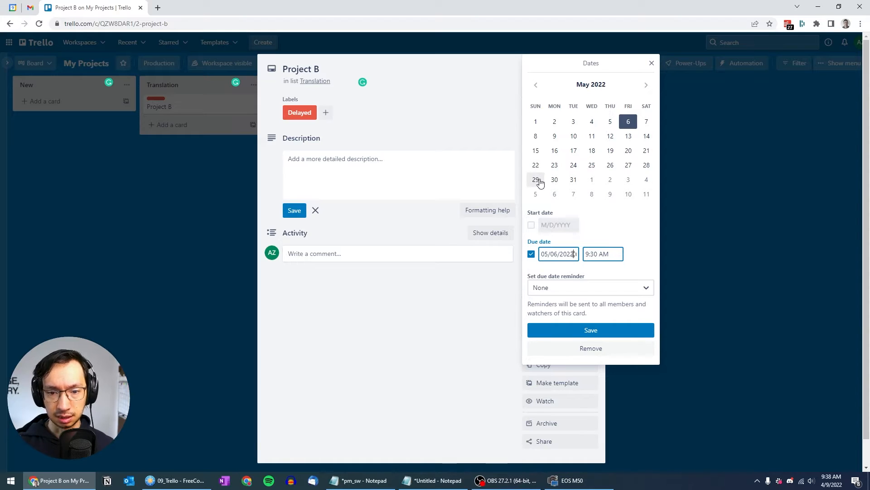
pyautogui.click(531, 225)
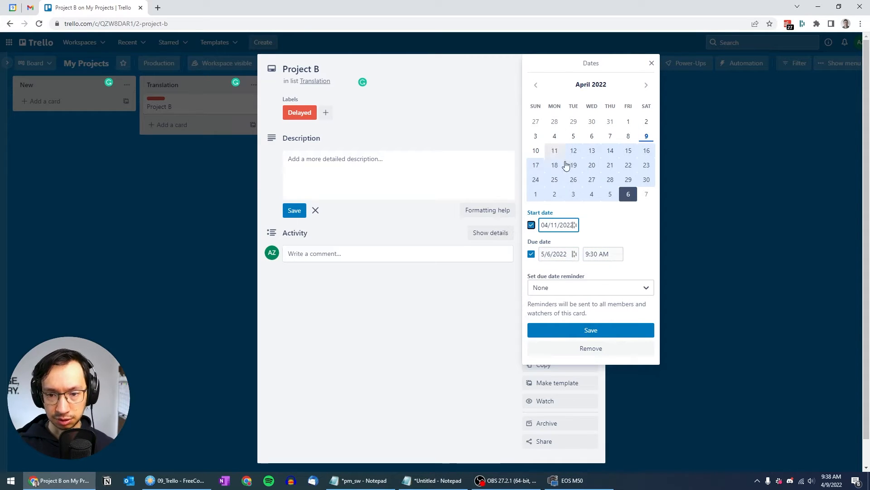
pyautogui.click(556, 137)
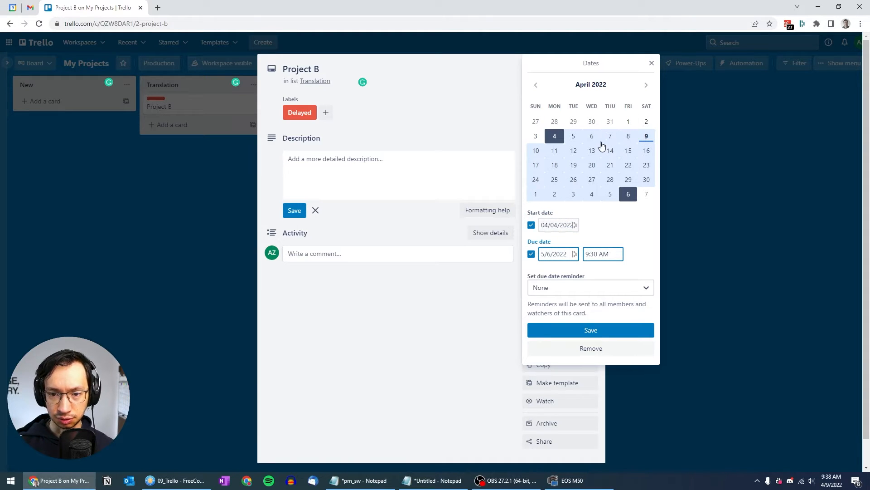
pyautogui.click(629, 138)
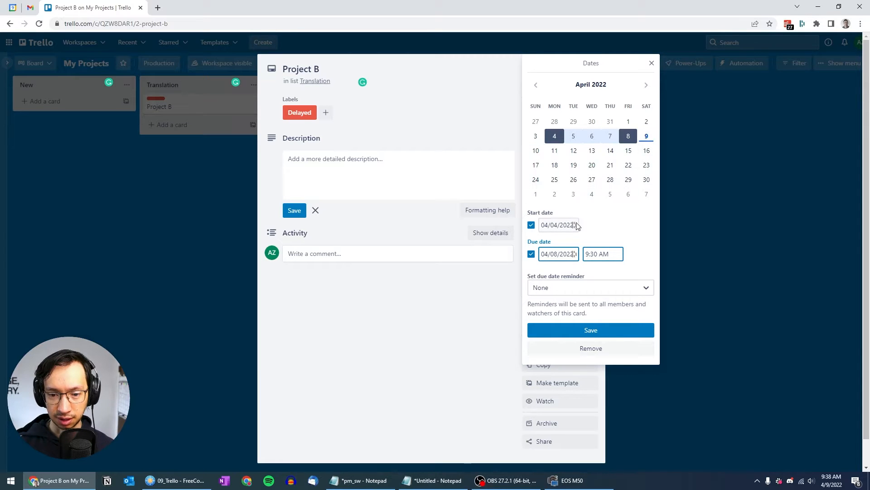
pyautogui.click(589, 330)
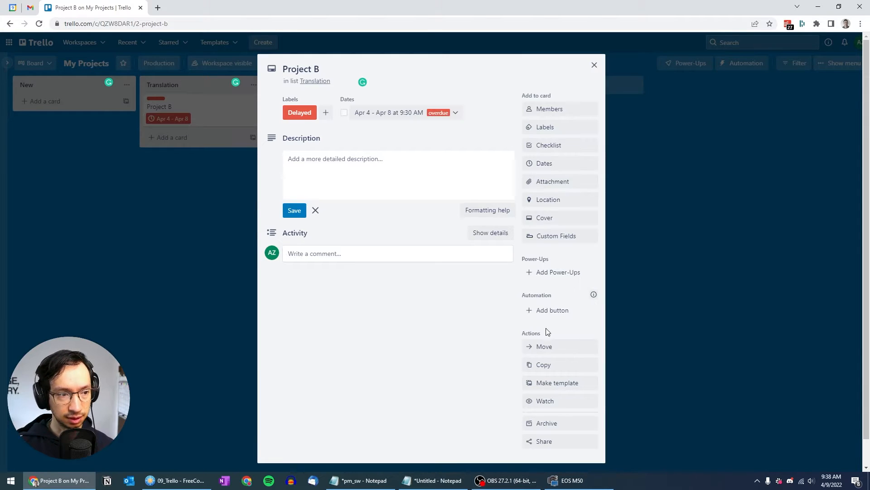
pyautogui.click(594, 64)
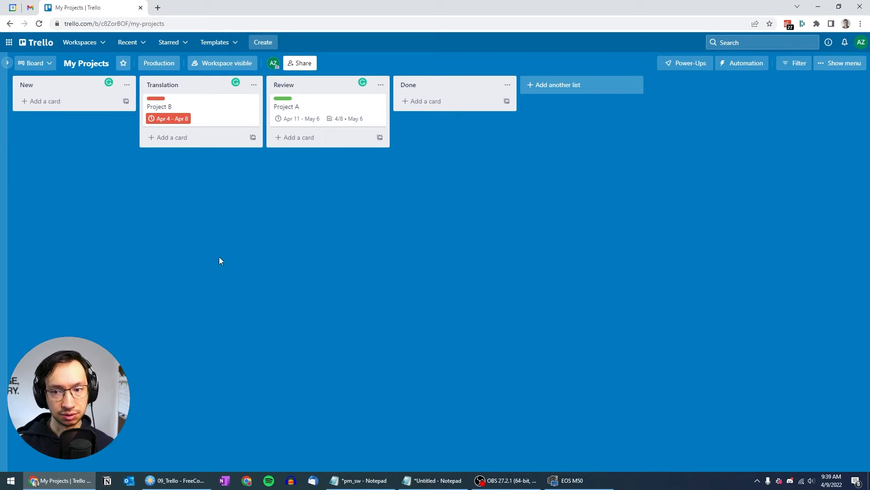
# Show the board as a timeline at the Month scale and examine the Project A and Project B spans
pyautogui.click(51, 68)
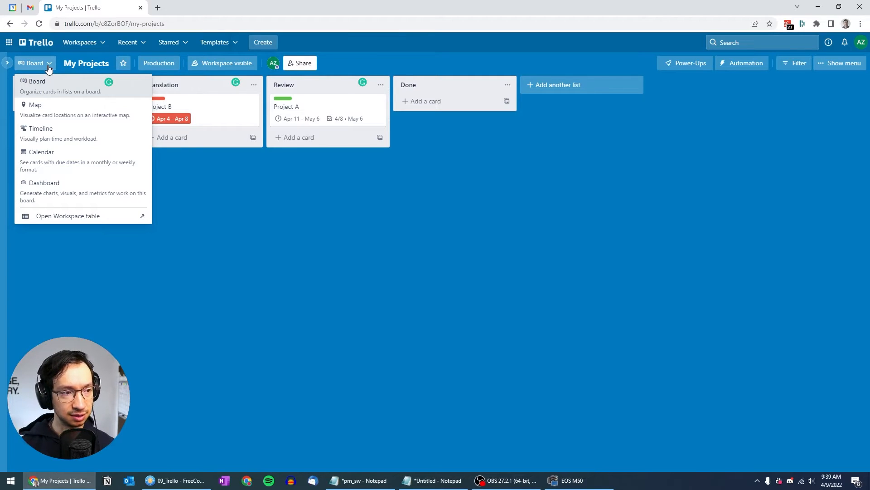
pyautogui.click(51, 140)
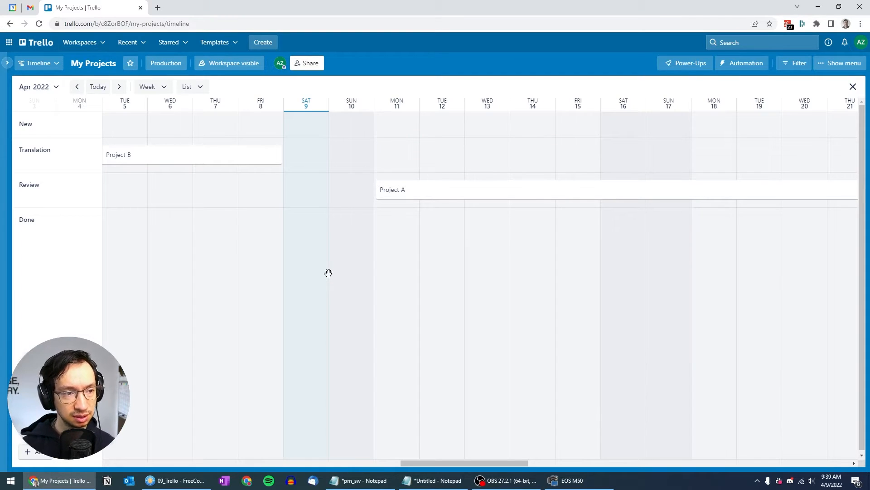
pyautogui.click(165, 88)
pyautogui.click(147, 138)
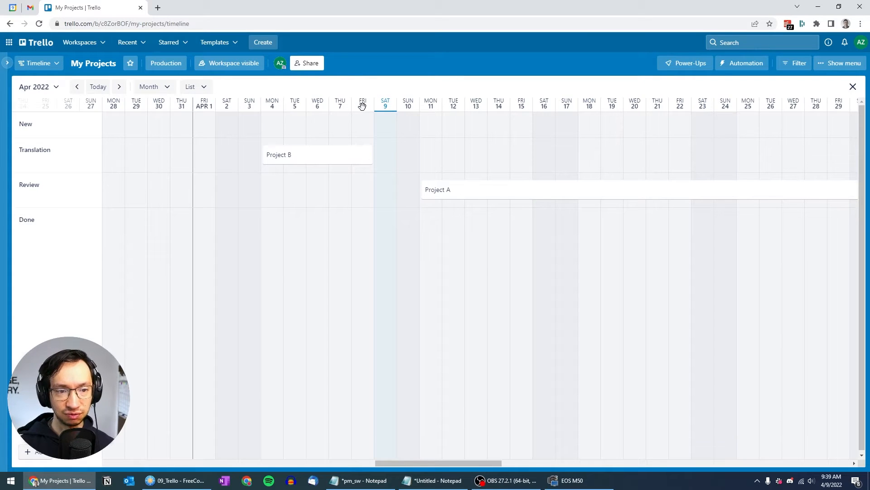
pyautogui.hscroll(5, 363, 108)
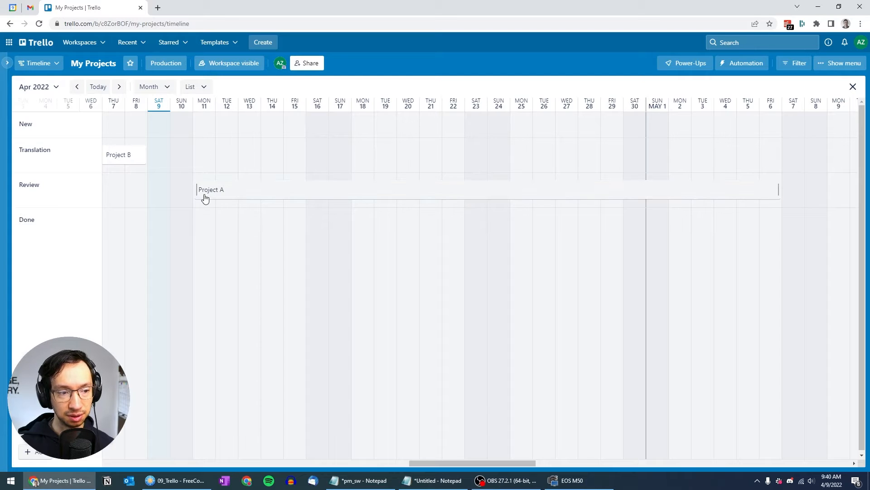
pyautogui.moveTo(744, 122); pyautogui.dragTo(592, 129)
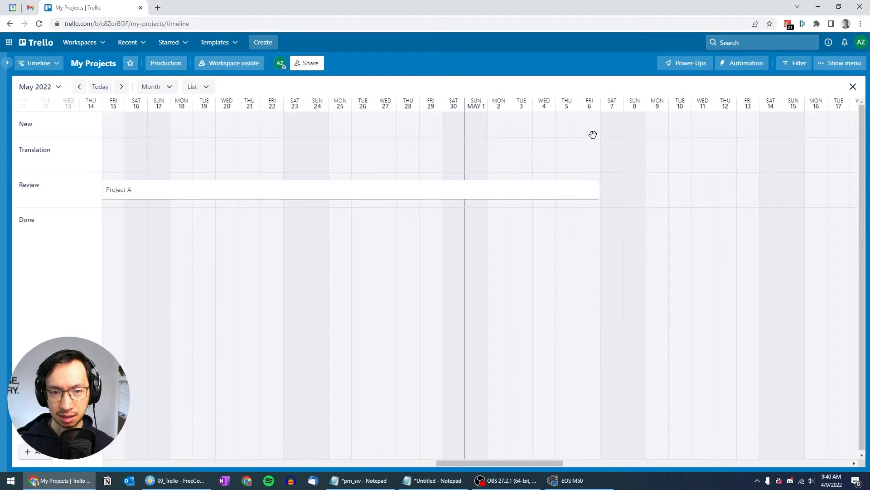
pyautogui.hscroll(-12, 597, 189)
pyautogui.hscroll(4, 596, 190)
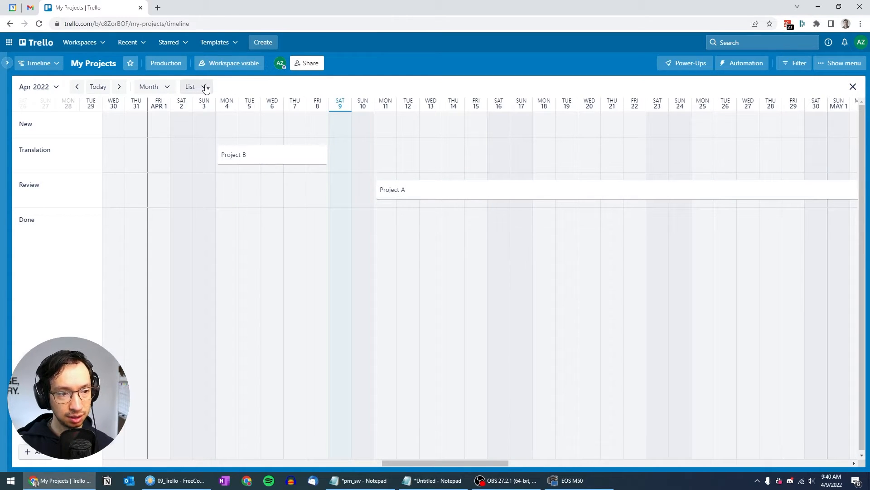
# Group the timeline by label to view the projects by status
pyautogui.click(206, 88)
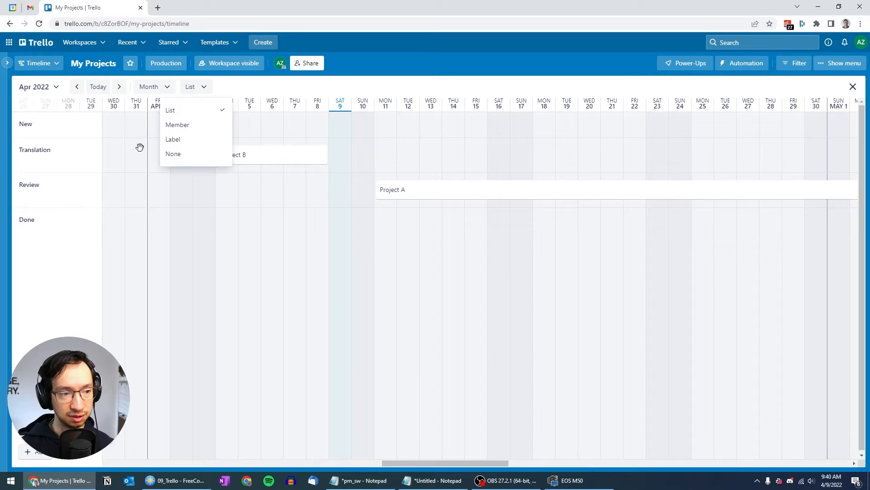
pyautogui.click(189, 139)
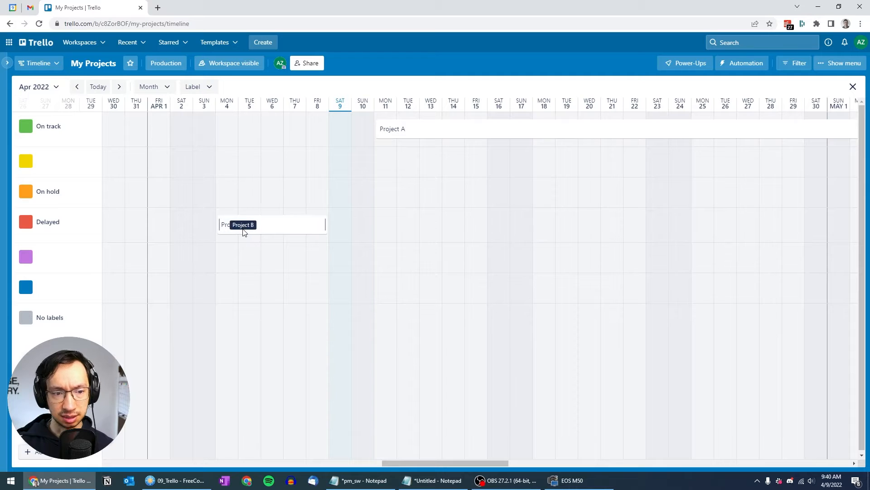
pyautogui.click(846, 63)
pyautogui.click(860, 63)
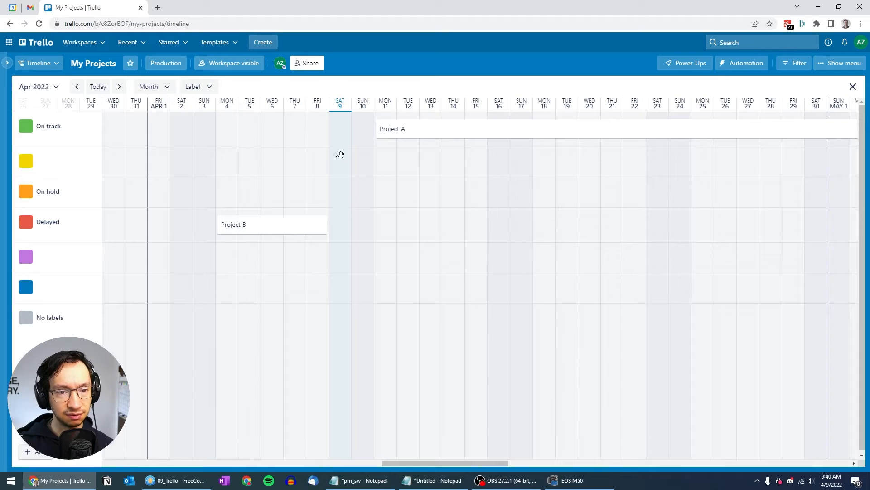
# Open the Project A card from the timeline to view its details and close it
pyautogui.hscroll(4, 388, 136)
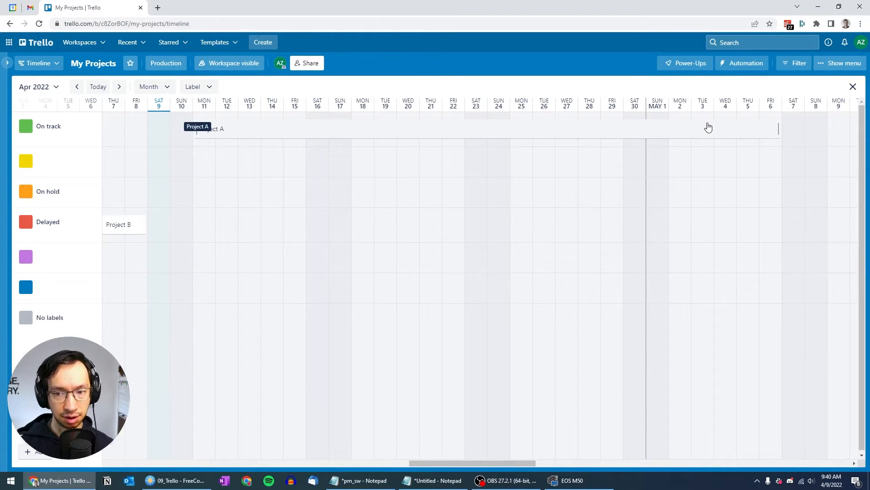
pyautogui.click(597, 132)
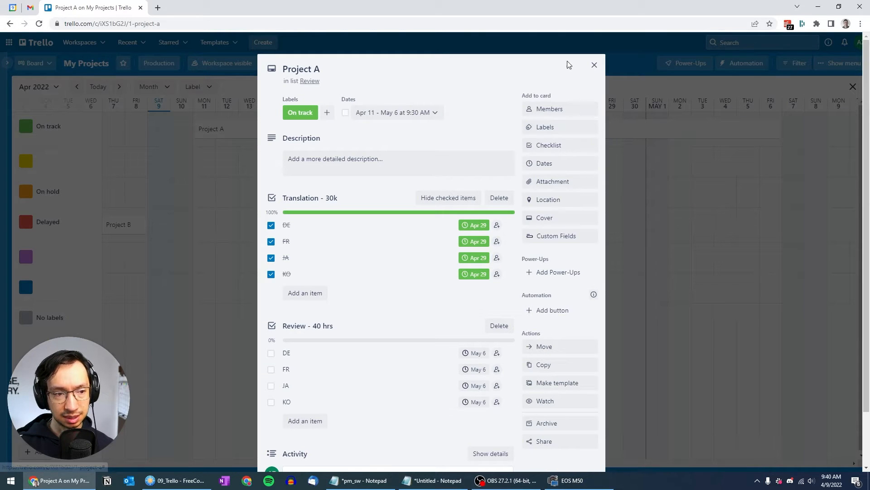
pyautogui.click(594, 64)
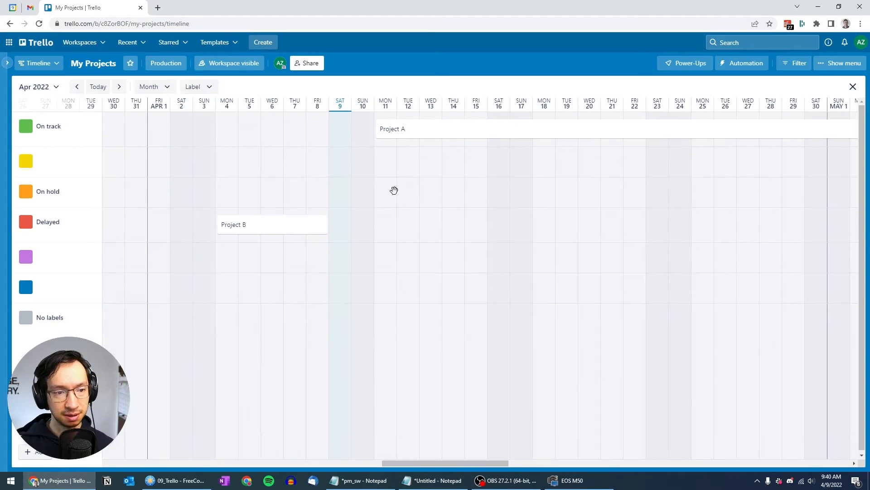
# Group the timeline by list again, view the project spans, and close the timeline to return to the board
pyautogui.click(209, 86)
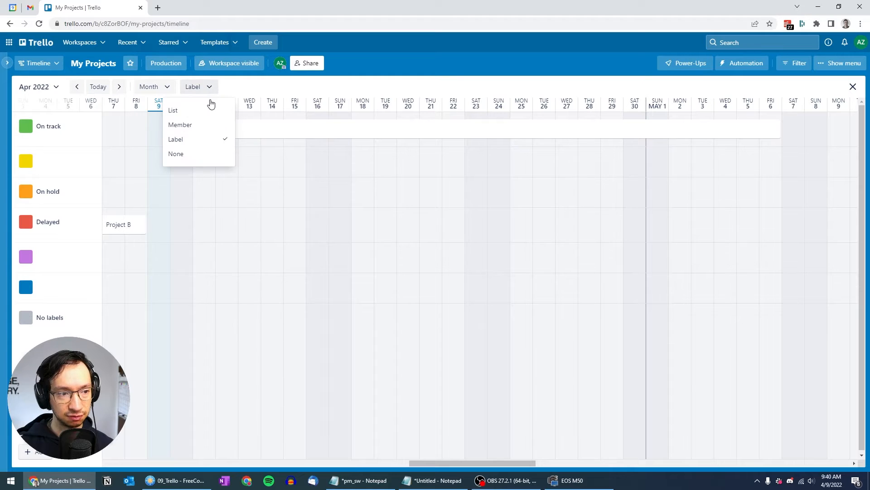
pyautogui.click(183, 111)
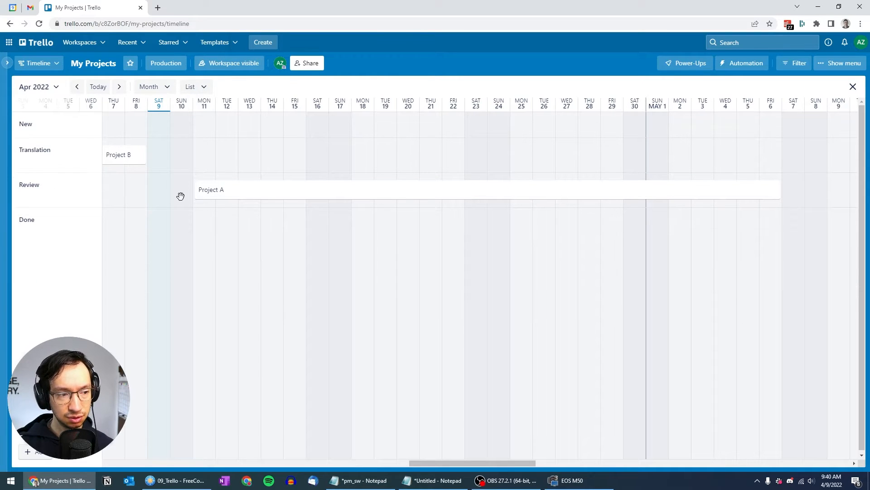
pyautogui.hscroll(-5, 180, 194)
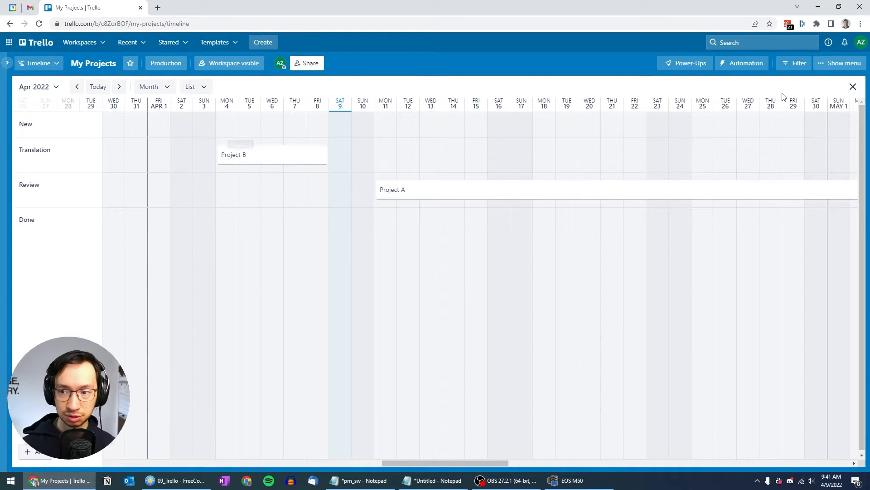
pyautogui.click(852, 86)
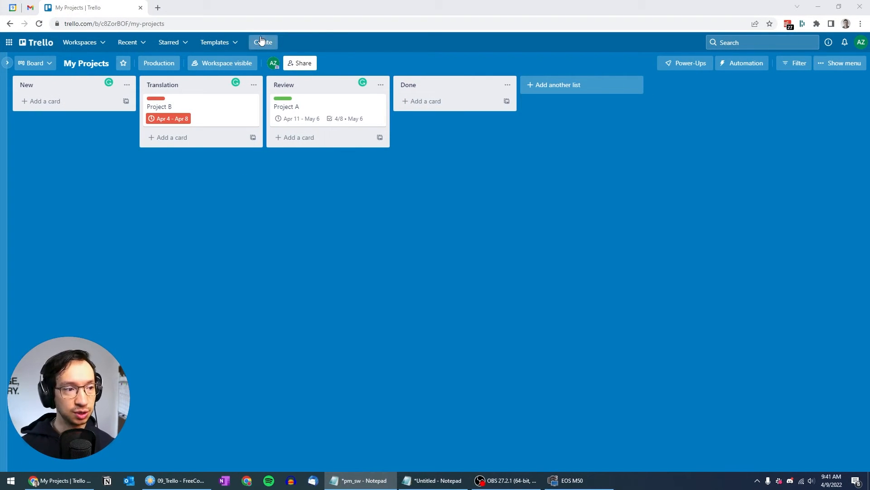
# Rename the My Projects board as My Projects #1
pyautogui.click(97, 64)
pyautogui.press('Right')
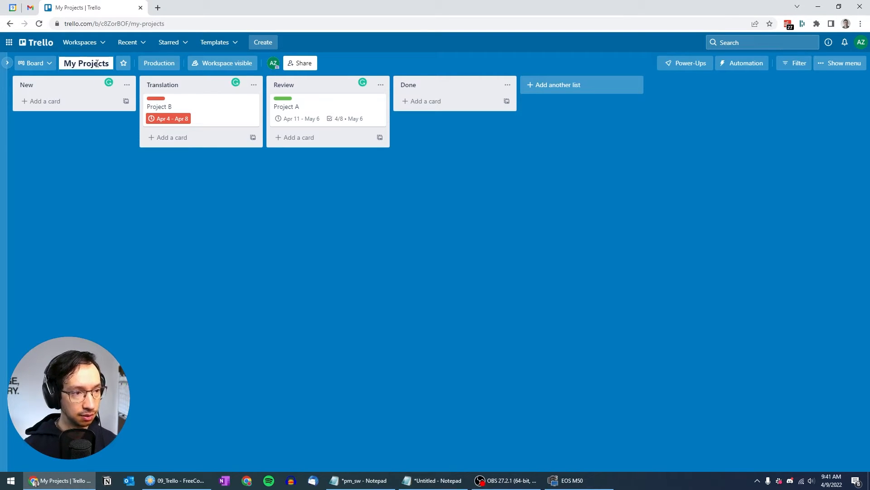
pyautogui.write('#1')
pyautogui.press('Return')
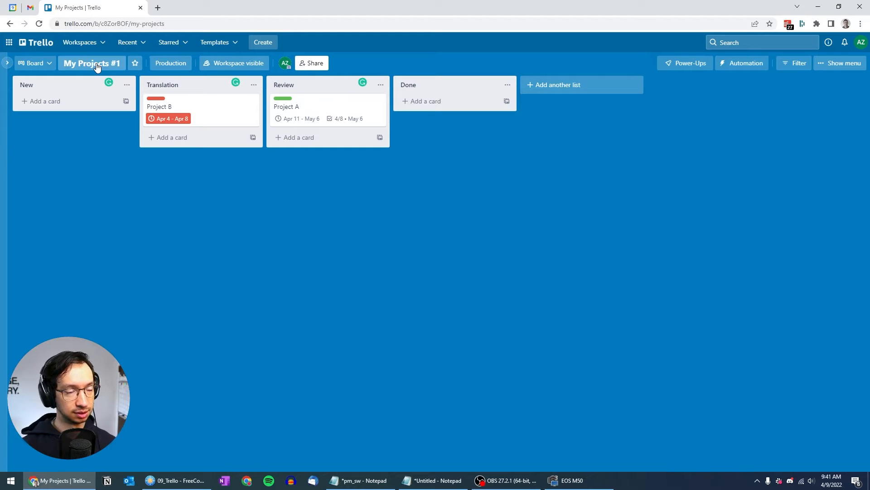
# Create a new Workspace-visible board titled My Projects #2 with the plain blue background
pyautogui.click(262, 43)
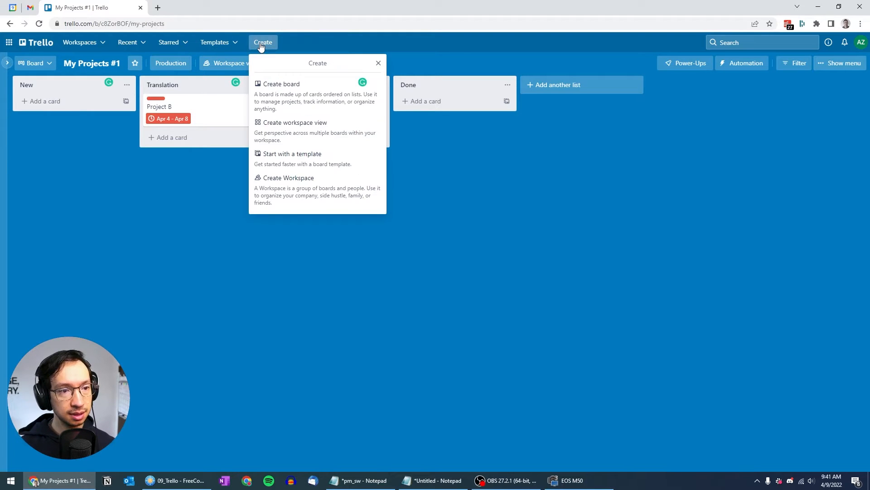
pyautogui.click(285, 81)
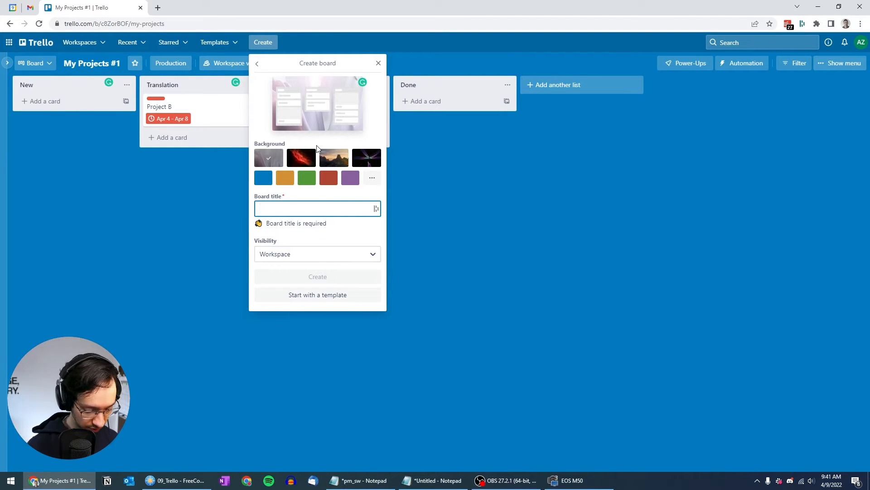
pyautogui.write('My Projects')
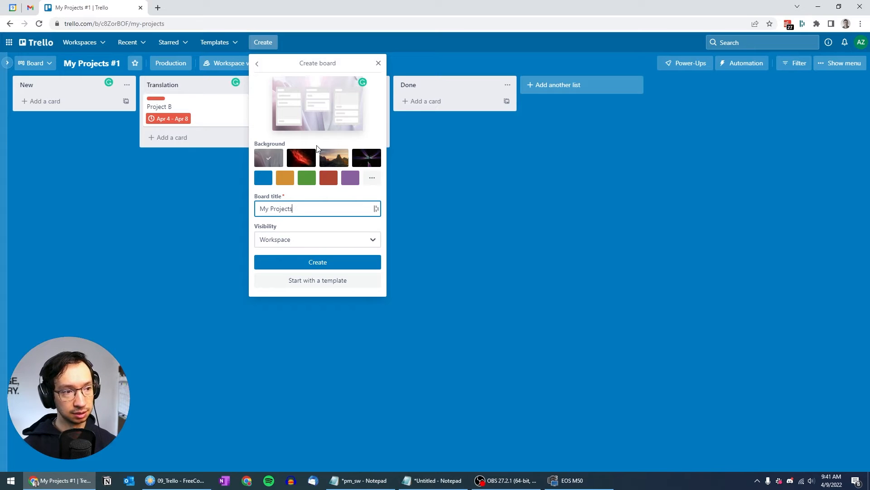
pyautogui.write(' #2')
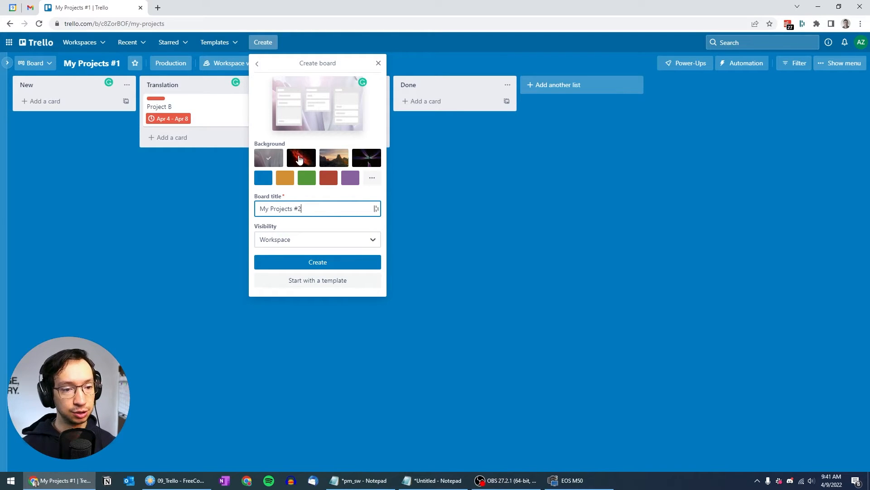
pyautogui.click(263, 178)
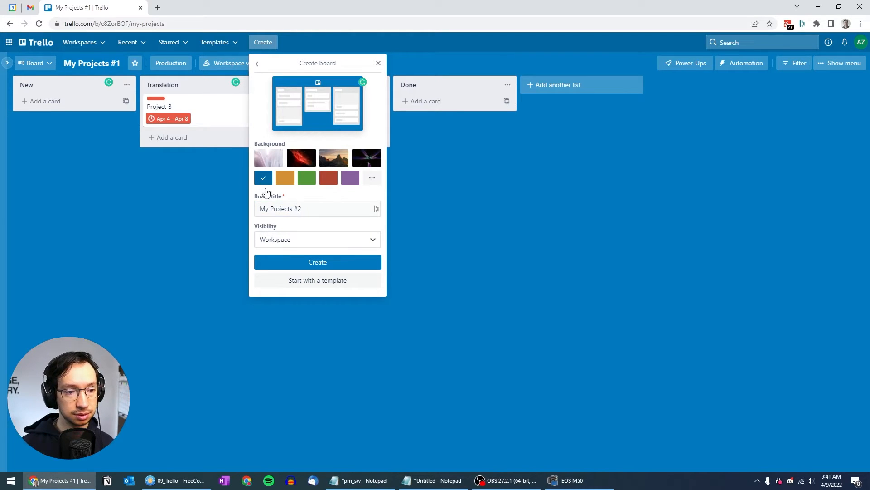
pyautogui.click(312, 265)
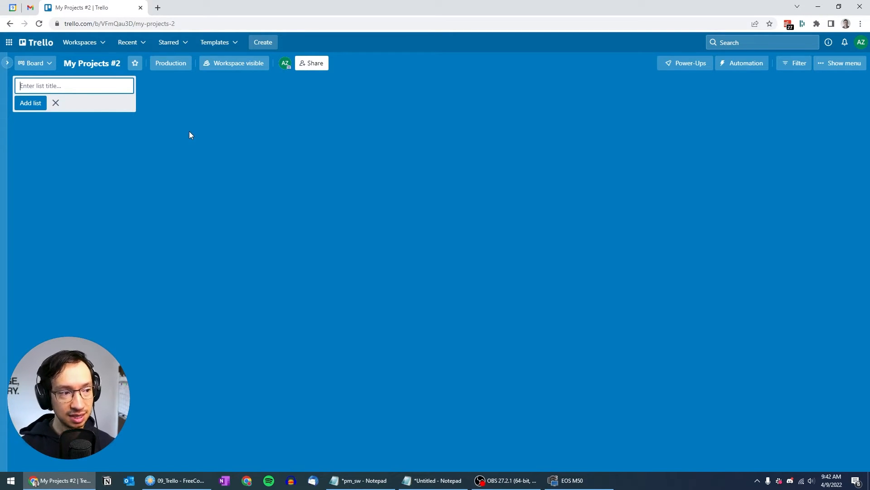
# Add two lists titled Translation and Review to the My Projects #2 board
pyautogui.write('T')
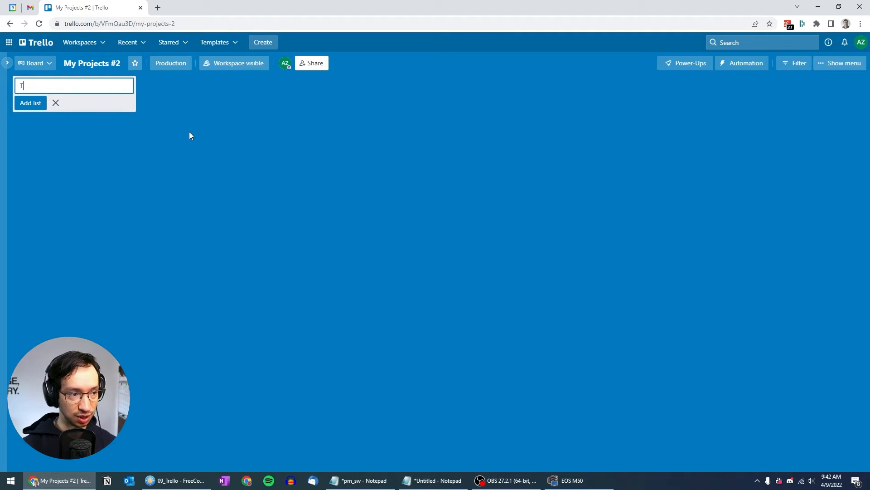
pyautogui.write('ranslation')
pyautogui.press('Return')
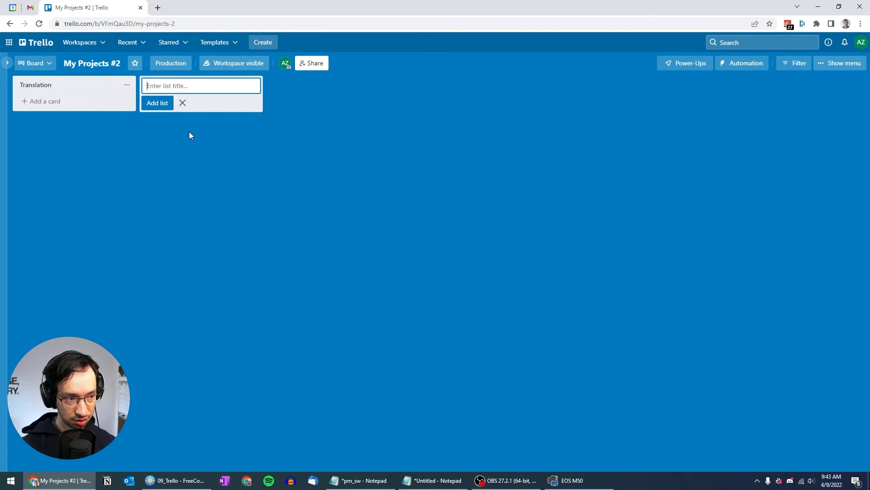
pyautogui.write('Review')
pyautogui.press('Return')
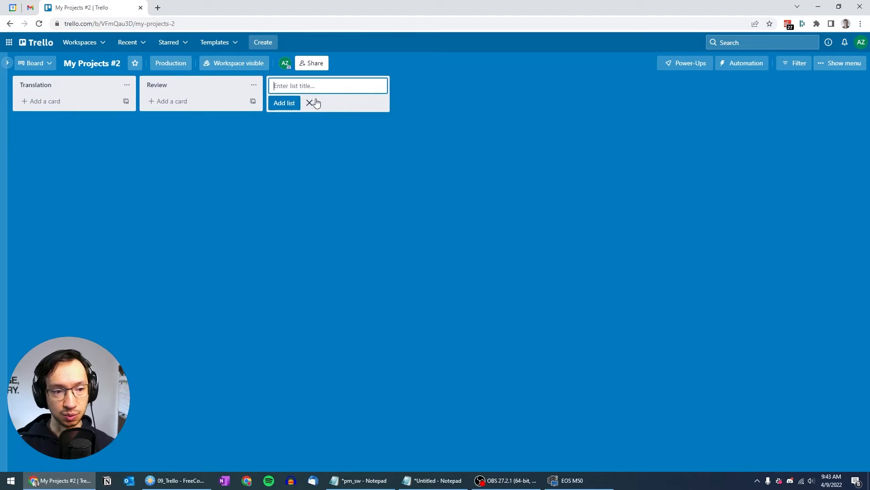
# Rename the Translation list as To Do and the Review list as In Progress
pyautogui.click(48, 86)
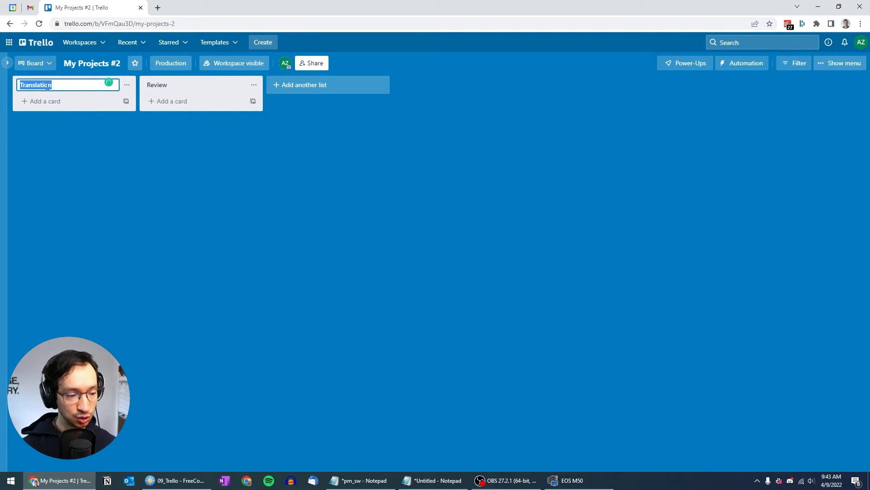
pyautogui.write('To Do')
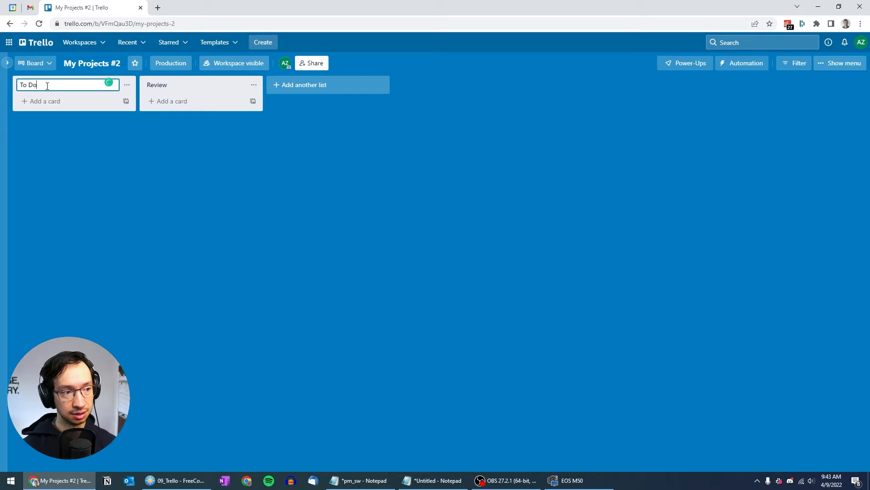
pyautogui.press('Return')
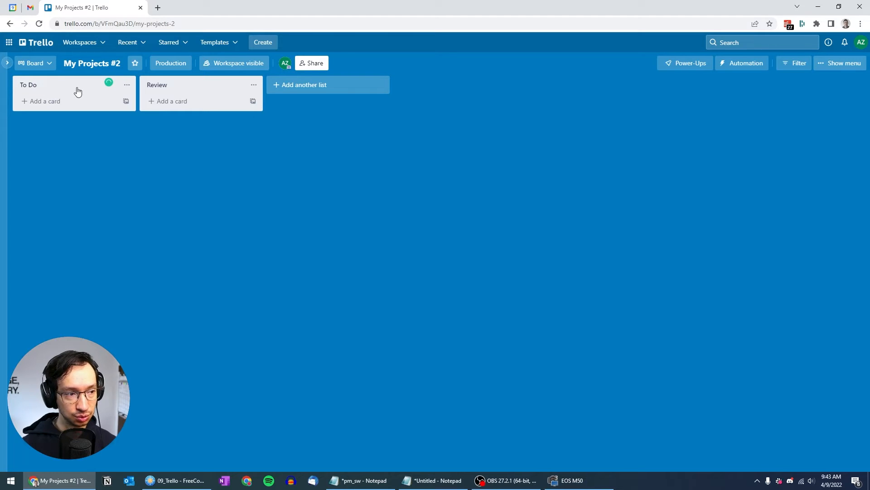
pyautogui.click(157, 86)
pyautogui.write('In Progress')
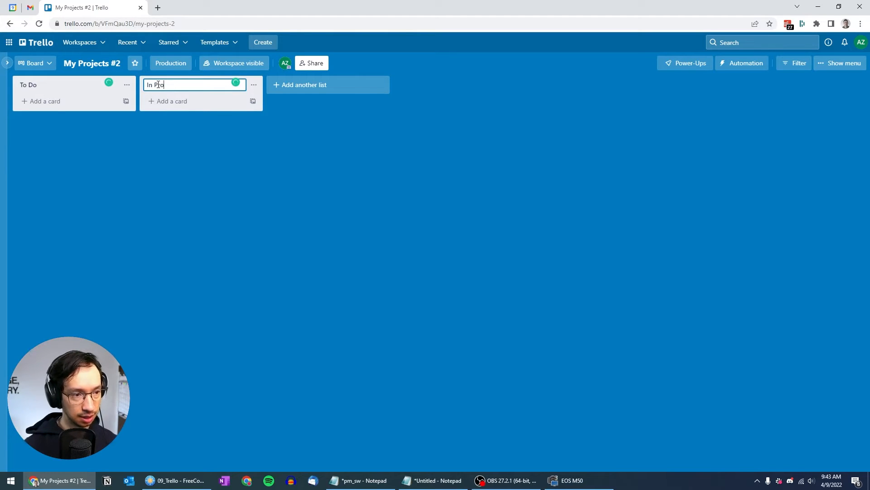
pyautogui.press('Return')
# Add a third list titled Done and stop adding lists
pyautogui.click(311, 90)
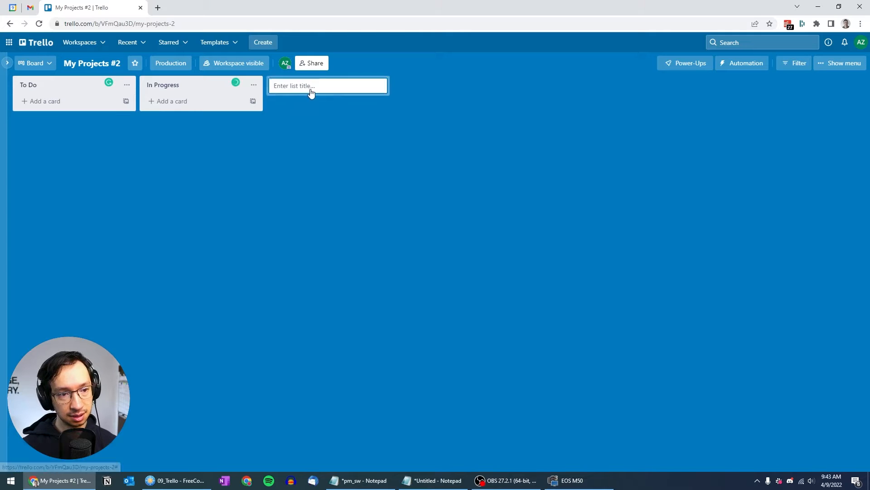
pyautogui.write('Done')
pyautogui.press('Return')
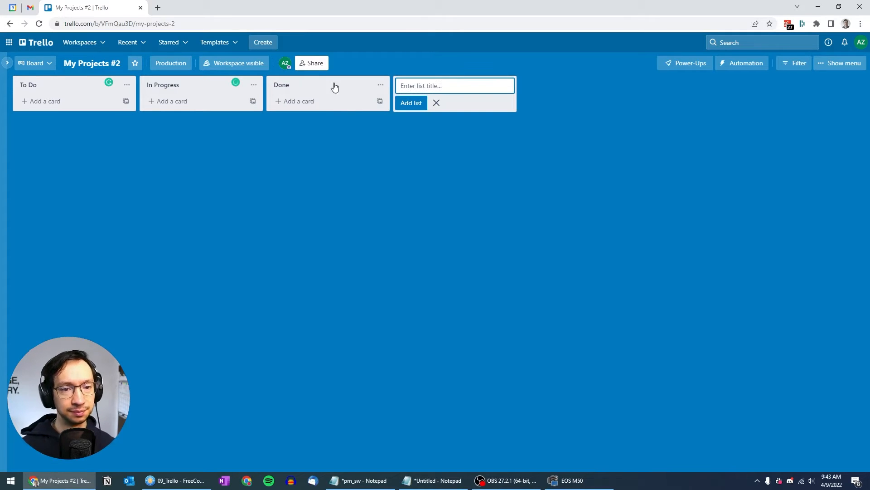
pyautogui.click(436, 103)
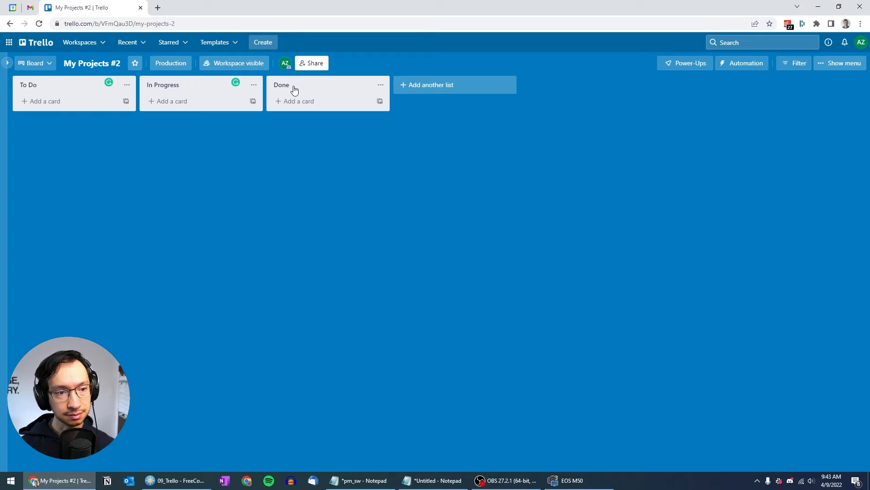
# Add three cards titled Translation, Review and Delivery to the To Do list
pyautogui.click(47, 104)
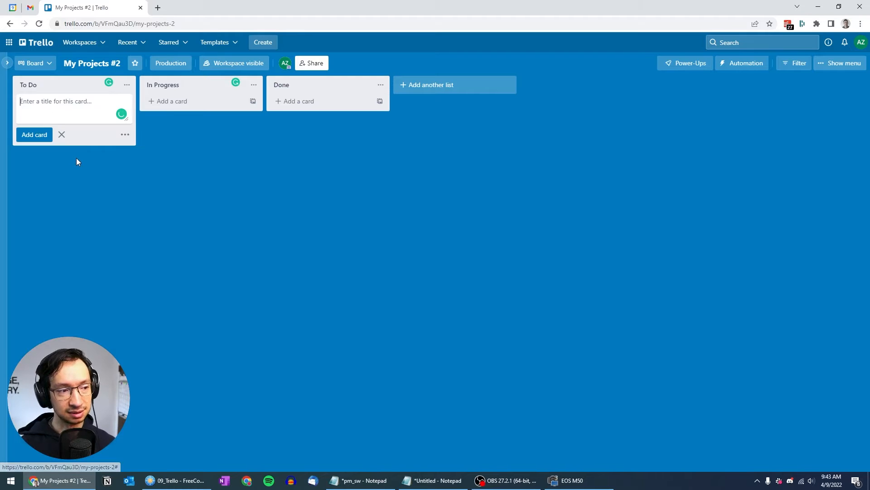
pyautogui.write('T')
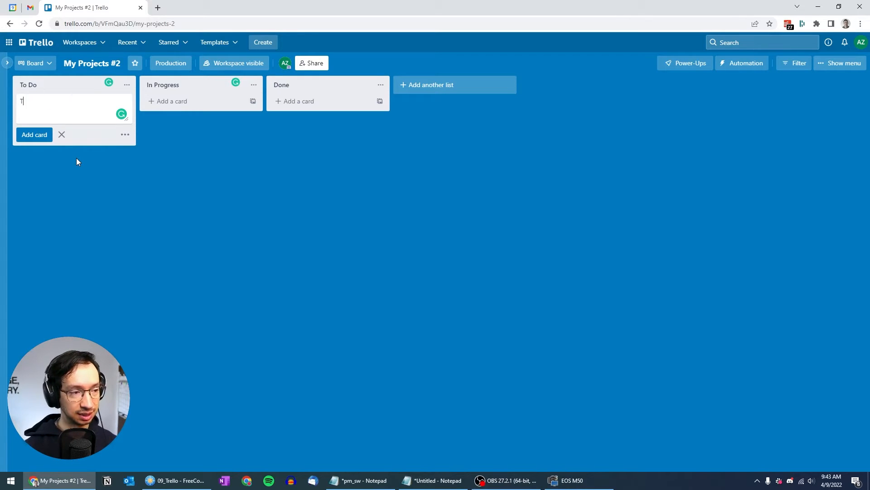
pyautogui.write('ranslation')
pyautogui.press('Return')
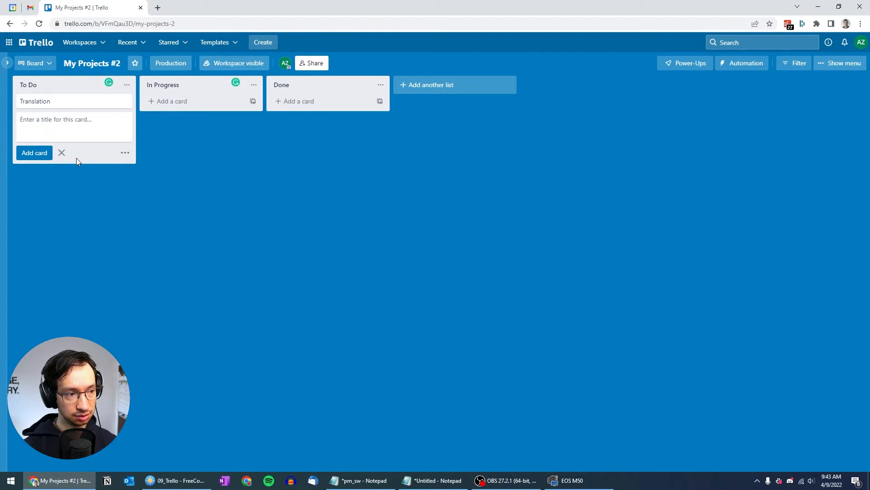
pyautogui.write('Review')
pyautogui.press('Return')
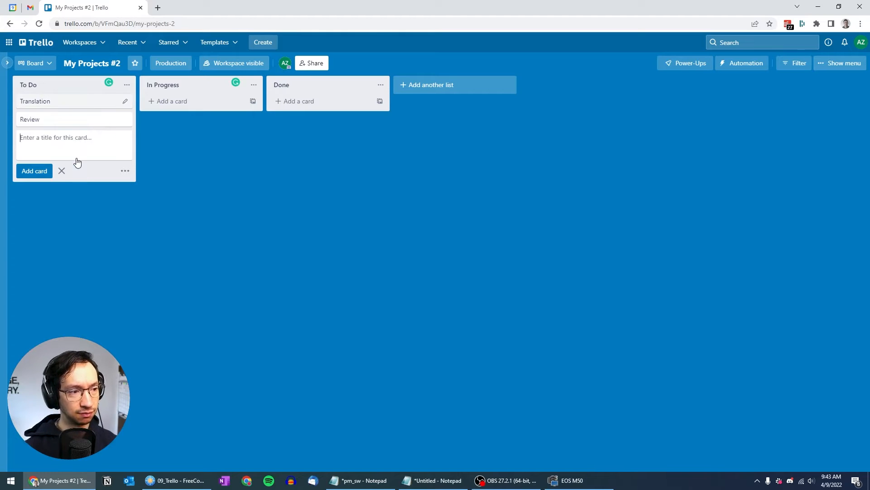
pyautogui.write('Delivery')
pyautogui.press('Return')
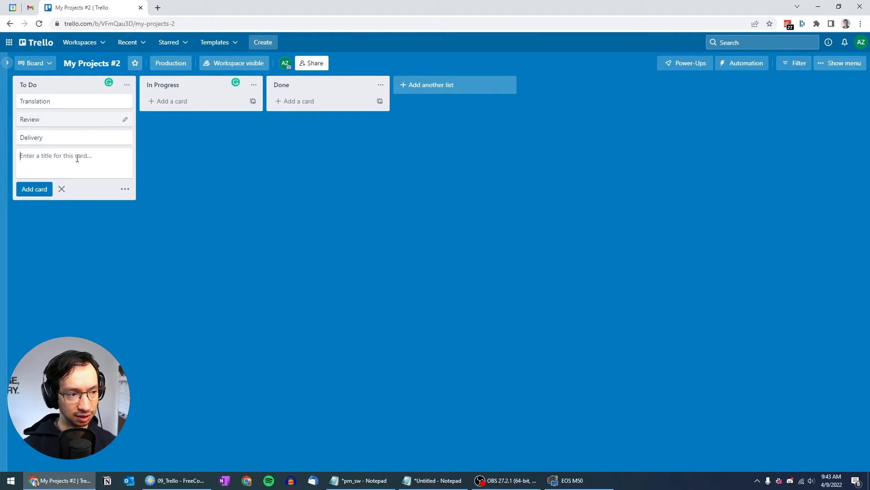
pyautogui.click(61, 189)
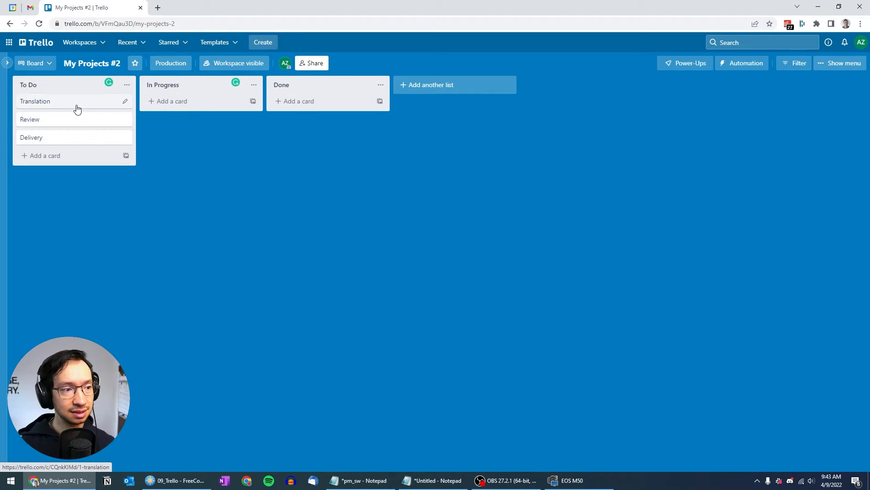
# Name the green label Project A and apply it to the Translation card, declining to save the name in the password manager
pyautogui.click(77, 108)
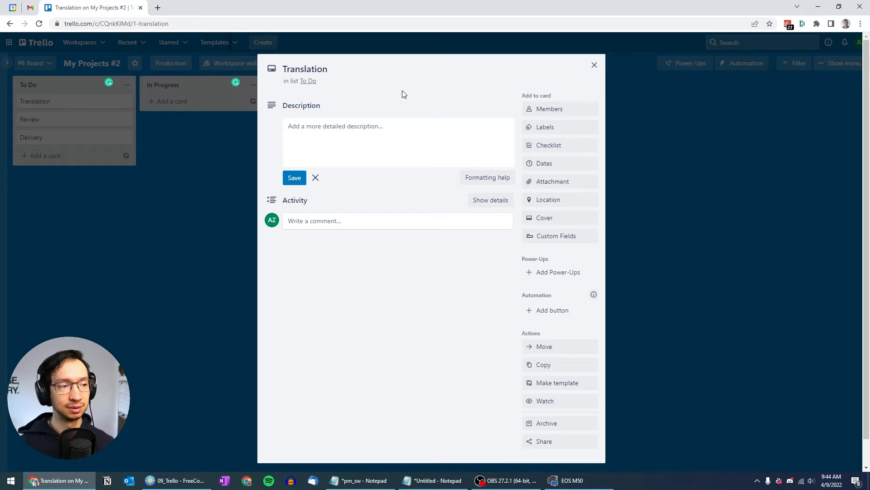
pyautogui.click(558, 132)
pyautogui.click(647, 201)
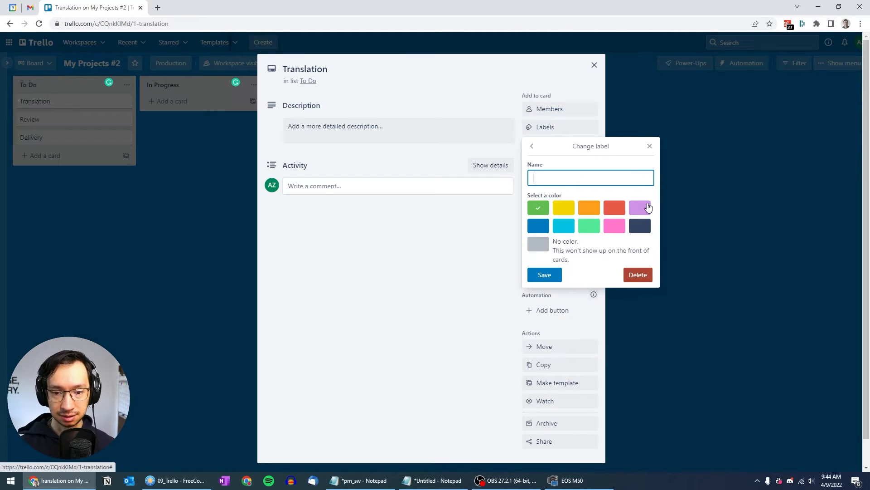
pyautogui.write('Project')
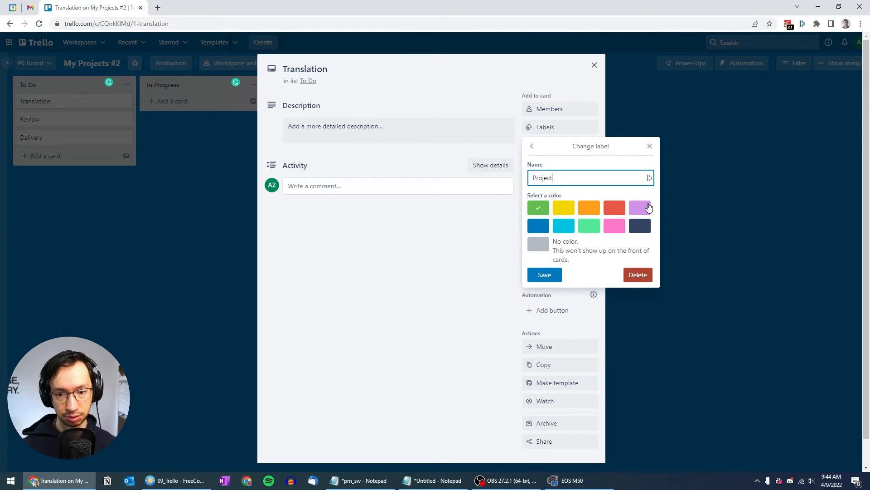
pyautogui.write(' A')
pyautogui.click(544, 275)
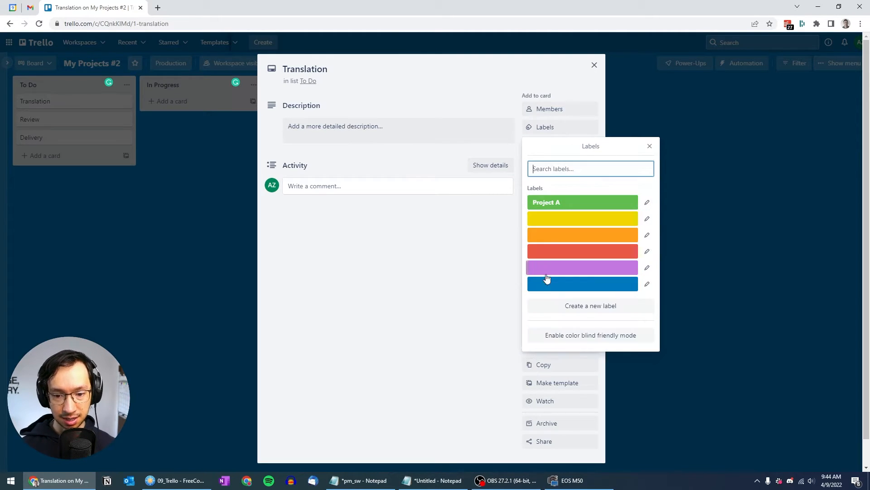
pyautogui.click(576, 202)
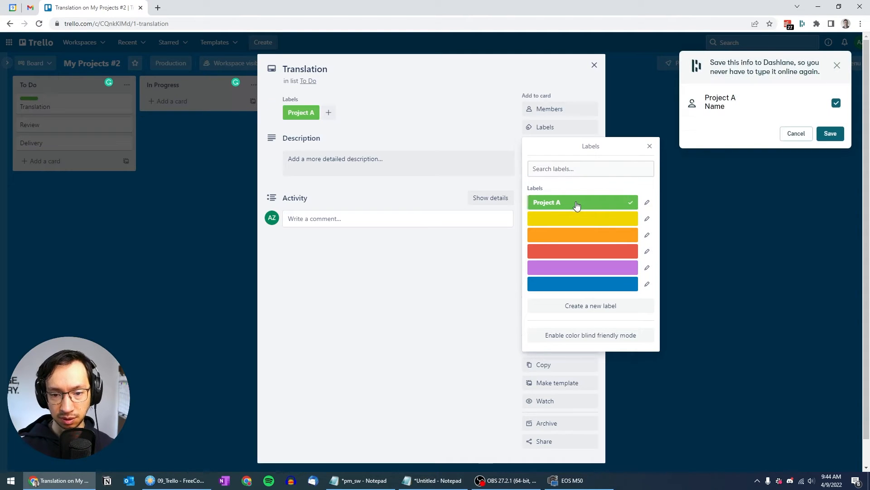
pyautogui.click(795, 135)
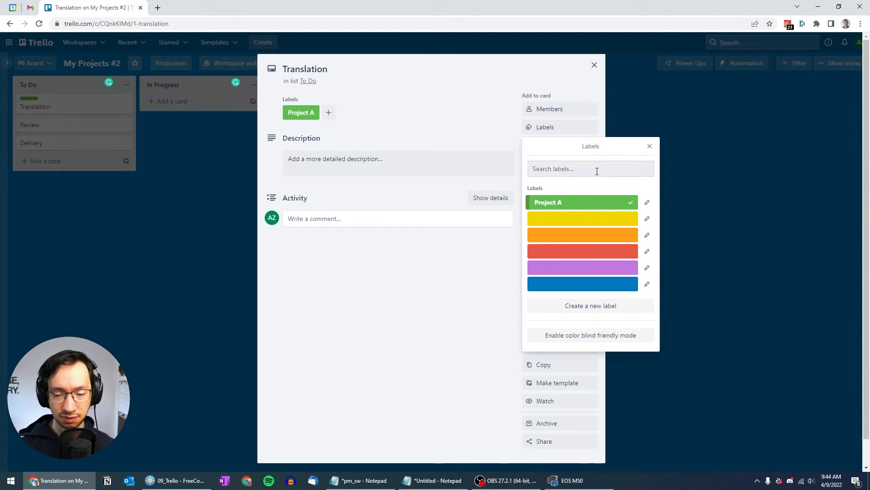
# Name the yellow label Project B without applying it, decline the offer to save the name, and close the label list
pyautogui.click(647, 221)
pyautogui.write('Proje')
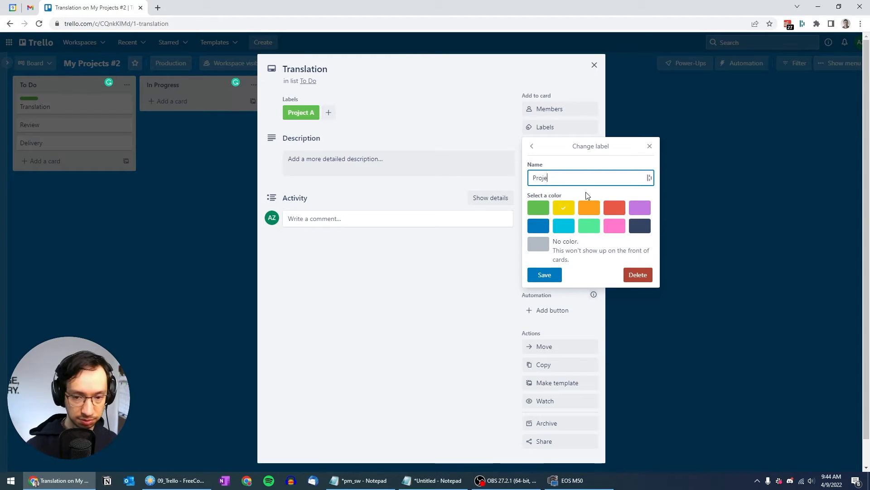
pyautogui.write('ct B')
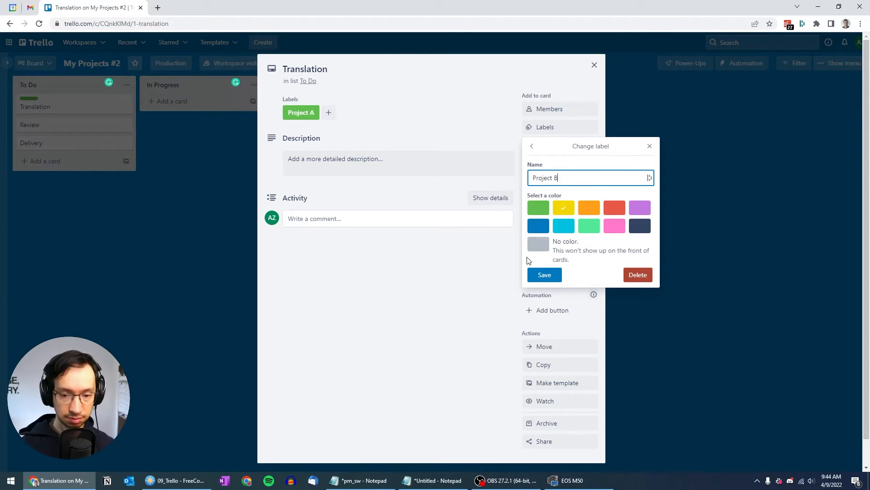
pyautogui.click(544, 274)
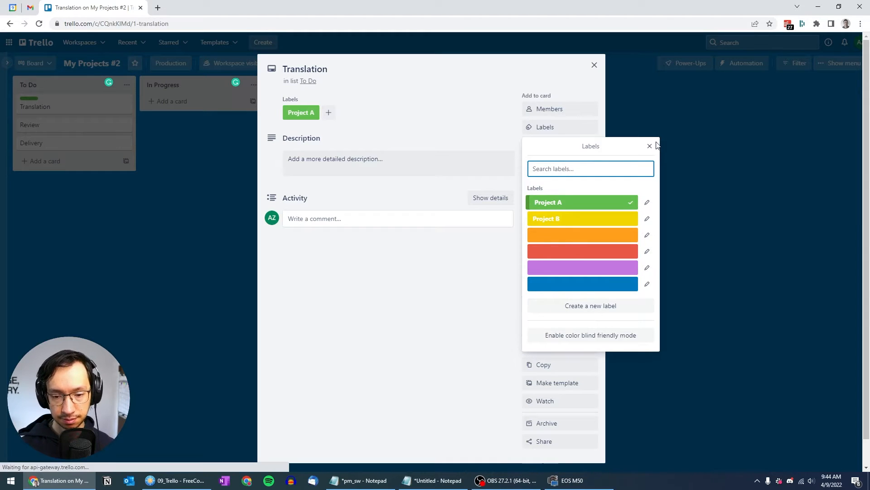
pyautogui.click(792, 135)
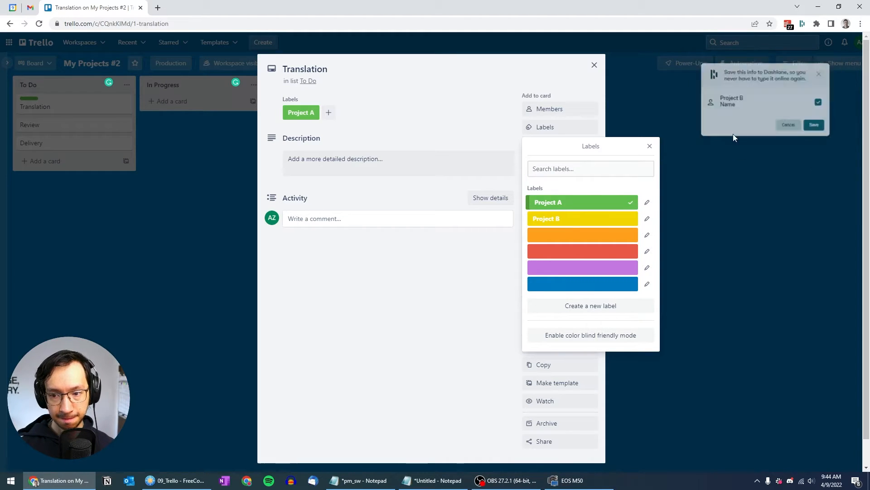
pyautogui.click(650, 146)
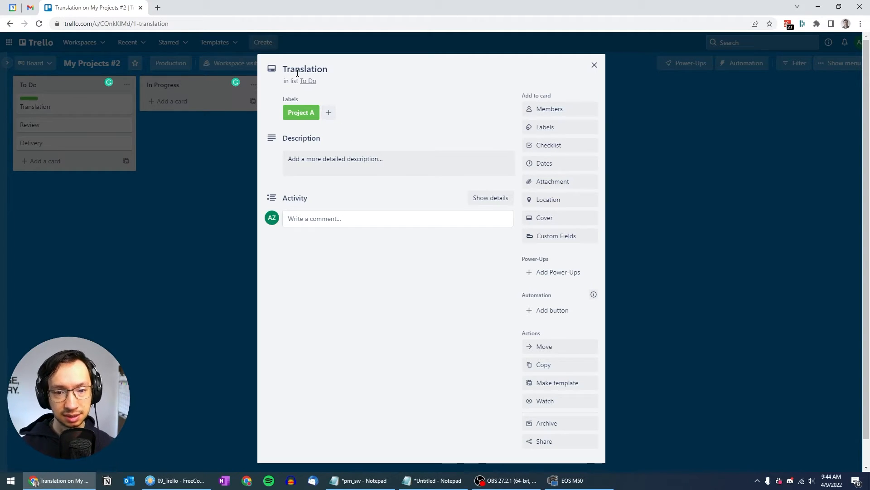
# Set the Translation card's start date to 04/11/2022 and due date to 04/29/2022, then close the card
pyautogui.click(543, 166)
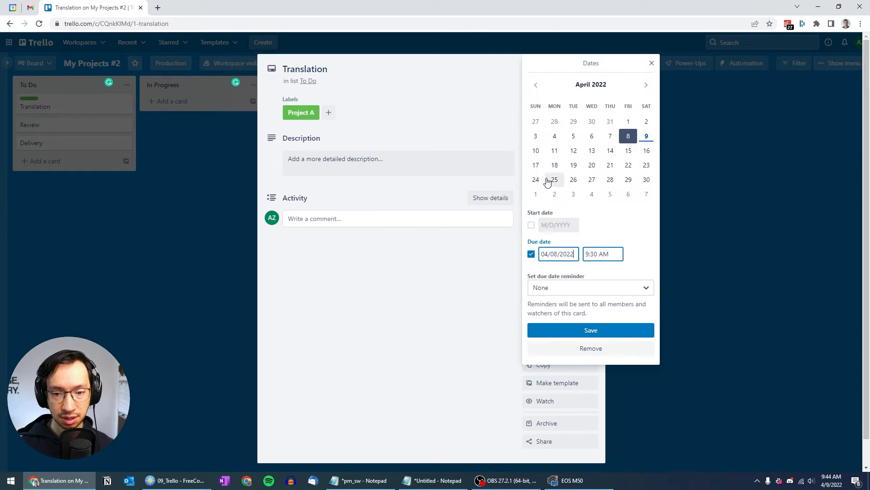
pyautogui.click(531, 225)
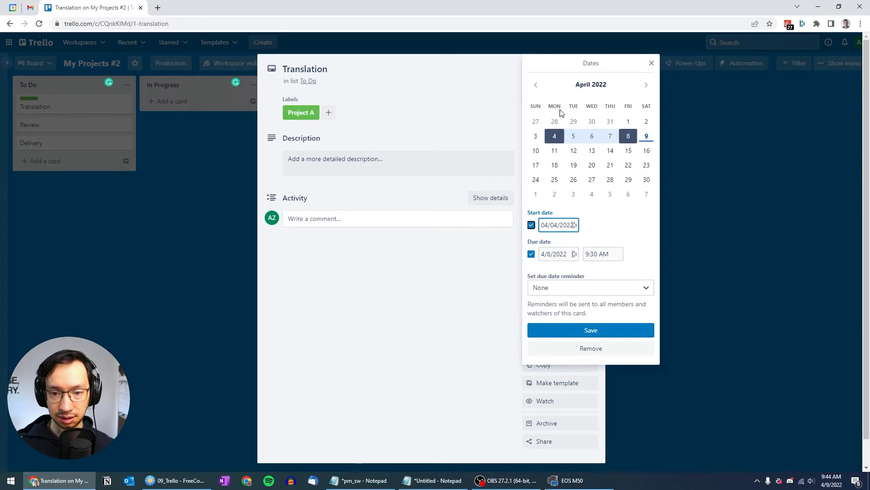
pyautogui.click(554, 153)
pyautogui.click(573, 151)
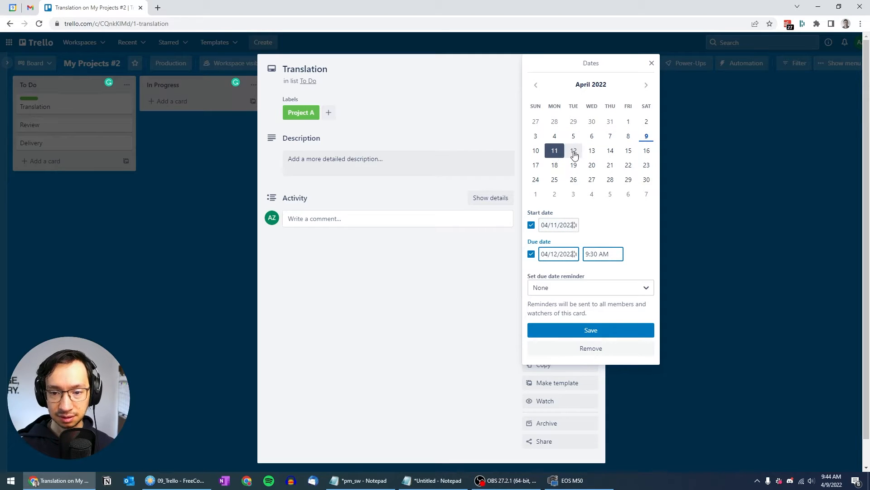
pyautogui.click(628, 181)
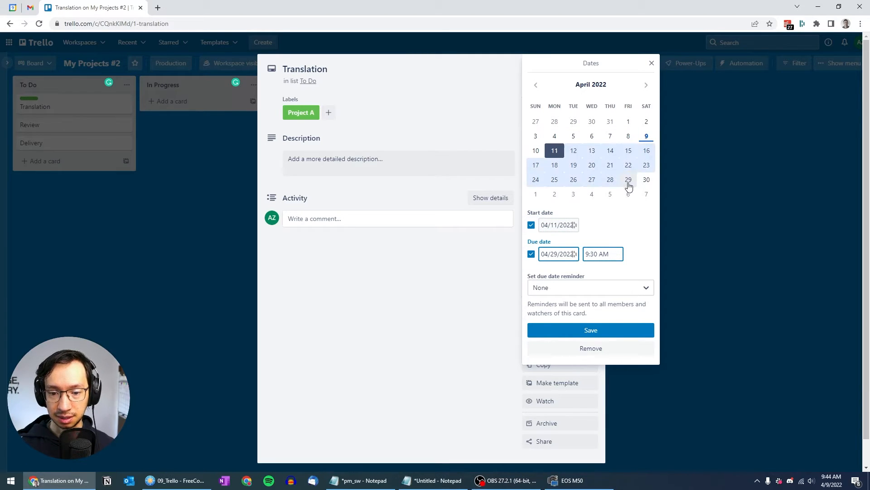
pyautogui.click(588, 331)
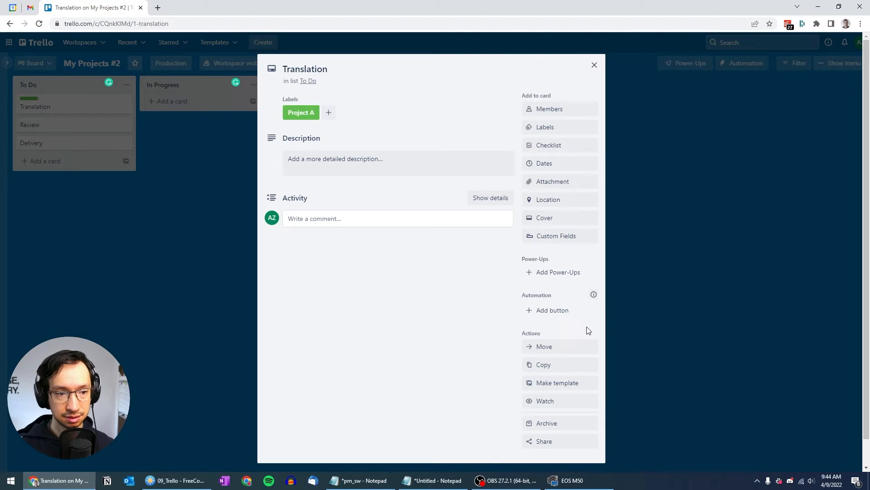
pyautogui.click(143, 200)
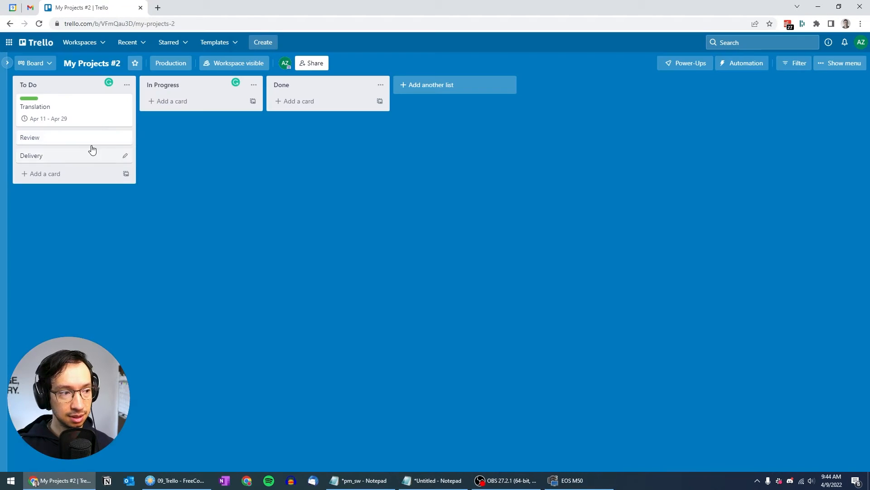
# Apply the green Project A label to the Review card
pyautogui.click(47, 142)
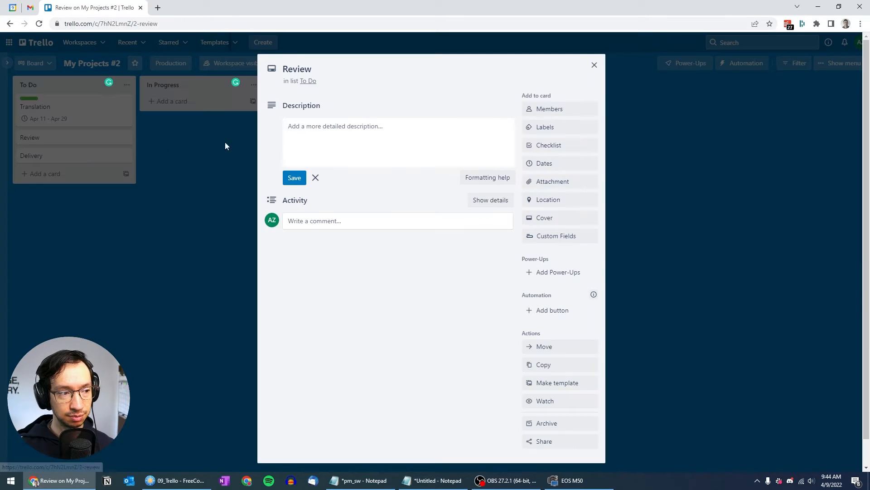
pyautogui.click(558, 127)
pyautogui.click(559, 207)
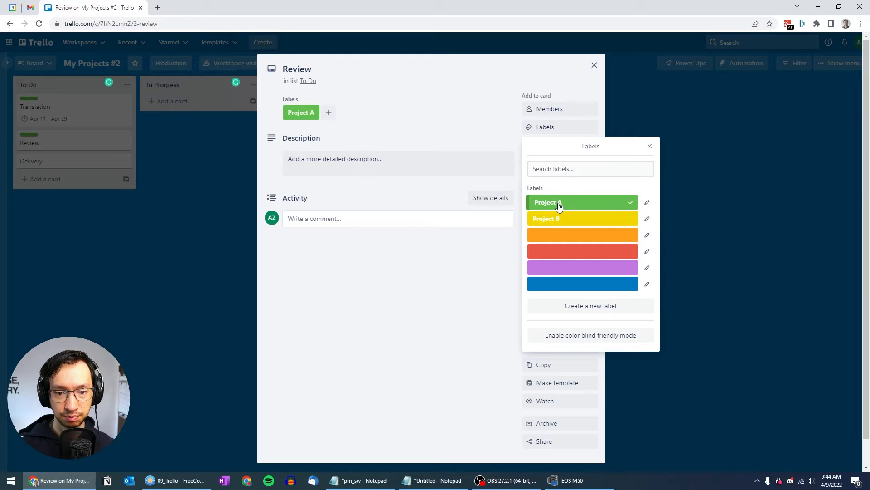
pyautogui.click(421, 88)
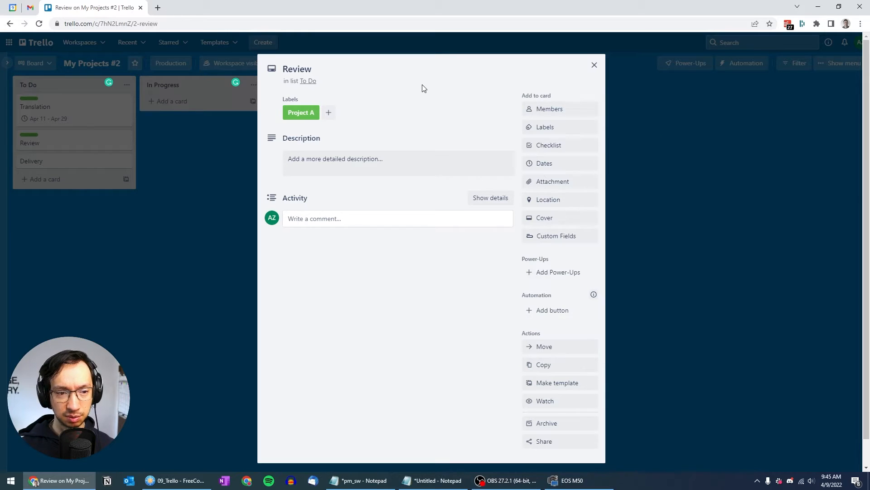
# Give the Review card a start date of May 2 and a due date of May 6, 2022, and close it
pyautogui.click(544, 164)
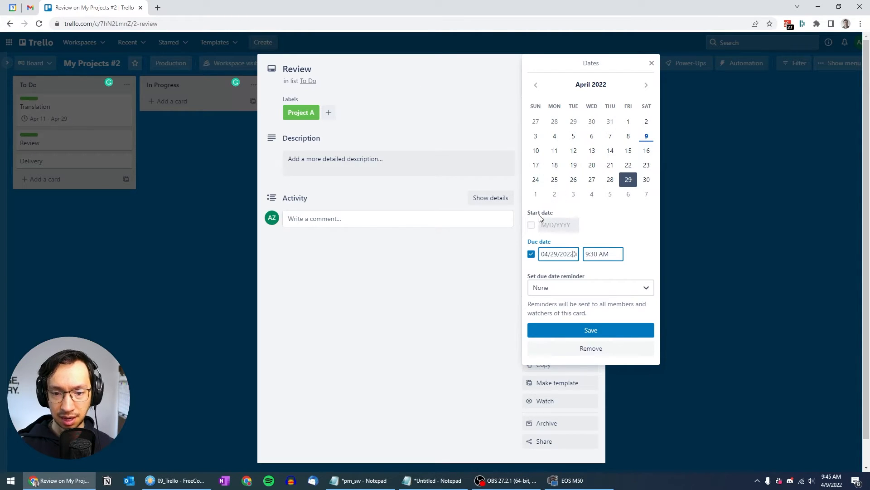
pyautogui.click(531, 225)
pyautogui.click(554, 194)
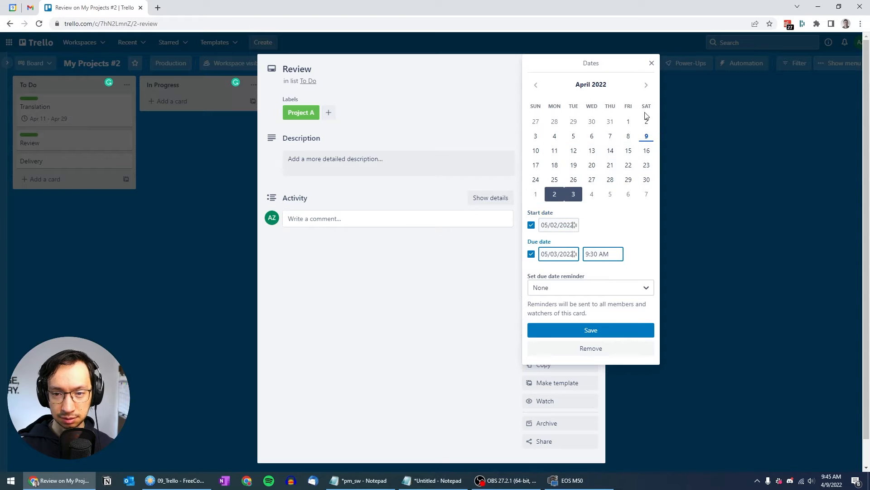
pyautogui.click(628, 194)
pyautogui.click(600, 328)
pyautogui.click(252, 223)
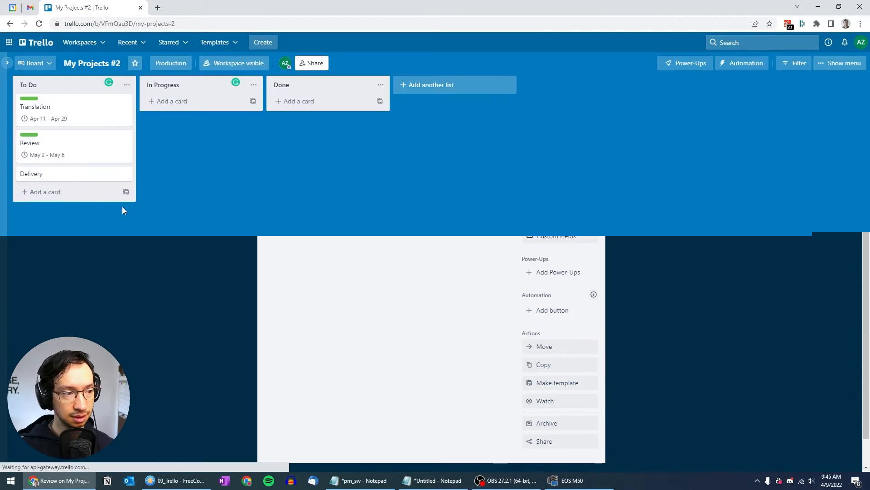
# Apply the green Project A label to the Delivery card
pyautogui.click(68, 176)
pyautogui.click(557, 127)
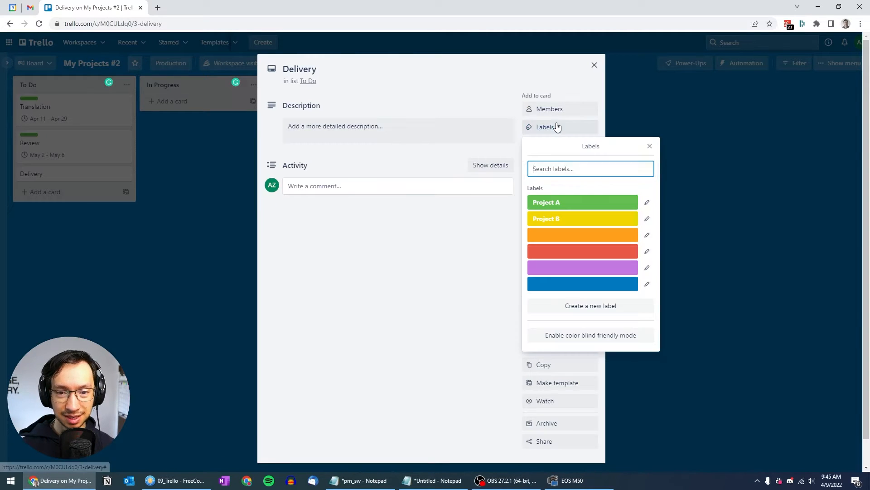
pyautogui.click(561, 202)
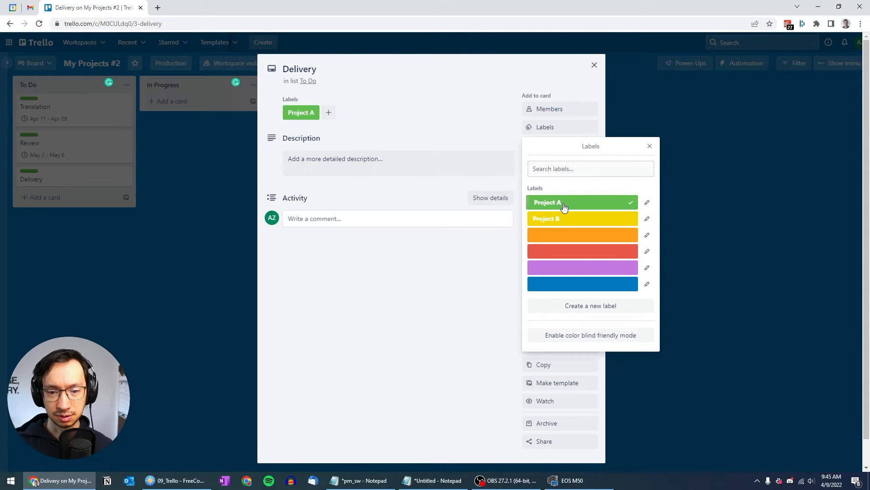
pyautogui.click(451, 269)
# Set only a due date of 05/06/2022 at 9:30 AM on the Delivery card and close it
pyautogui.click(543, 165)
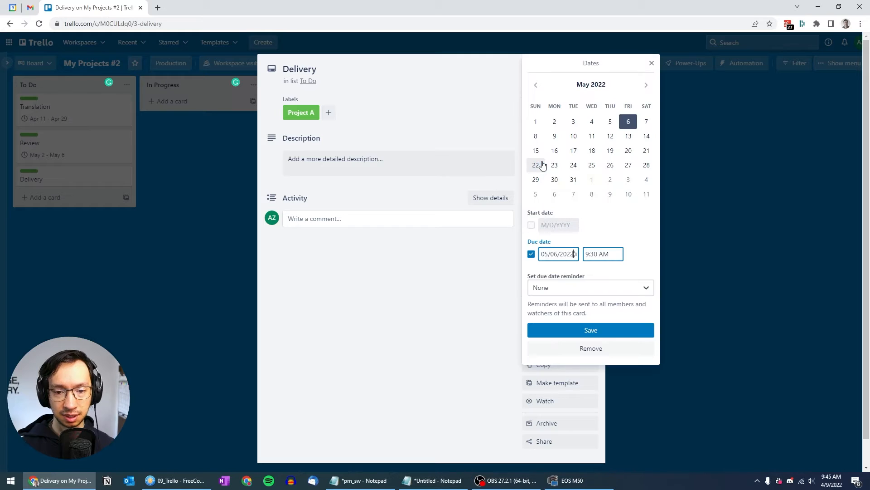
pyautogui.click(629, 122)
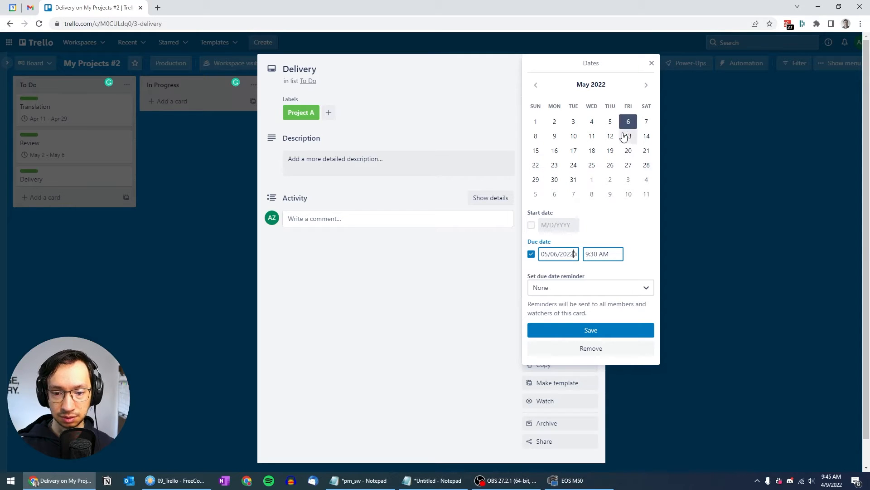
pyautogui.click(588, 332)
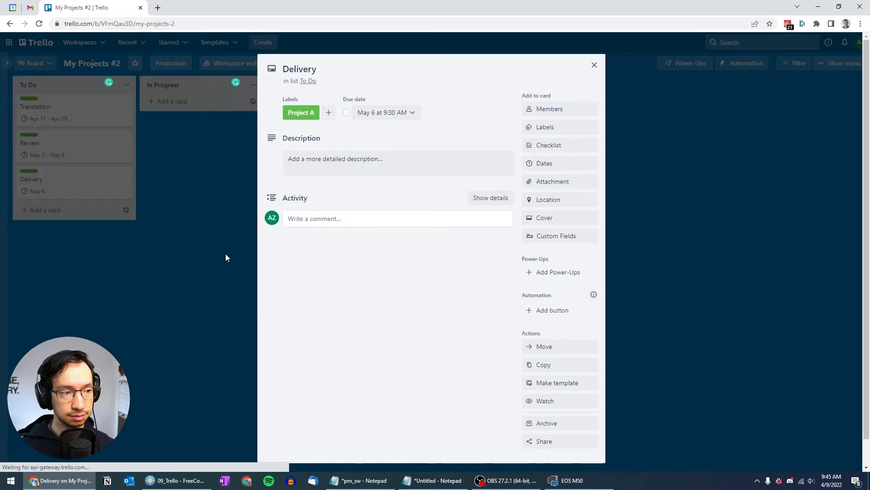
pyautogui.click(225, 254)
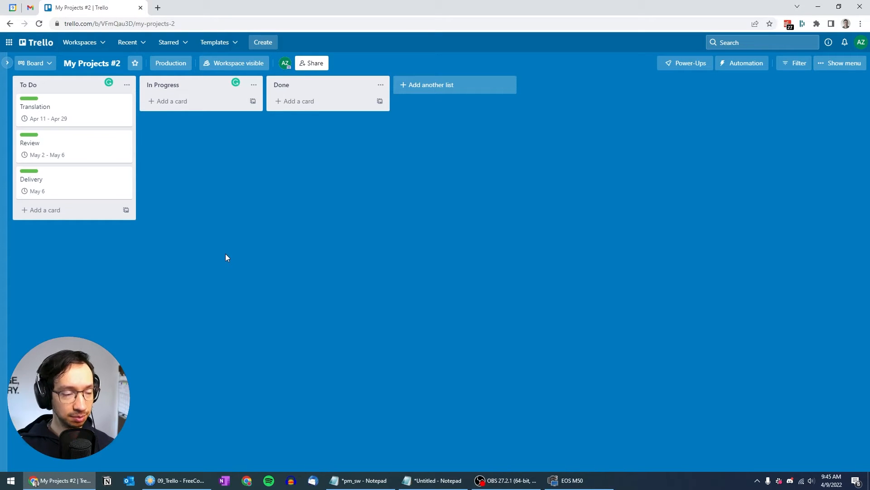
# Add a checklist titled "Heads-up sent" to the Translation card in the To Do list
pyautogui.click(84, 98)
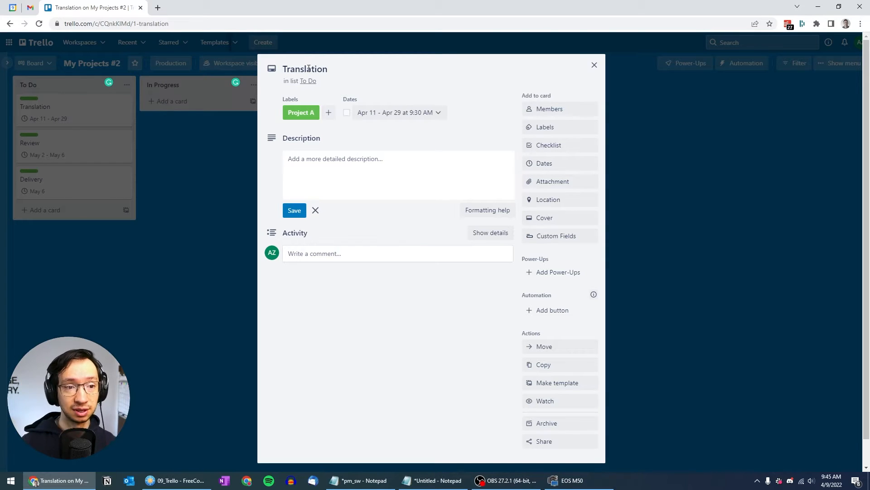
pyautogui.click(558, 148)
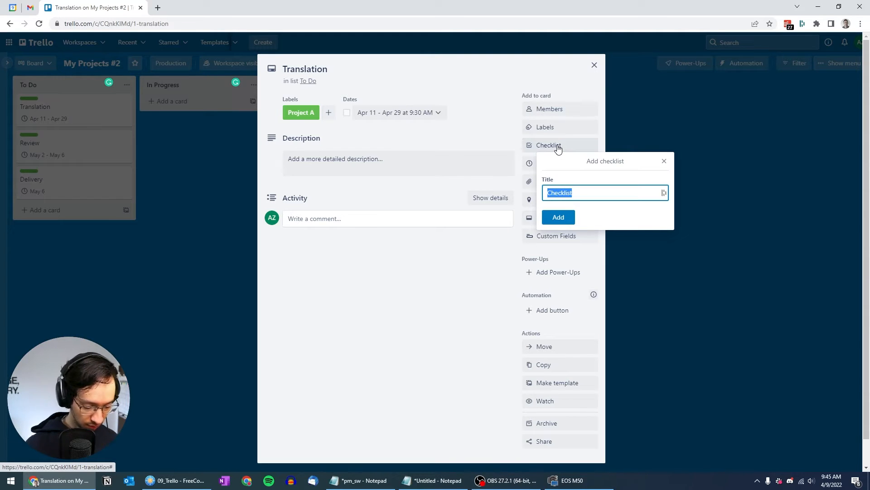
pyautogui.write('H')
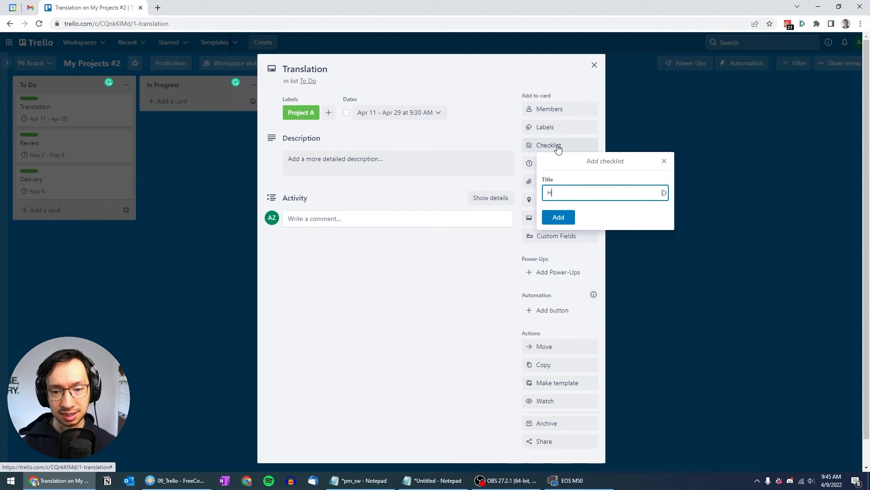
pyautogui.write('eads-up s')
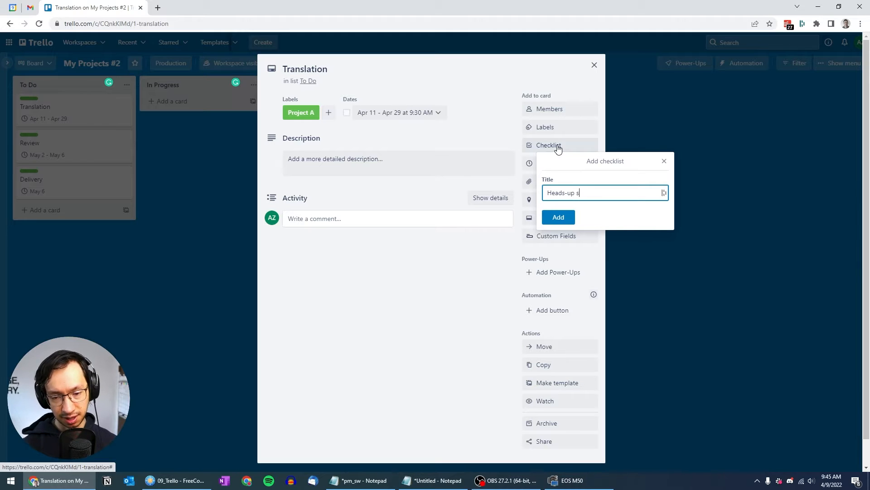
pyautogui.write('ent')
pyautogui.press('Return')
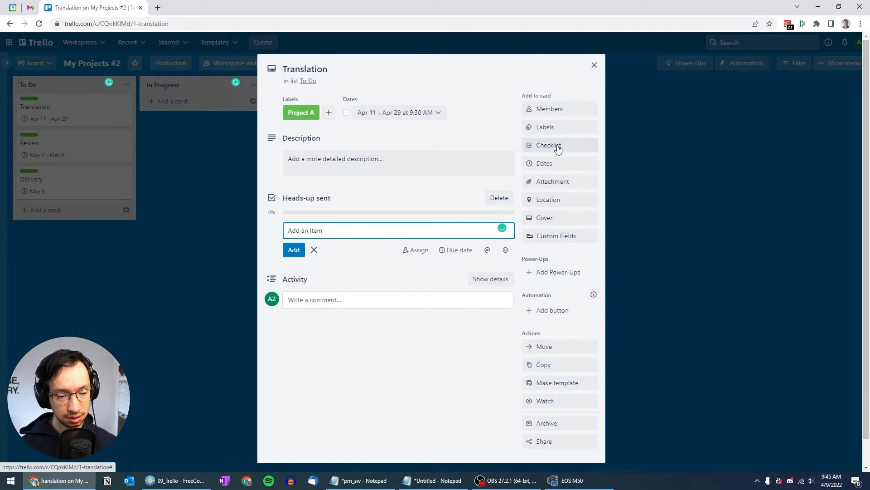
# Add the items DE, FR, JA and KO to the Heads-up sent checklist
pyautogui.write('De')
pyautogui.press('Return')
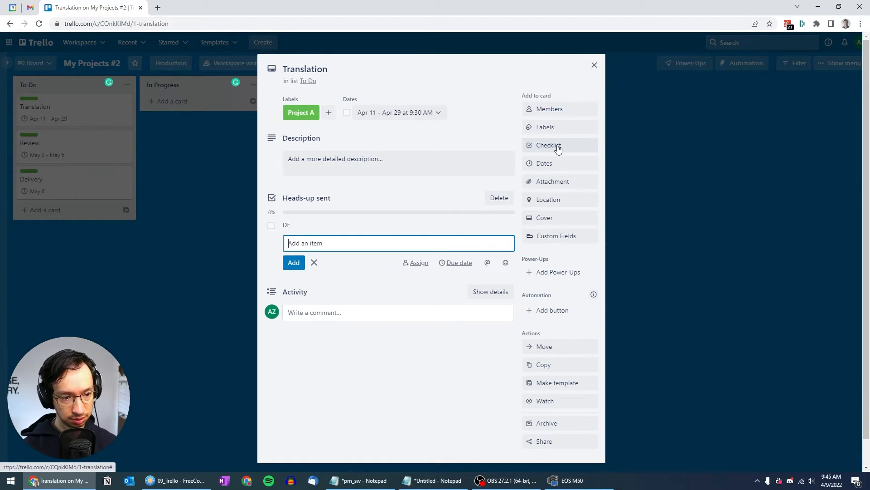
pyautogui.write('FR')
pyautogui.press('Return')
pyautogui.write('JA')
pyautogui.press('Return')
pyautogui.write('KO')
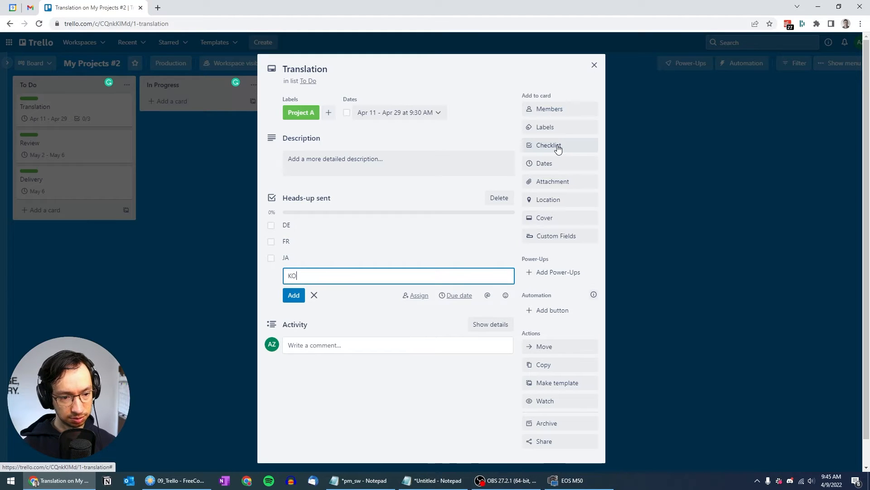
pyautogui.press('Return')
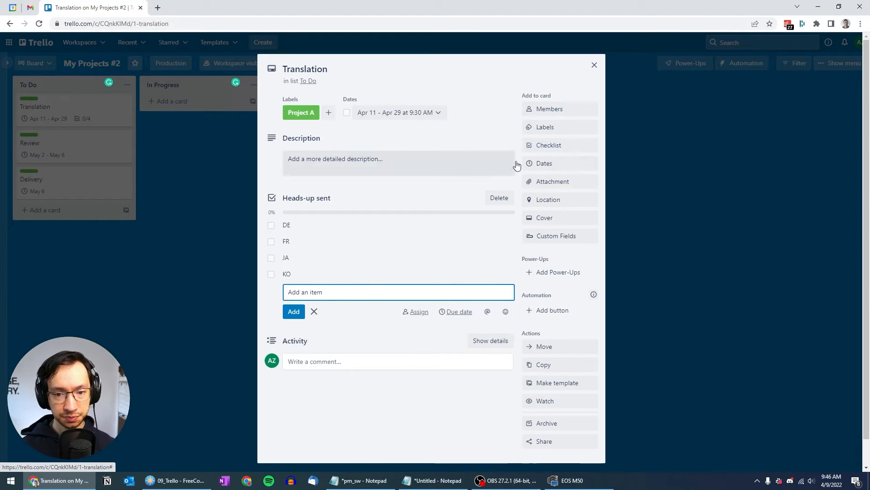
# Add a "Heads-up confirmed" checklist to the Translation card, copying its items from Heads-up sent
pyautogui.click(546, 148)
pyautogui.write('Head')
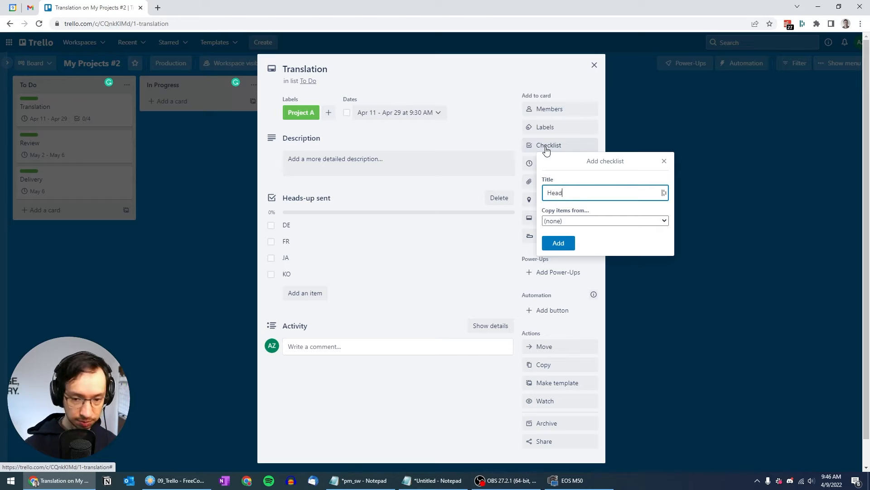
pyautogui.write('s-up confirmed')
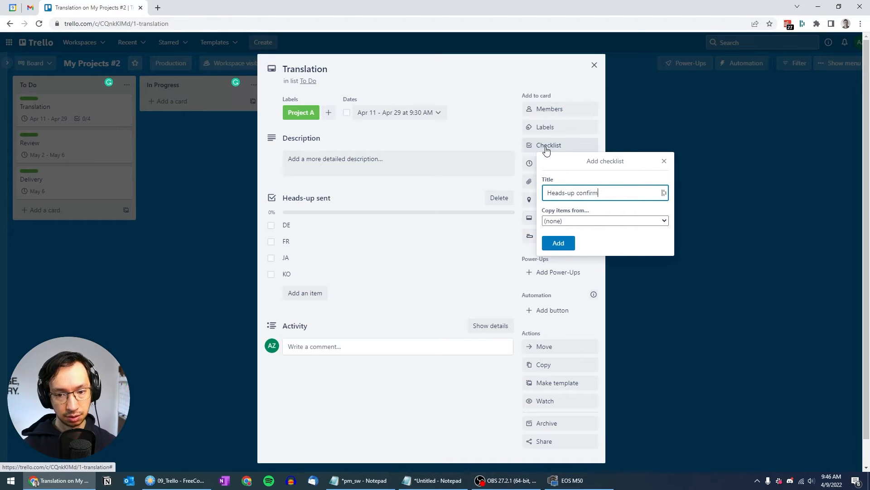
pyautogui.click(572, 221)
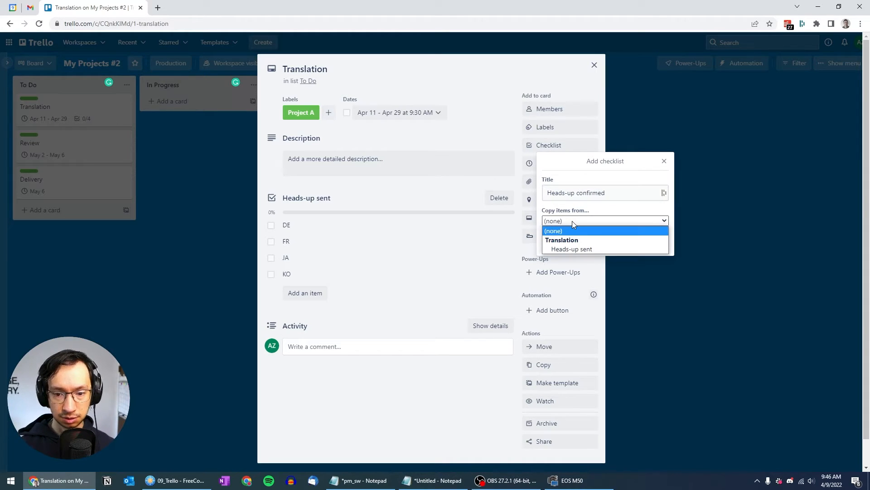
pyautogui.click(577, 249)
pyautogui.click(562, 245)
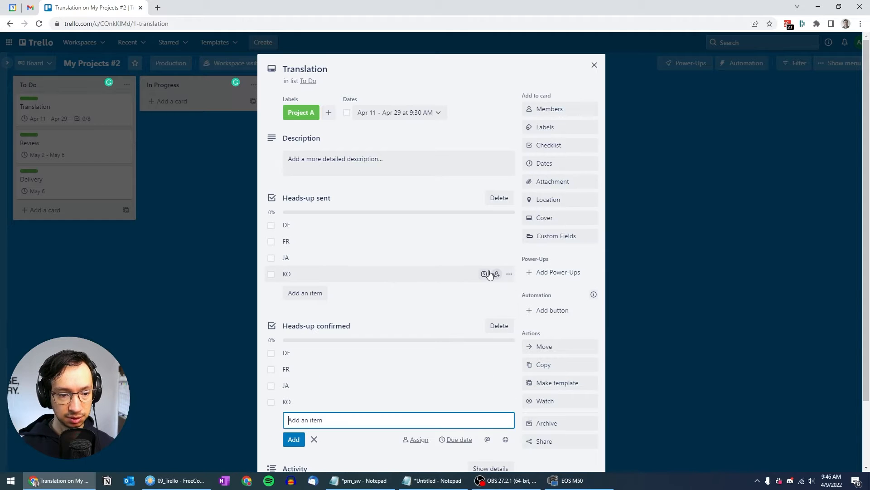
# Add a "Handoff sent" checklist to the Translation card, copying the four language items from an existing checklist
pyautogui.scroll(-2, 522, 213)
pyautogui.click(568, 74)
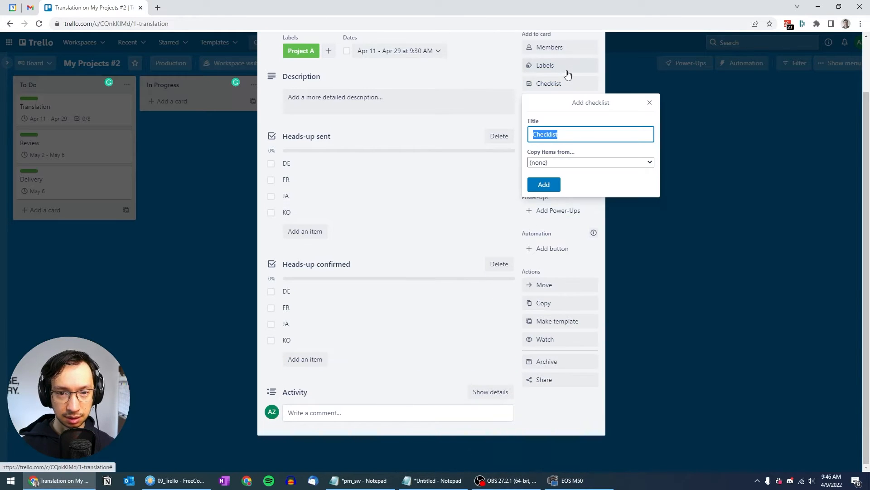
pyautogui.write('Hand')
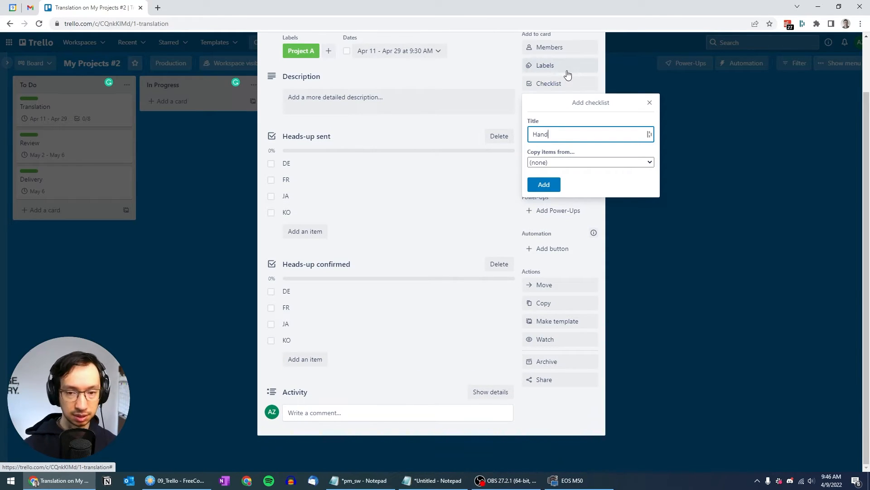
pyautogui.write('off sent')
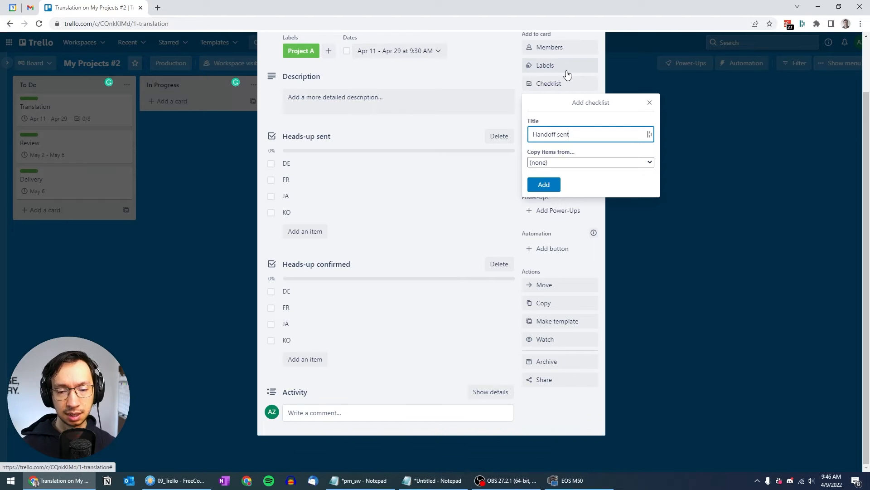
pyautogui.click(567, 163)
pyautogui.click(567, 189)
pyautogui.click(541, 194)
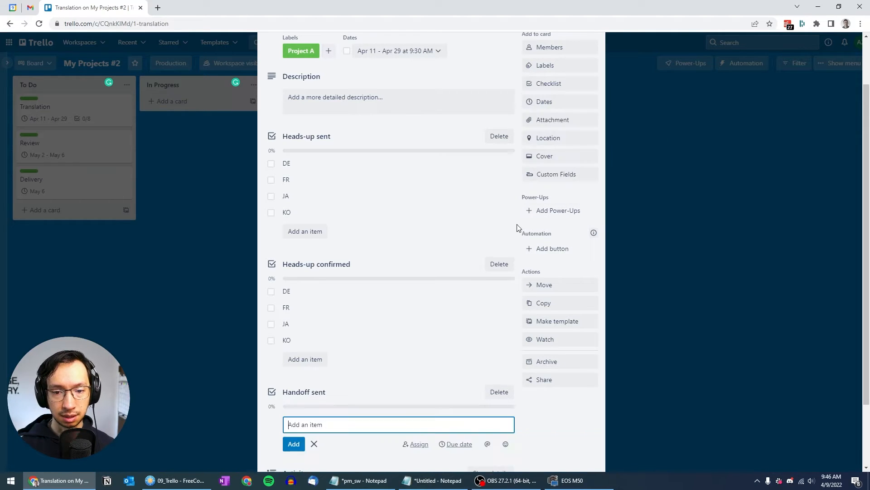
# Add a "Handoff confirmed" checklist to the Translation card, copying its items from Handoff sent
pyautogui.scroll(2, 547, 180)
pyautogui.click(555, 110)
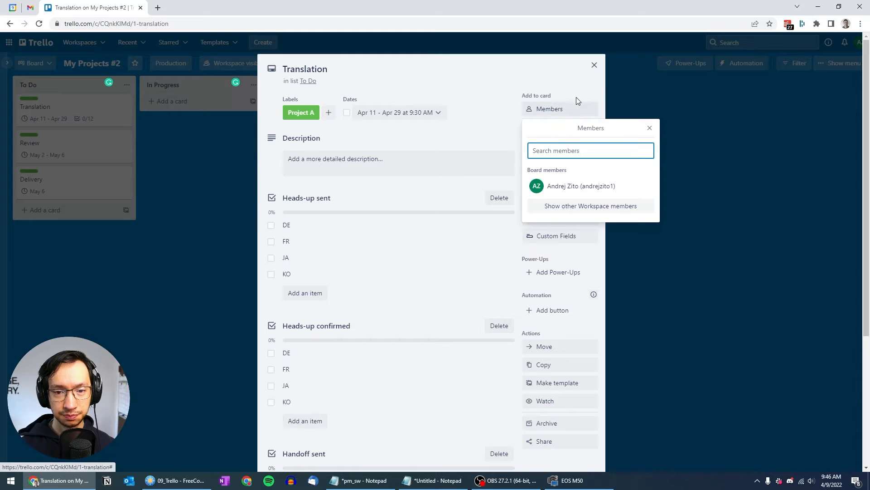
pyautogui.click(650, 128)
pyautogui.click(546, 148)
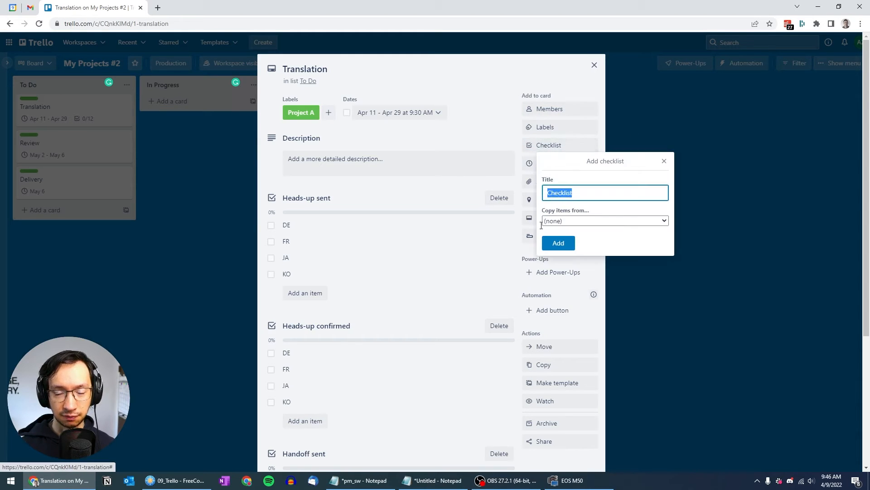
pyautogui.write('Ha')
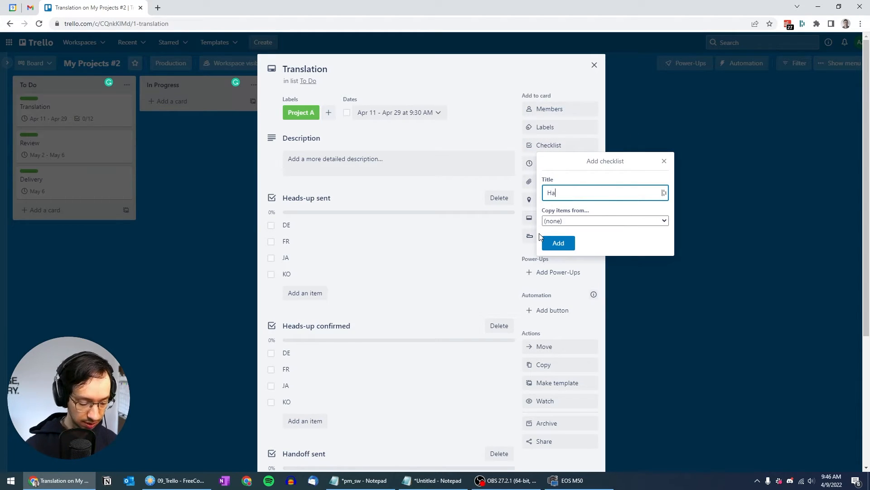
pyautogui.write('ndoff confirmed')
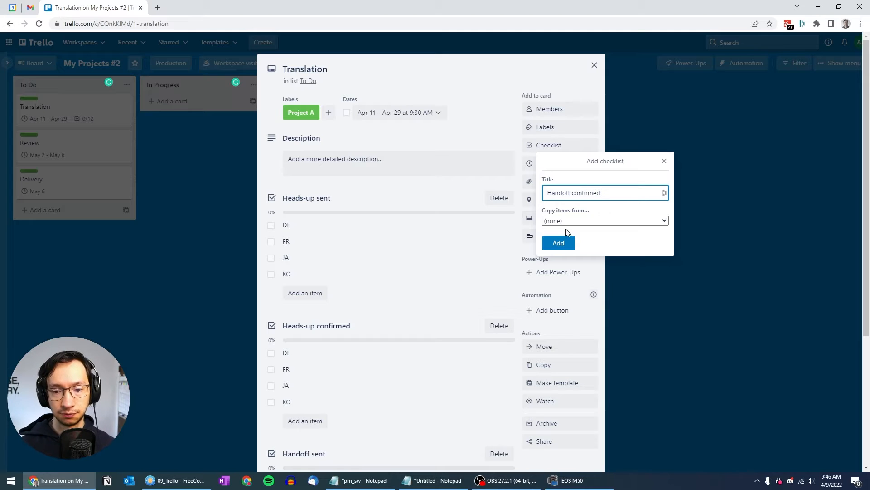
pyautogui.click(572, 224)
pyautogui.click(570, 249)
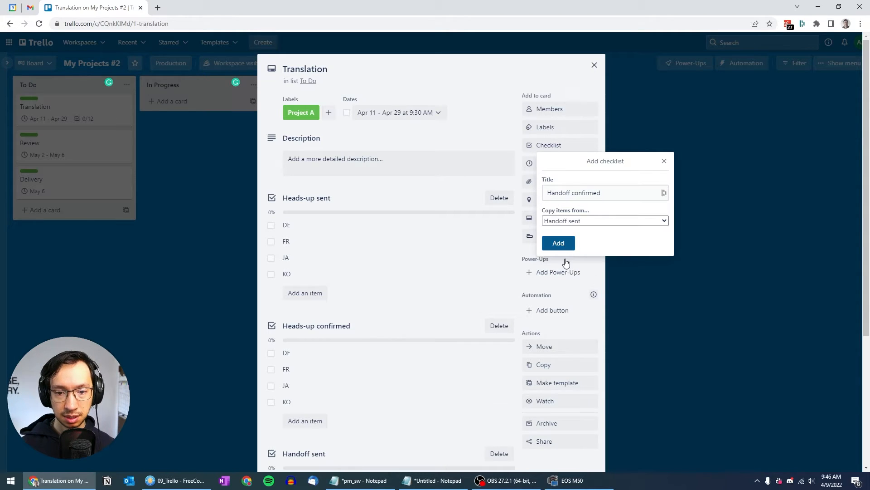
pyautogui.click(563, 246)
# Add a "Delivered" checklist with items copied from Handoff confirmed, and close the Translation card
pyautogui.scroll(-3, 565, 251)
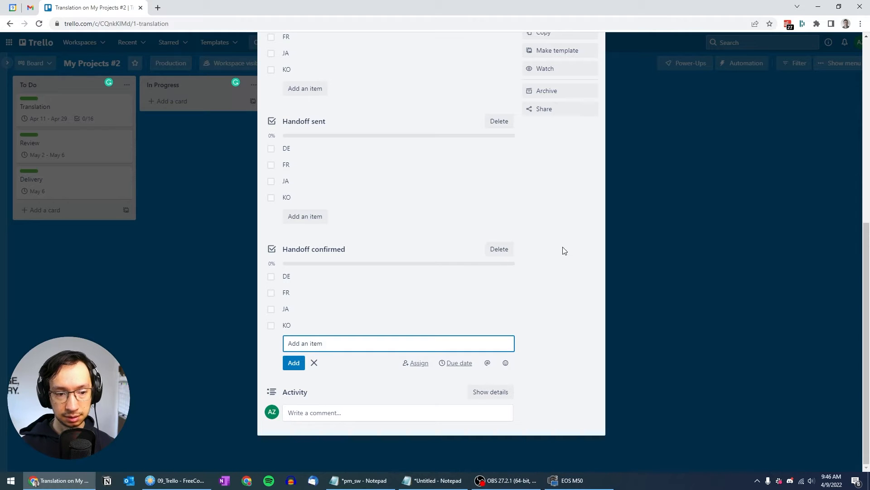
pyautogui.scroll(8, 564, 249)
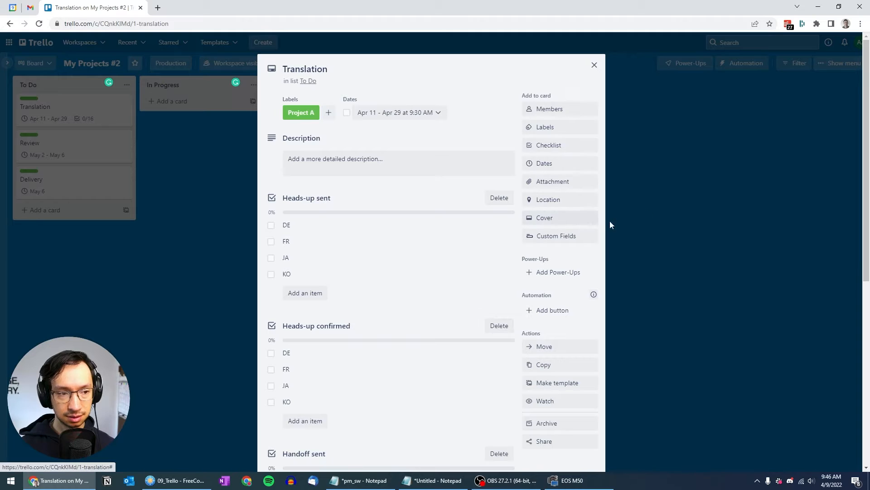
pyautogui.scroll(-8, 558, 219)
pyautogui.scroll(8, 558, 218)
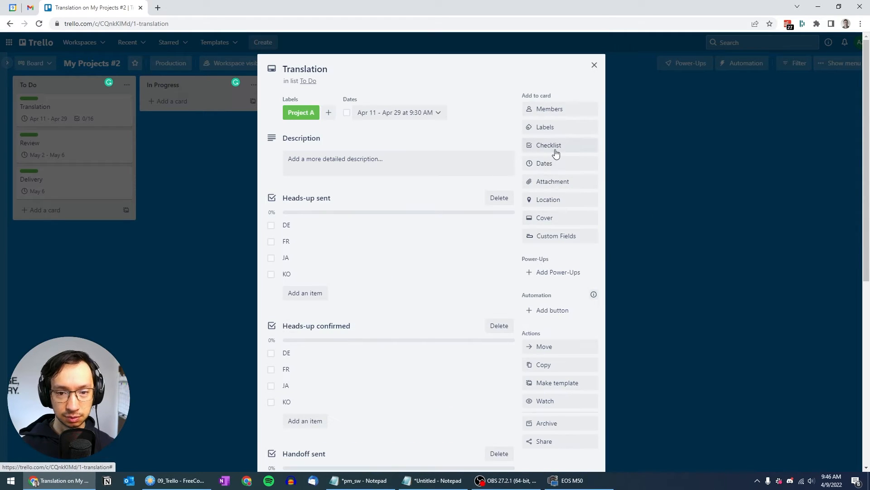
pyautogui.click(556, 152)
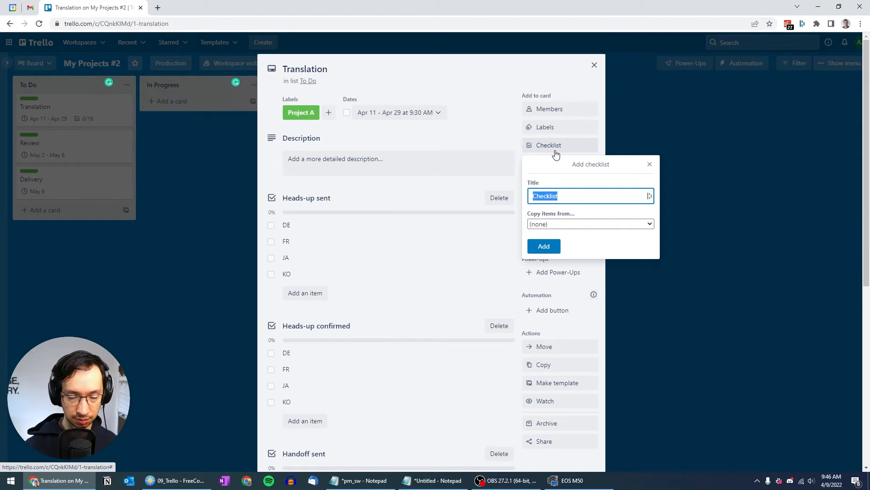
pyautogui.write('Delivered')
pyautogui.click(589, 224)
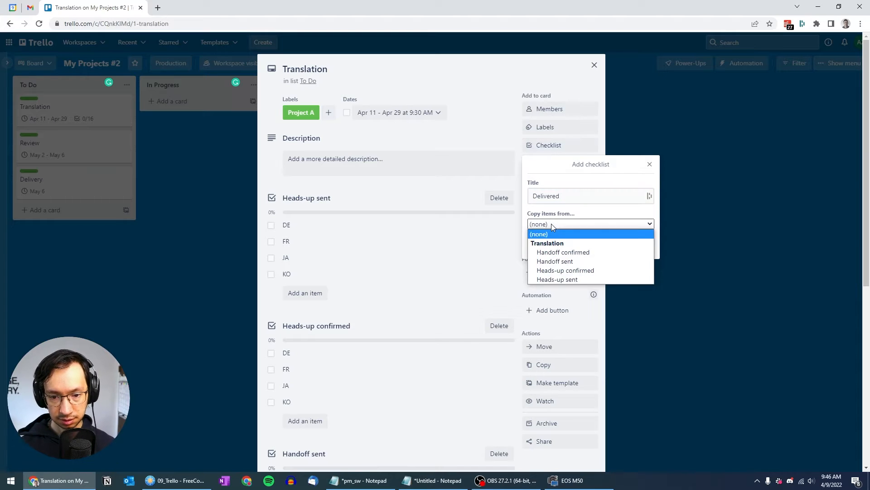
pyautogui.click(552, 251)
pyautogui.click(546, 248)
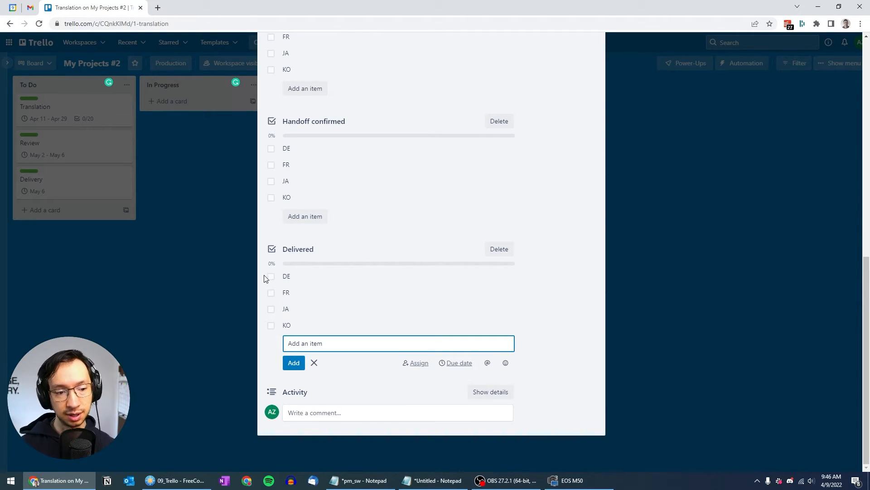
pyautogui.click(686, 243)
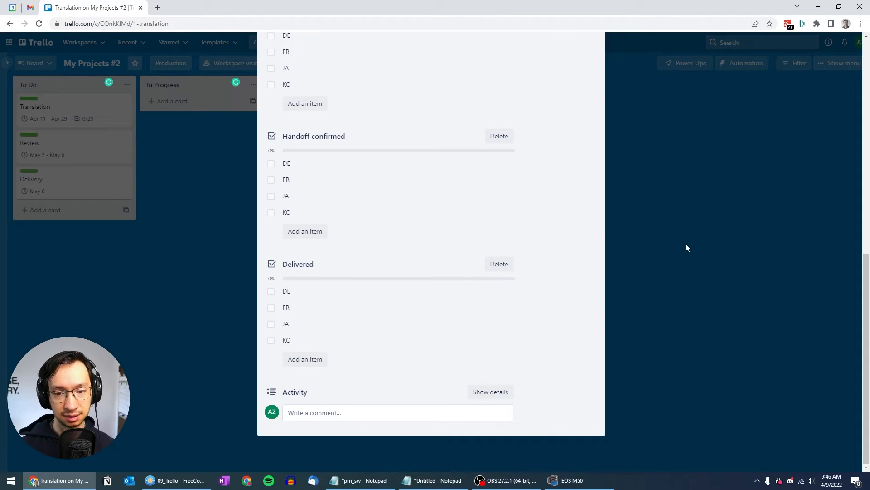
pyautogui.click(658, 184)
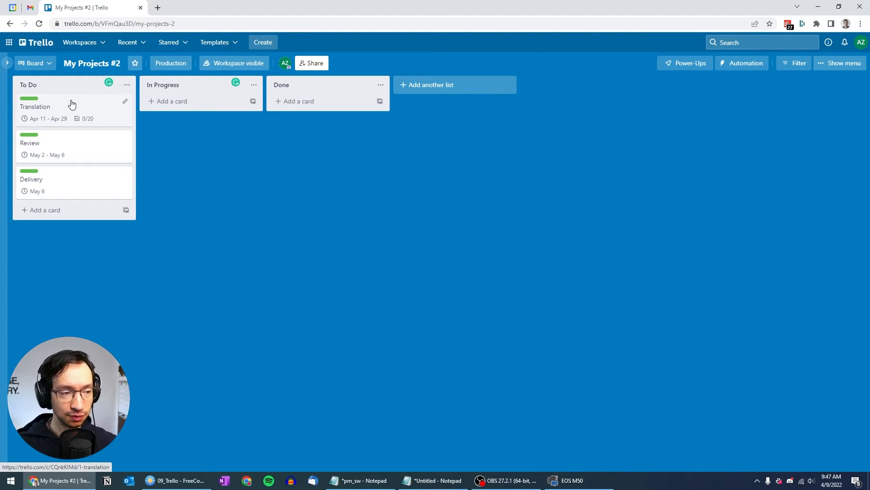
# Move the Translation card to the In Progress list and tick DE, FR, JA and KO in its Handoff sent checklist
pyautogui.moveTo(69, 107); pyautogui.dragTo(175, 111)
pyautogui.click(207, 107)
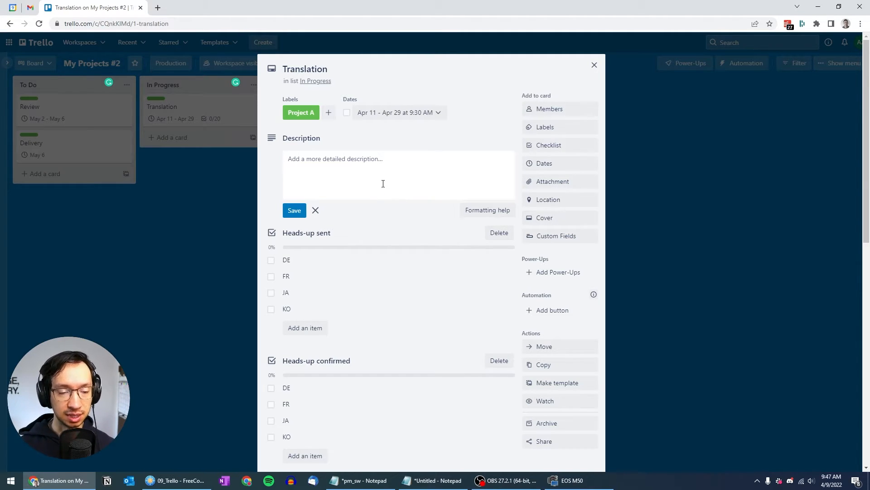
pyautogui.scroll(-6, 383, 183)
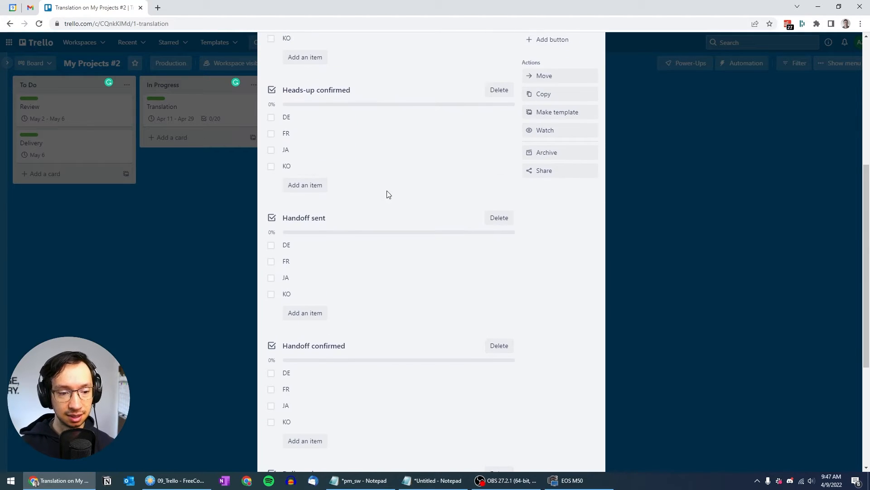
pyautogui.click(271, 246)
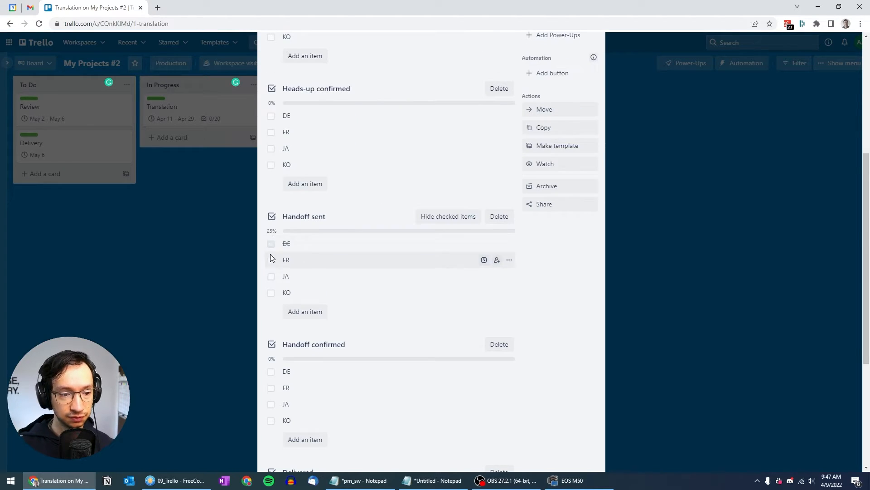
pyautogui.click(271, 259)
pyautogui.click(271, 276)
pyautogui.click(271, 292)
pyautogui.scroll(1, 298, 295)
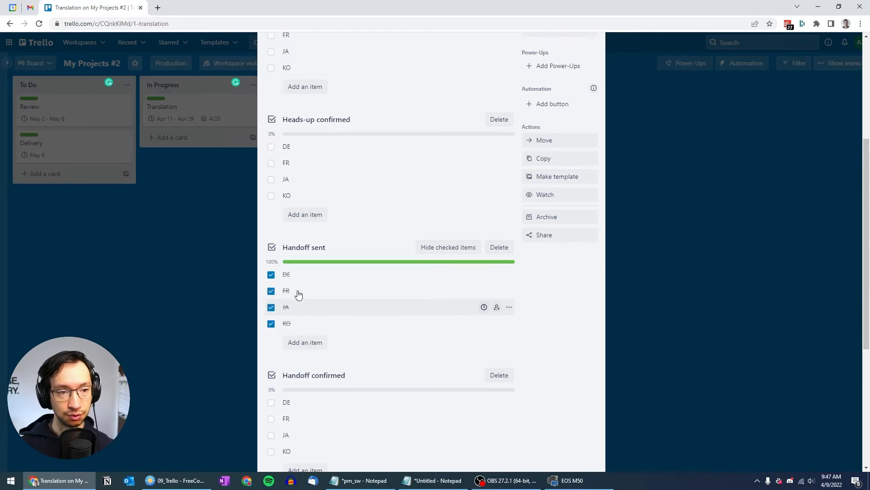
pyautogui.scroll(5, 298, 294)
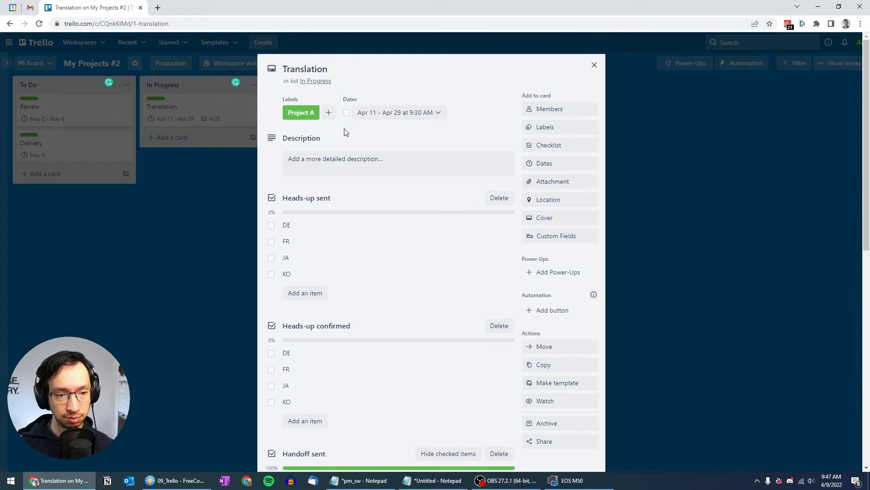
pyautogui.scroll(-8, 346, 131)
pyautogui.scroll(-2, 337, 155)
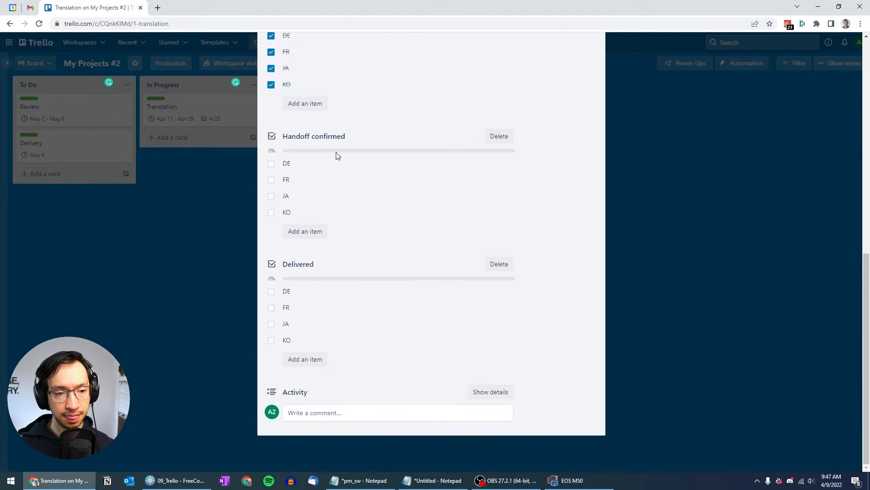
# Tick DE, FR, JA and KO in the Translation card's Handoff confirmed checklist
pyautogui.click(271, 164)
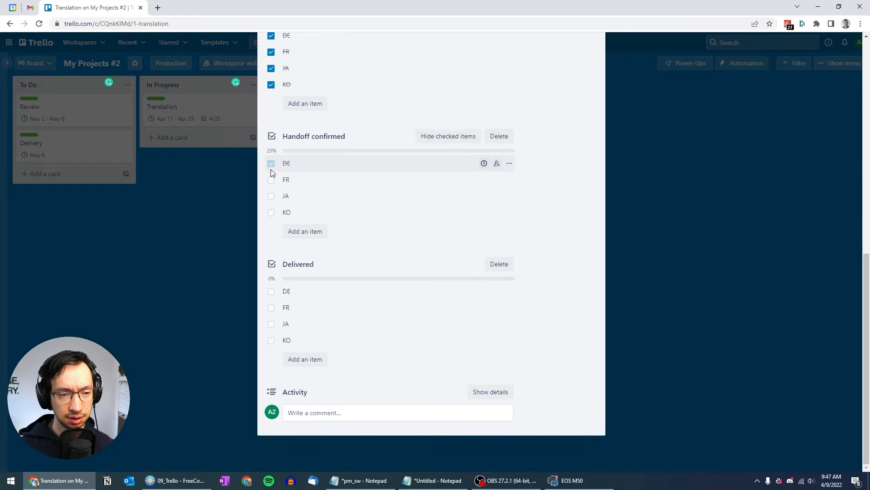
pyautogui.click(271, 180)
pyautogui.click(271, 197)
pyautogui.click(271, 213)
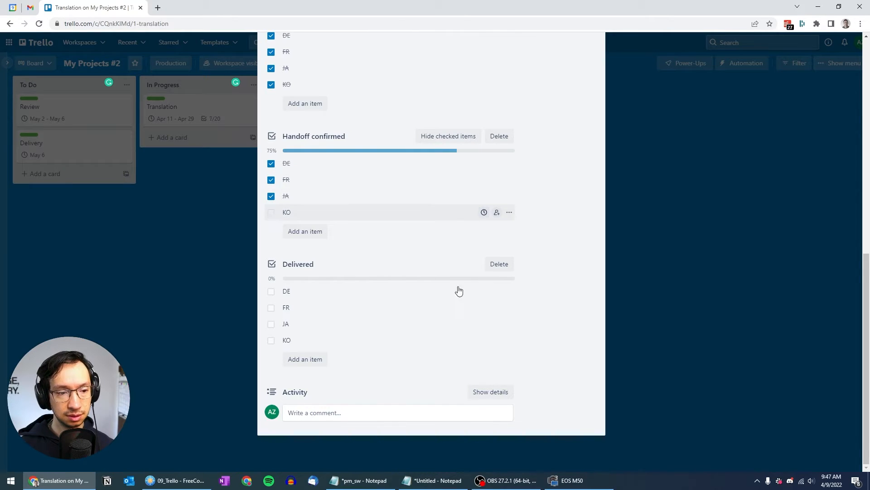
# Tick all four languages in the Translation card's Delivered checklist and close the card
pyautogui.click(271, 292)
pyautogui.click(271, 308)
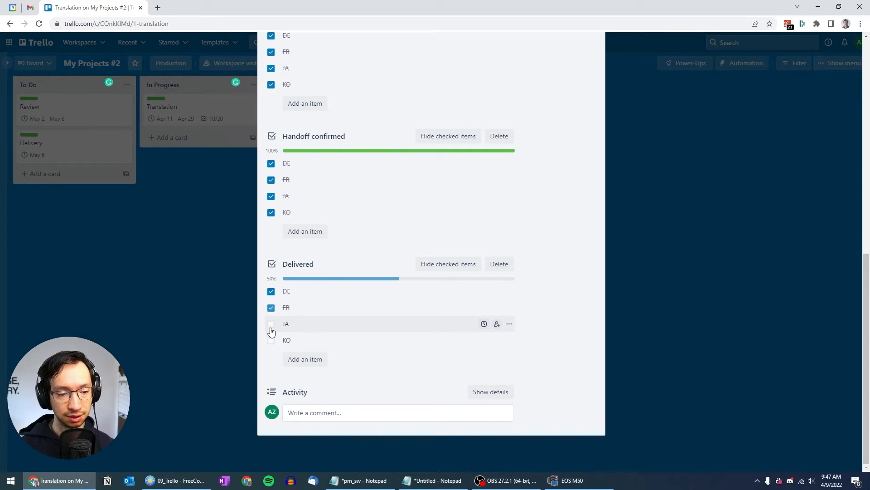
pyautogui.click(271, 324)
pyautogui.click(271, 341)
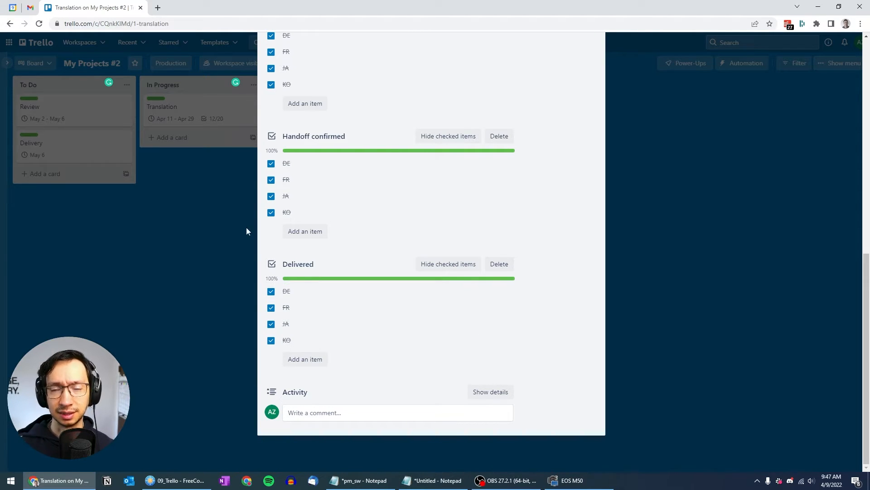
pyautogui.click(219, 203)
# Move the Translation card to the Done list and the Review card to In Progress
pyautogui.moveTo(209, 103); pyautogui.dragTo(324, 98)
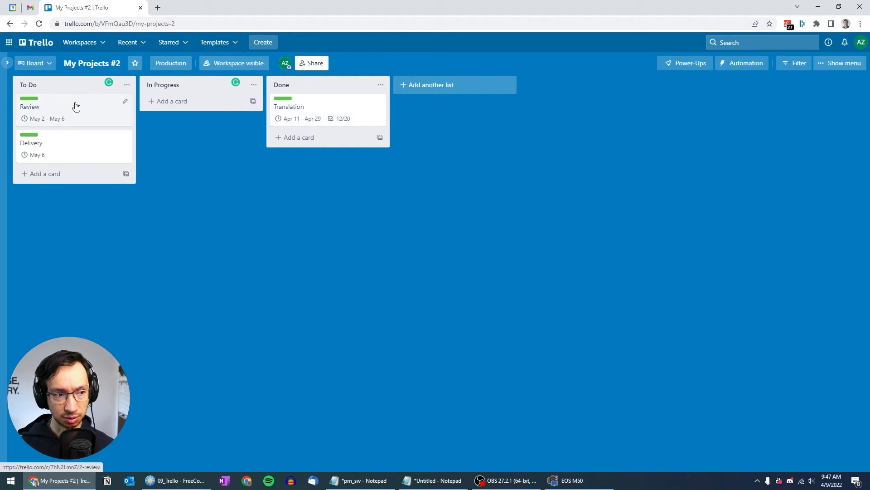
pyautogui.moveTo(75, 106); pyautogui.dragTo(194, 103)
pyautogui.click(198, 107)
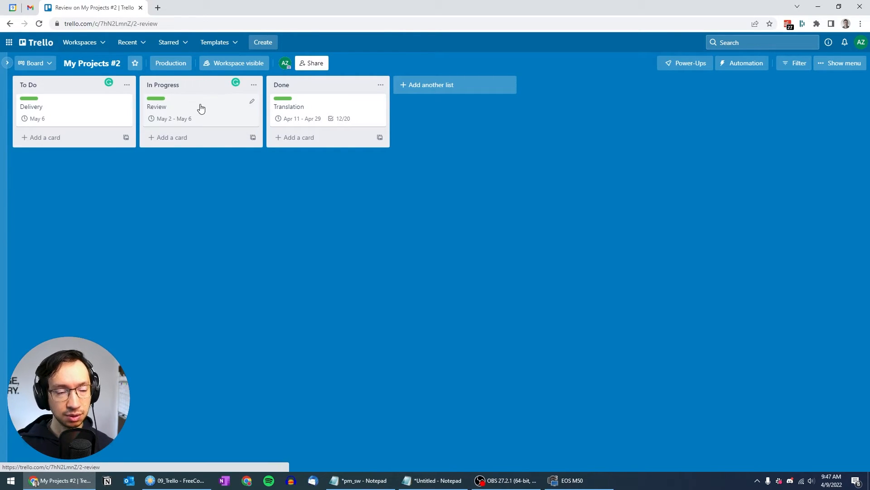
pyautogui.click(595, 65)
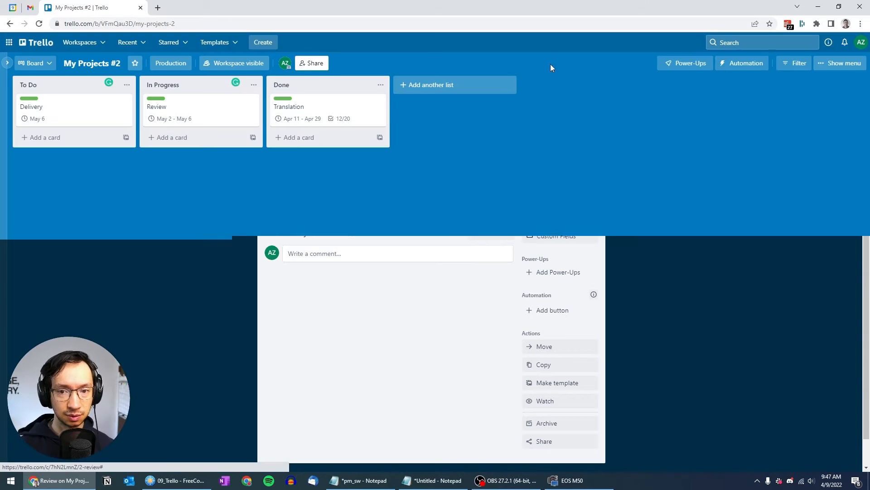
# Move the Translation card back to In Progress, untick FR and DE in its Delivered checklist, and close it
pyautogui.moveTo(336, 103); pyautogui.dragTo(224, 96)
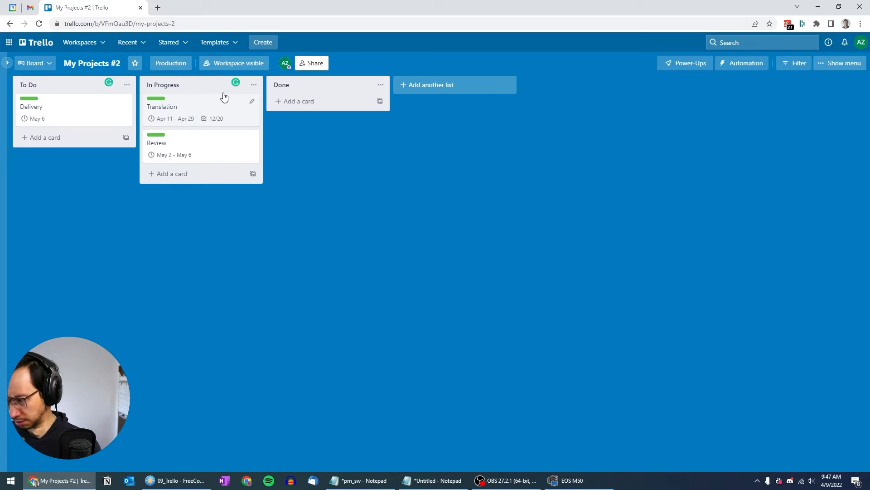
pyautogui.click(222, 108)
pyautogui.scroll(-10, 335, 249)
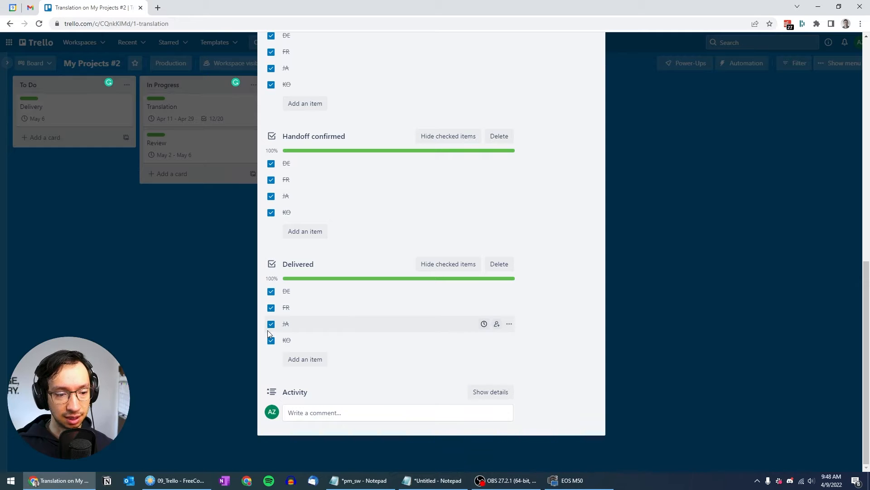
pyautogui.click(271, 309)
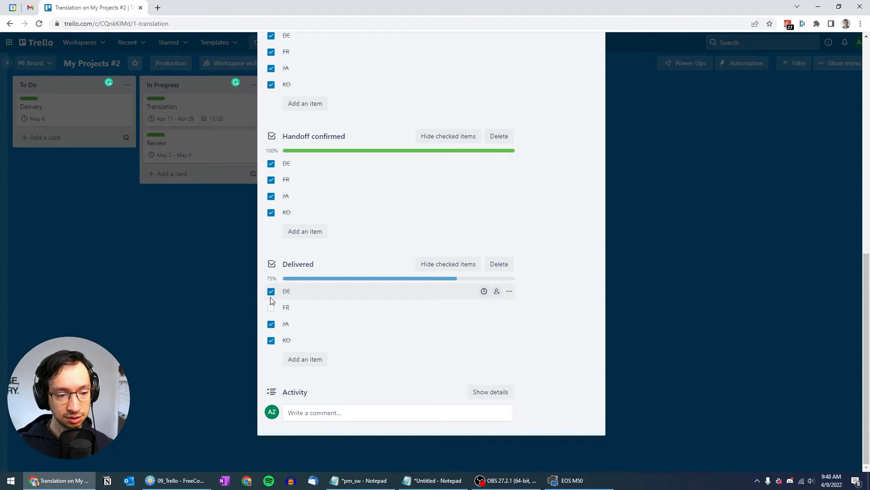
pyautogui.click(270, 293)
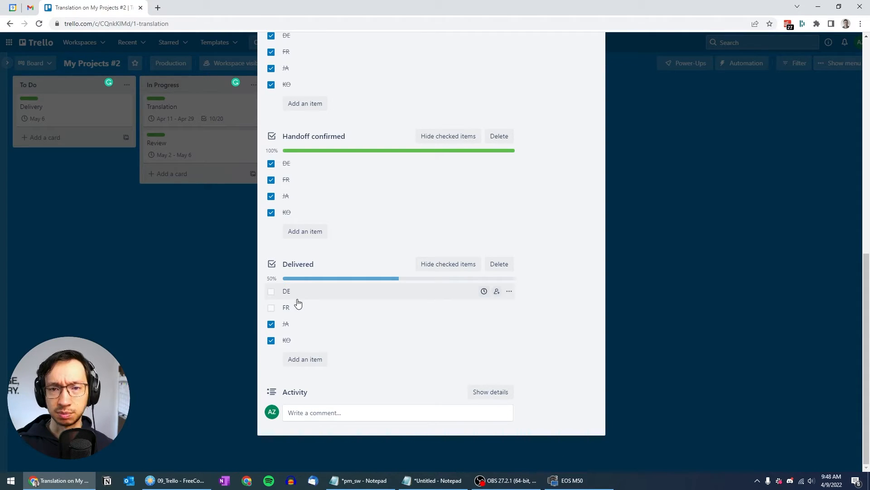
pyautogui.click(203, 271)
# Add a "Heads-up sent" checklist to the Review card, copying its items from the Translation card's Heads-up sent checklist
pyautogui.click(215, 150)
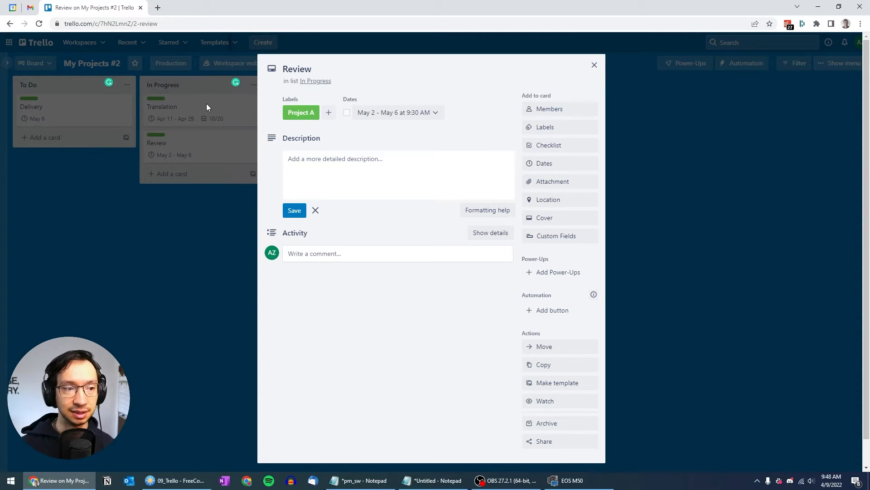
pyautogui.click(560, 146)
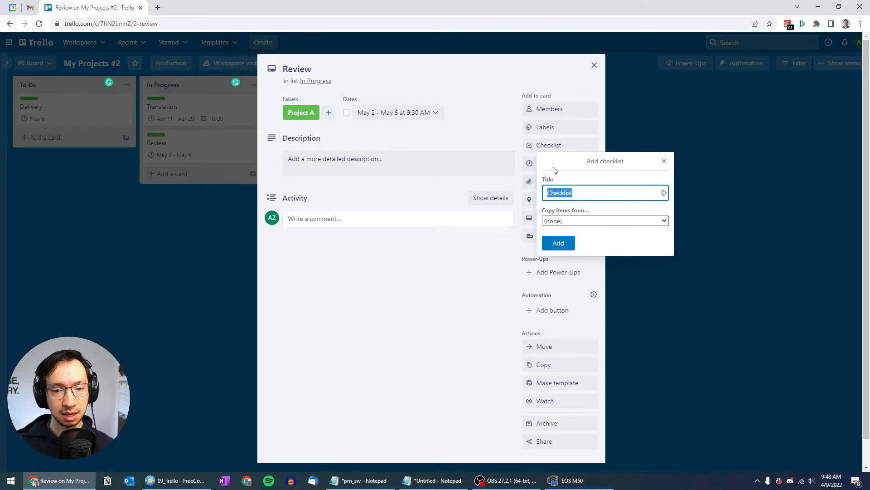
pyautogui.click(558, 218)
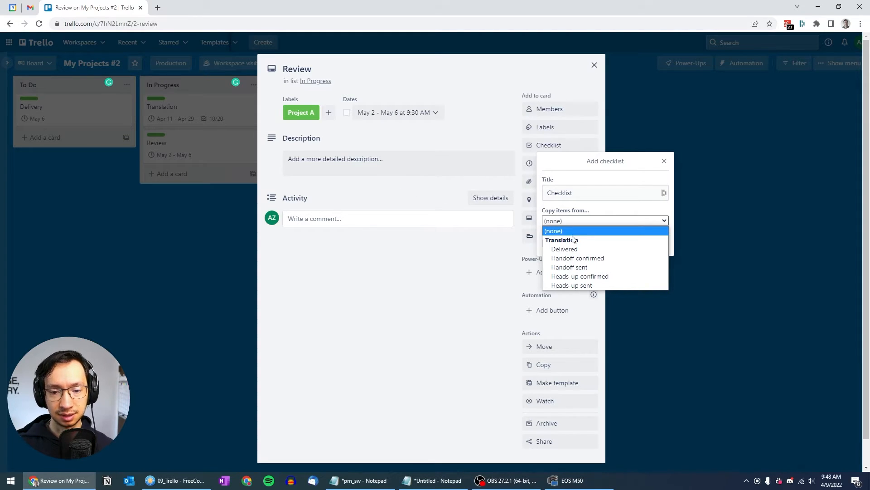
pyautogui.click(398, 191)
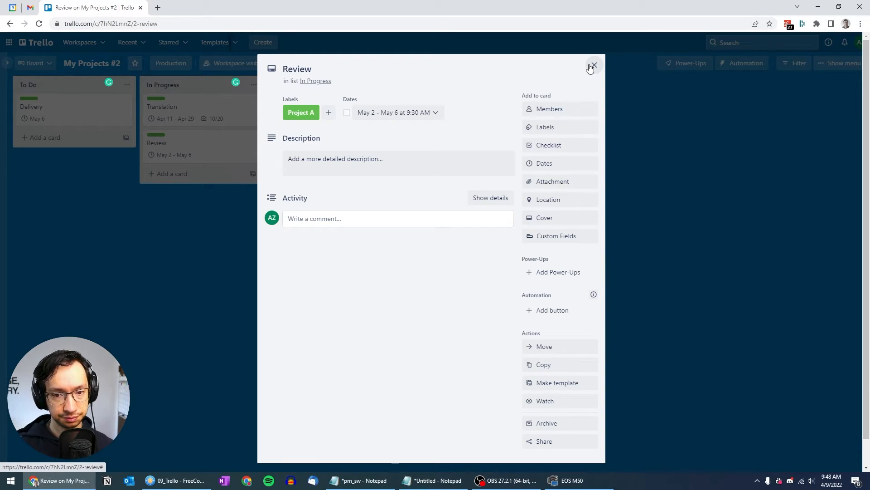
pyautogui.click(556, 145)
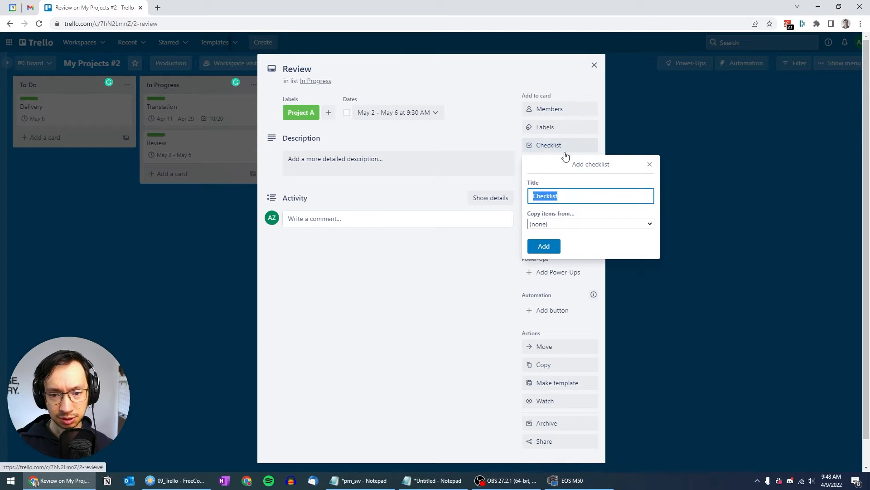
pyautogui.click(580, 226)
pyautogui.doubleClick(577, 194)
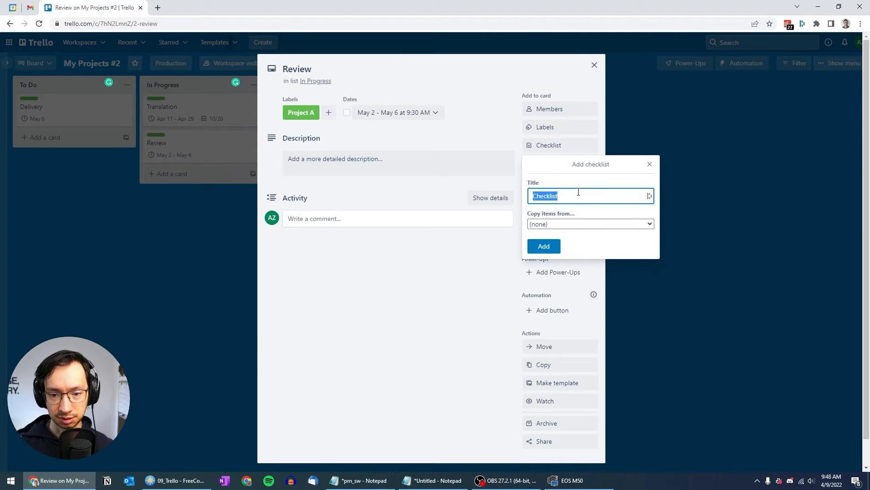
pyautogui.click(590, 225)
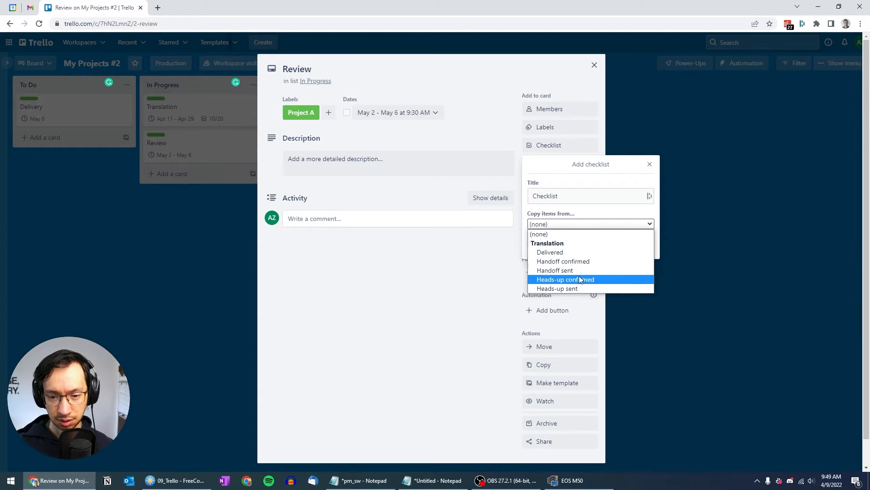
pyautogui.click(567, 288)
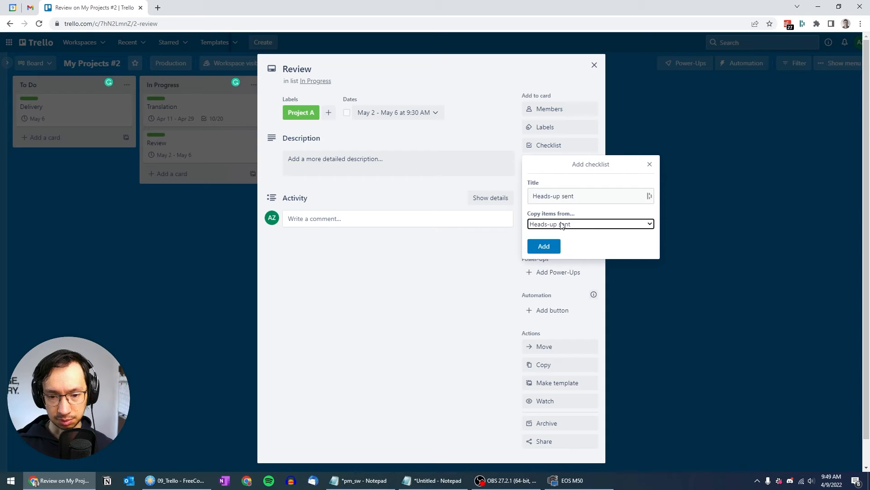
pyautogui.click(556, 250)
# Add a "Heads-up confirmed" checklist to the Review card, copied from the Translation card's checklist of that name, and close the card
pyautogui.click(548, 146)
pyautogui.click(573, 222)
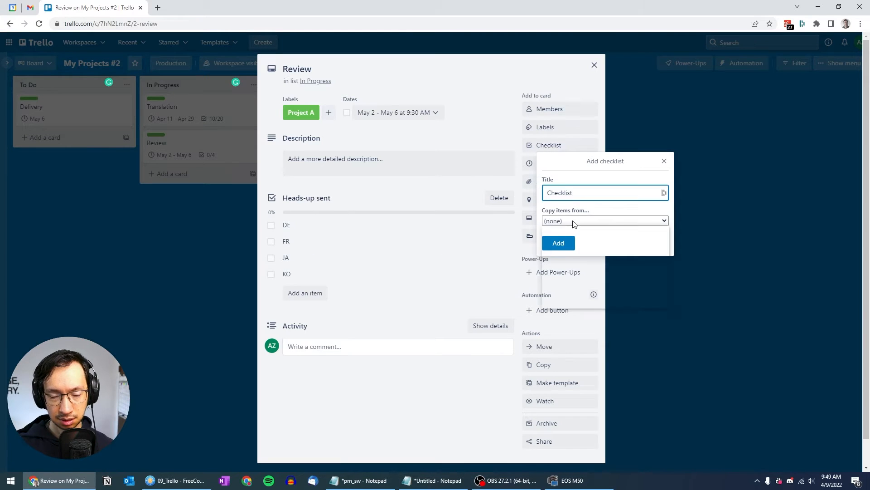
pyautogui.click(574, 293)
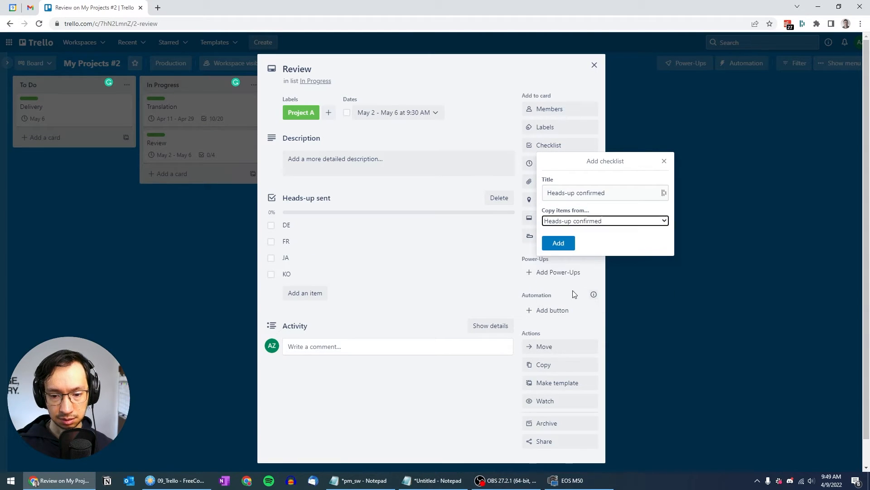
pyautogui.click(558, 244)
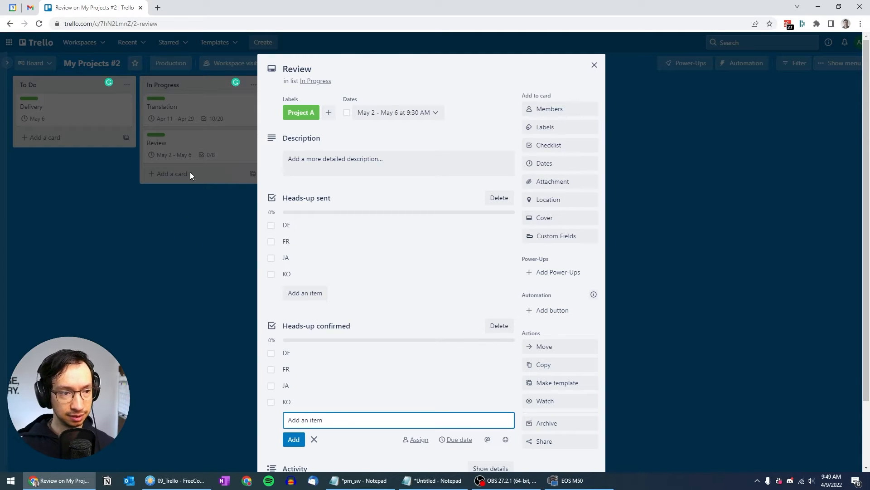
pyautogui.click(248, 235)
# Examine the Translation card's Delivered checklist to see which languages are delivered, and close the card
pyautogui.click(218, 111)
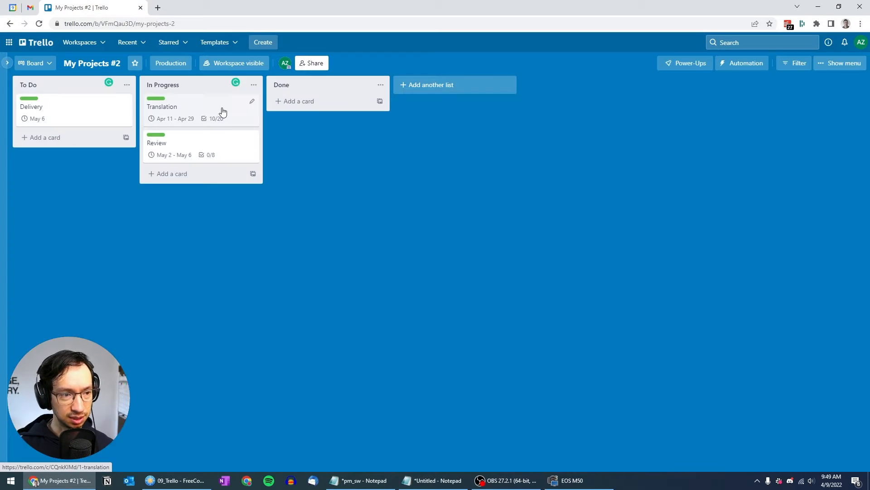
pyautogui.click(223, 114)
pyautogui.scroll(-8, 372, 275)
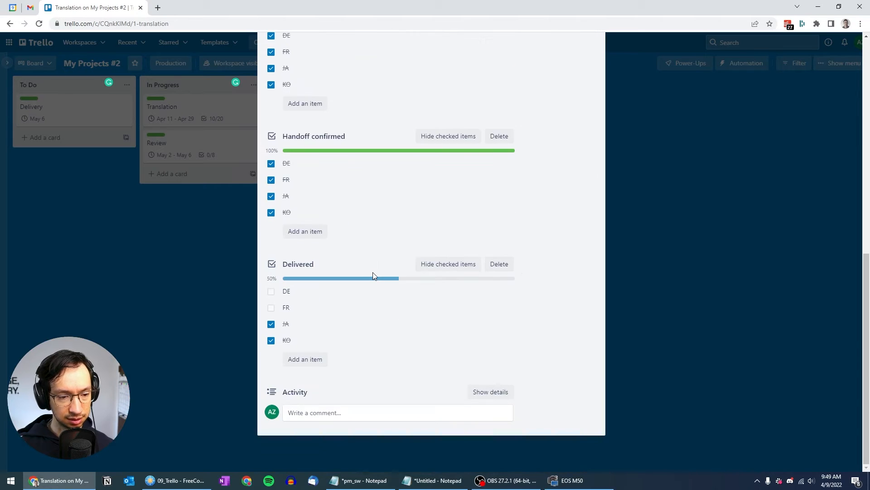
pyautogui.scroll(2, 373, 274)
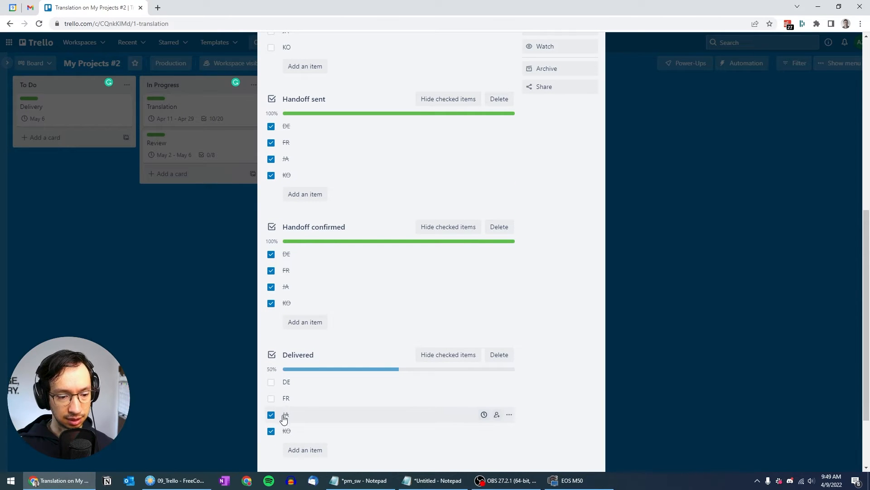
pyautogui.click(193, 302)
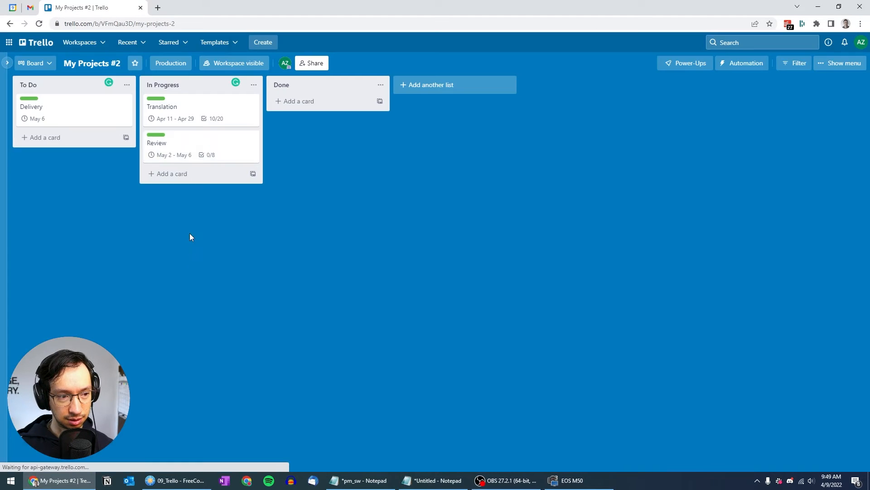
# Tick DE, FR, JA and KO in the Review card's Heads-up sent checklist
pyautogui.click(220, 142)
pyautogui.scroll(-2, 371, 244)
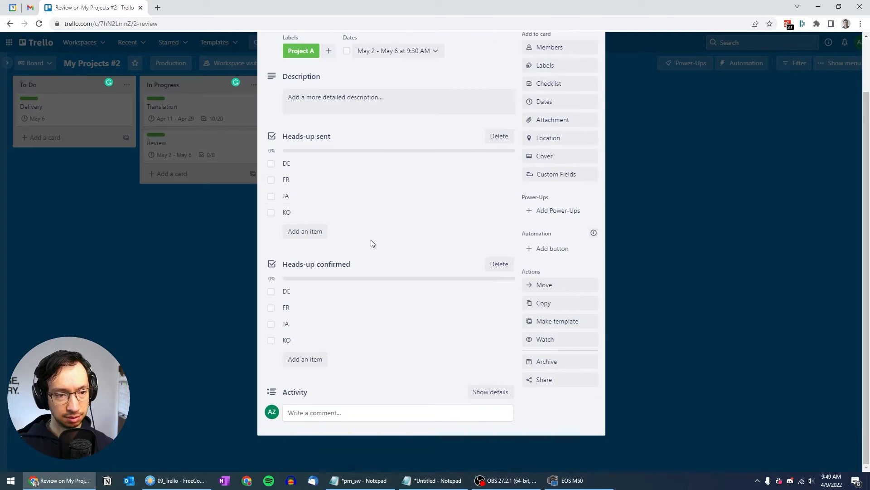
pyautogui.click(271, 163)
pyautogui.click(271, 180)
pyautogui.click(271, 196)
pyautogui.click(271, 212)
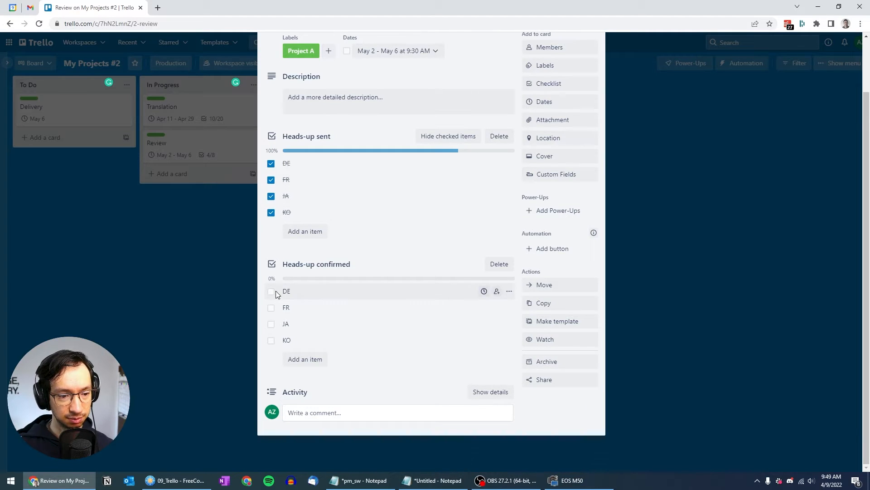
# Tick all four languages in the Review card's Heads-up confirmed checklist
pyautogui.click(271, 323)
pyautogui.click(271, 340)
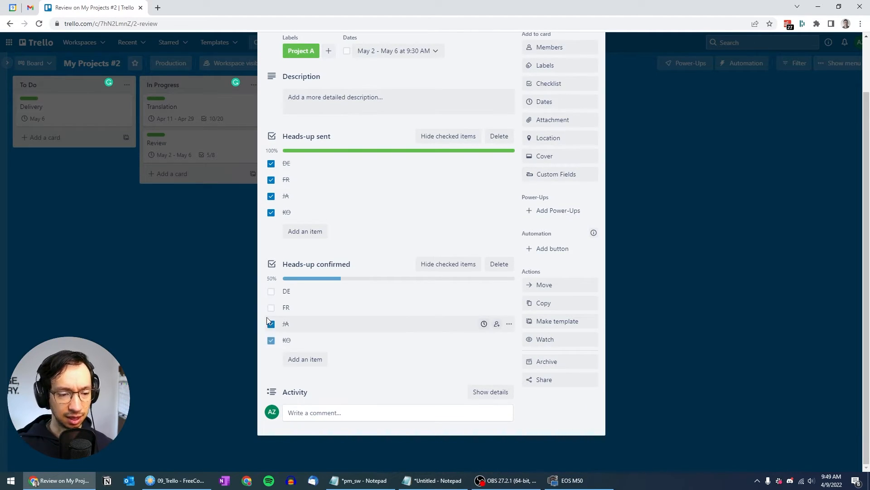
pyautogui.click(271, 308)
pyautogui.click(271, 291)
# Add a "Handoff sent" checklist to the Review card, copying its items from the Translation card's Handoff sent checklist
pyautogui.scroll(2, 563, 164)
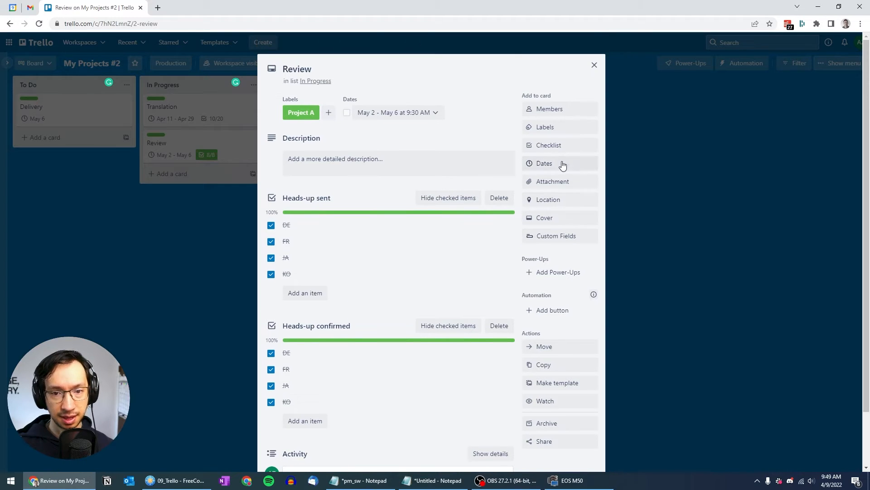
pyautogui.click(564, 149)
pyautogui.click(560, 224)
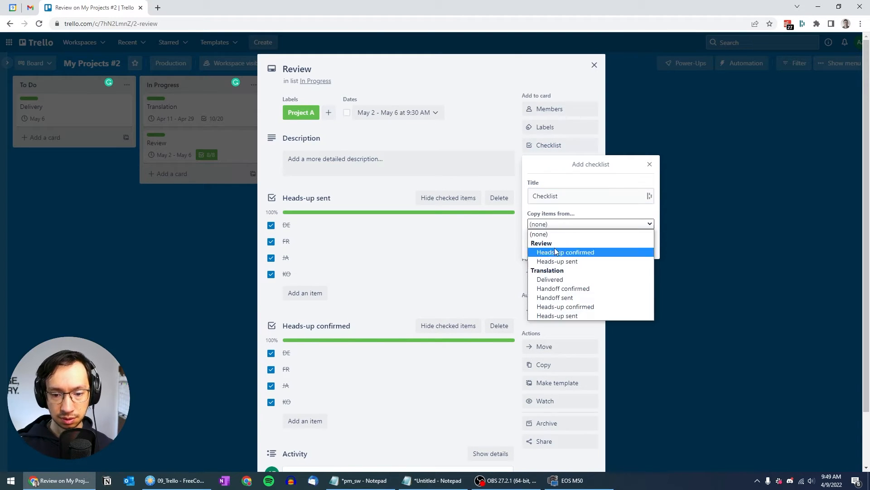
pyautogui.click(552, 299)
pyautogui.click(545, 246)
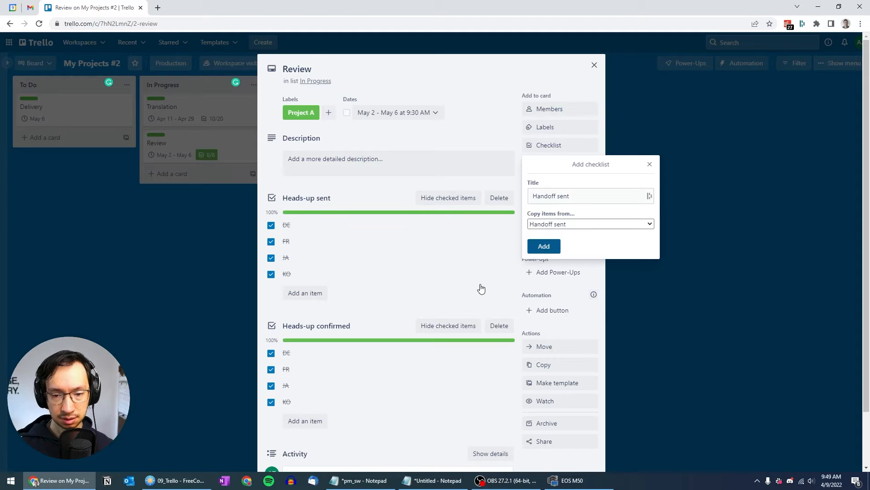
# Tick JA and KO in the Review card's Handoff sent checklist and close the card
pyautogui.scroll(-2, 398, 284)
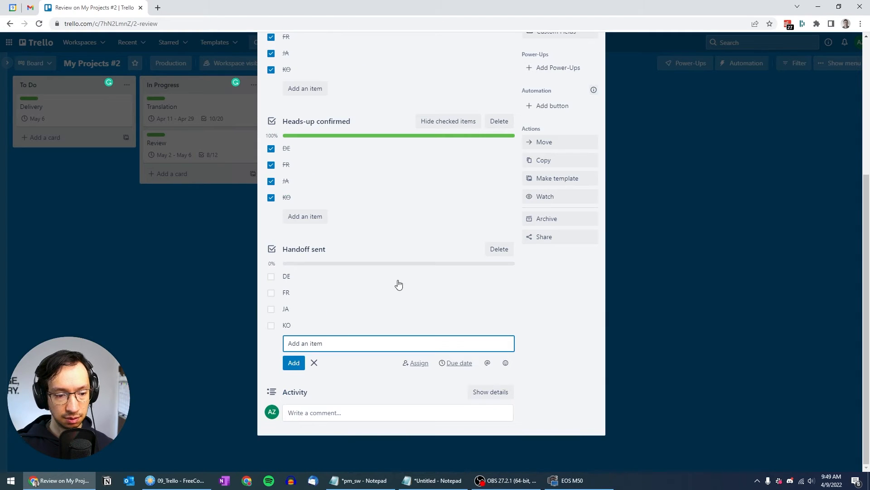
pyautogui.click(274, 316)
pyautogui.click(271, 323)
pyautogui.click(271, 341)
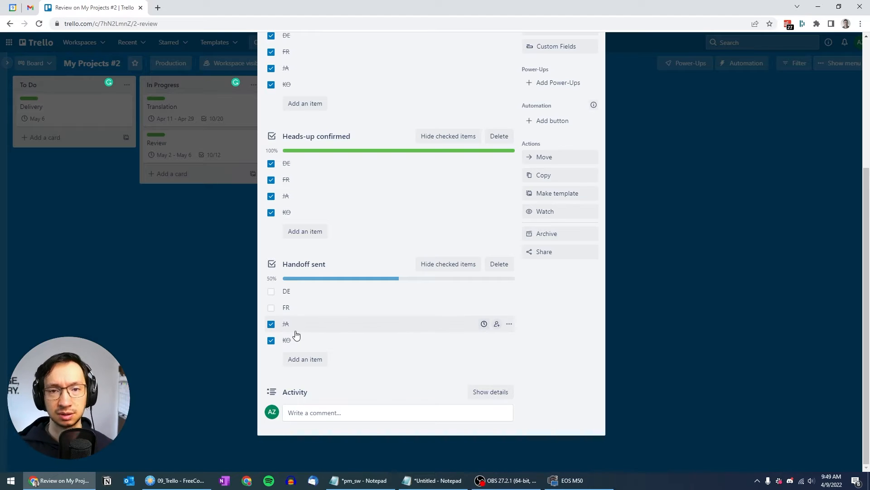
pyautogui.click(184, 279)
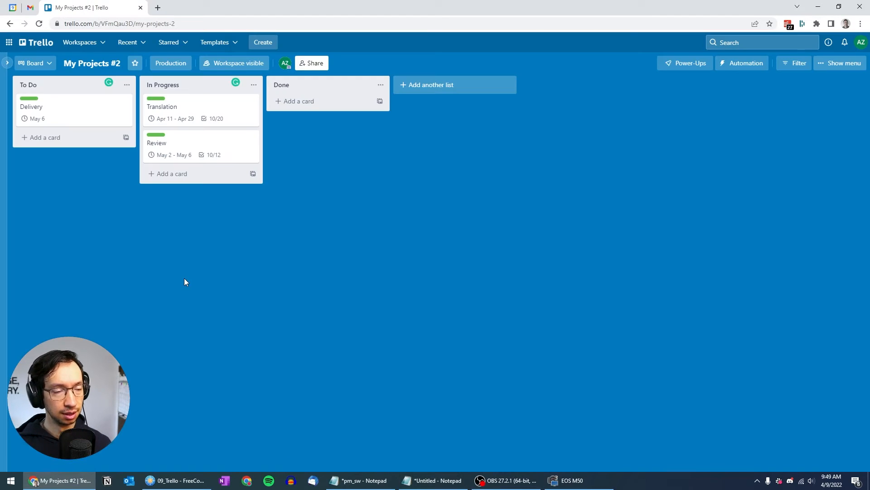
pyautogui.click(53, 144)
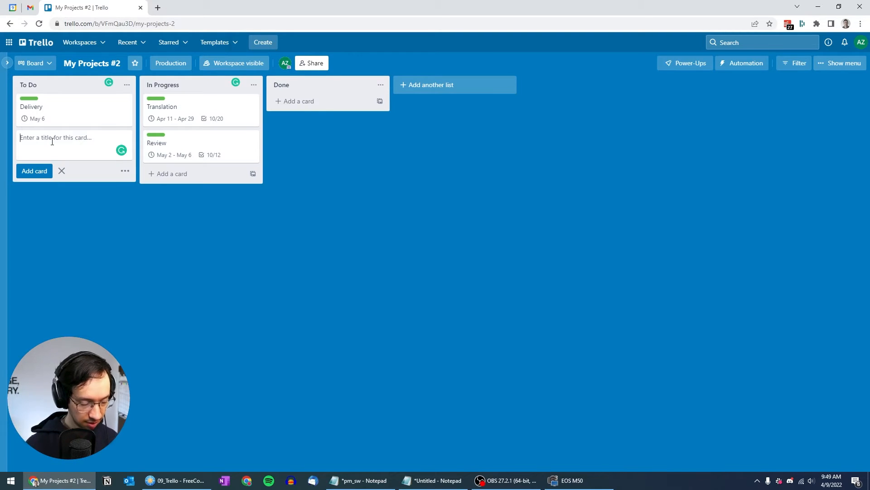
pyautogui.write('T')
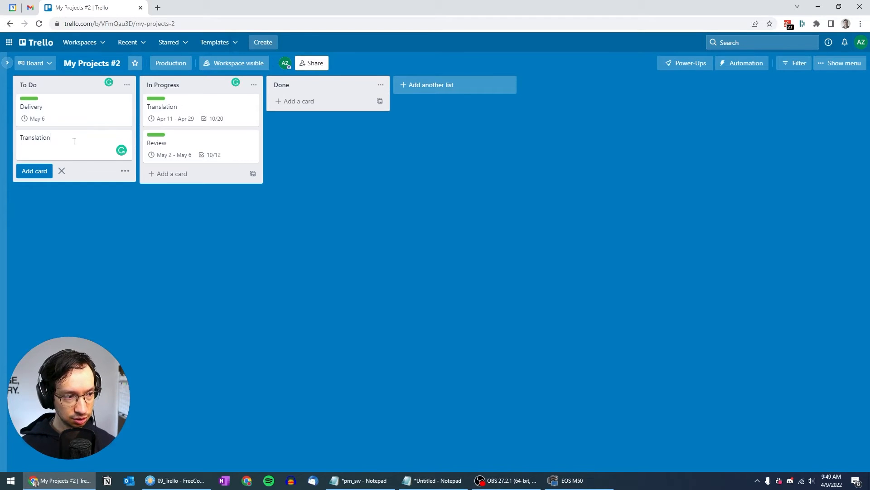
pyautogui.write('ranslation')
pyautogui.press('Escape')
# Copy the In Progress Translation card to the To Do list, keeping its checklists but not its label
pyautogui.click(253, 102)
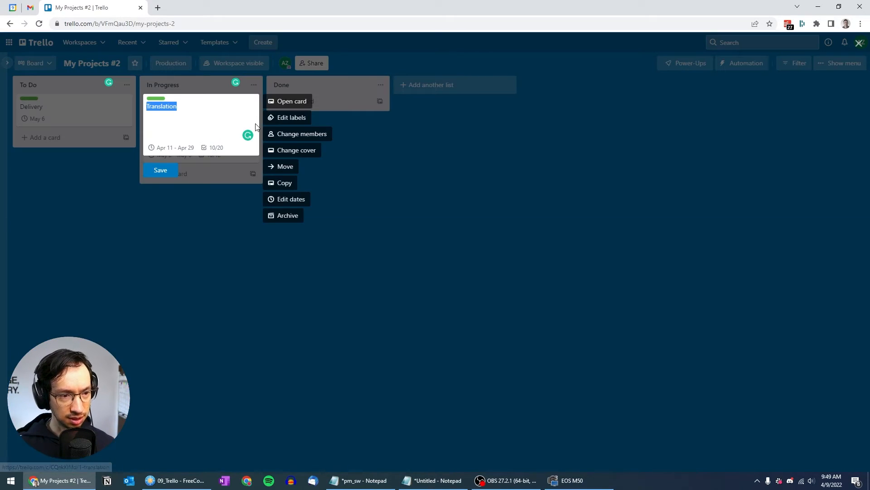
pyautogui.click(287, 183)
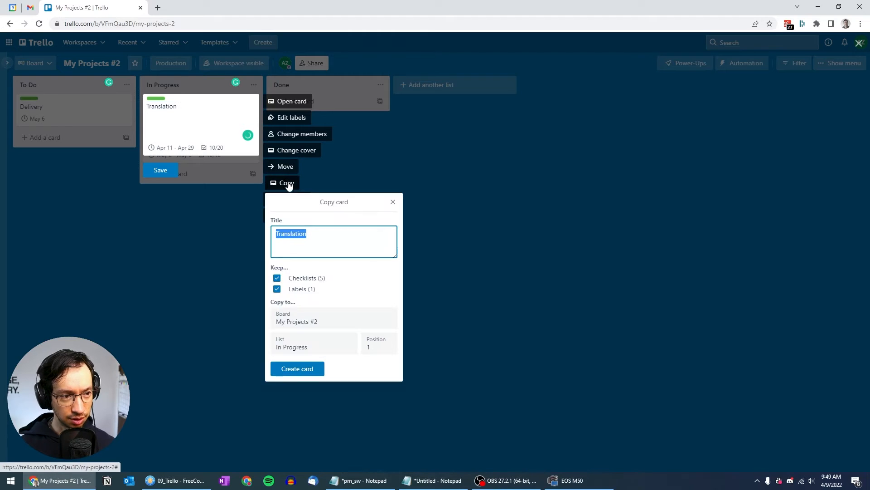
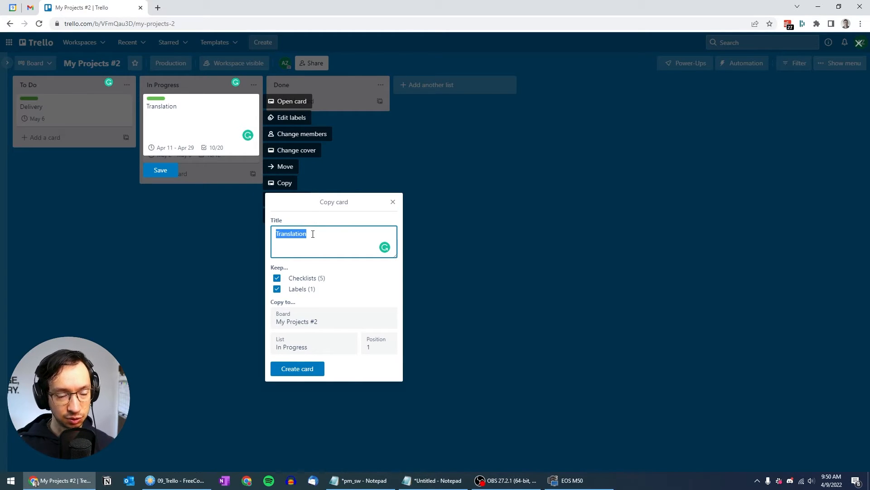
pyautogui.click(277, 290)
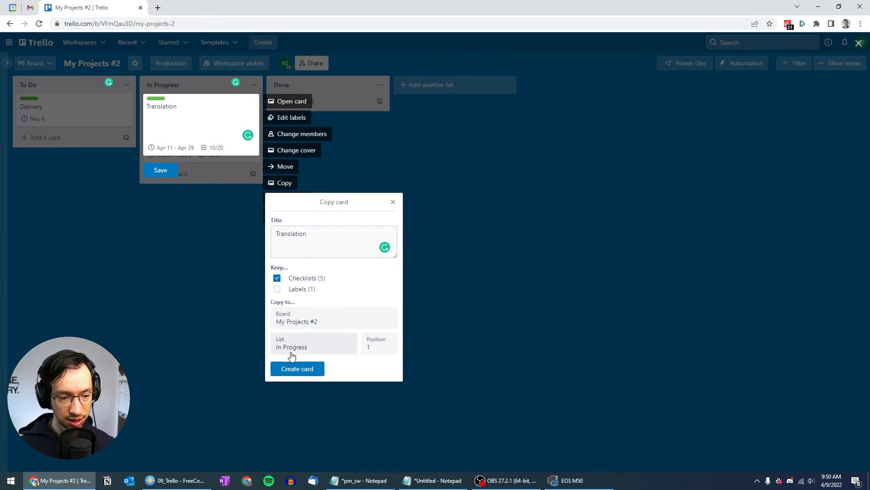
pyautogui.click(311, 348)
pyautogui.click(281, 360)
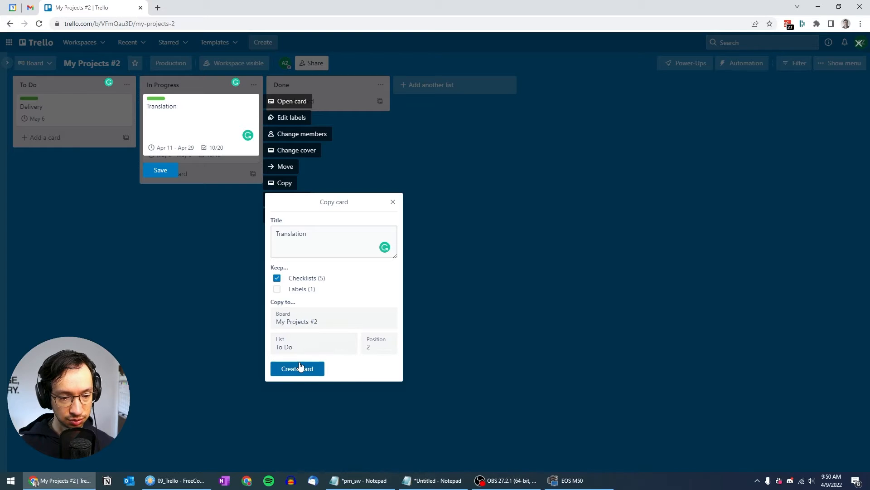
pyautogui.click(290, 370)
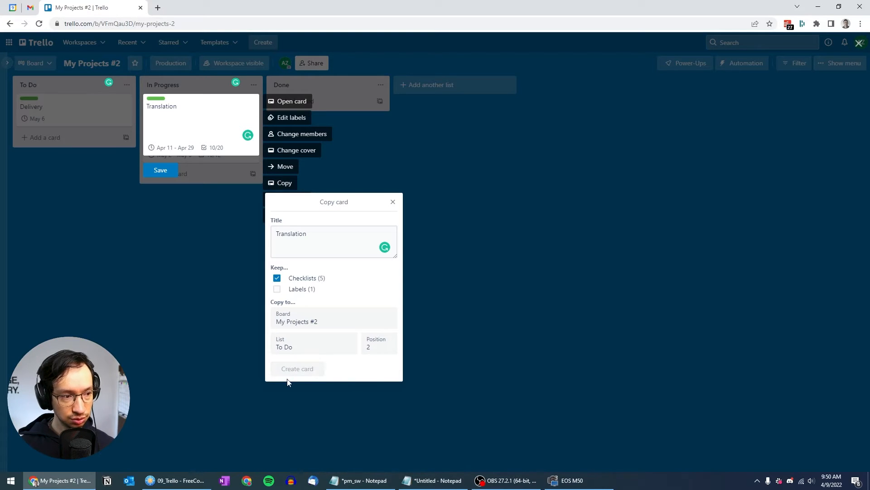
# Apply the Project B label to the copied Translation card in To Do, look through its checklists and close it
pyautogui.click(80, 143)
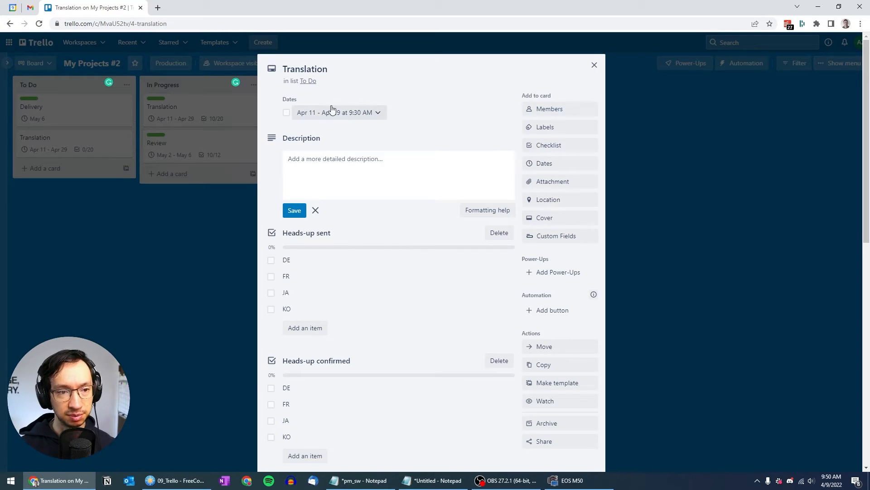
pyautogui.click(560, 129)
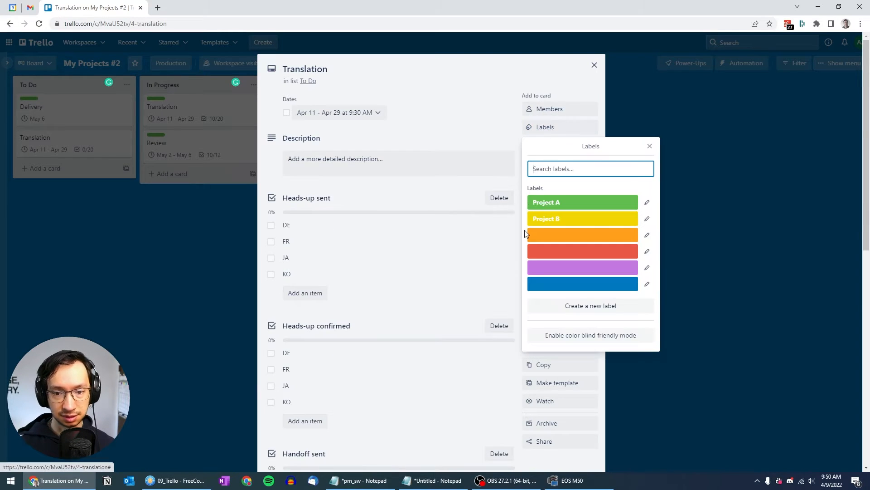
pyautogui.click(543, 222)
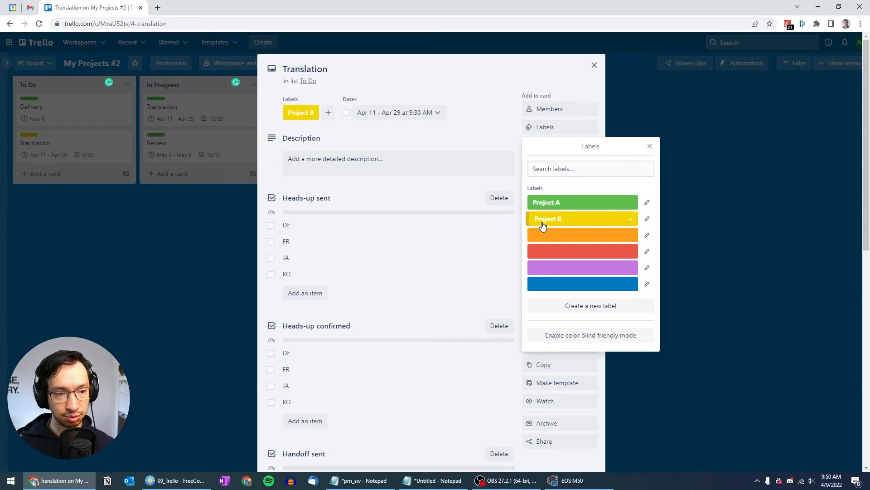
pyautogui.click(266, 154)
pyautogui.scroll(-8, 281, 184)
pyautogui.scroll(-2, 290, 189)
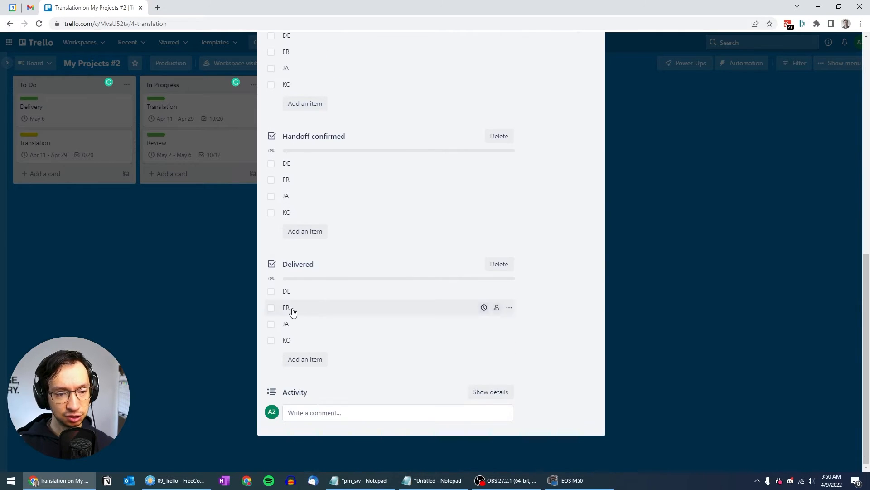
pyautogui.scroll(10, 286, 335)
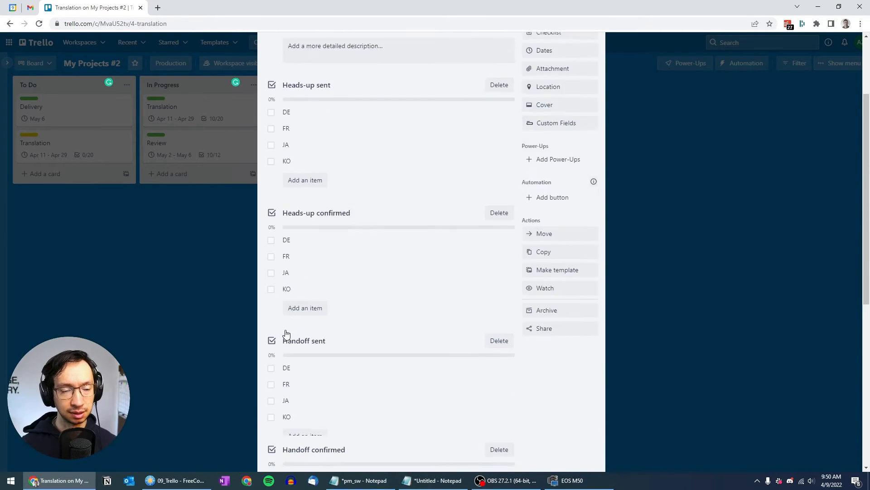
pyautogui.scroll(-2, 285, 274)
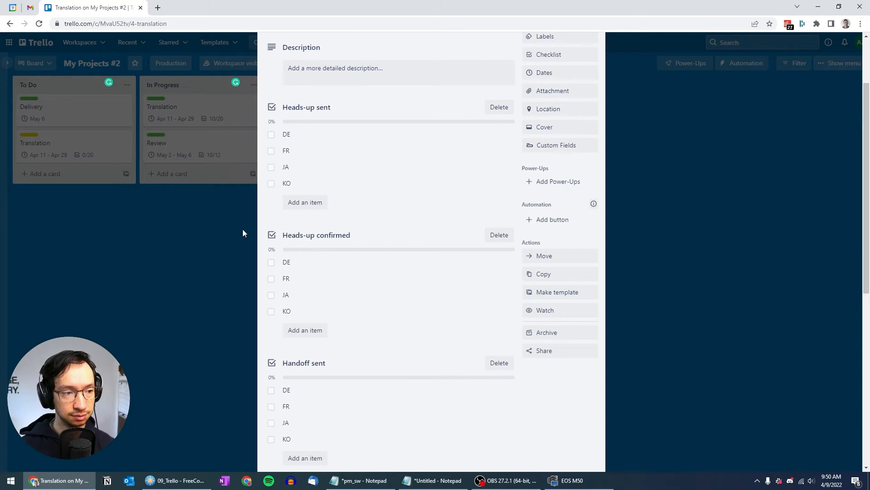
pyautogui.click(208, 228)
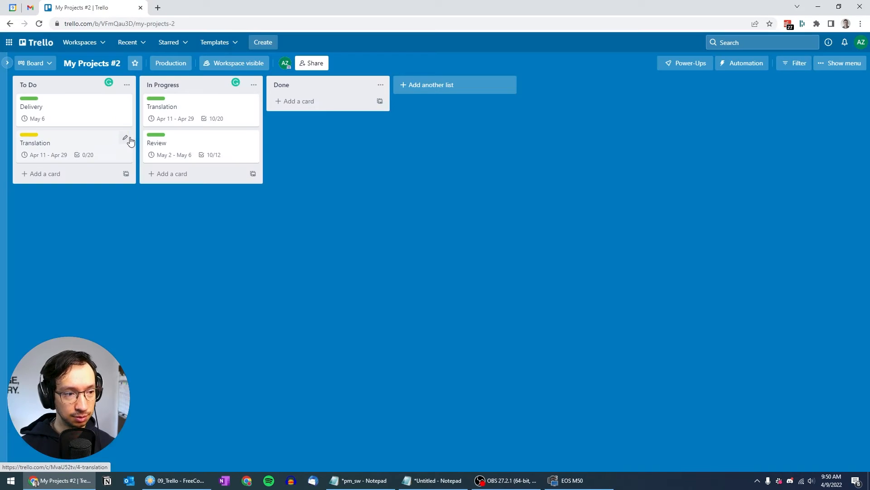
# Copy the Project B Translation card within To Do as "Review", keeping its checklists and label
pyautogui.click(125, 137)
pyautogui.click(159, 219)
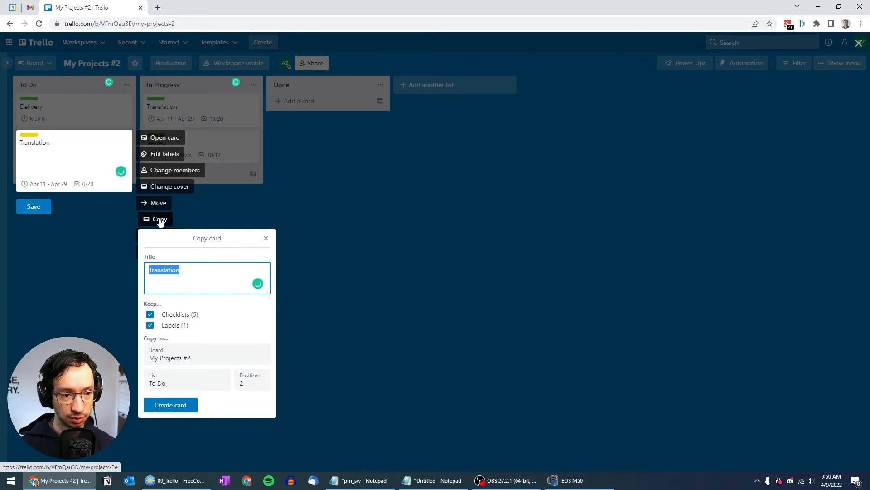
pyautogui.write('Review')
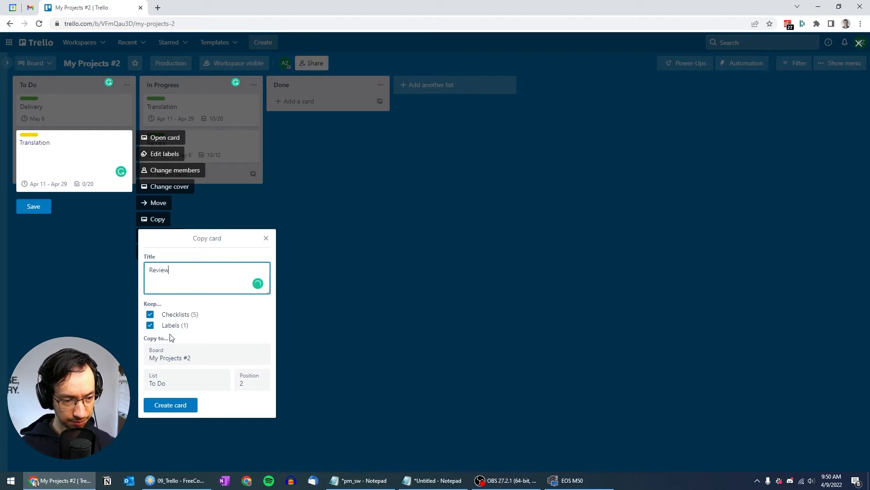
pyautogui.click(169, 400)
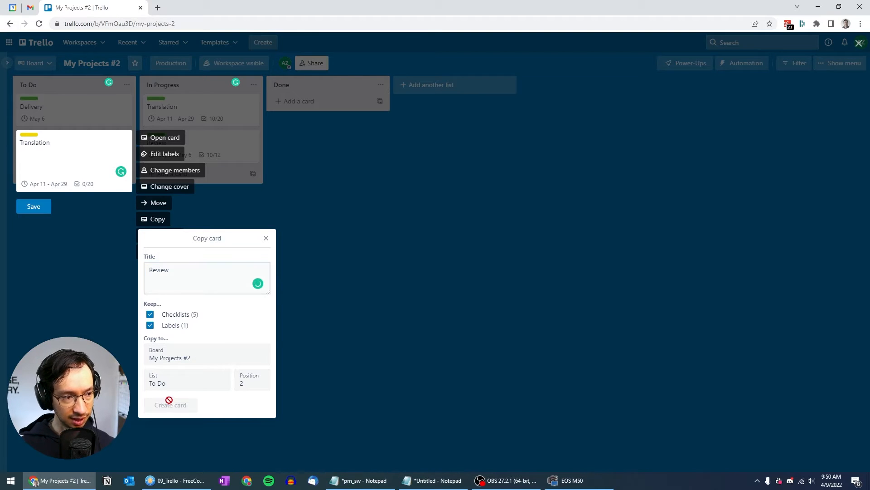
# Add a card titled "Delivery" at the end of the To Do list, replacing the leftover draft title
pyautogui.moveTo(78, 144); pyautogui.dragTo(51, 225)
pyautogui.click(51, 211)
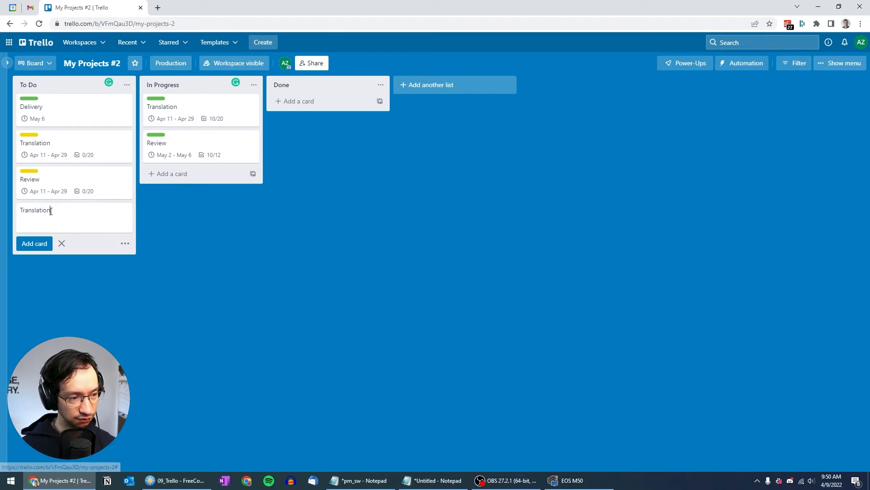
pyautogui.write('Deliv')
pyautogui.hotkey('ctrl', 'a')
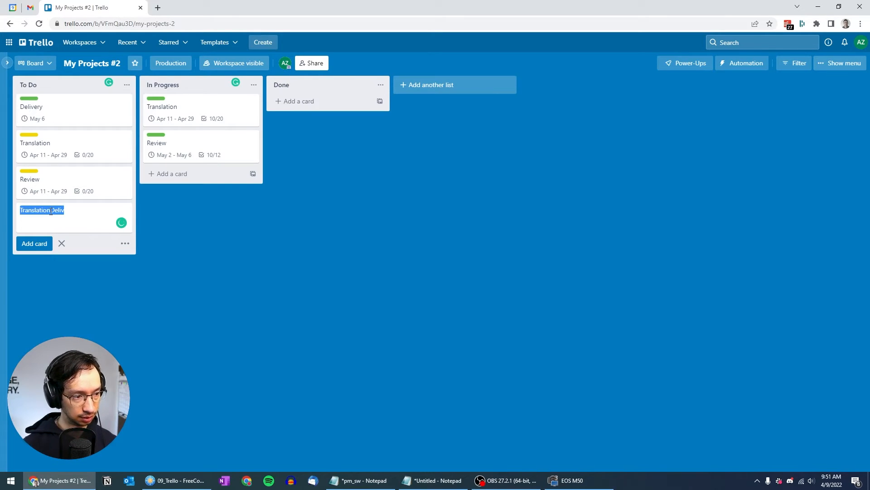
pyautogui.write('Delivery')
pyautogui.press('Return')
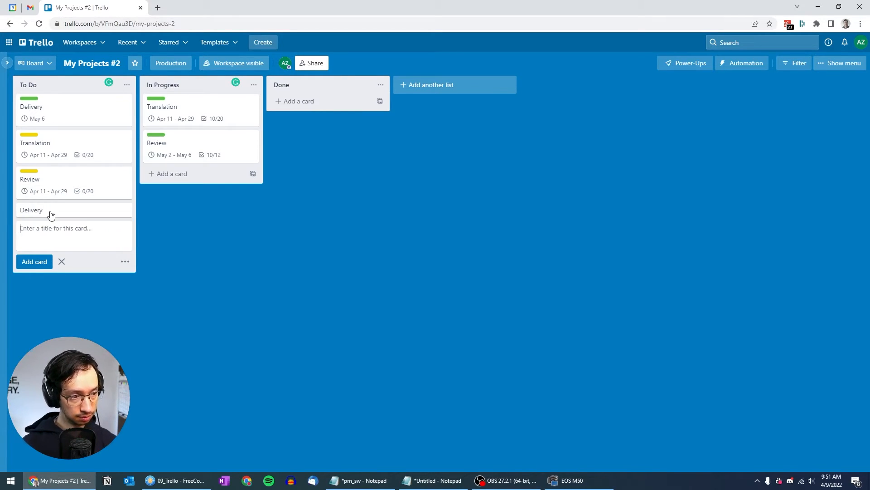
# Apply the Project B label to the new Delivery card and close it
pyautogui.click(50, 210)
pyautogui.click(537, 132)
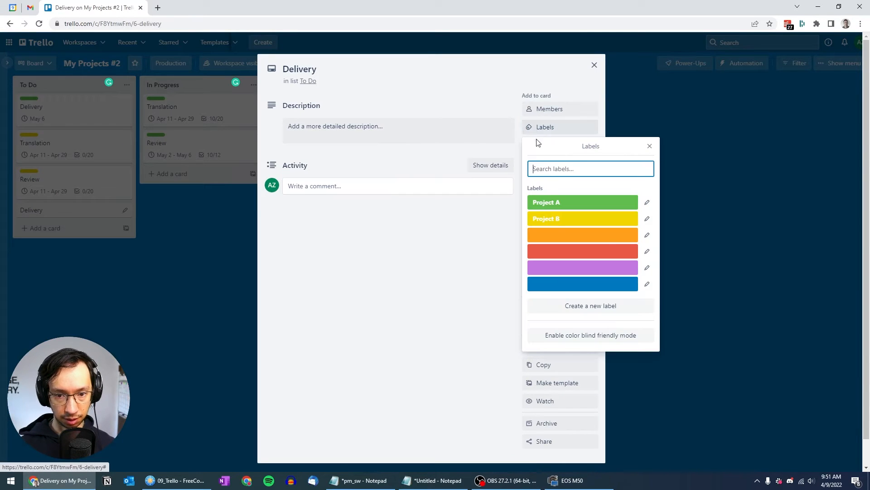
pyautogui.click(555, 216)
pyautogui.click(201, 263)
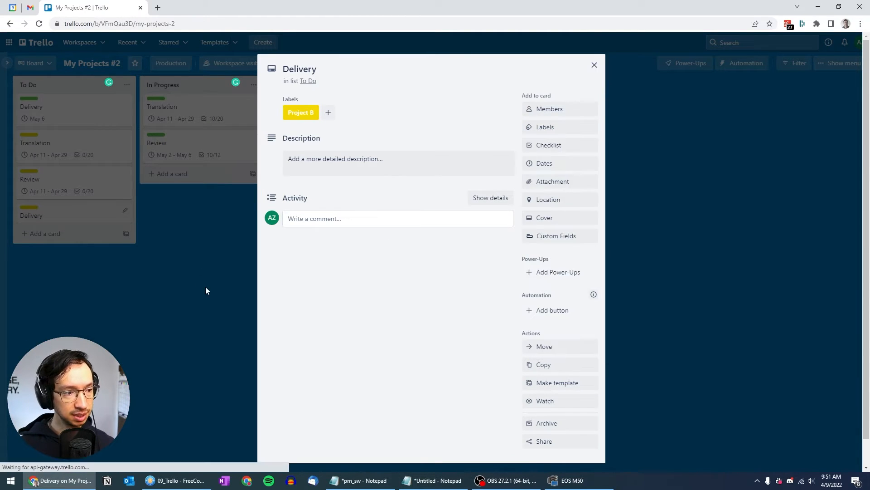
pyautogui.click(206, 286)
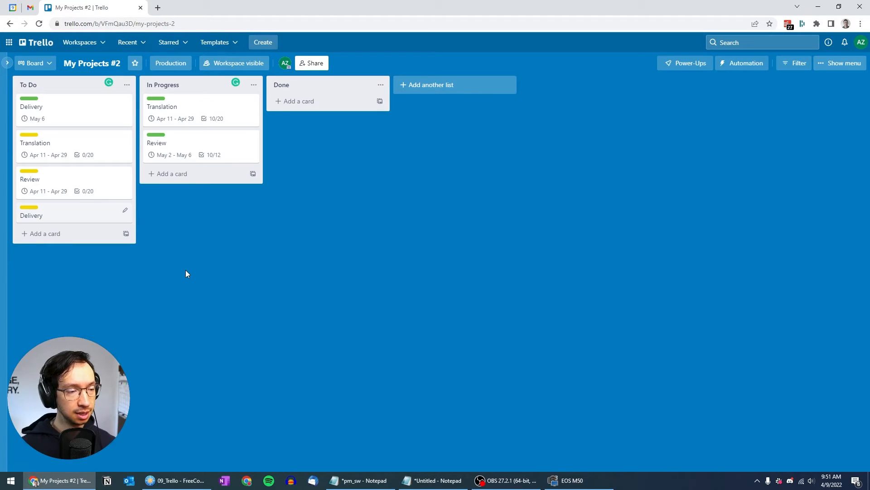
# Set the Project B Translation card's start date to April 4 and due date to April 15, 2022, and close it
pyautogui.click(86, 146)
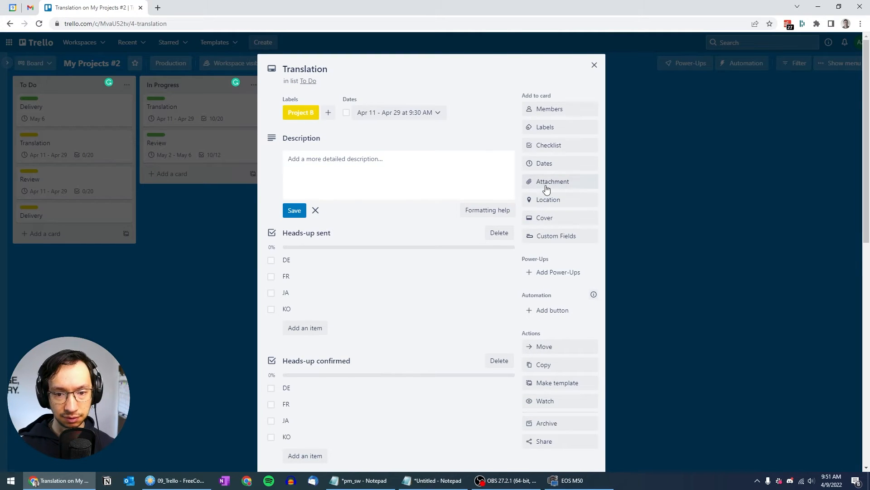
pyautogui.click(555, 165)
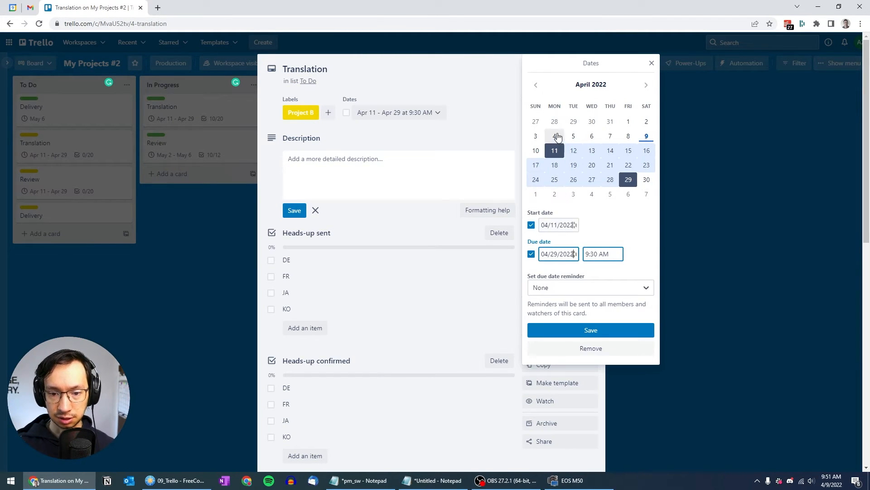
pyautogui.click(560, 226)
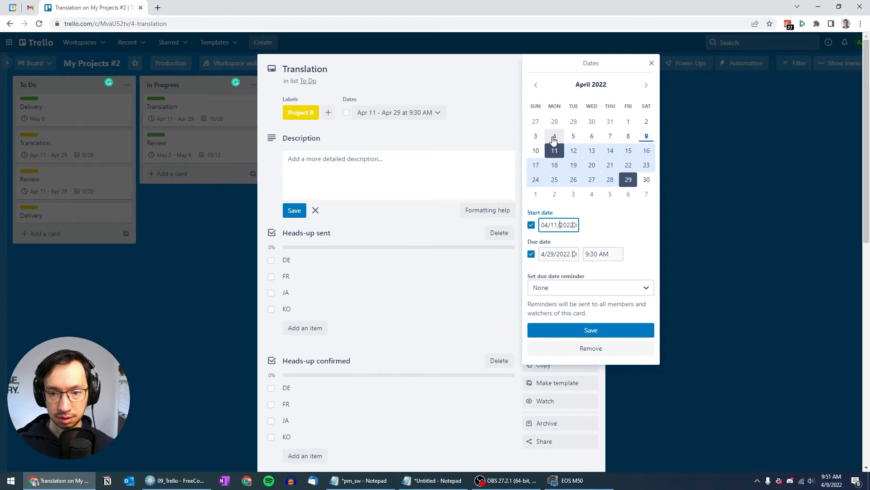
pyautogui.click(553, 137)
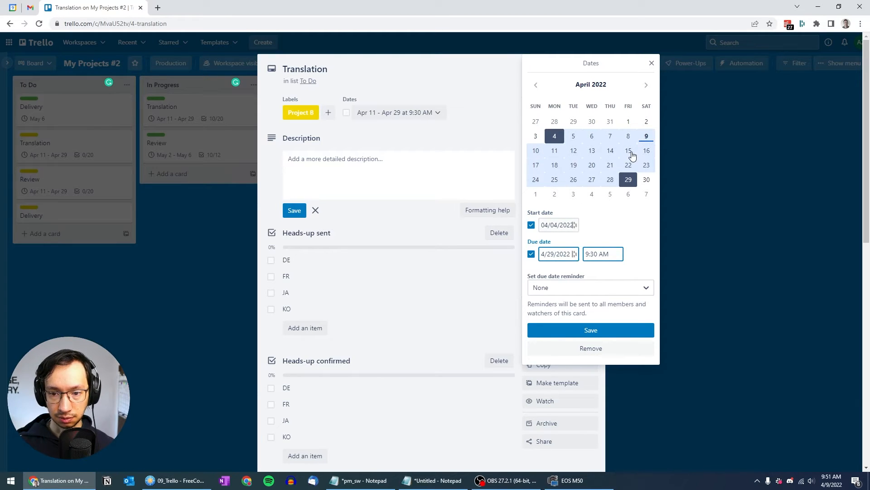
pyautogui.click(632, 154)
pyautogui.click(606, 331)
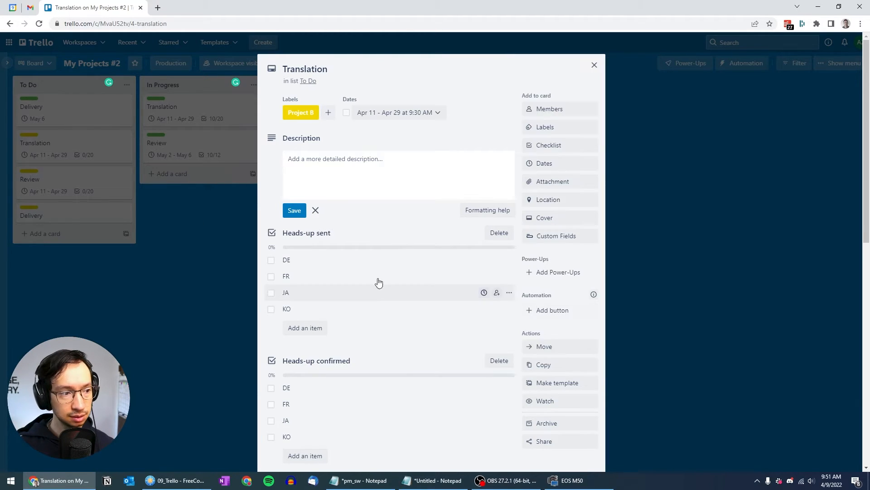
pyautogui.click(80, 177)
# Set the Project B Review card's start date to April 18 and due date to April 22, 2022
pyautogui.click(92, 177)
pyautogui.click(92, 179)
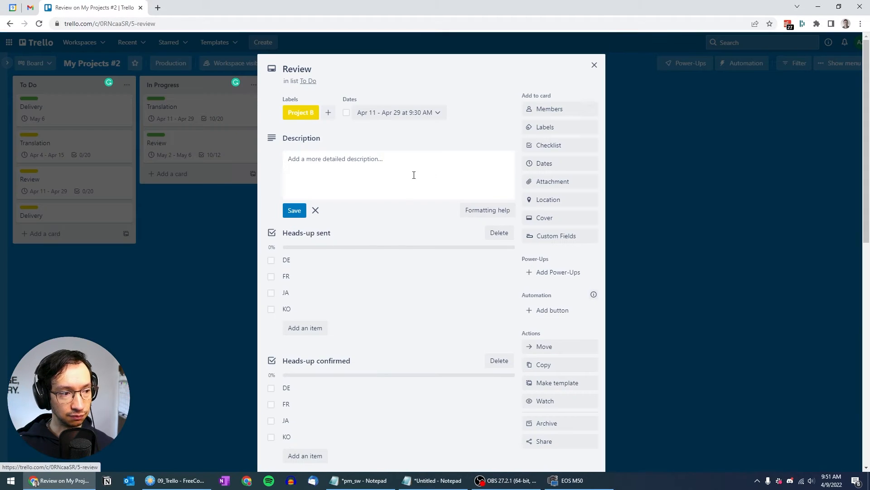
pyautogui.click(552, 164)
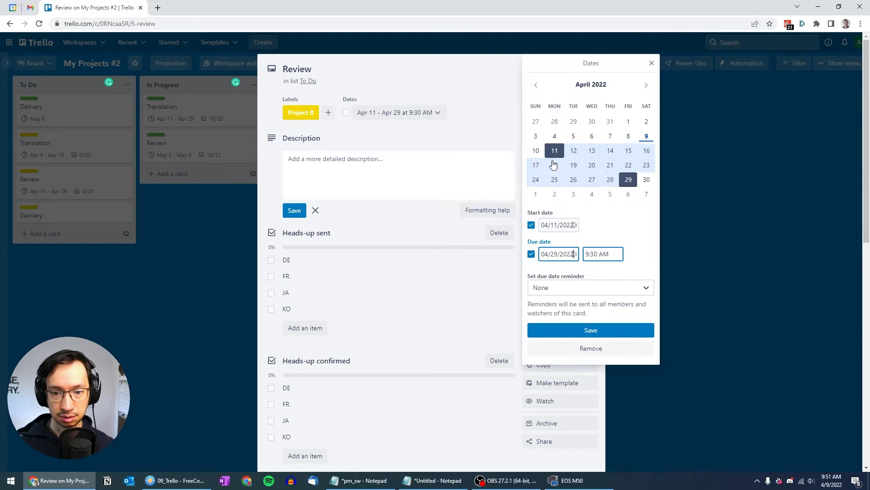
pyautogui.click(550, 225)
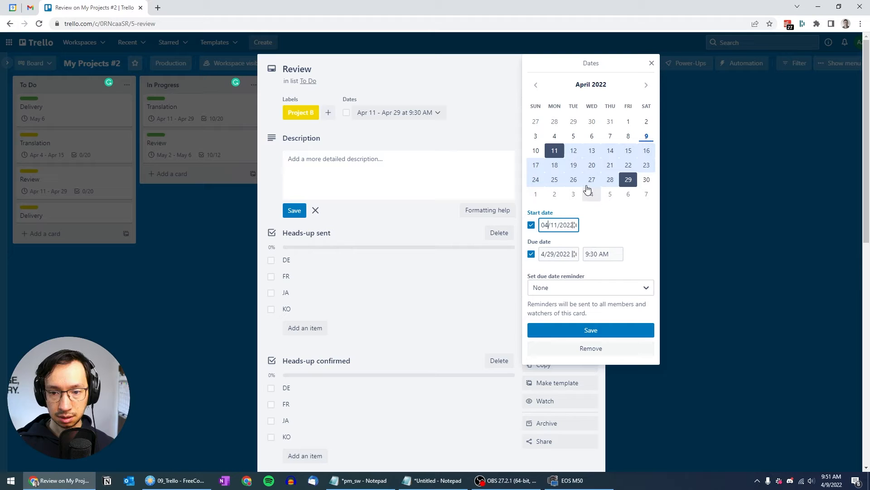
pyautogui.click(555, 166)
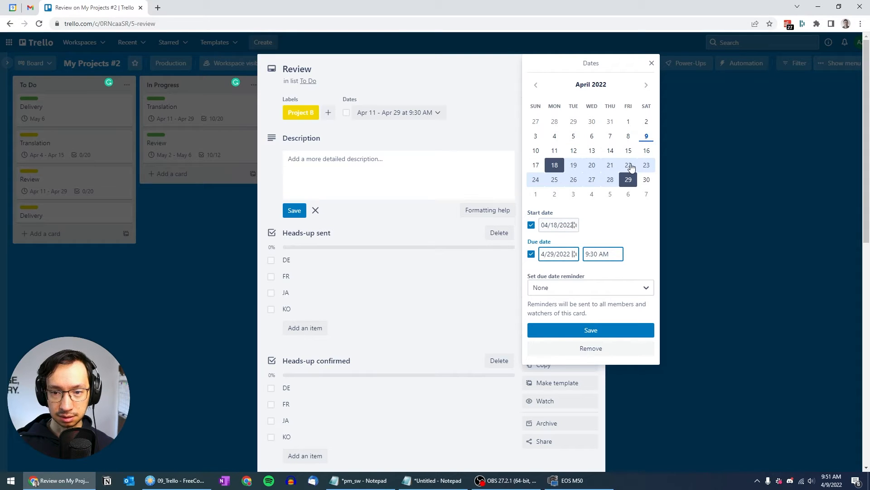
pyautogui.click(591, 331)
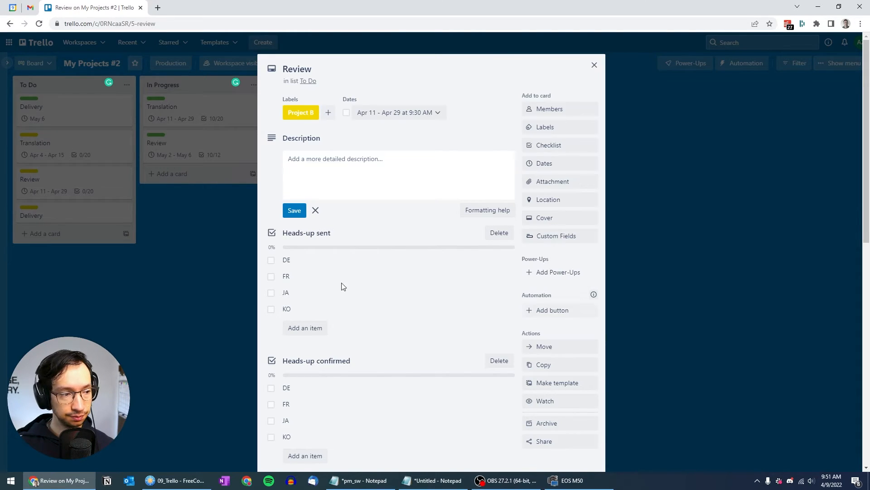
# Set the Project B Delivery card's due date to April 22, 2022, without a start date, and close the card
pyautogui.click(81, 220)
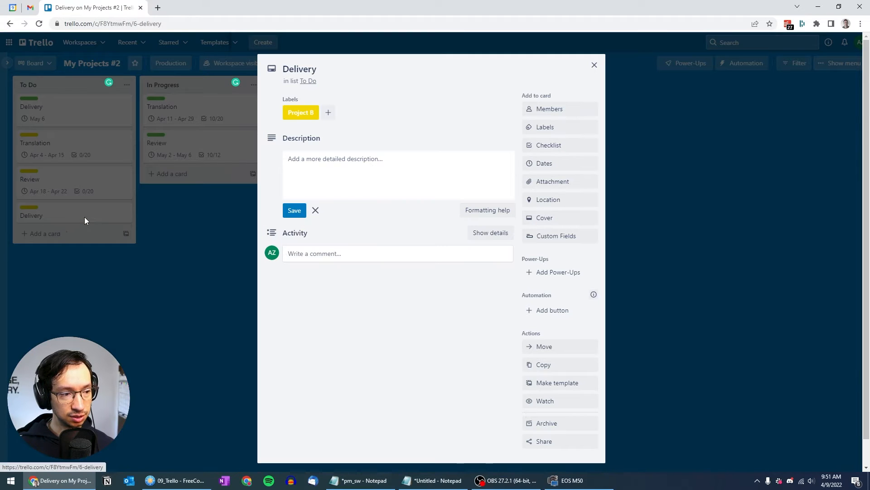
pyautogui.click(546, 163)
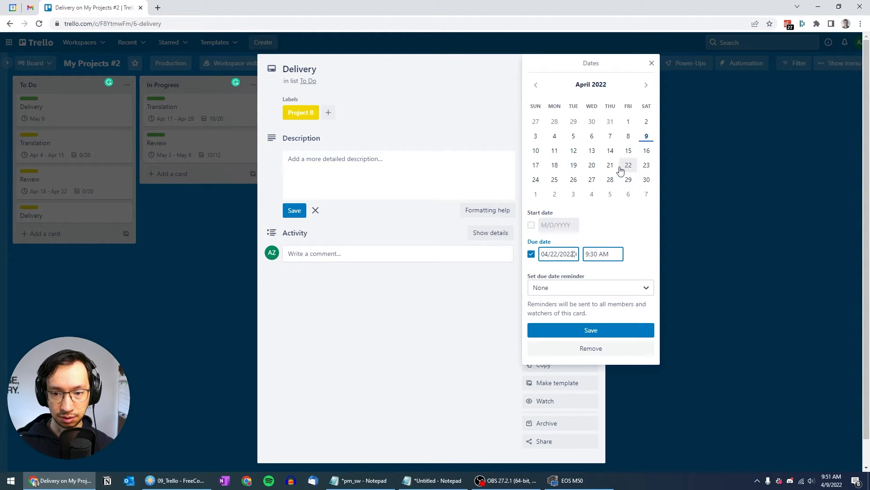
pyautogui.click(591, 331)
pyautogui.click(208, 335)
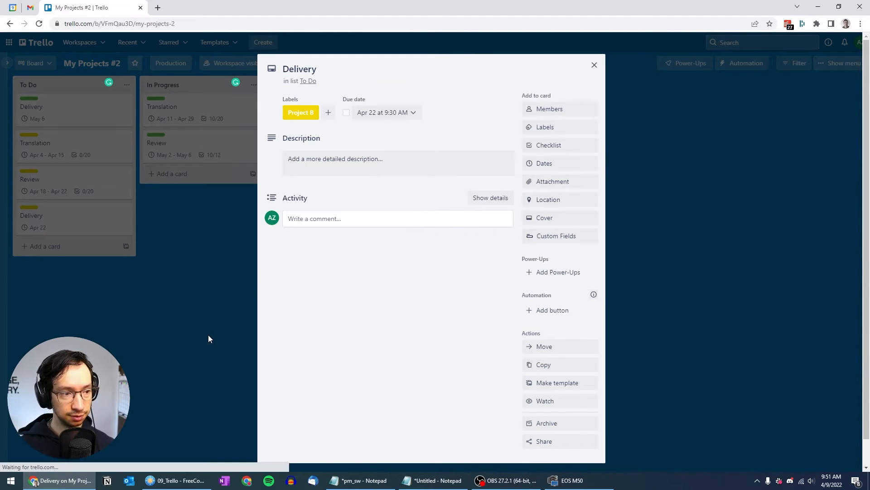
pyautogui.click(208, 334)
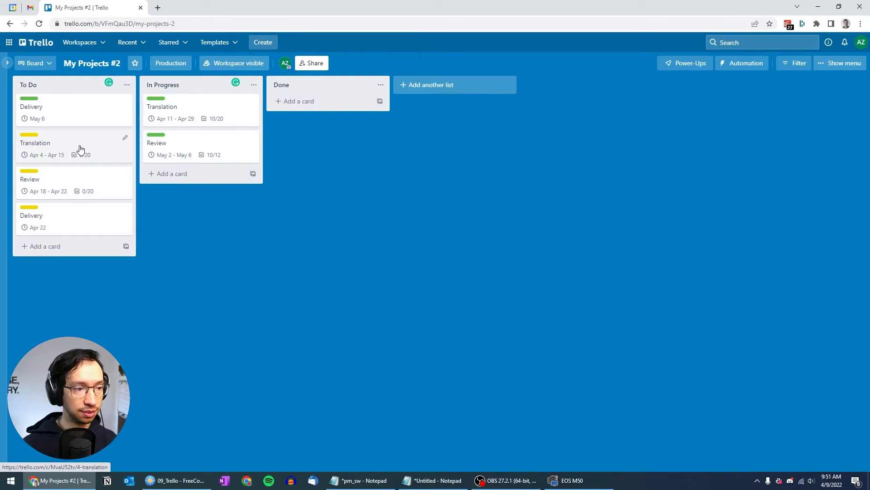
# Move the Project B Translation card from the To Do list to the end of the In Progress list
pyautogui.moveTo(84, 152); pyautogui.dragTo(195, 186)
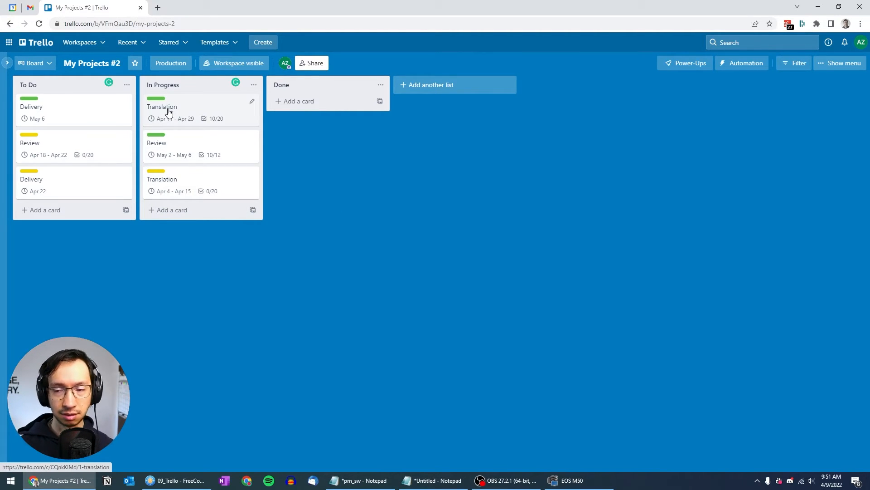
# Filter the board by the Project A label and by the Project B label in turn, and clear the filter
pyautogui.click(793, 64)
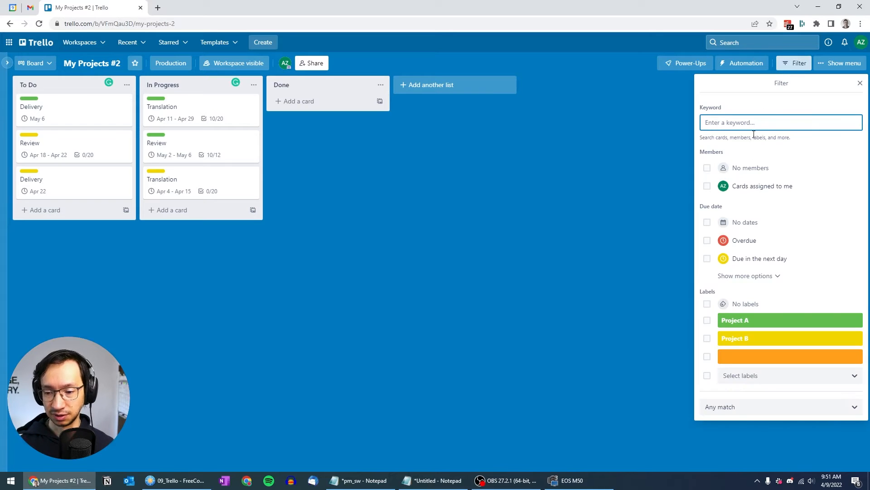
pyautogui.click(708, 322)
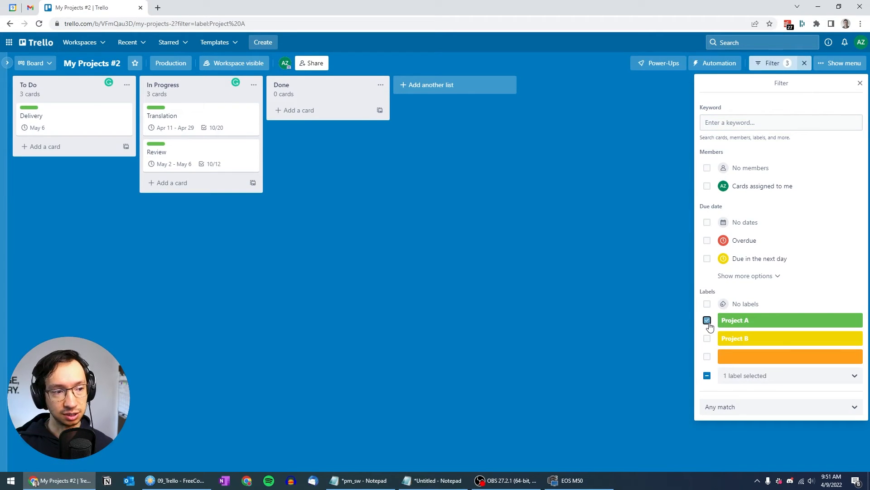
pyautogui.click(708, 321)
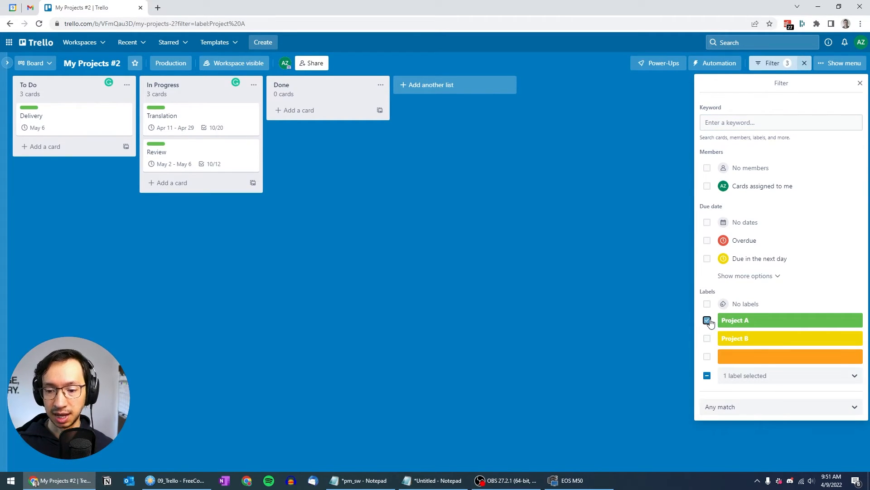
pyautogui.click(707, 339)
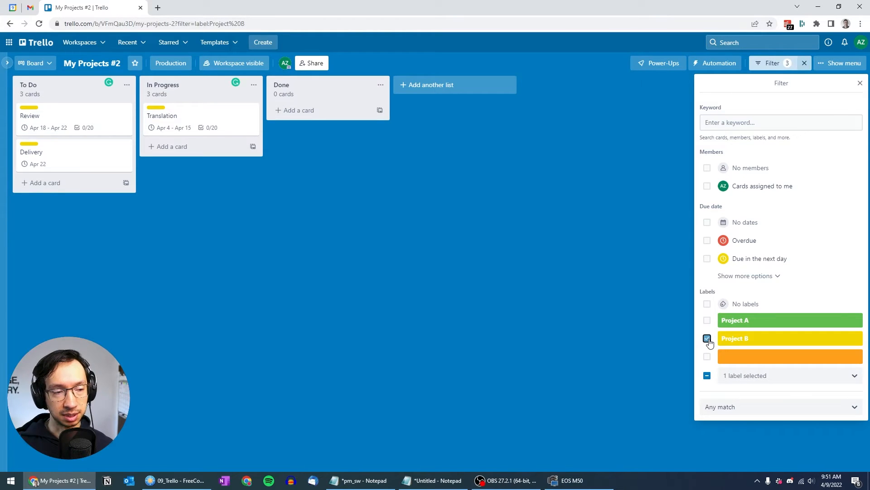
pyautogui.click(707, 339)
pyautogui.click(605, 289)
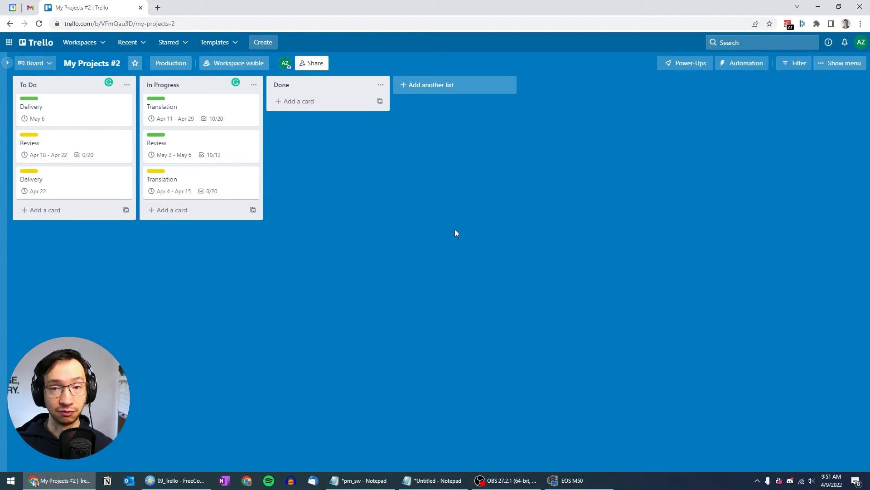
# Show the board as a Timeline at Month scale and review how the cards are scheduled across April and early May 2022
pyautogui.click(47, 64)
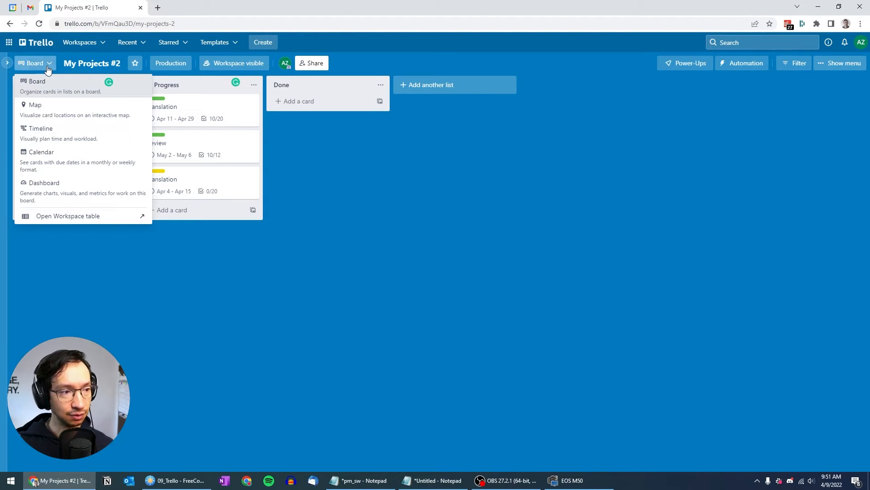
pyautogui.click(34, 127)
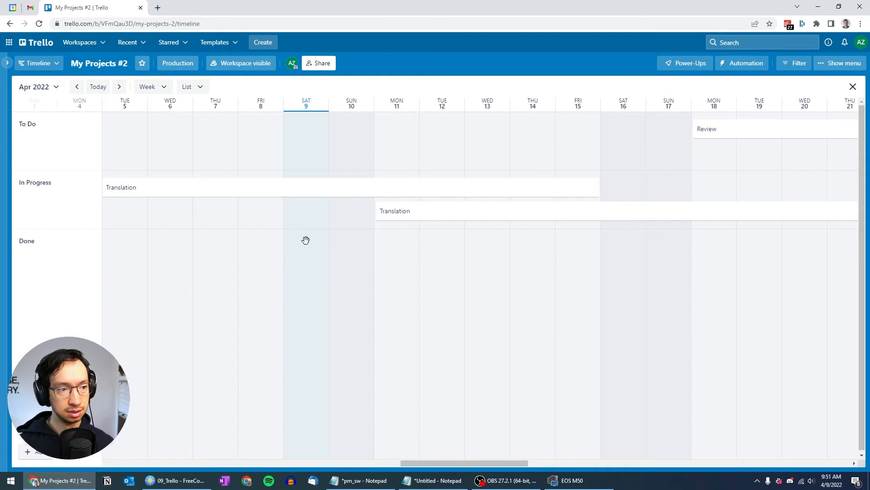
pyautogui.click(163, 87)
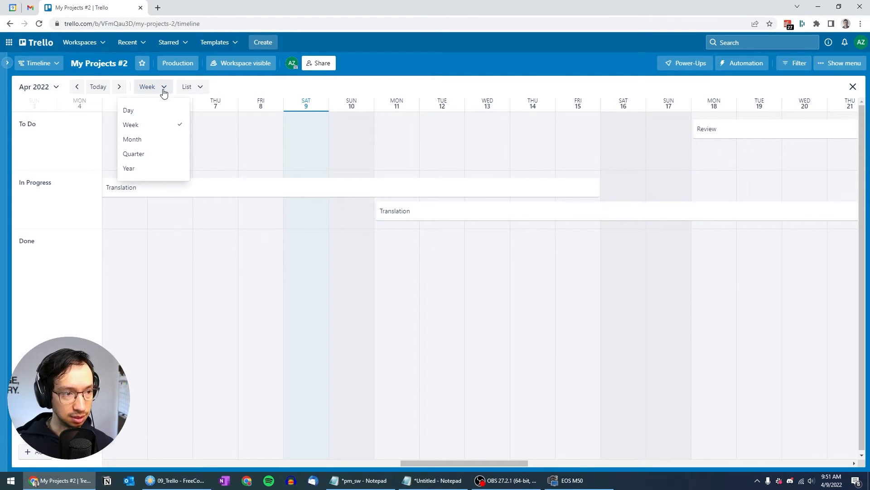
pyautogui.click(154, 141)
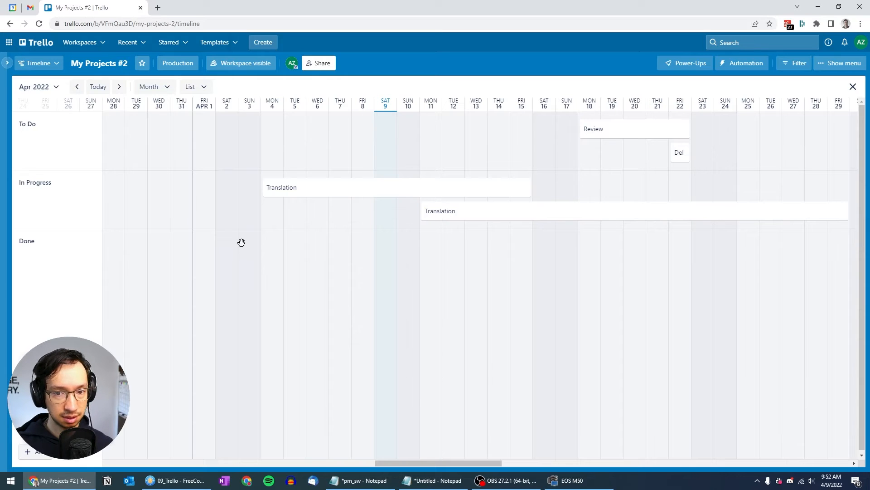
pyautogui.hscroll(3, 241, 243)
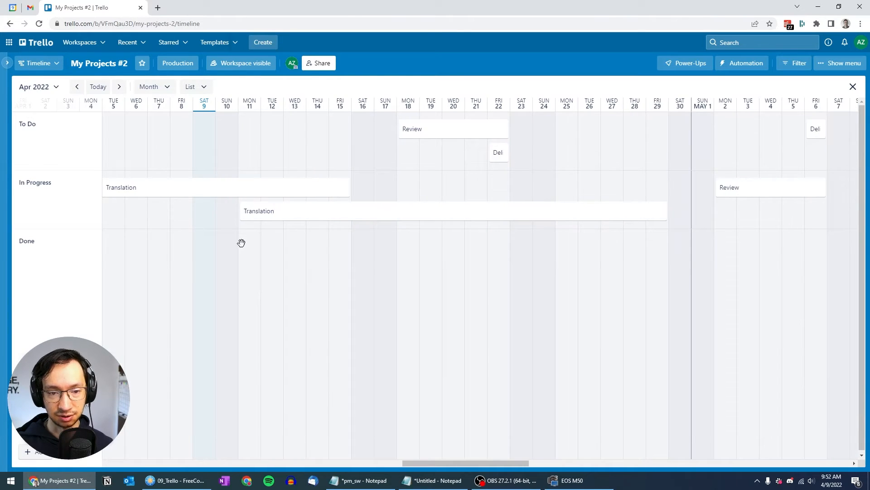
pyautogui.hscroll(-5, 241, 243)
pyautogui.hscroll(5, 245, 243)
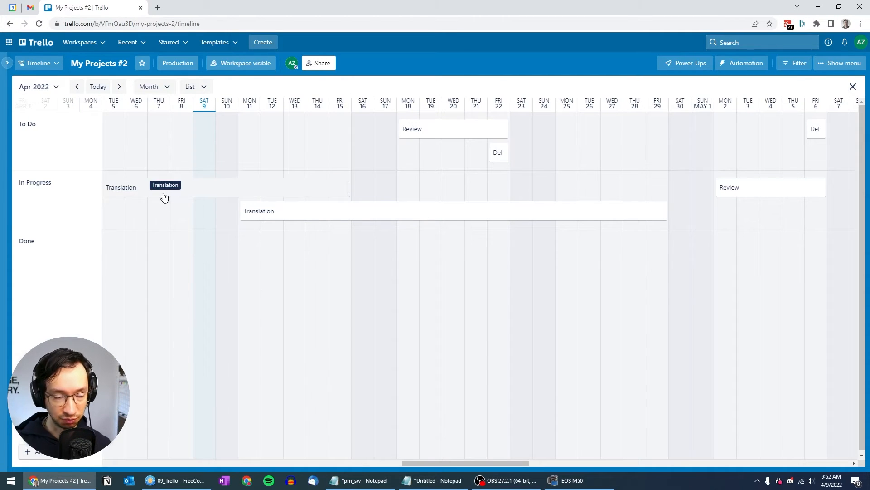
# Rename the Translation card scheduled for Apr 4 - Apr 15 in In Progress to "Project B - Translation" and close the card
pyautogui.hscroll(-3, 168, 194)
pyautogui.hscroll(3, 171, 195)
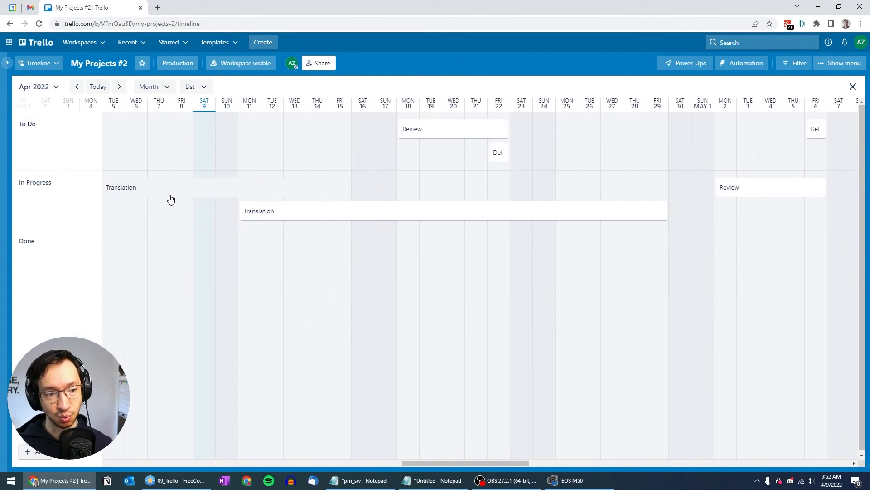
pyautogui.click(130, 194)
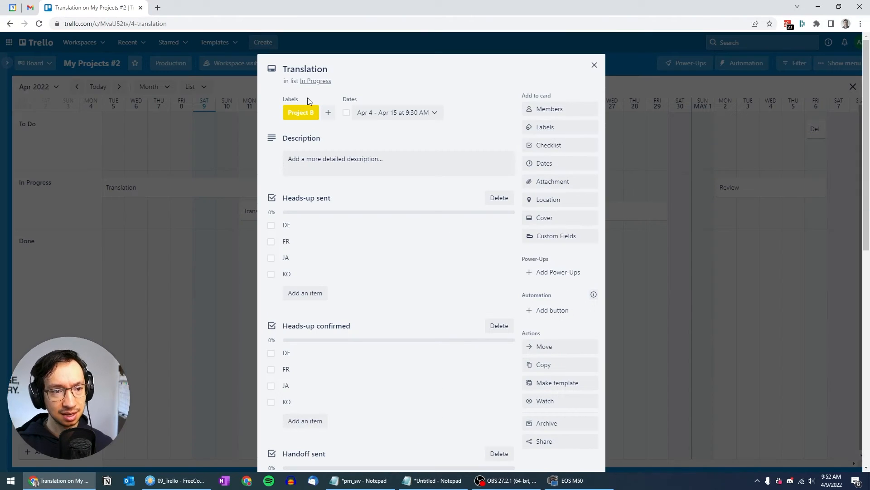
pyautogui.click(338, 68)
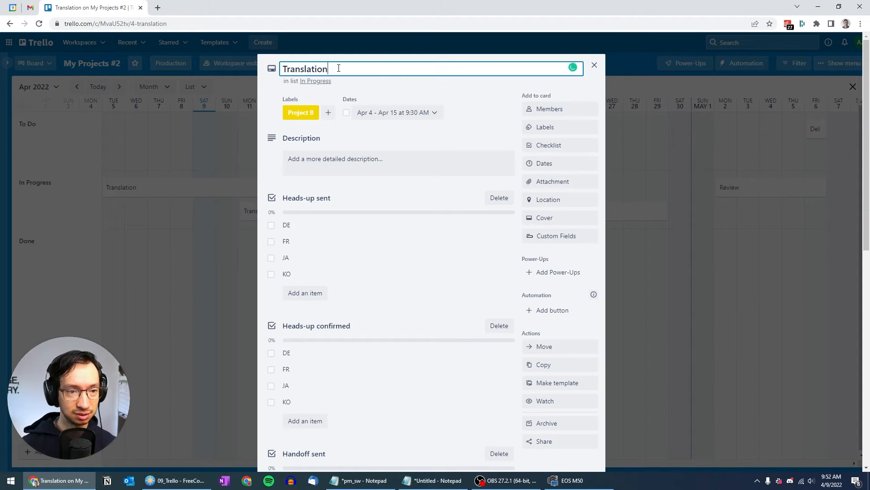
pyautogui.write('Projec')
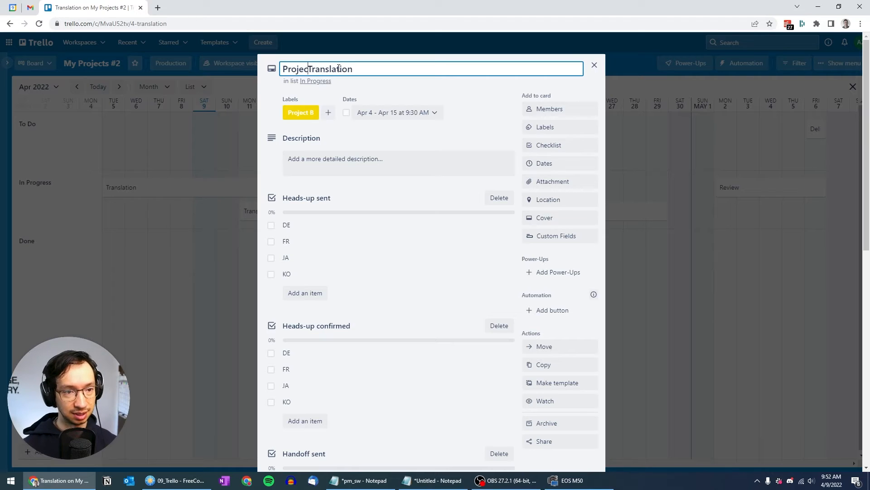
pyautogui.write('t')
pyautogui.write('-')
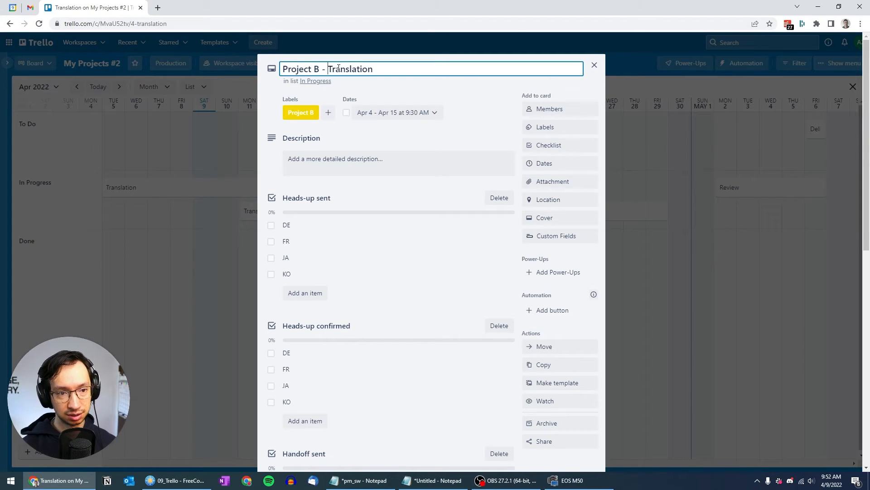
pyautogui.press('BackSpace')
pyautogui.press('BackSpace')
pyautogui.press('BackSpace')
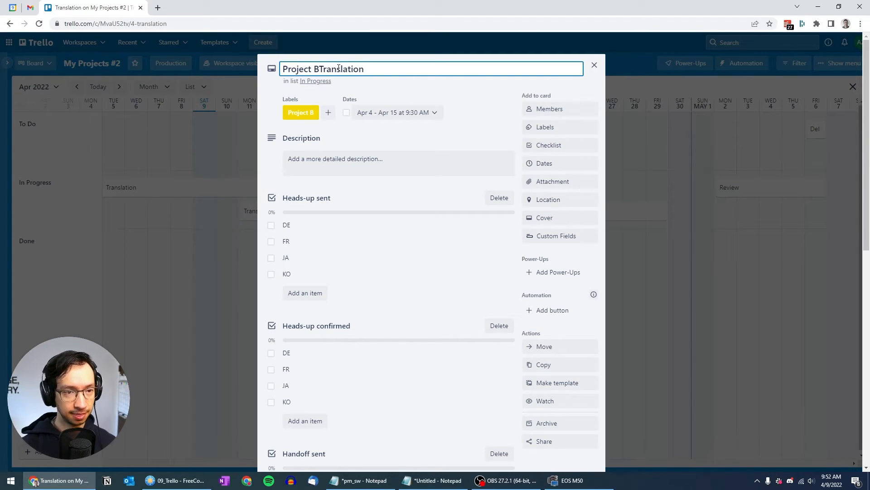
pyautogui.write('-')
pyautogui.press('Return')
pyautogui.press('Escape')
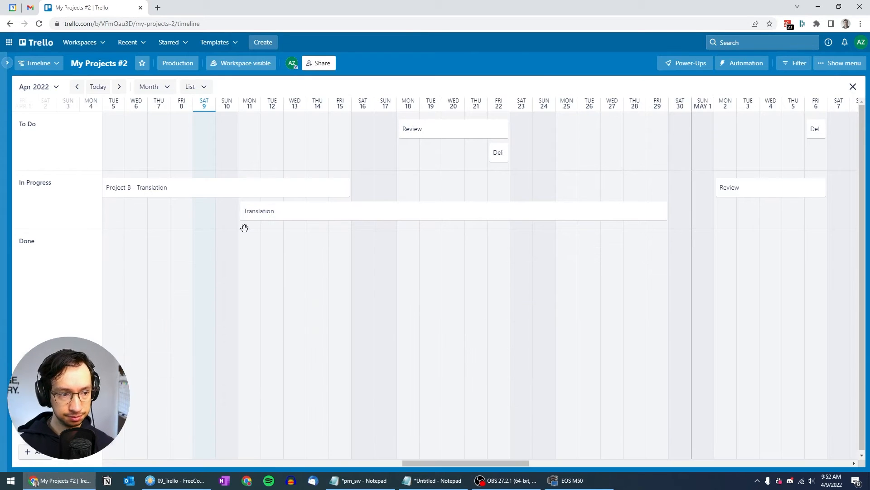
# Group the timeline by label instead of by list
pyautogui.hscroll(-4, 244, 228)
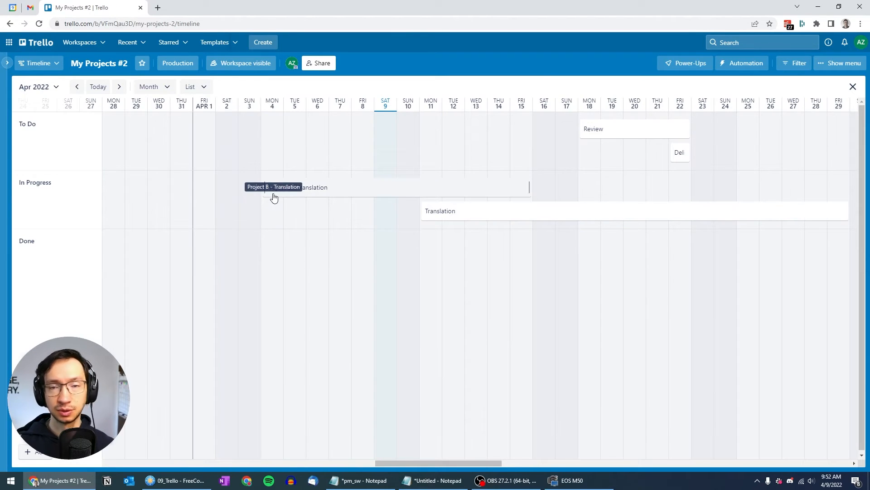
pyautogui.click(203, 92)
pyautogui.click(180, 138)
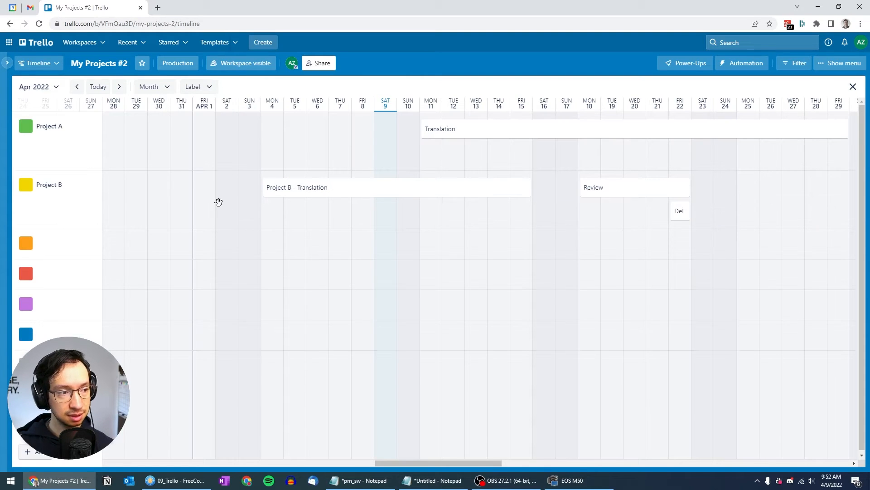
# Compare the translation, review and delivery schedules of Project A and Project B across April and May, and close the timeline
pyautogui.hscroll(8, 217, 205)
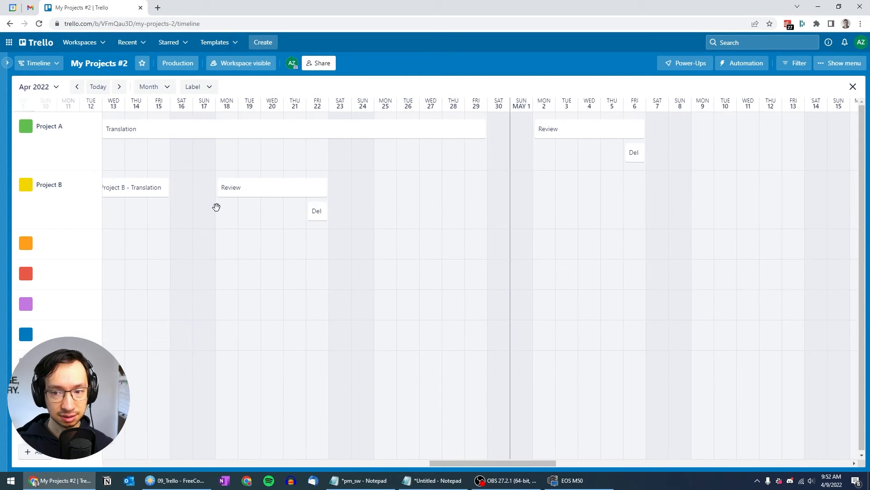
pyautogui.hscroll(-4, 216, 207)
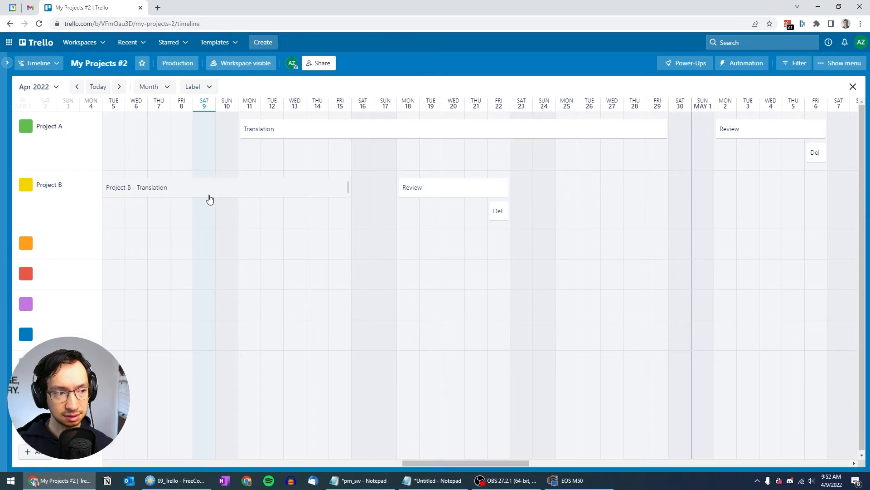
pyautogui.hscroll(4, 227, 188)
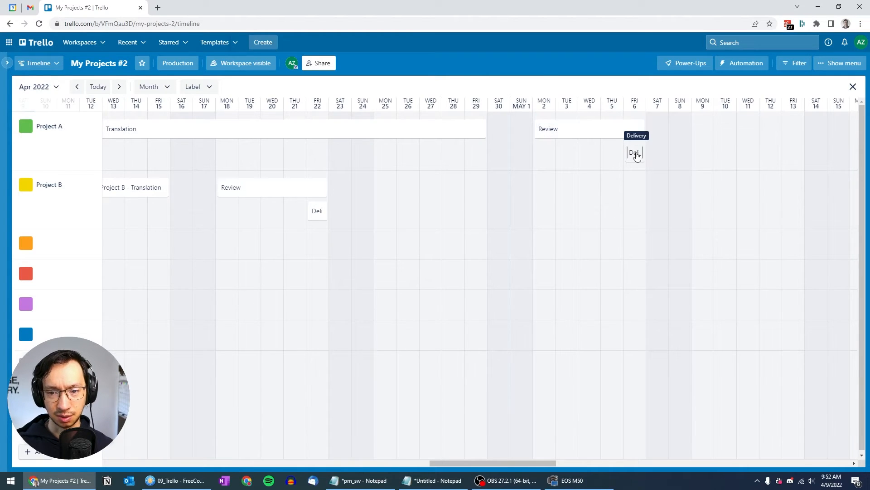
pyautogui.hscroll(-5, 634, 150)
pyautogui.hscroll(-4, 590, 152)
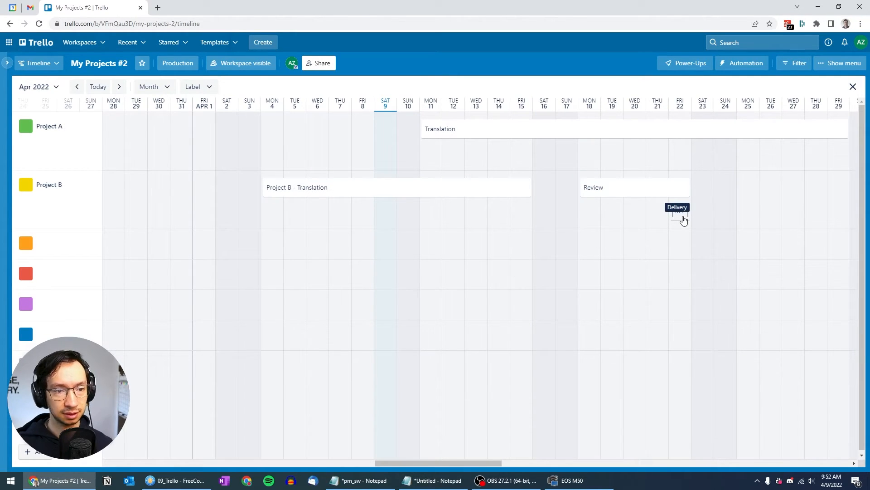
pyautogui.hscroll(5, 684, 219)
pyautogui.hscroll(-5, 683, 219)
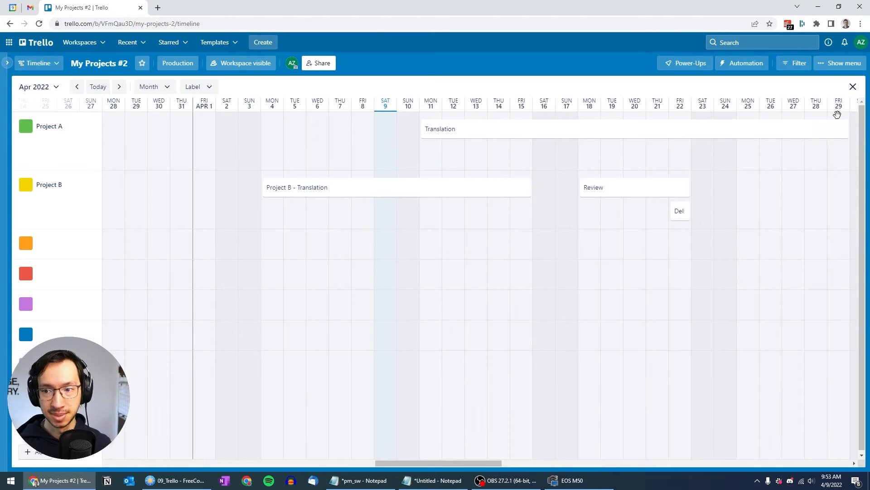
pyautogui.click(851, 87)
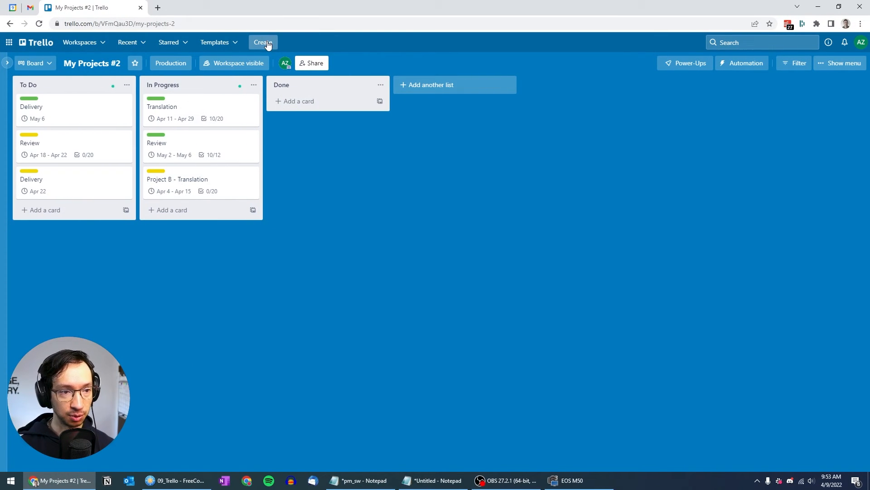
# Create a new board titled "Project A" with the plain blue background
pyautogui.click(267, 43)
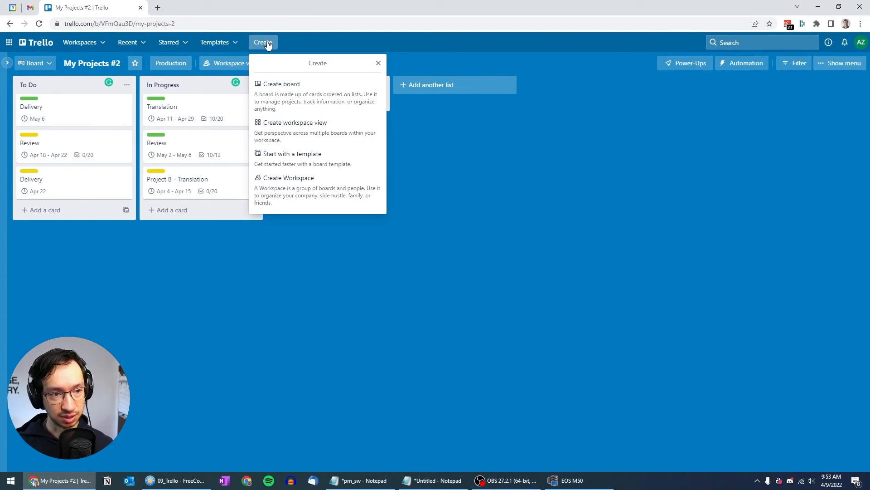
pyautogui.click(275, 87)
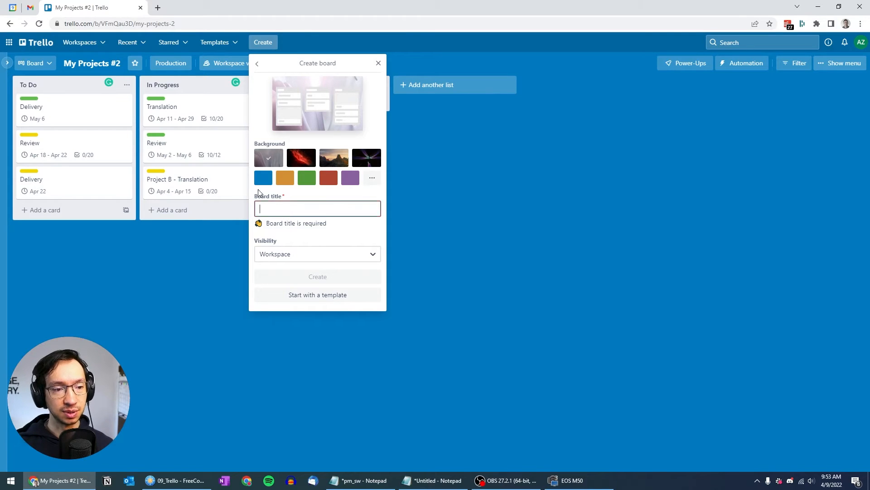
pyautogui.click(263, 177)
pyautogui.click(280, 205)
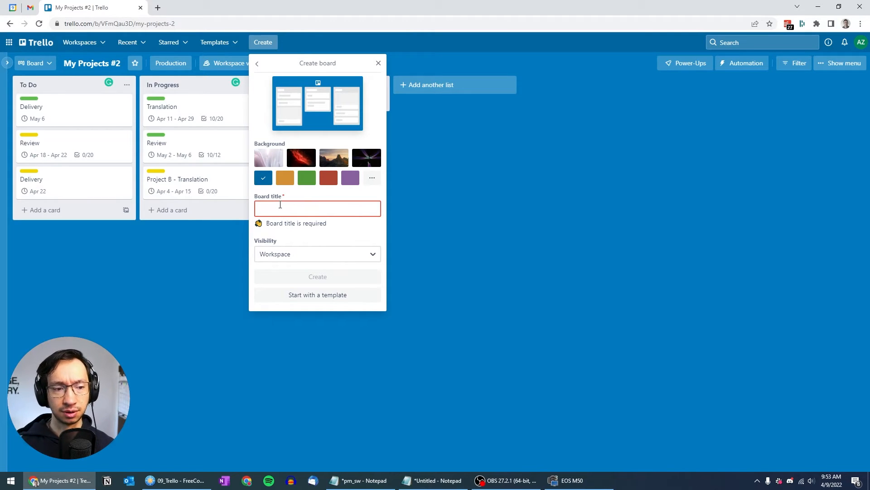
pyautogui.write('Project A')
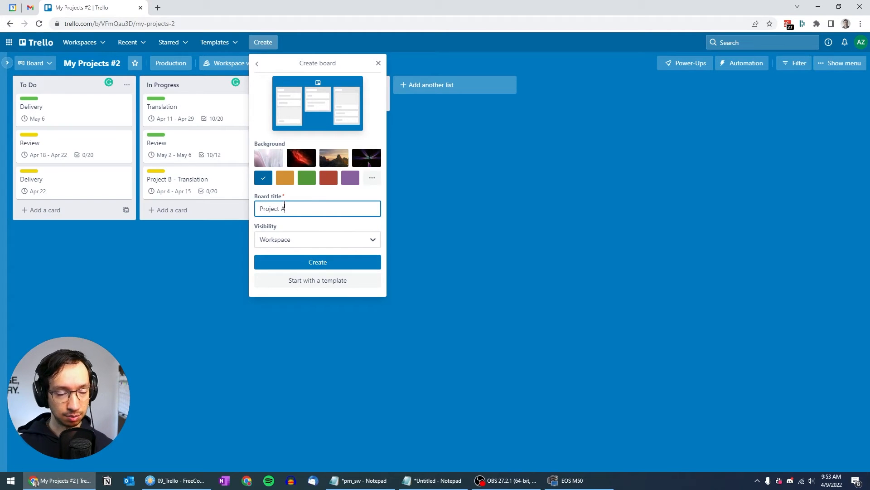
pyautogui.click(325, 262)
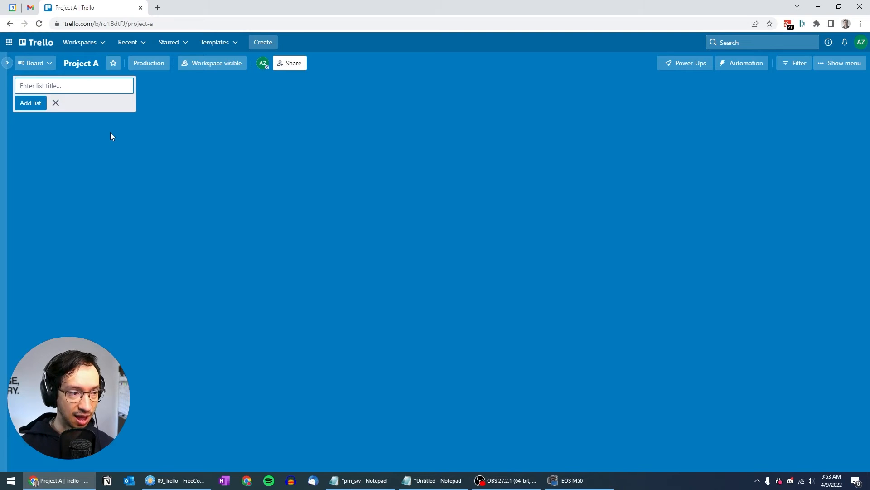
# Add a list titled "asdasd" to the board and create its first card, "Translation - DE"
pyautogui.write('asdasd')
pyautogui.press('Return')
pyautogui.click(49, 101)
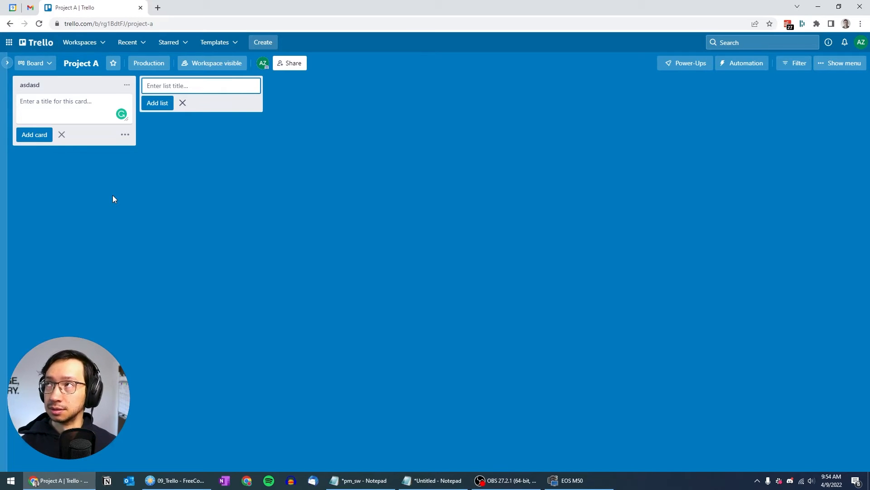
pyautogui.write('Translati')
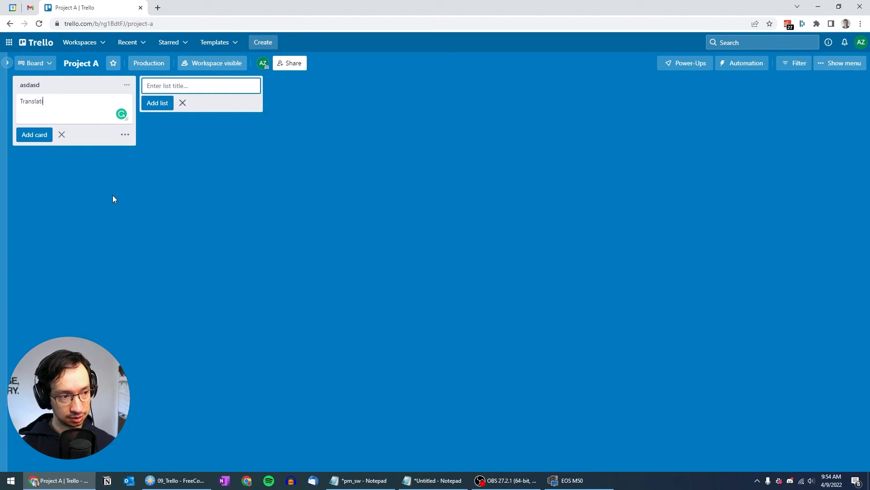
pyautogui.write('on - DE')
pyautogui.press('Return')
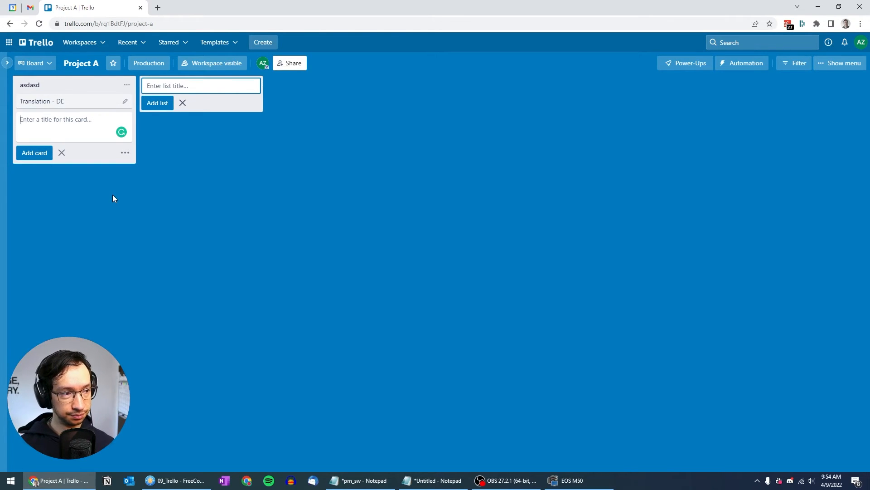
# Add the cards "Translation - FR", "Translation - JA" and "Translation - KO" to the asdasd list
pyautogui.write('Translation')
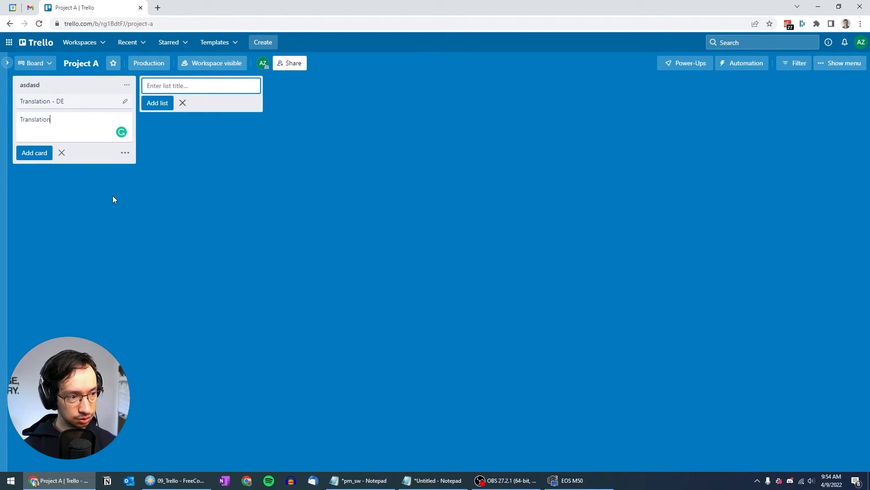
pyautogui.write(' - FR')
pyautogui.press('Return')
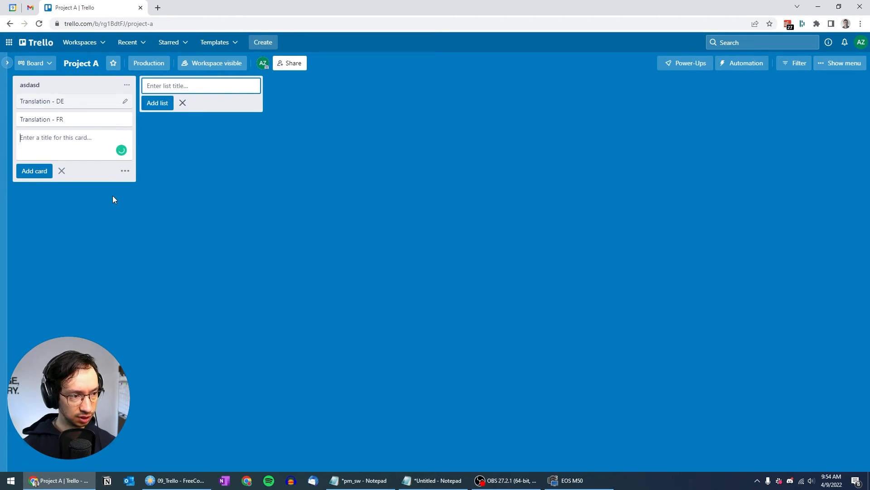
pyautogui.write('Translation - JA')
pyautogui.press('Return')
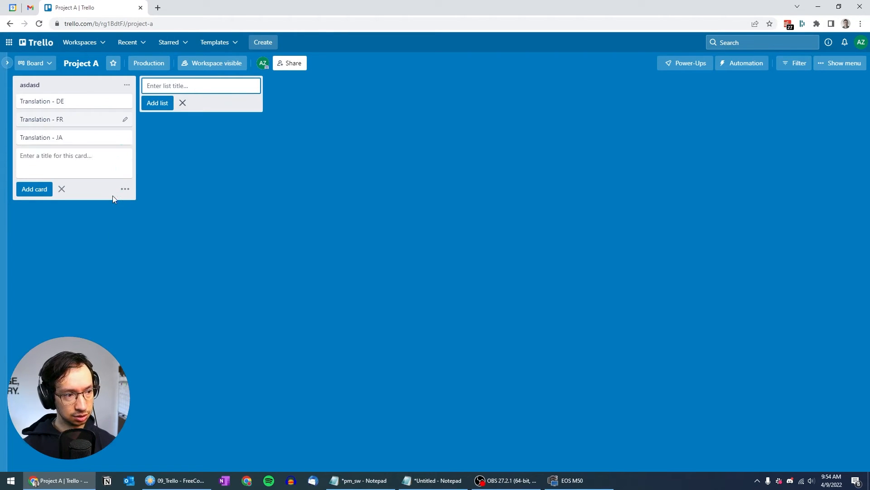
pyautogui.write('Translation - KO')
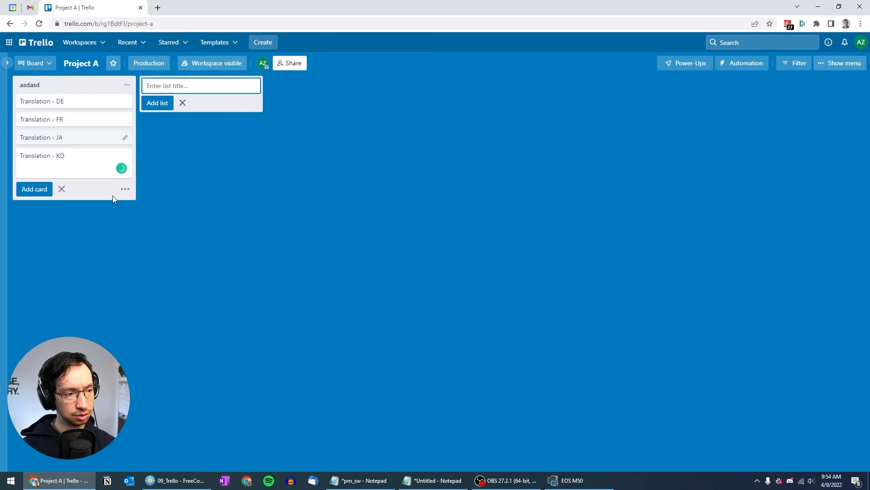
pyautogui.press('Return')
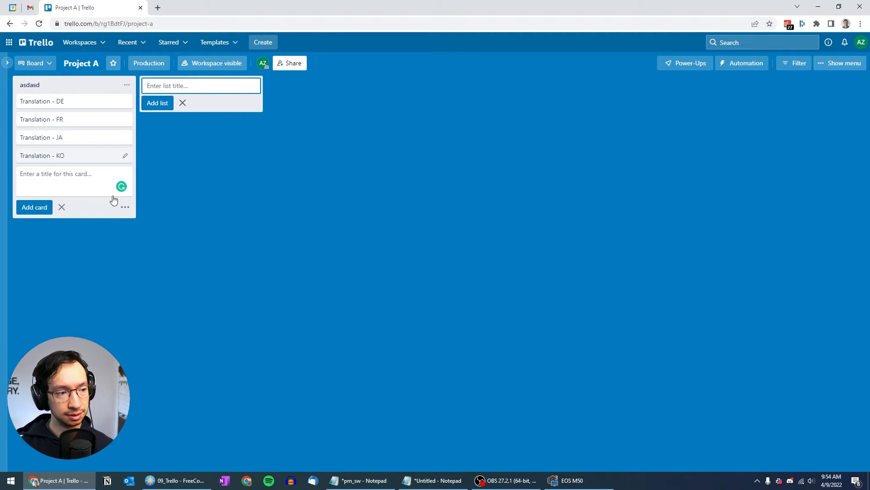
# Add the cards "Review - DE", "Review - FR", "Review - JA" and "Review - KO" to the asdasd list
pyautogui.write('Revi')
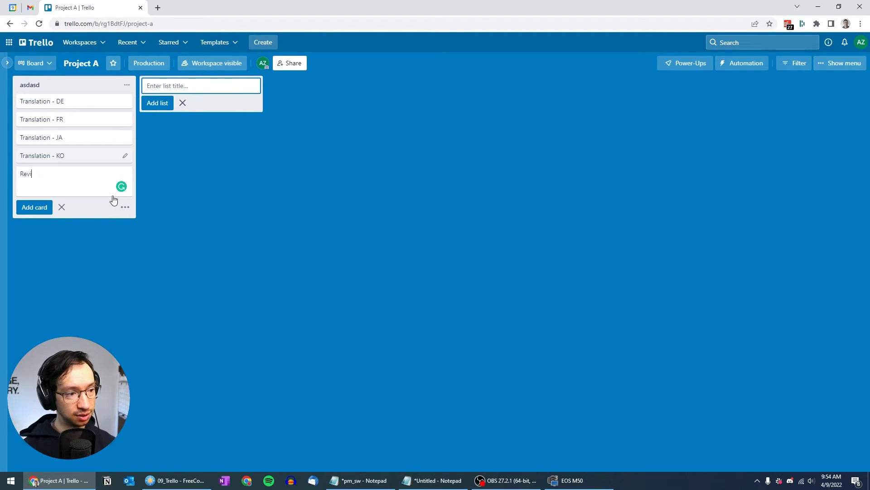
pyautogui.write('ew - DE')
pyautogui.press('Return')
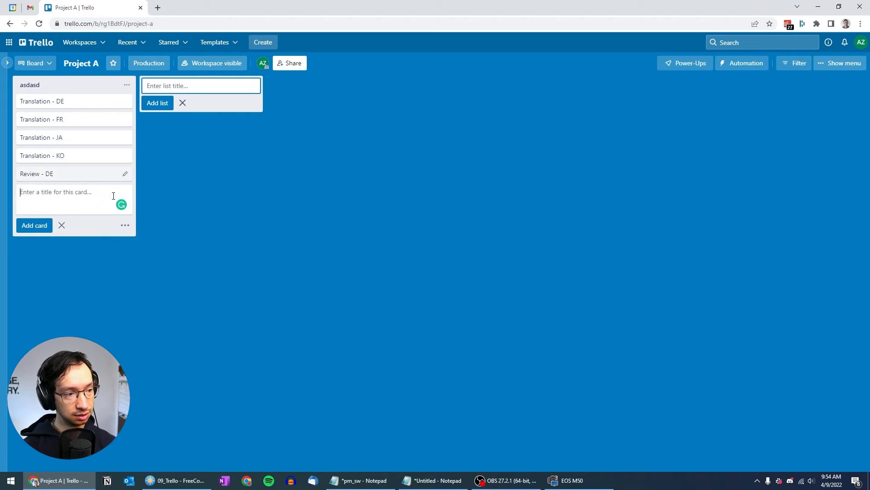
pyautogui.write('Review - FR')
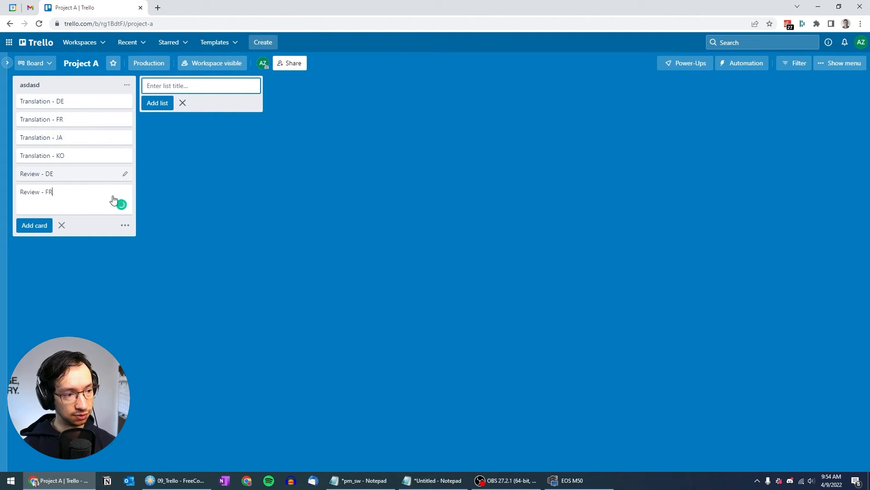
pyautogui.press('Return')
pyautogui.write('Review - JA')
pyautogui.press('Return')
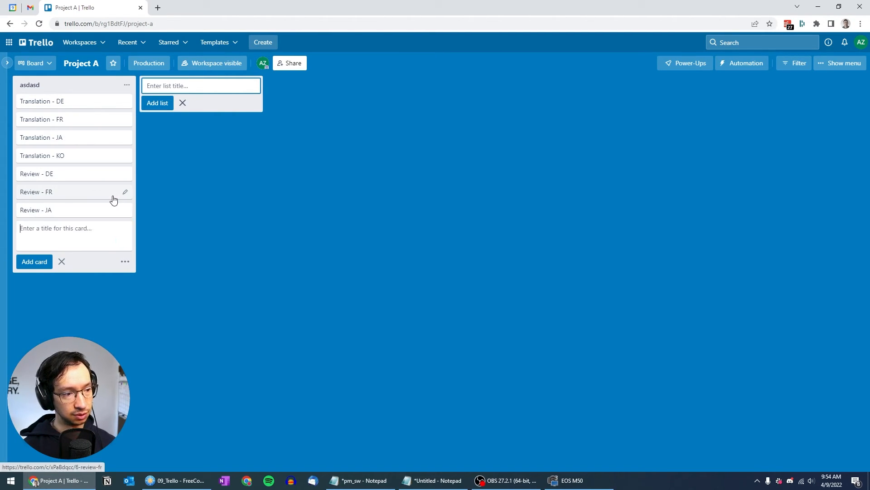
pyautogui.write('Review - KO')
pyautogui.press('Return')
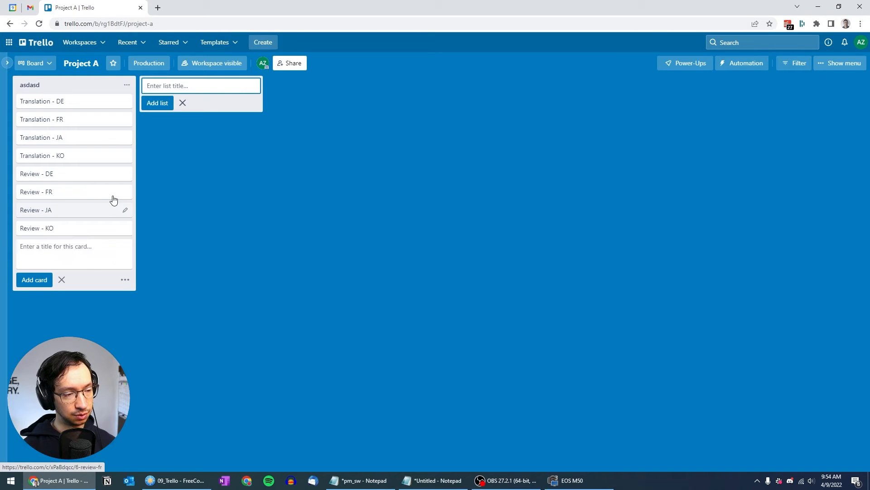
# Add a "Delivery" card at the end of the asdasd list and finish adding cards
pyautogui.write('Delivery')
pyautogui.press('Return')
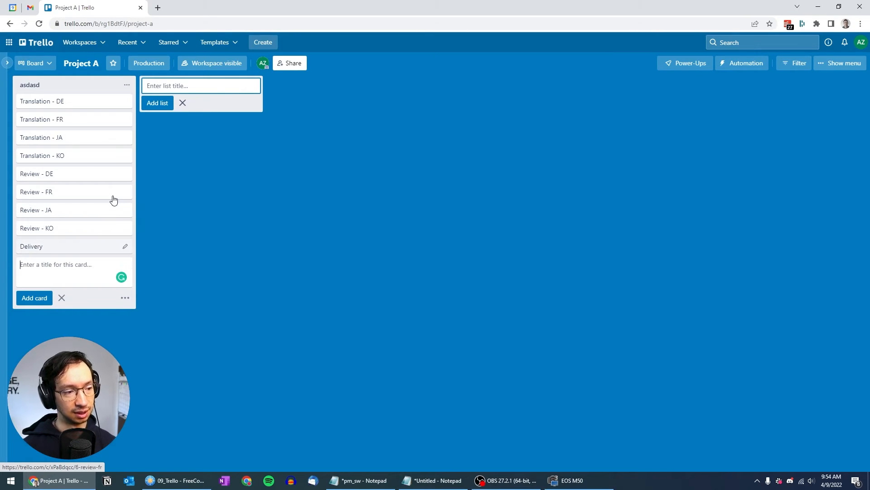
pyautogui.click(226, 253)
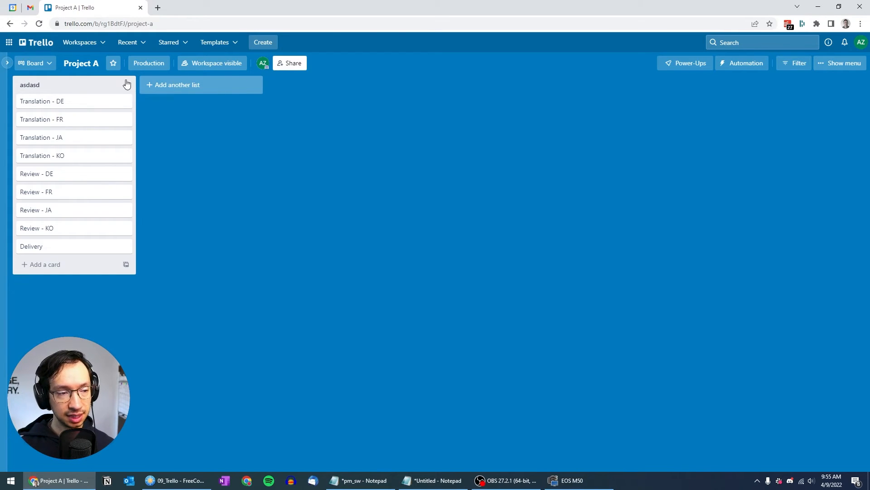
# Rename the asdasd list as "To Do"
pyautogui.click(55, 85)
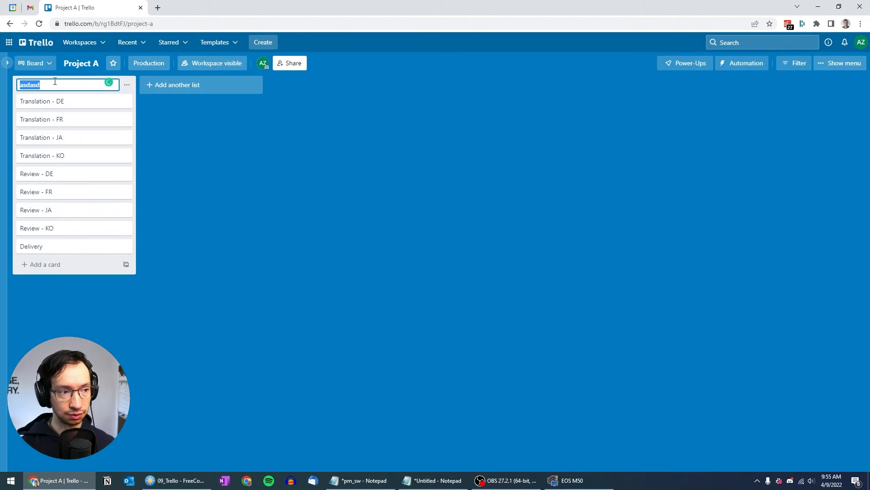
pyautogui.write('T')
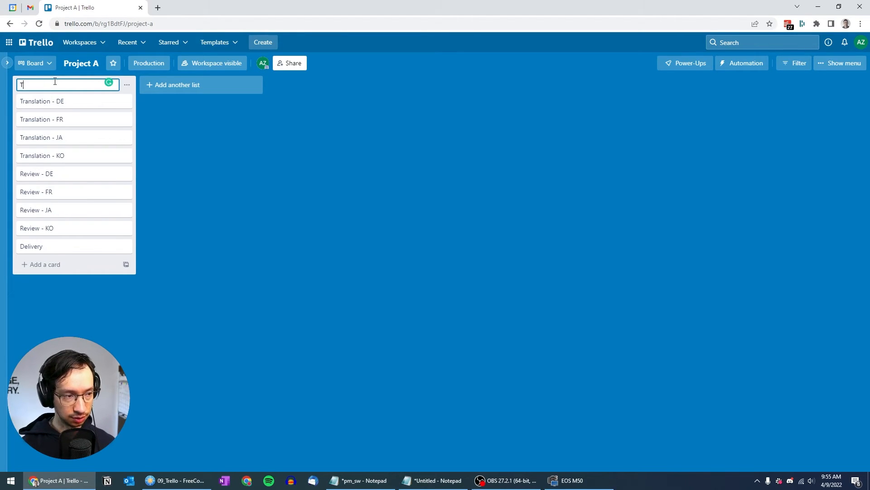
pyautogui.write('o Do')
pyautogui.press('Return')
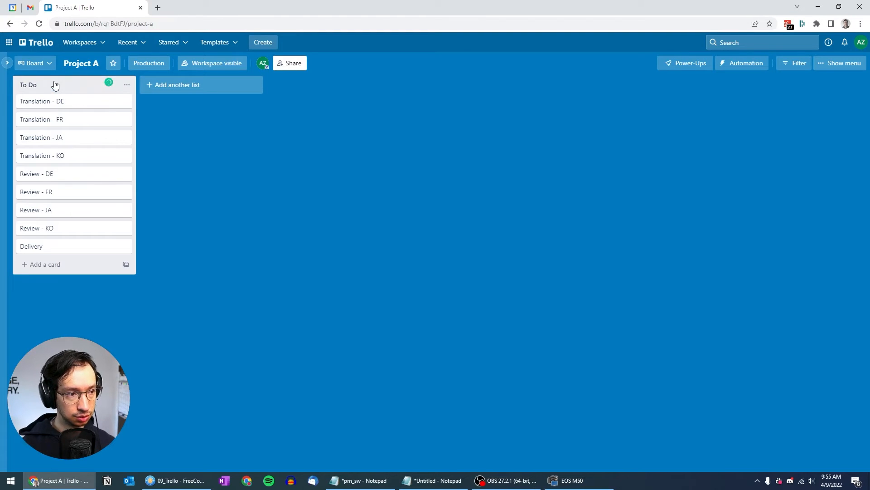
# Add two more lists to the board, titled "In Progress" and "Done", and finish adding lists
pyautogui.click(168, 90)
pyautogui.write('In Pr')
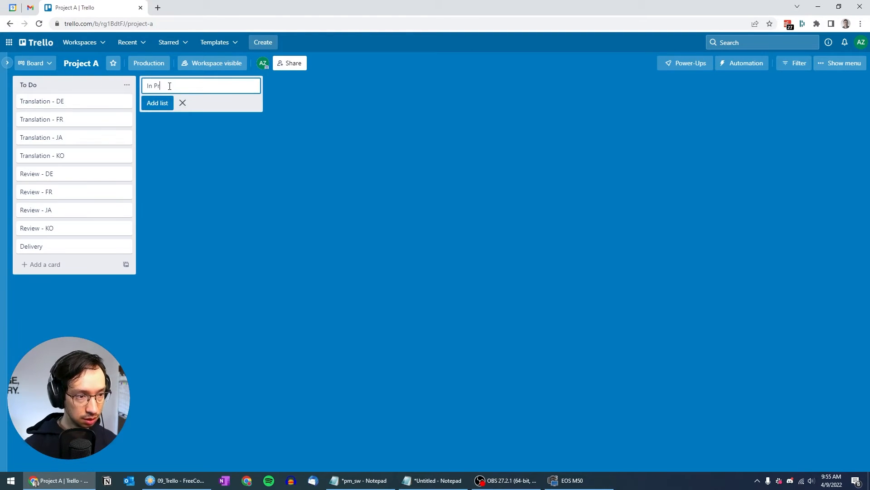
pyautogui.write('ogress')
pyautogui.press('Return')
pyautogui.write('Donbe')
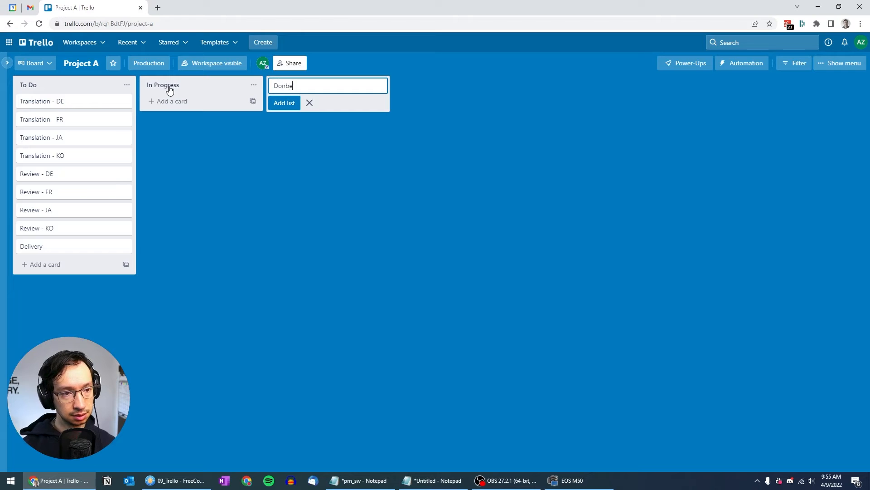
pyautogui.press('Return')
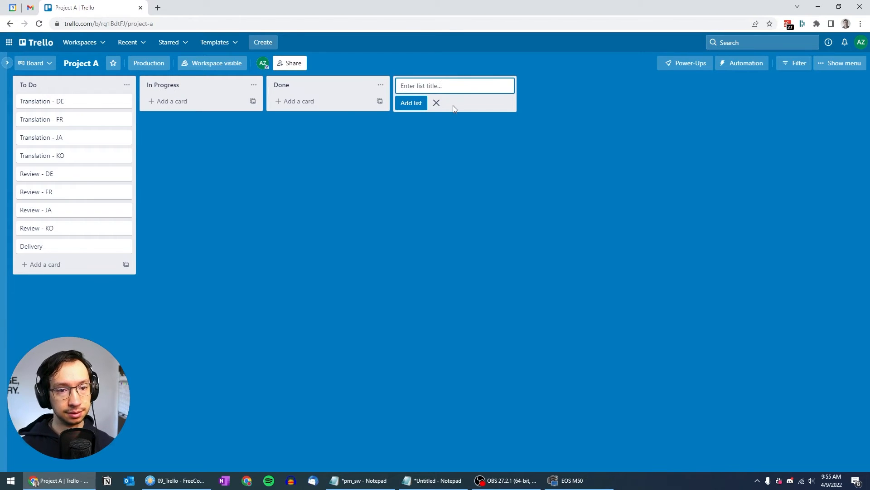
pyautogui.click(436, 103)
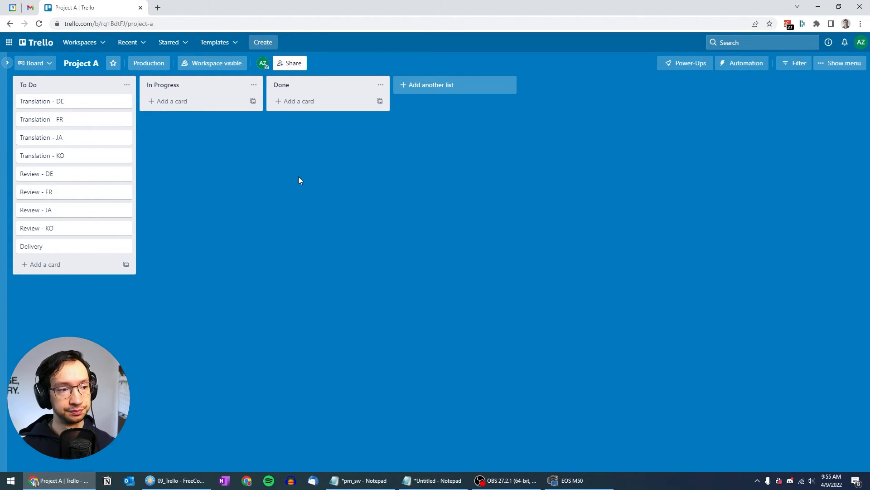
# Set the Translation - DE card's start date to 04/11/2022 and its due date to 04/29/2022
pyautogui.click(90, 104)
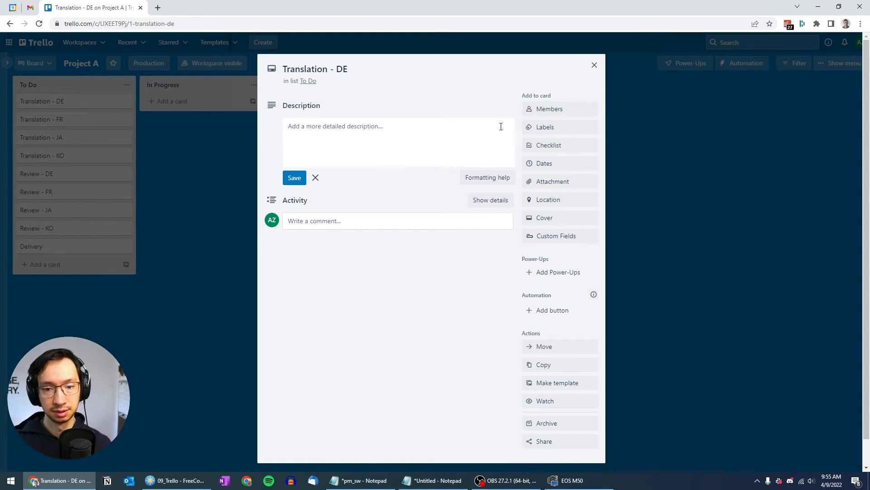
pyautogui.click(538, 166)
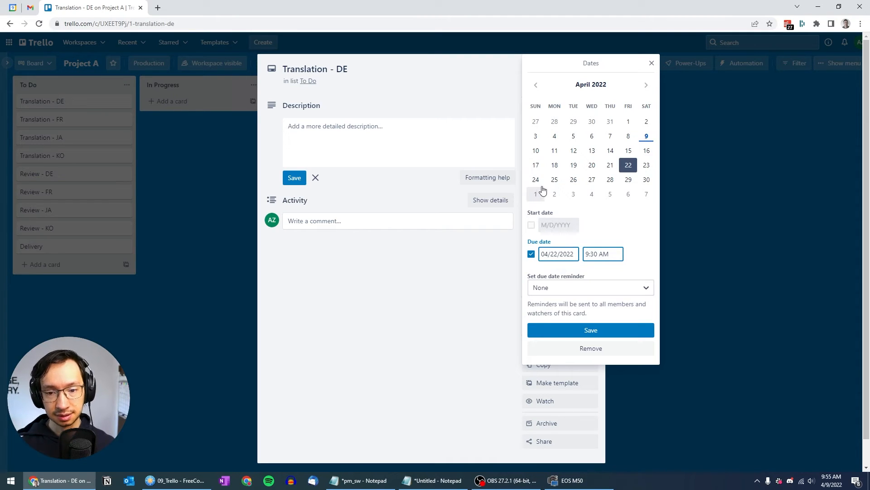
pyautogui.click(531, 225)
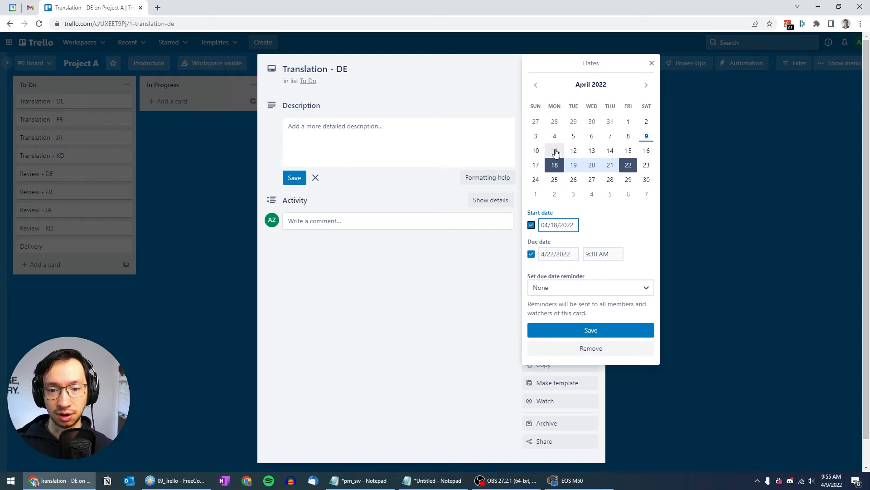
pyautogui.click(555, 151)
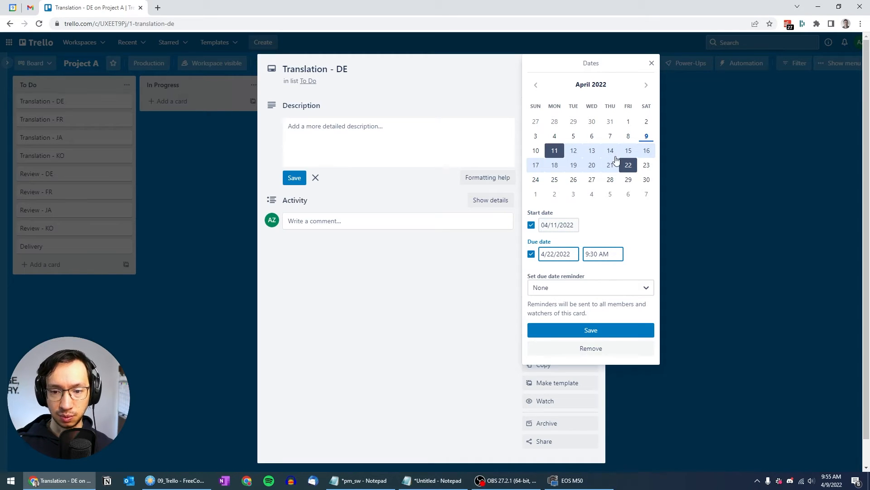
pyautogui.click(628, 181)
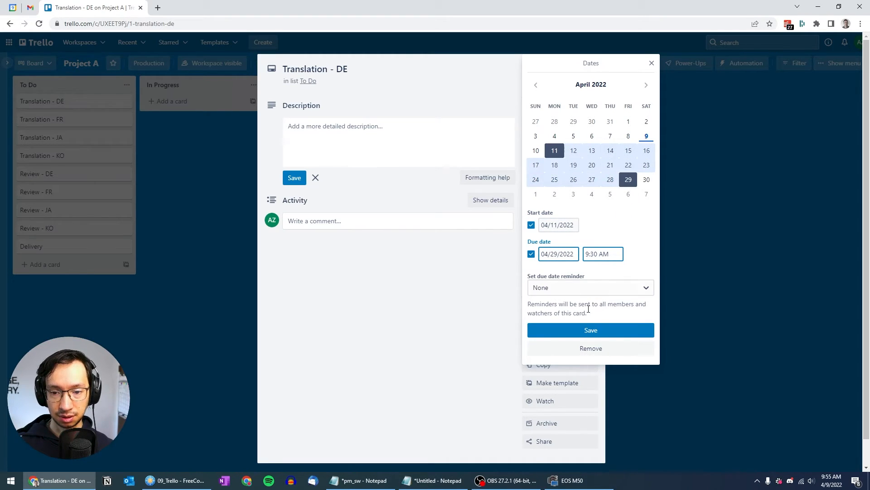
pyautogui.click(591, 331)
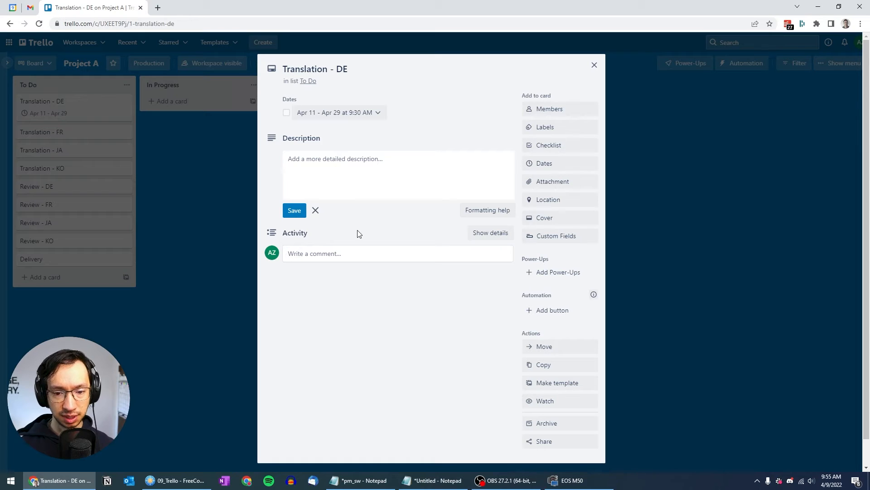
# Add a checklist to the Translation - DE card with the items "Heads-up sent" and "Heads-up confirmed"
pyautogui.click(549, 146)
pyautogui.click(559, 216)
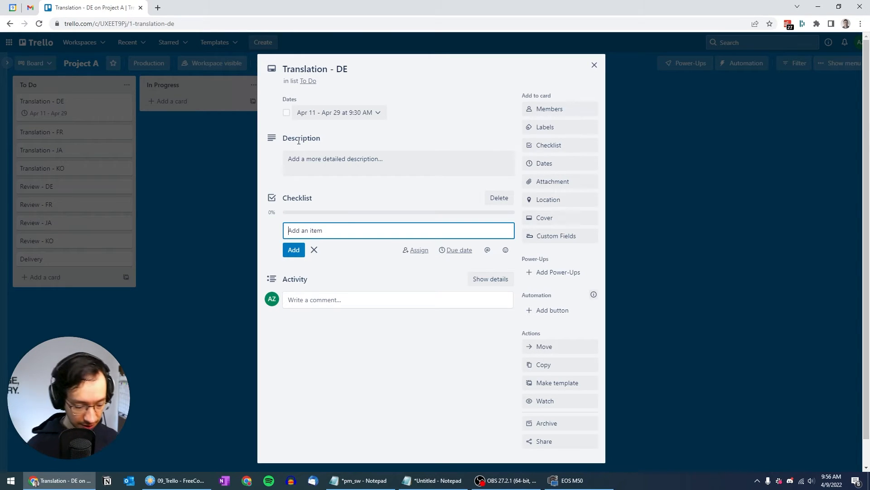
pyautogui.write('H')
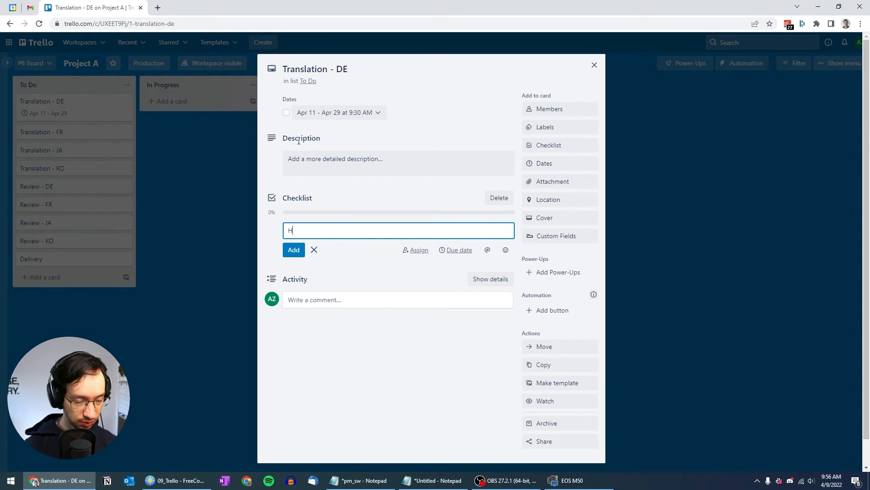
pyautogui.write('eads-up sent')
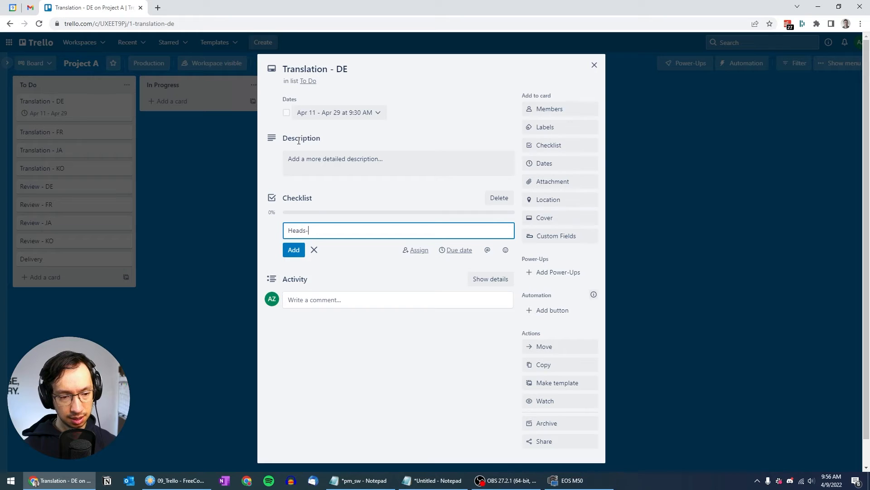
pyautogui.press('Return')
pyautogui.write('Heads-up confirmed')
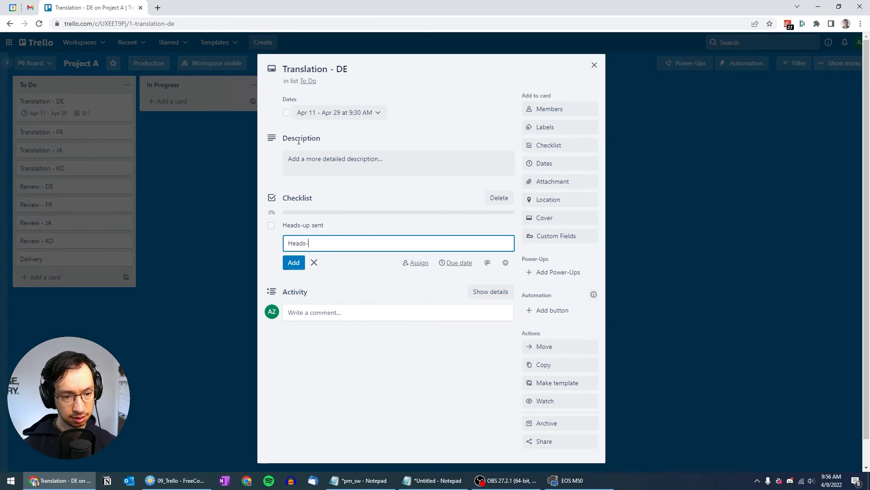
pyautogui.press('Return')
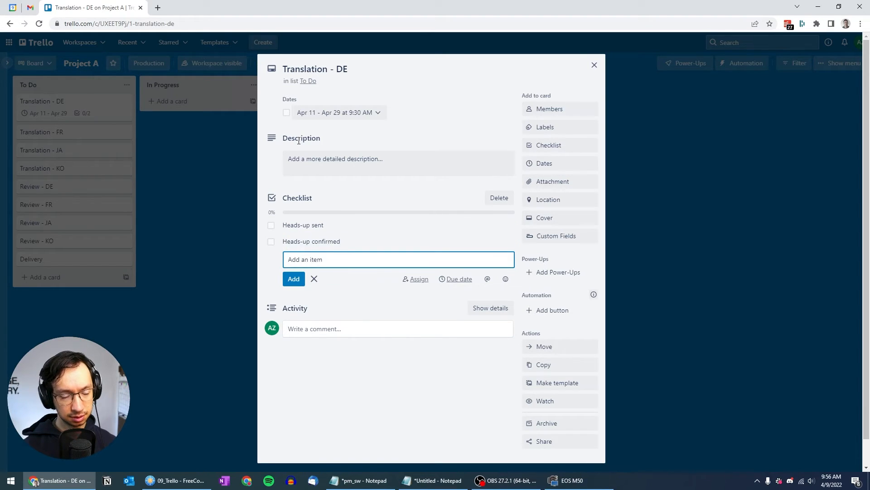
# Add the checklist items "Handoff sent", "Handoff confirmed" and "Delivered" to the Translation - DE card, then close the card
pyautogui.write('Handoff sent')
pyautogui.press('Return')
pyautogui.write('H')
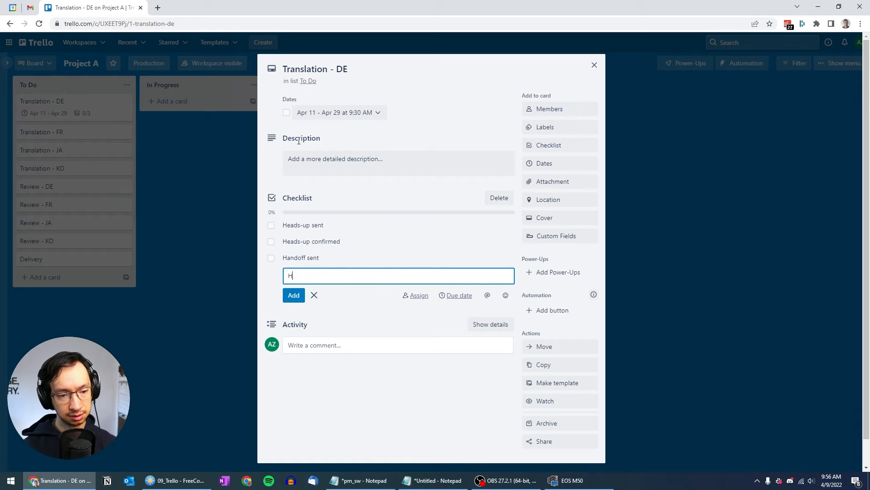
pyautogui.write('andoff confirmed')
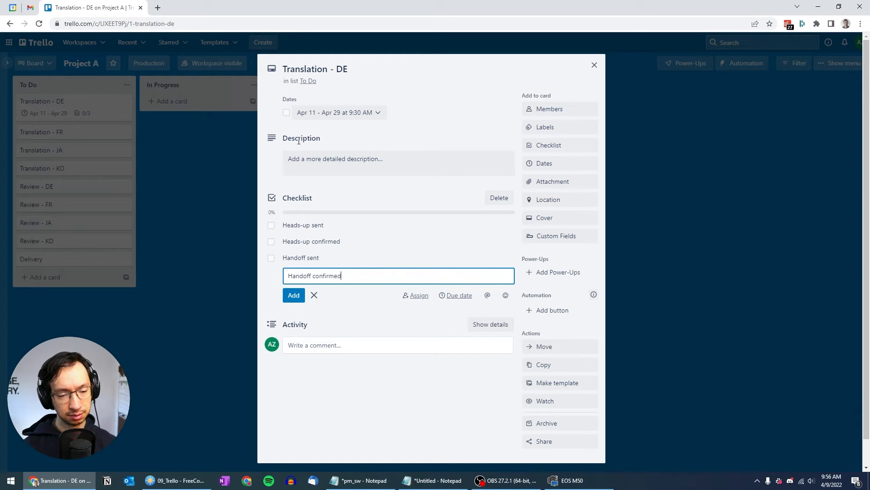
pyautogui.press('Return')
pyautogui.write('Delivered')
pyautogui.press('Return')
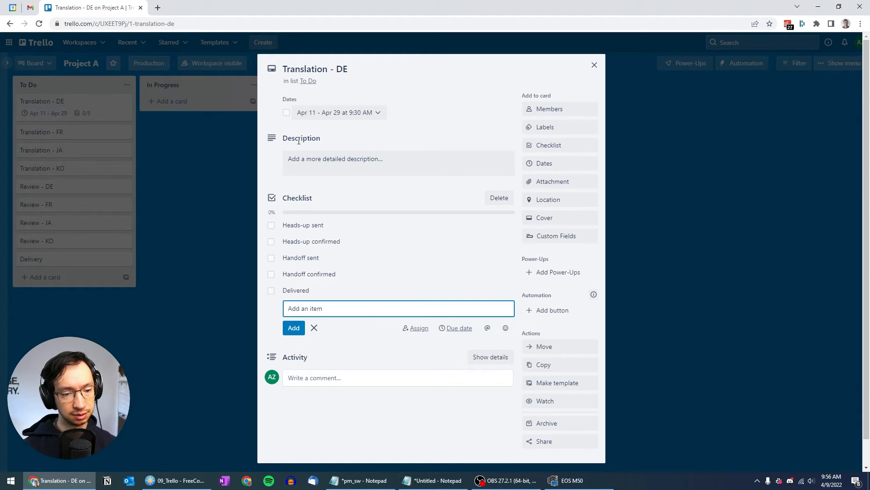
pyautogui.click(314, 328)
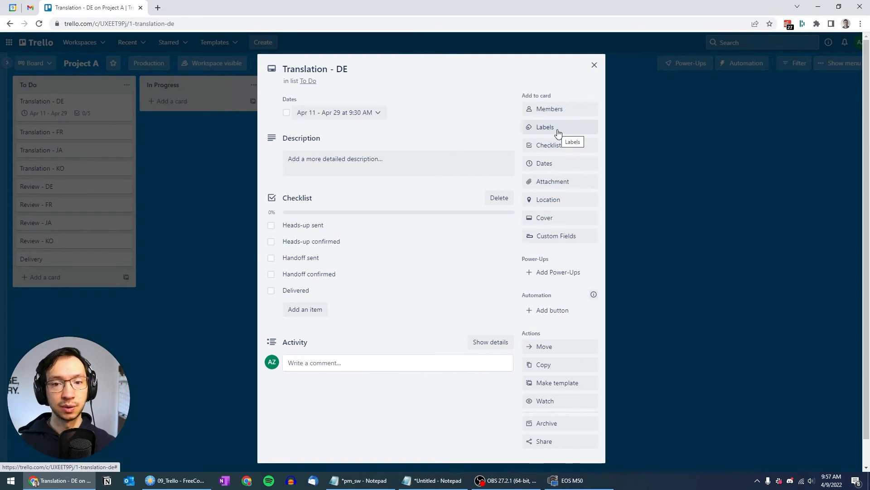
pyautogui.click(183, 161)
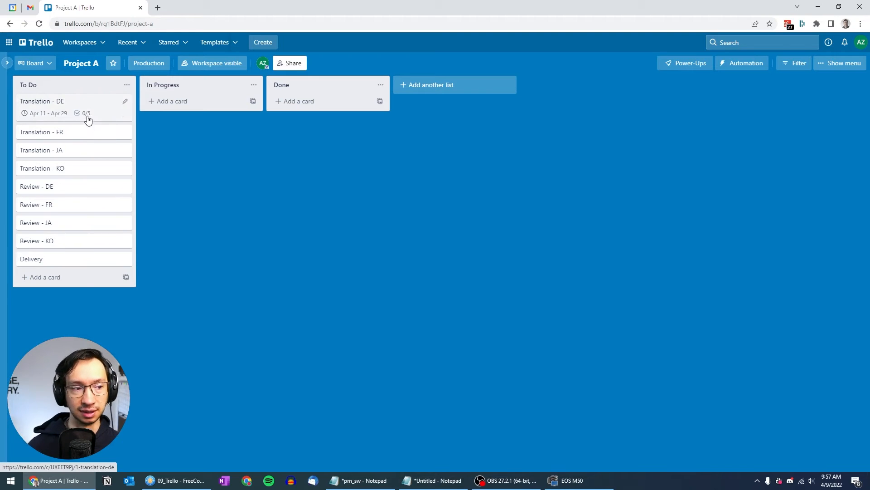
# From the Translation - DE card's labels, name the blue label "Main tasks"
pyautogui.click(99, 110)
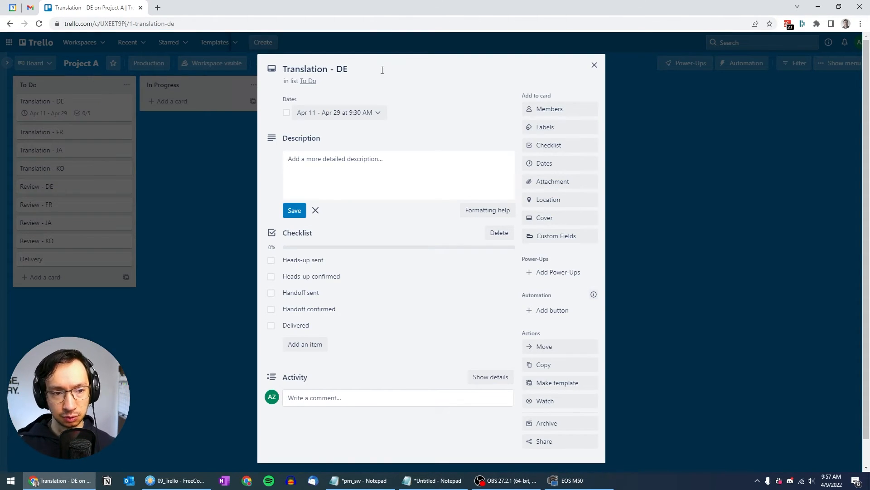
pyautogui.click(546, 127)
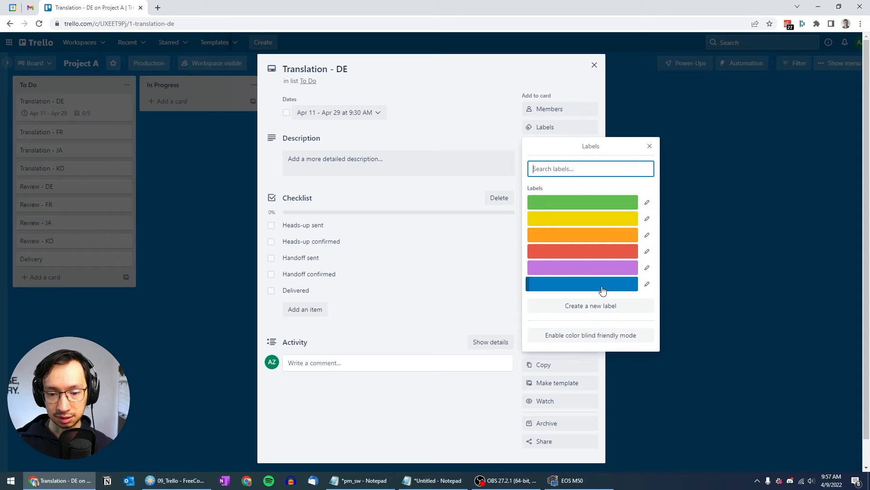
pyautogui.click(647, 284)
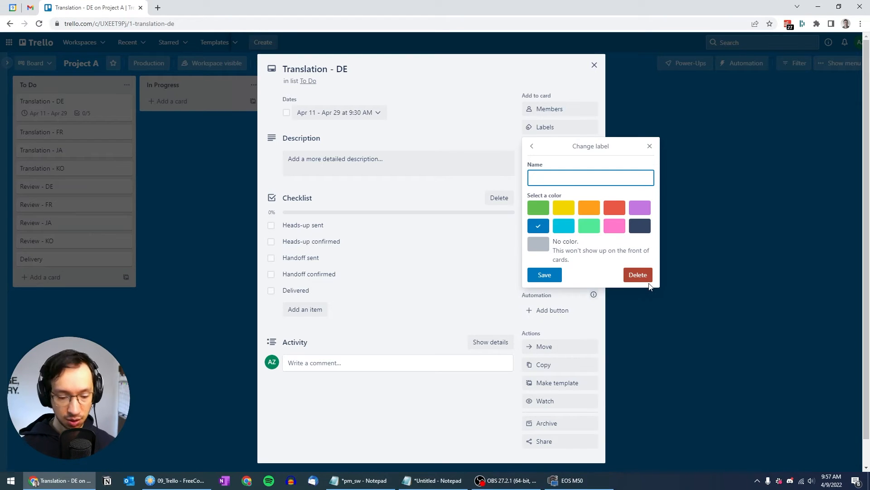
pyautogui.write('Main tasks')
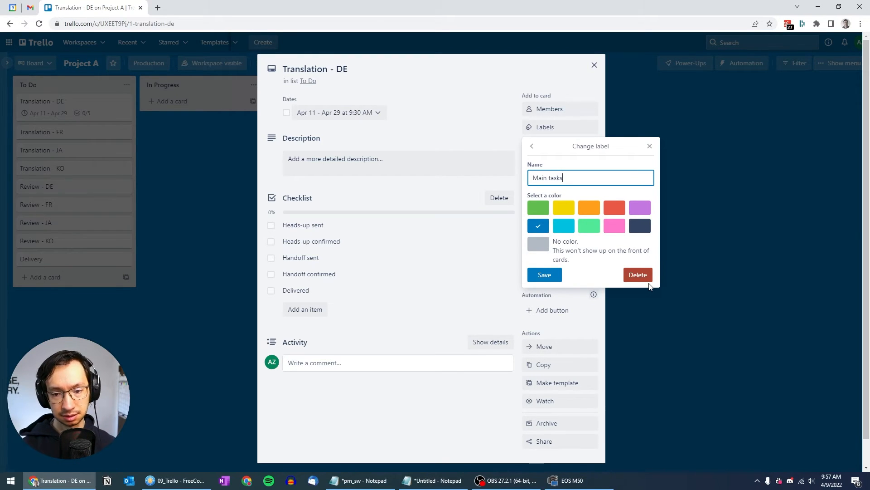
pyautogui.click(557, 276)
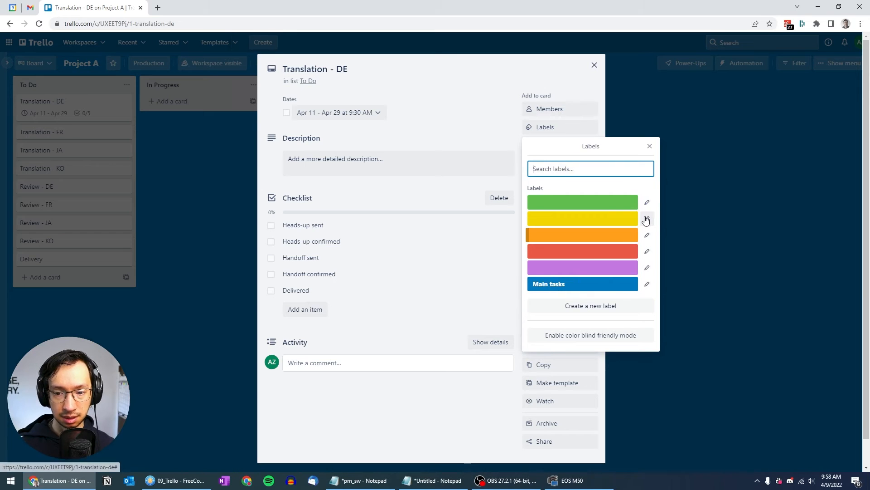
# Name the yellow label "Sub-tasks", apply it to the Translation - DE card and close the card
pyautogui.click(647, 219)
pyautogui.write('Sub-tasks')
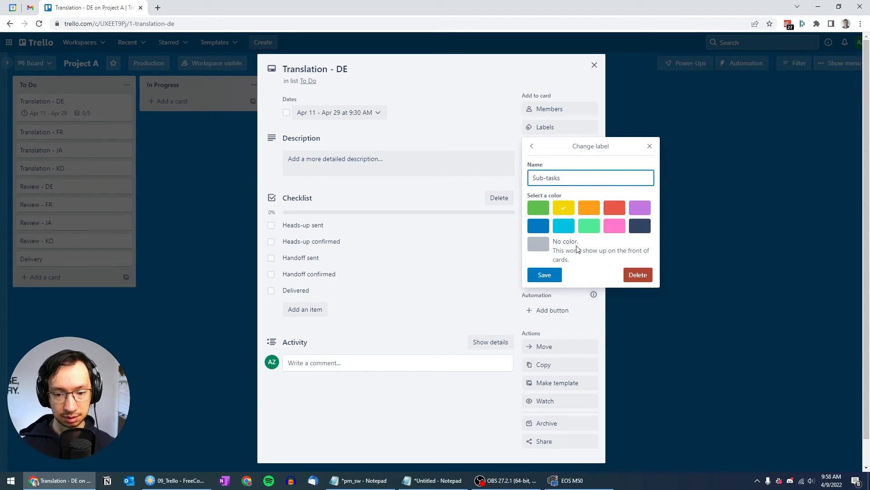
pyautogui.click(545, 273)
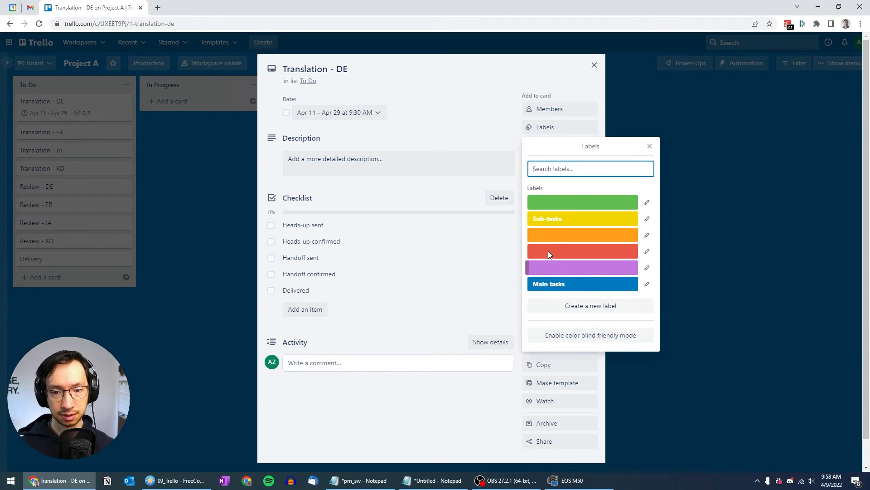
pyautogui.click(552, 223)
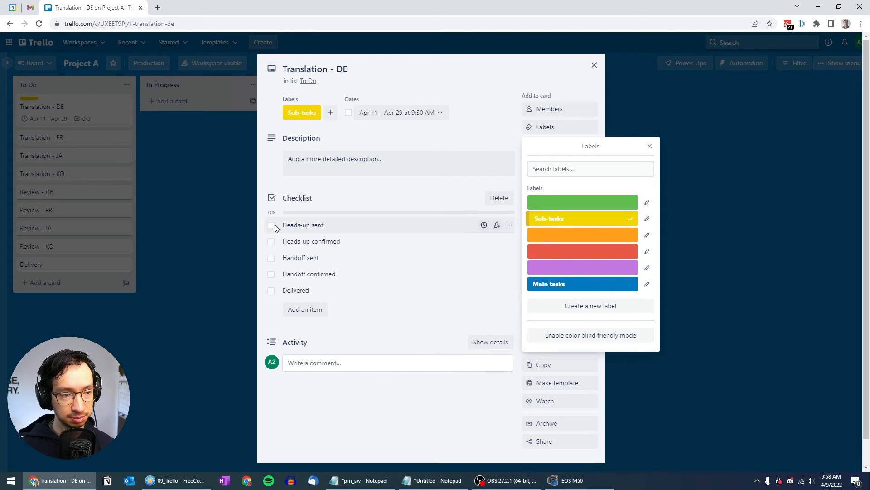
pyautogui.press('Escape')
pyautogui.click(110, 264)
# Apply the blue Main tasks label to the Delivery card and return to the board
pyautogui.click(53, 266)
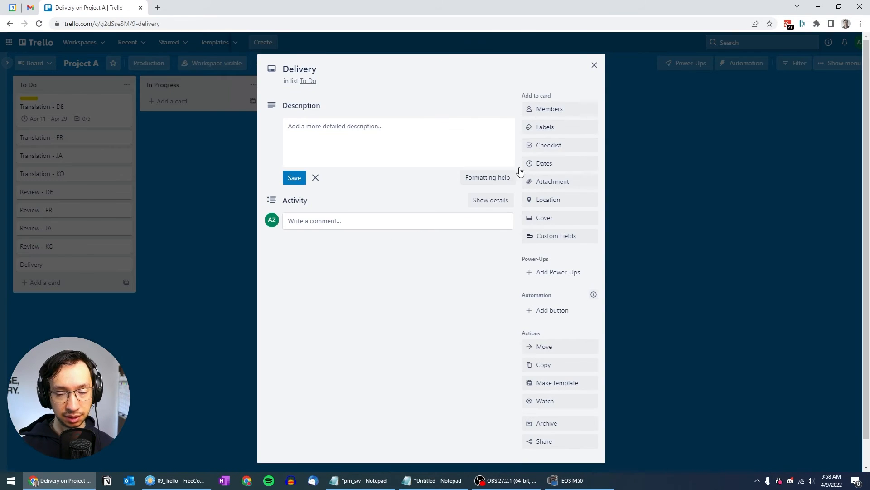
pyautogui.click(552, 129)
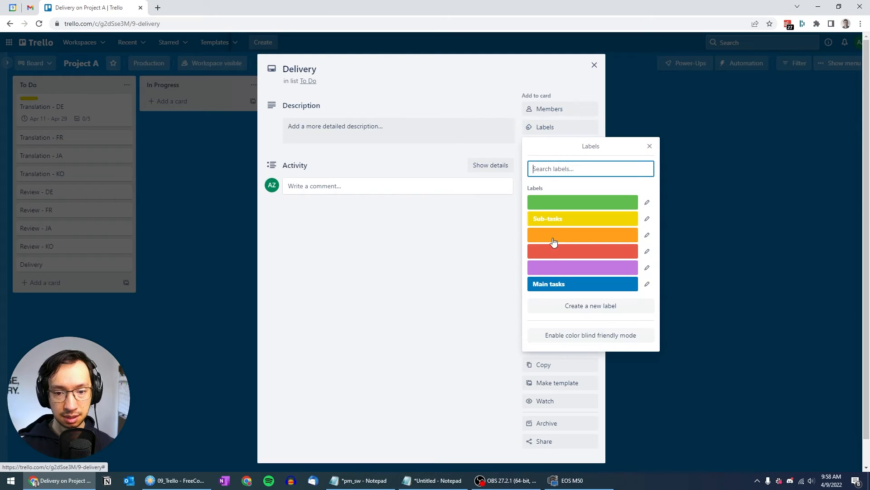
pyautogui.click(555, 285)
pyautogui.click(197, 276)
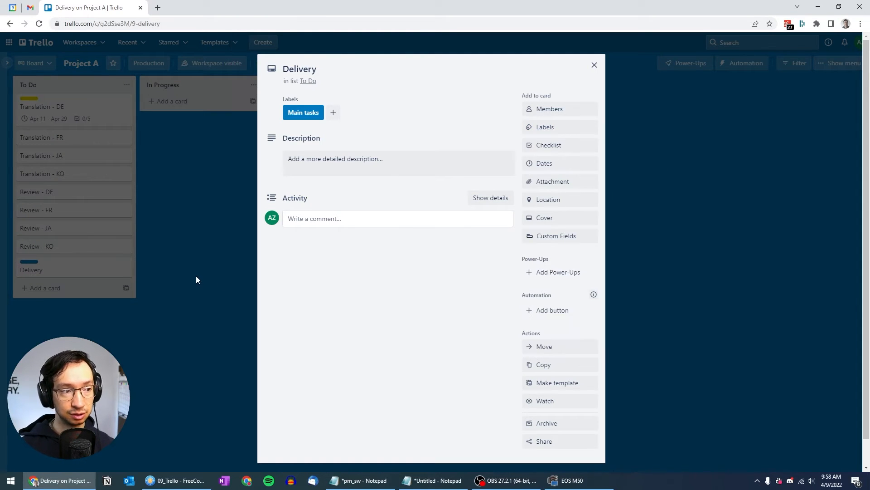
pyautogui.click(196, 276)
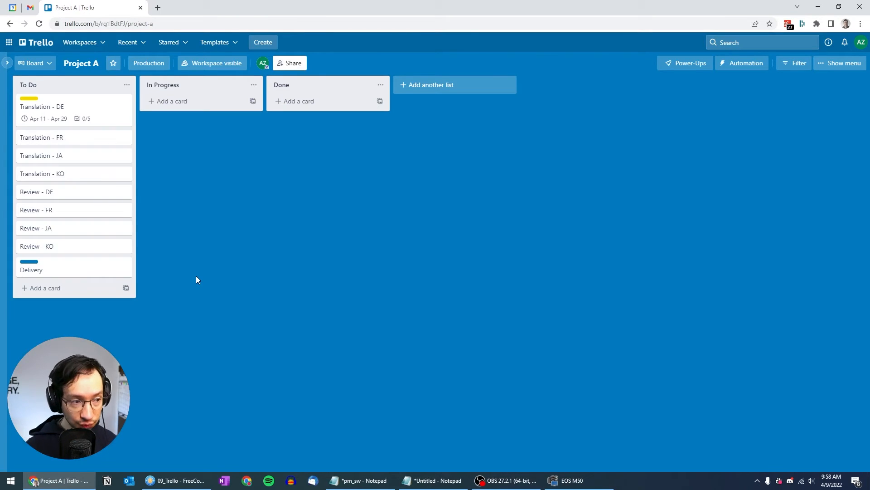
# Examine the label options and details of the Translation - DE card, then return to the board
pyautogui.click(72, 111)
pyautogui.click(557, 126)
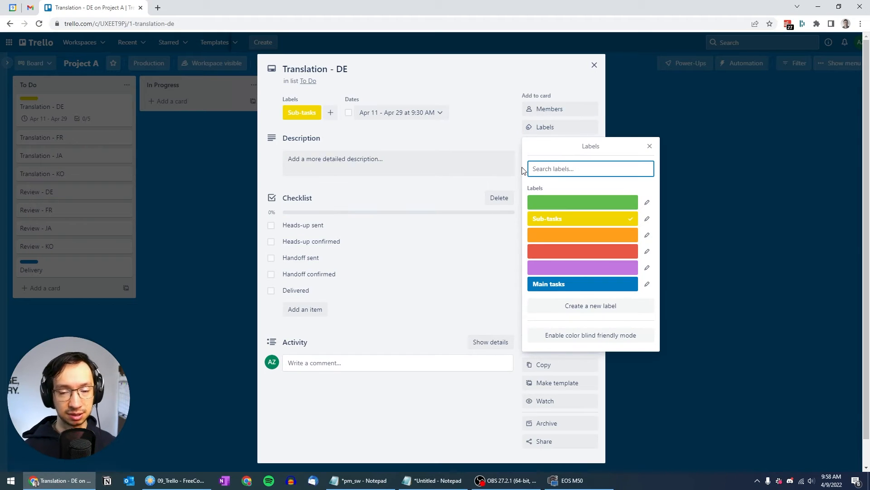
pyautogui.click(208, 226)
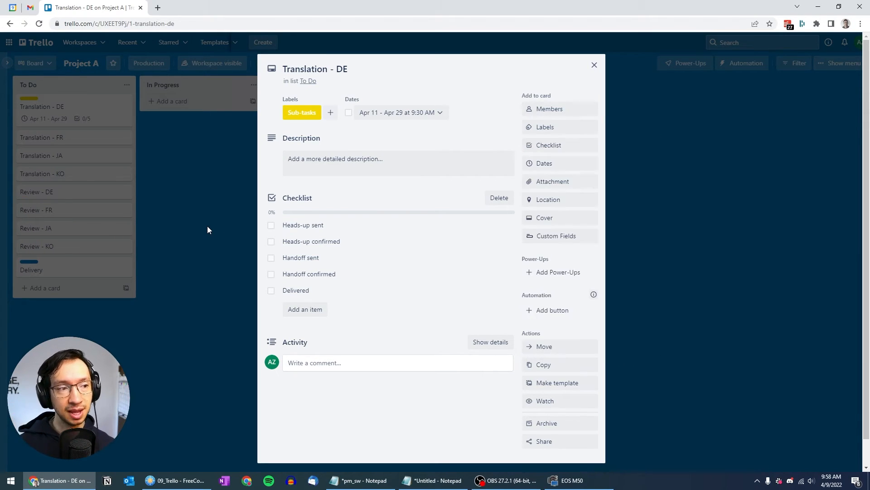
pyautogui.click(208, 226)
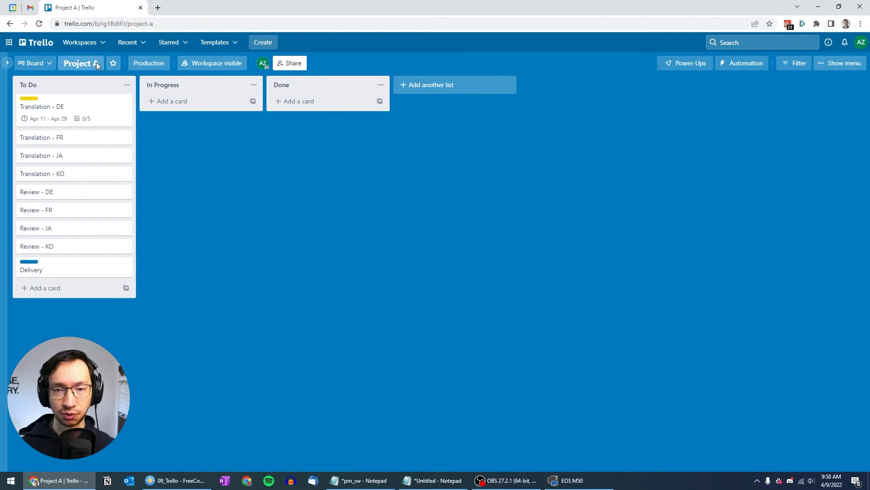
pyautogui.click(82, 108)
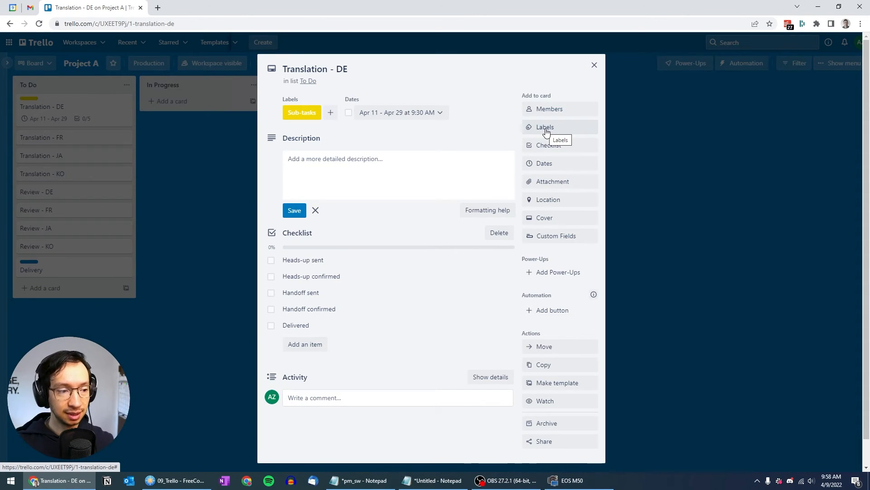
pyautogui.click(166, 161)
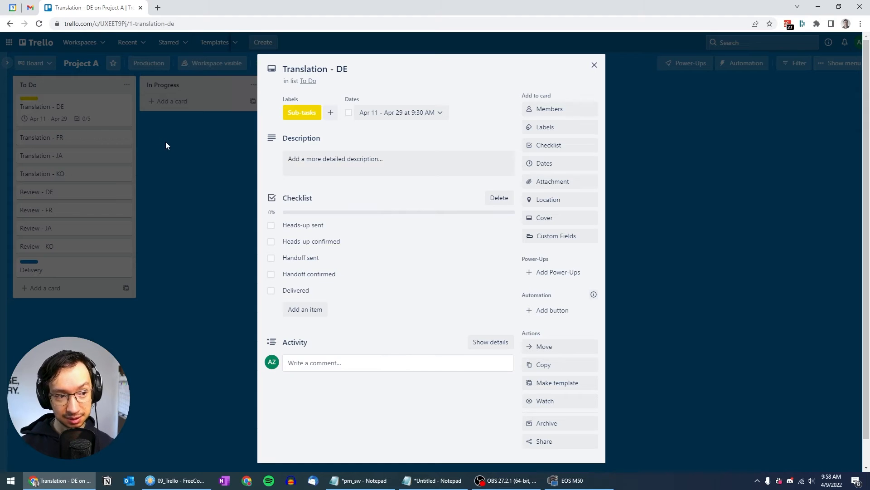
pyautogui.click(166, 145)
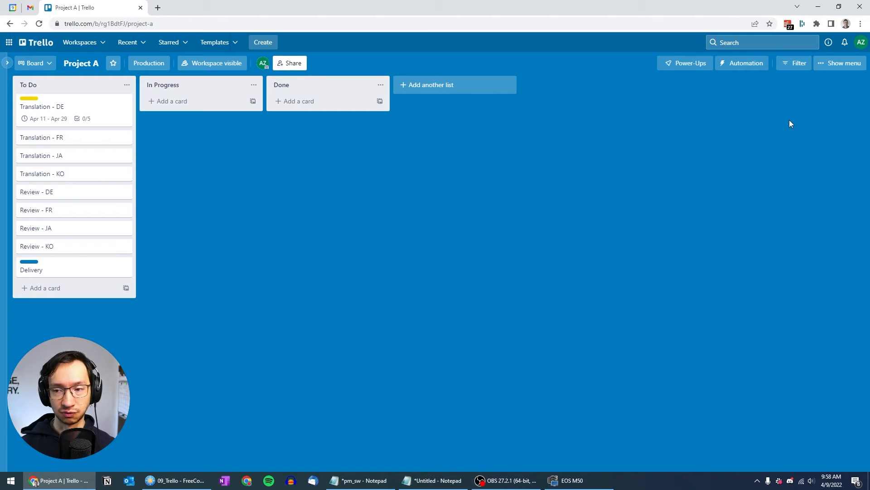
# Examine the board's filter options, then look over the Translation - DE card and close it
pyautogui.click(792, 63)
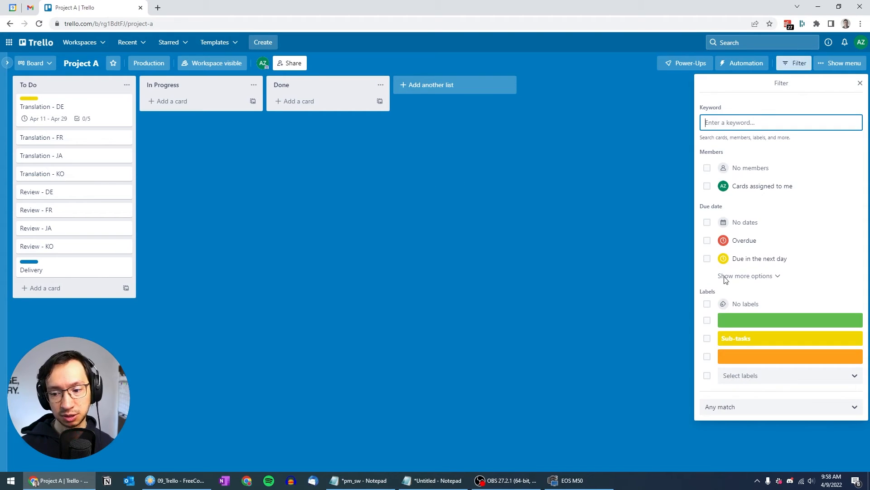
pyautogui.click(598, 310)
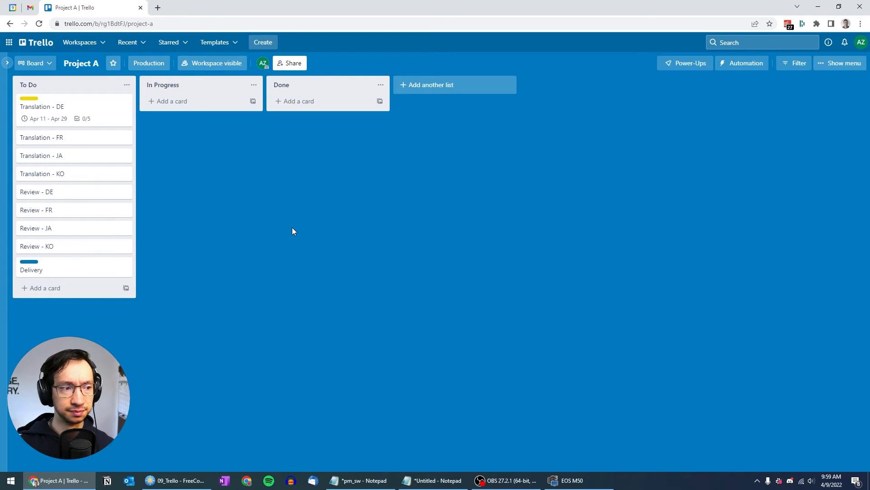
pyautogui.click(82, 107)
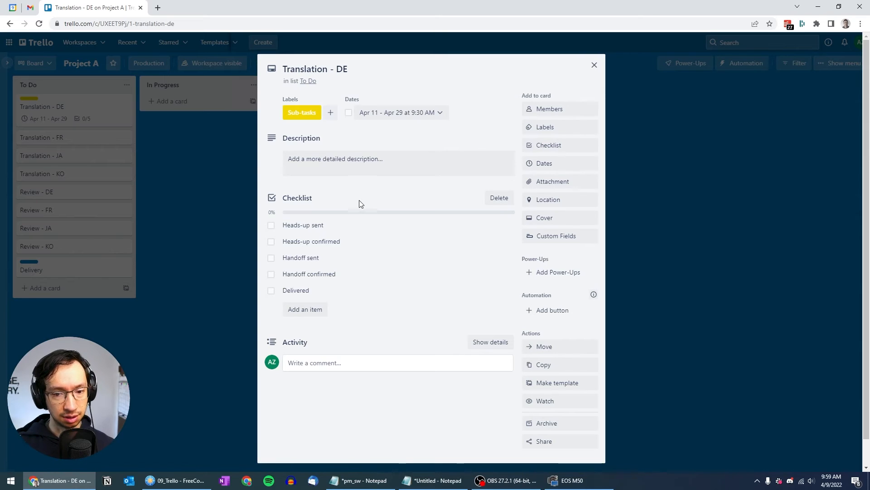
pyautogui.click(595, 65)
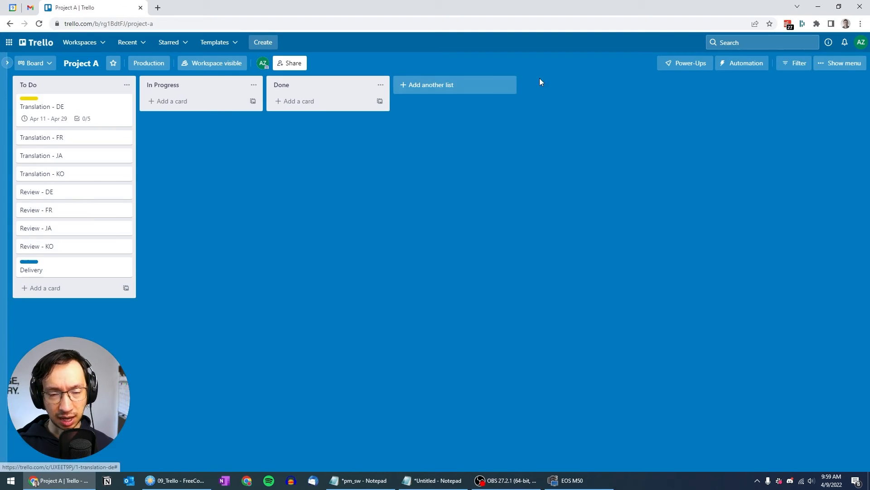
# Archive the Translation - FR, Translation - JA, Translation - KO and Review - DE cards from the To Do list
pyautogui.click(125, 137)
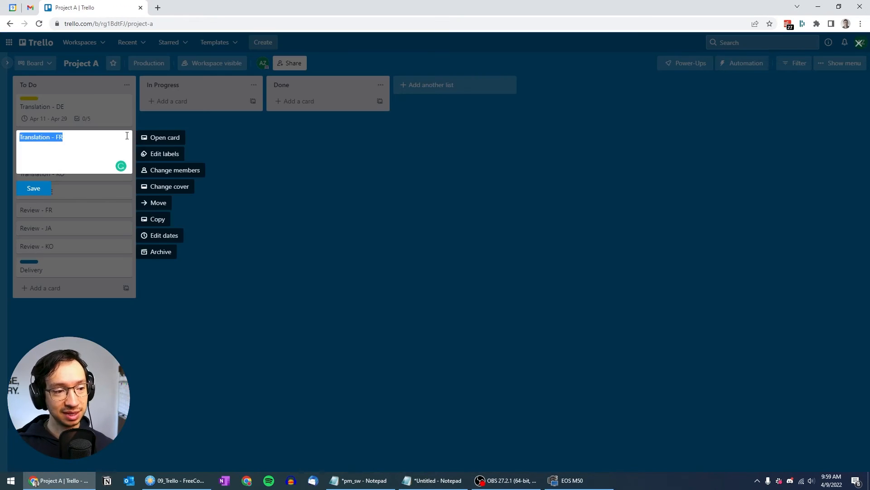
pyautogui.click(157, 252)
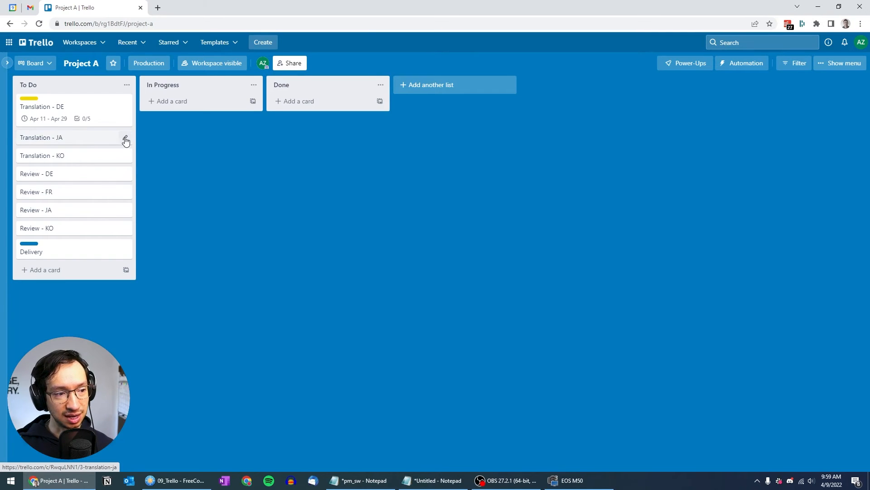
pyautogui.click(125, 137)
pyautogui.click(156, 252)
pyautogui.click(125, 137)
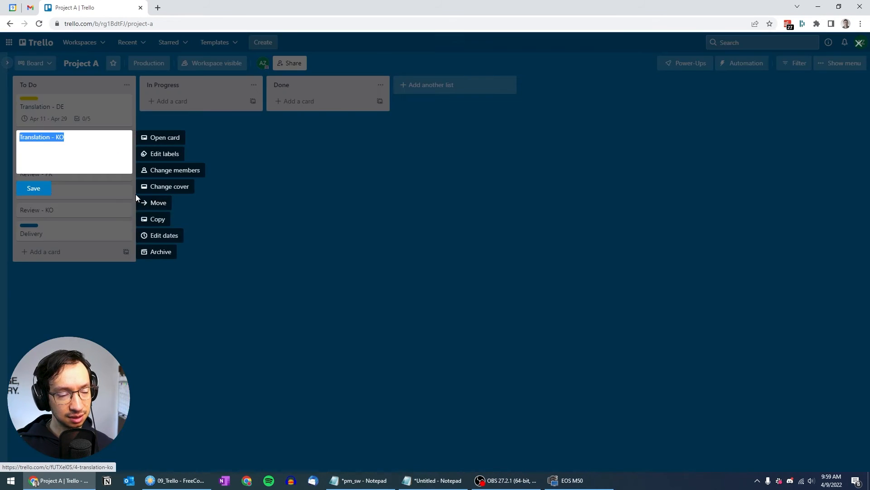
pyautogui.click(156, 252)
pyautogui.click(125, 137)
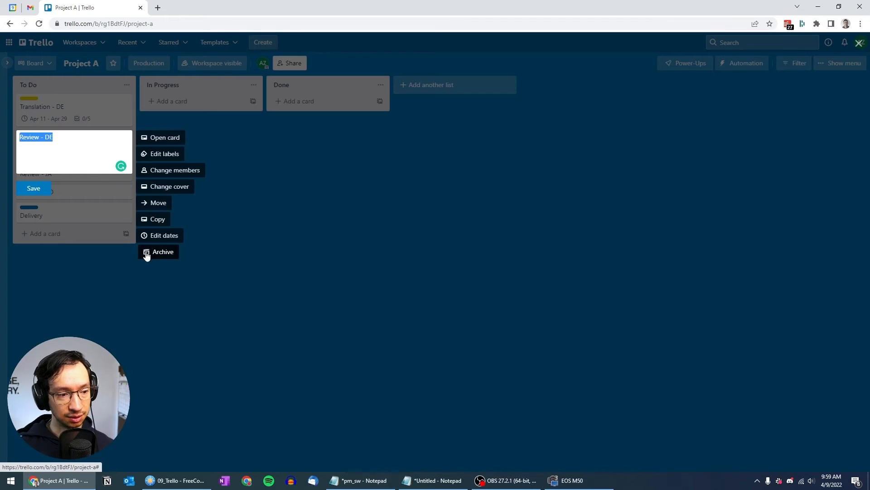
pyautogui.click(157, 252)
# Copy the Translation - DE card within To Do as "Translation - FR", keeping its checklist and label
pyautogui.click(83, 107)
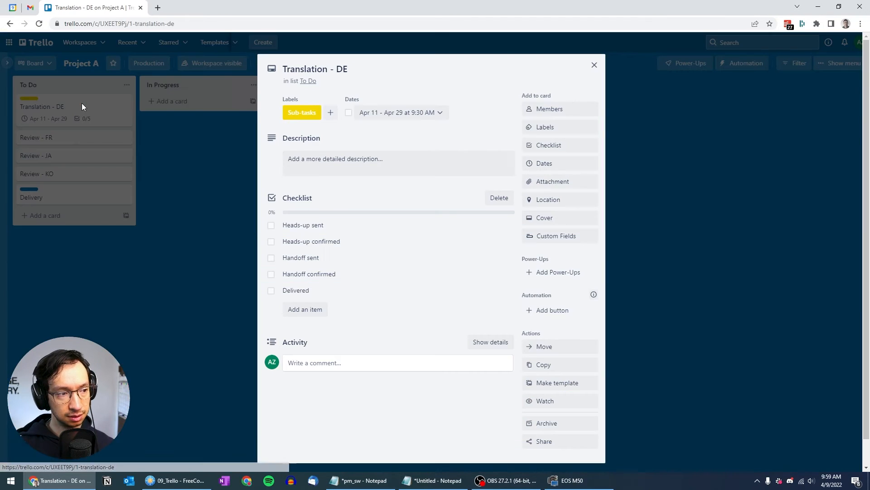
pyautogui.click(178, 111)
pyautogui.click(124, 107)
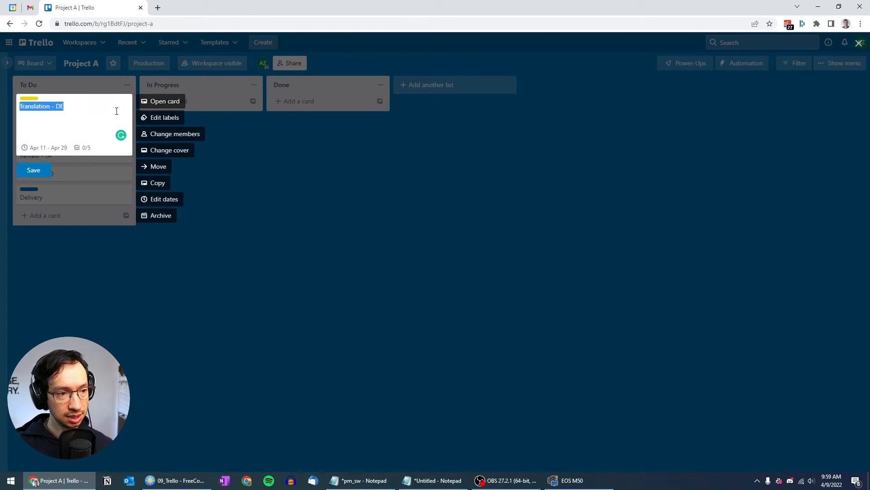
pyautogui.click(157, 183)
pyautogui.click(201, 232)
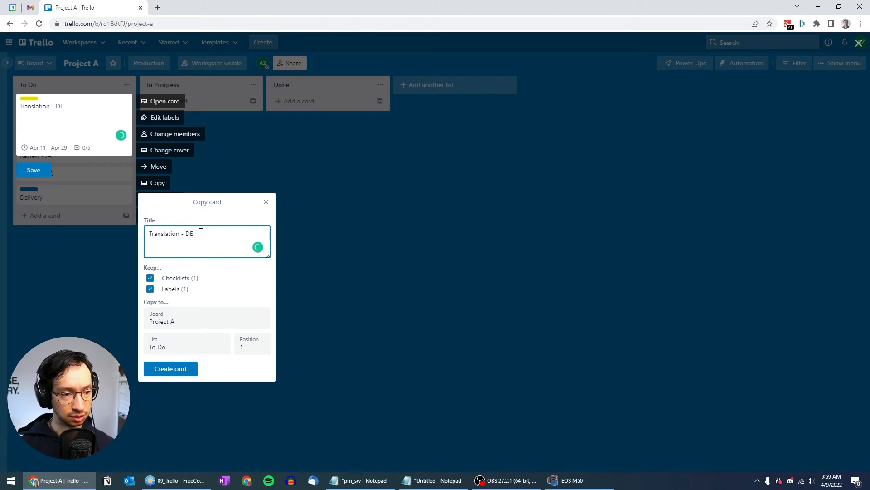
pyautogui.doubleClick(201, 231)
pyautogui.write('FR')
pyautogui.click(171, 368)
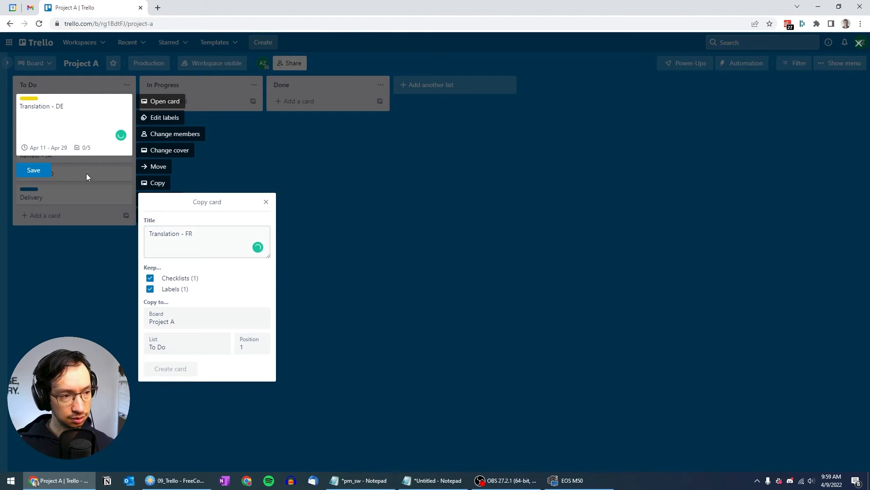
# Copy the Translation - DE card as "Translation - JA" and again as "Translation - KO", keeping checklist and label
pyautogui.click(125, 137)
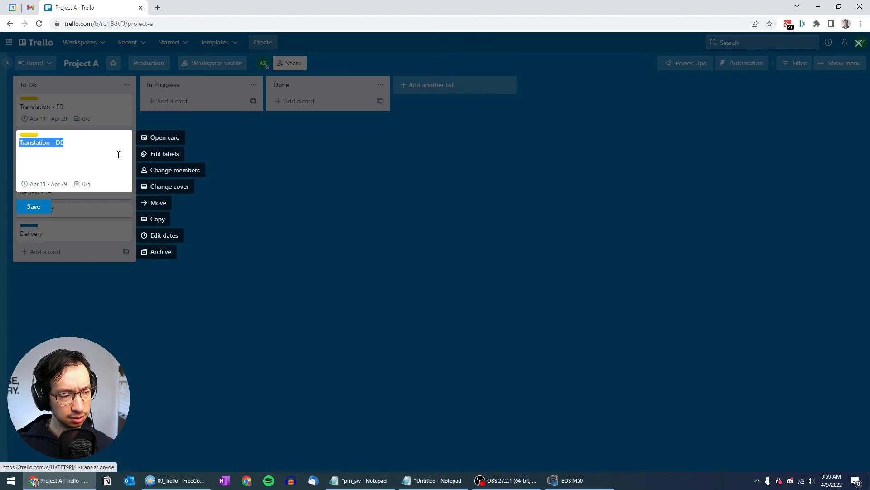
pyautogui.click(151, 221)
pyautogui.write('JA')
pyautogui.press('Return')
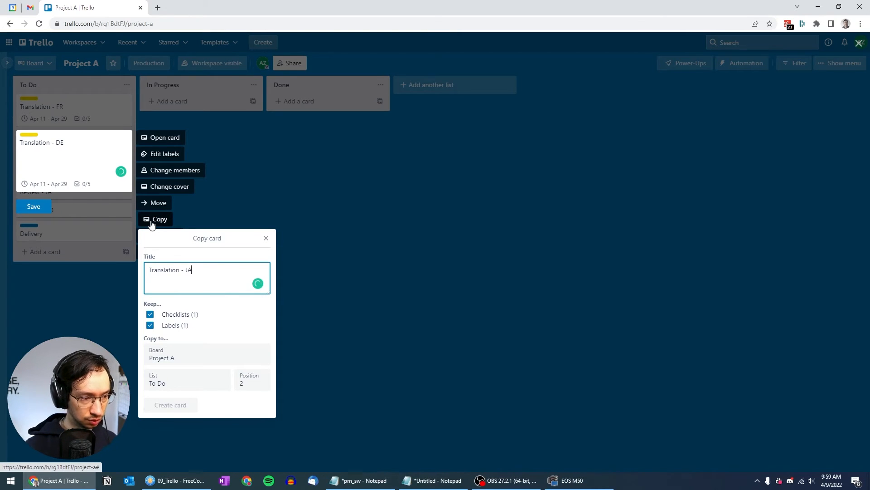
pyautogui.click(125, 174)
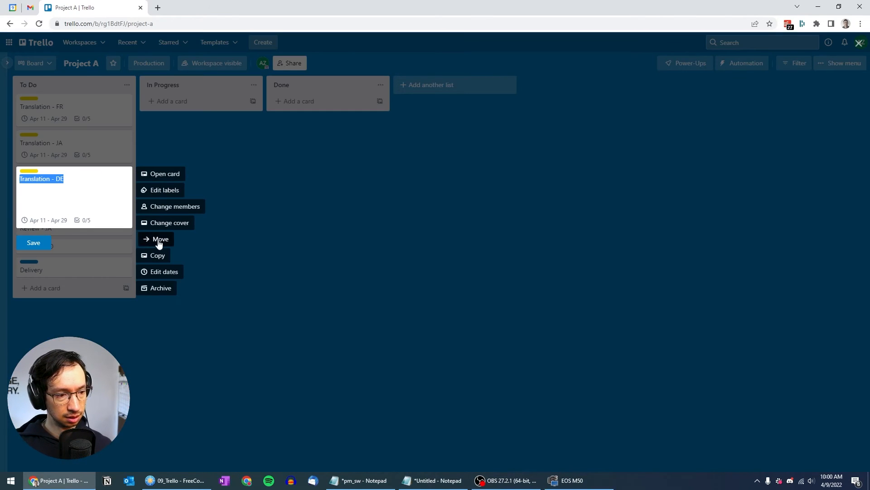
pyautogui.click(164, 255)
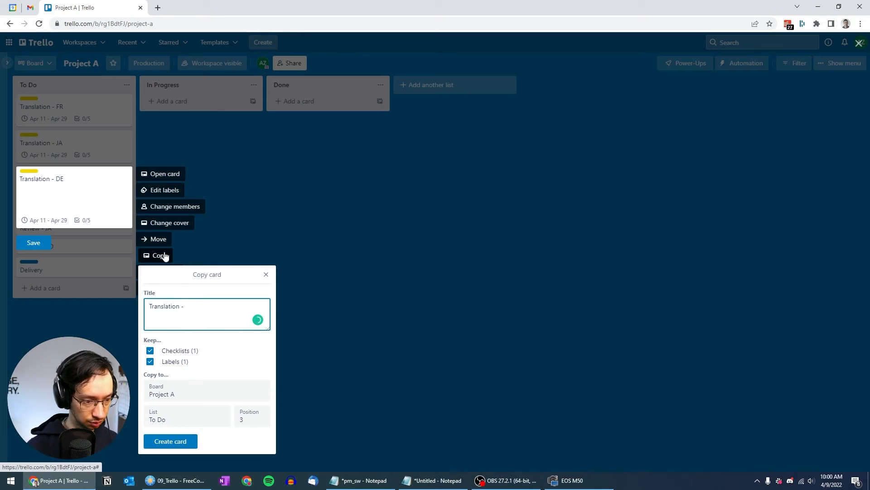
pyautogui.press('Return')
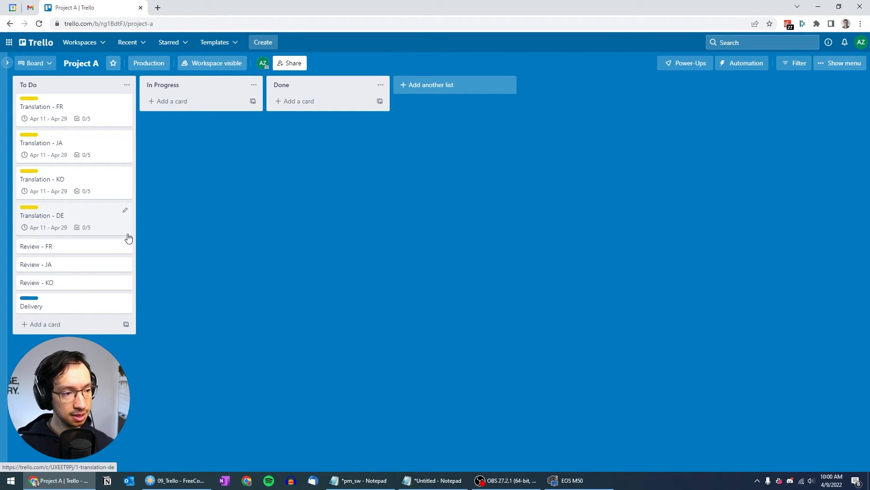
# Rename the Review - FR card to "Review - DE" and apply the yellow Sub-tasks label to it
pyautogui.click(86, 253)
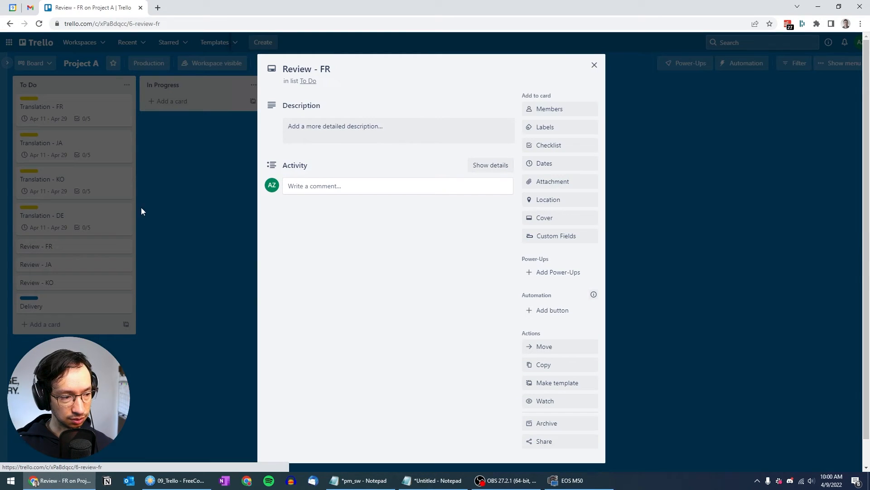
pyautogui.click(350, 73)
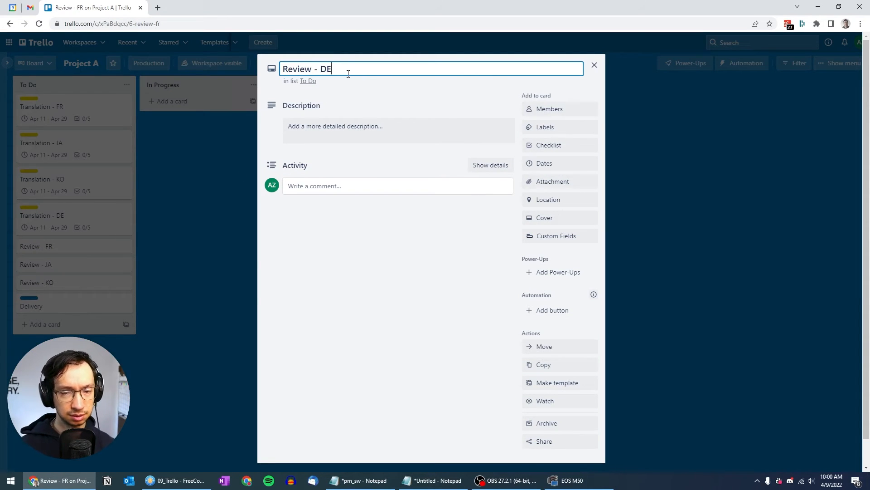
pyautogui.click(559, 131)
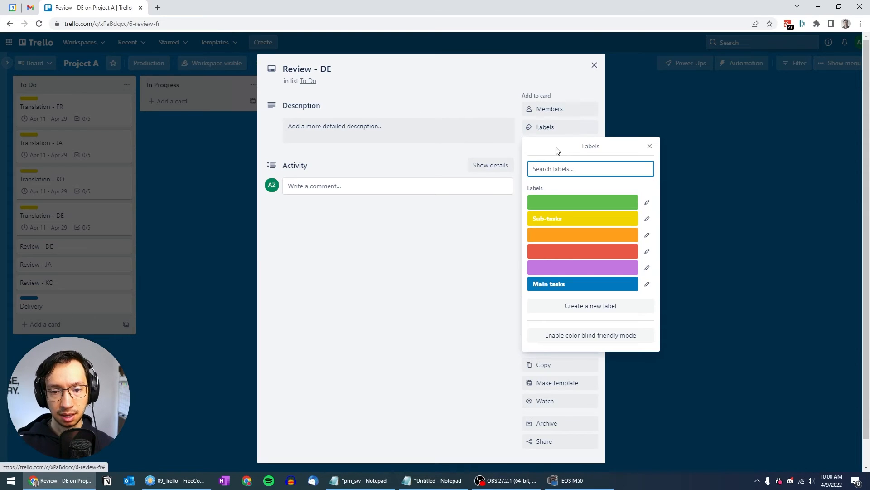
pyautogui.click(545, 219)
pyautogui.click(480, 121)
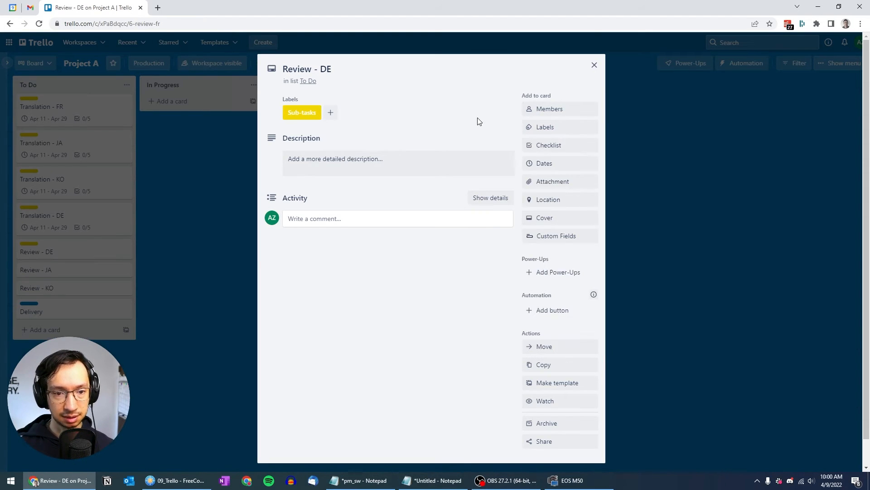
# Give the Review - DE card a start date of 05/02/2022 and a due date of 05/06/2022, and save them
pyautogui.click(552, 164)
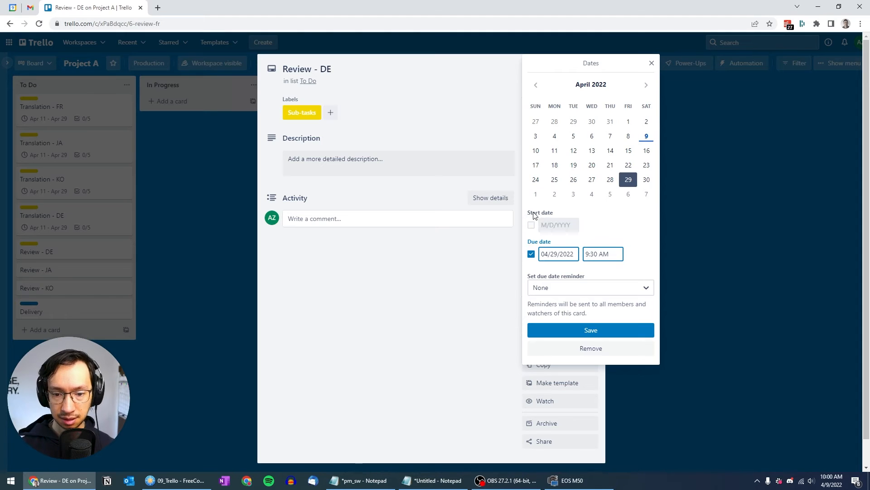
pyautogui.click(531, 226)
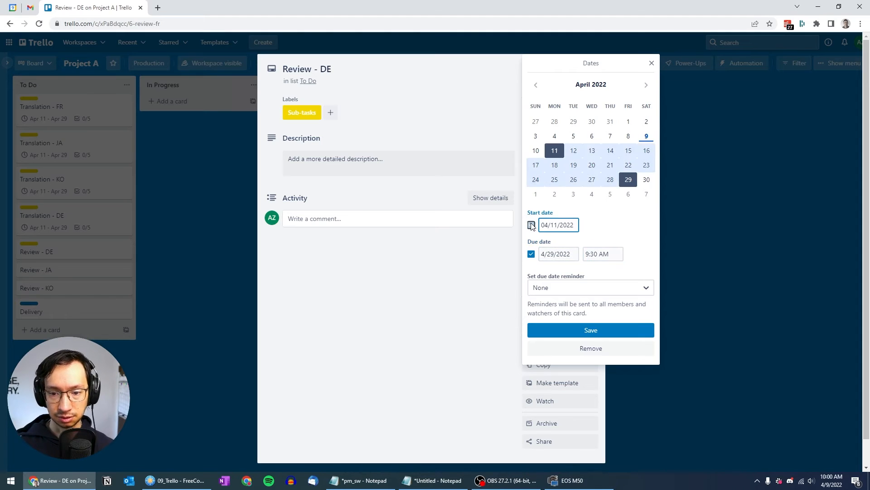
pyautogui.click(556, 196)
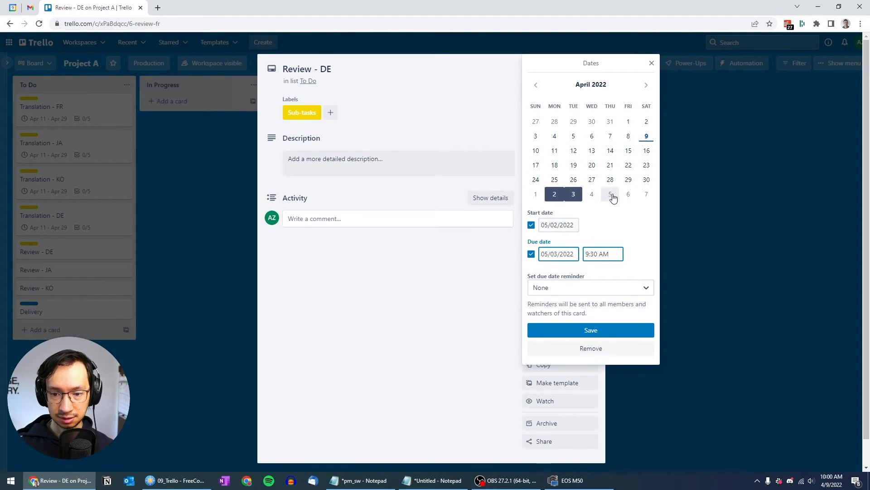
pyautogui.click(630, 194)
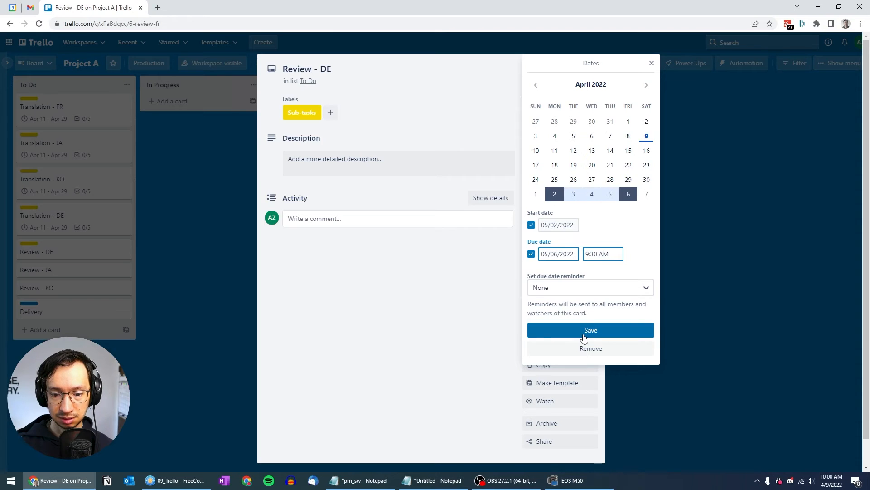
pyautogui.click(589, 331)
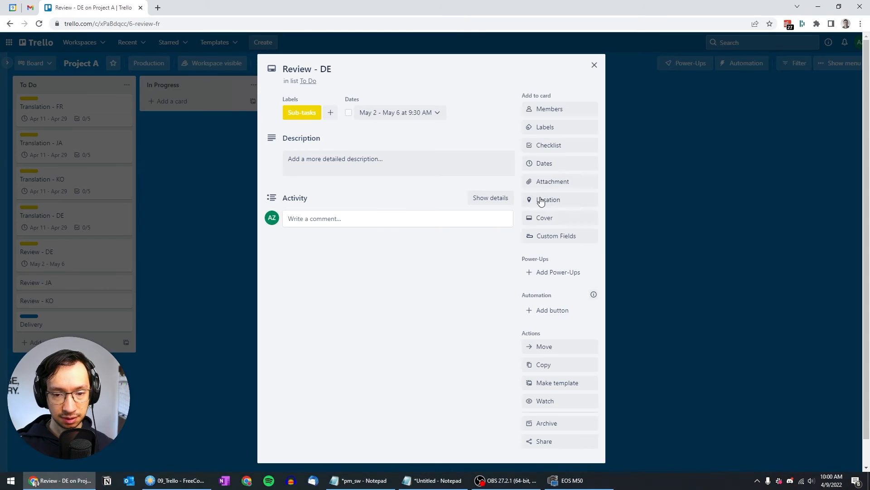
# Add a checklist to the Review - DE card with items copied from Translation - DE's checklist, then close the card
pyautogui.click(555, 145)
pyautogui.click(573, 221)
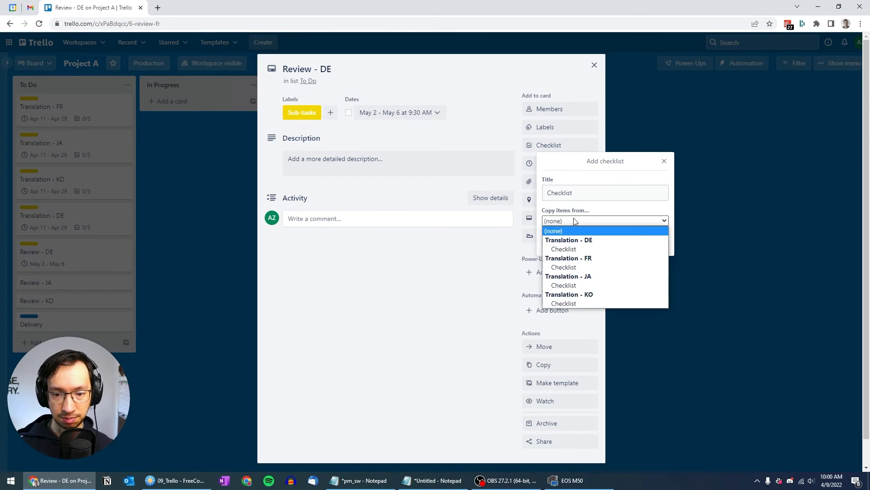
pyautogui.click(572, 250)
pyautogui.click(563, 245)
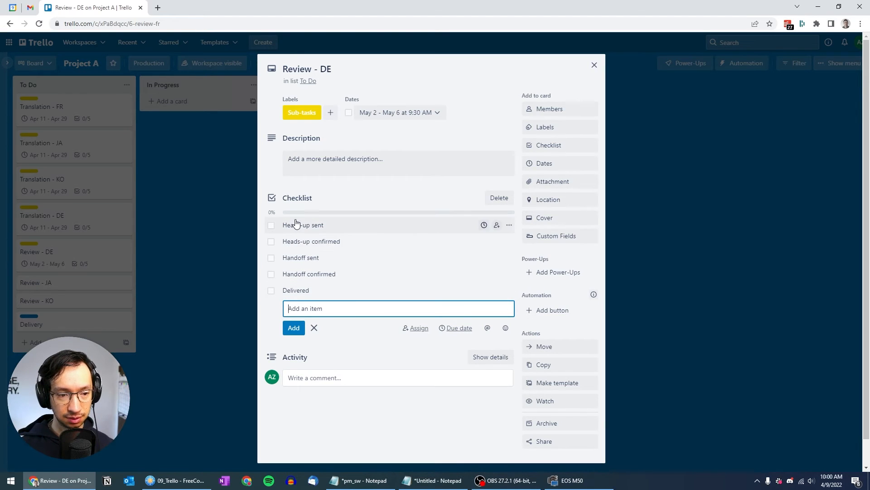
pyautogui.click(192, 285)
pyautogui.click(194, 284)
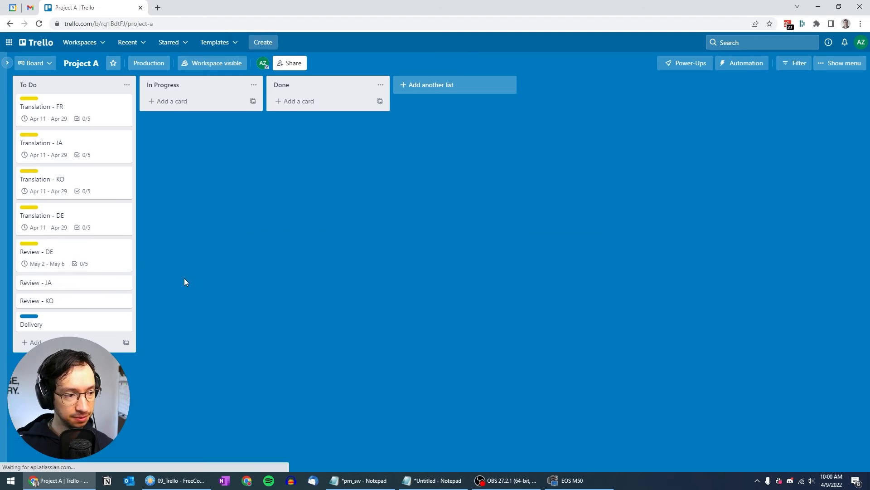
# Archive the Review - JA and Review - KO cards in the To Do list
pyautogui.click(125, 283)
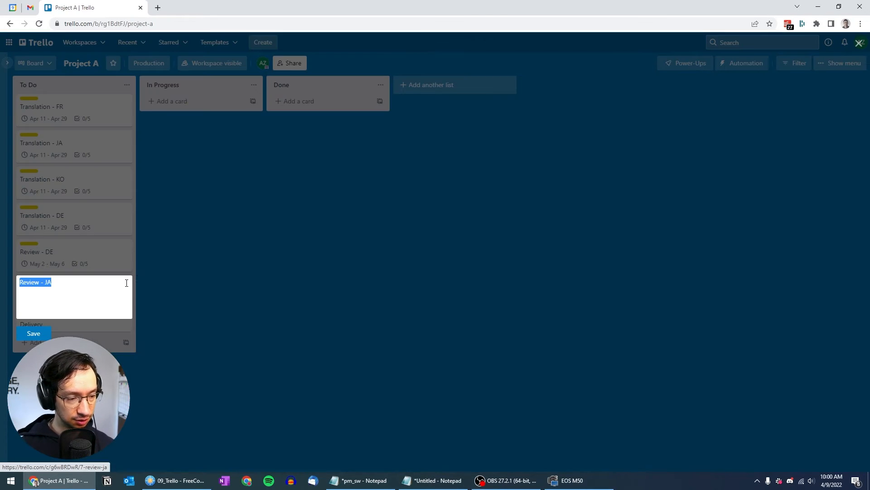
pyautogui.click(159, 398)
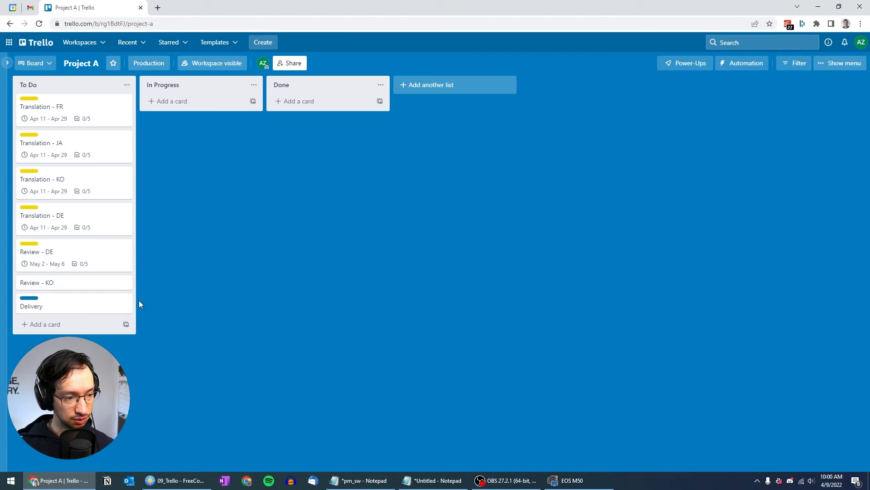
pyautogui.click(125, 282)
pyautogui.click(150, 392)
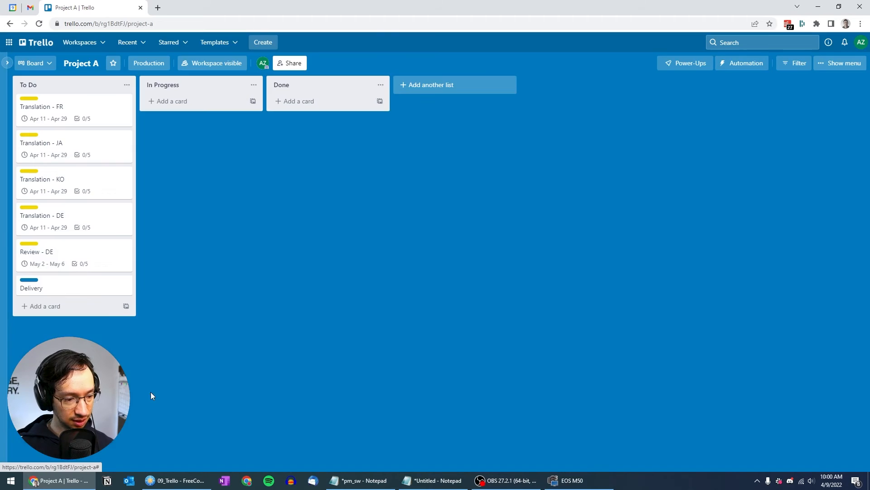
# Copy the Review - DE card as "Review - FR" in To Do, keeping its checklist and label
pyautogui.click(125, 248)
pyautogui.click(154, 328)
pyautogui.press('End')
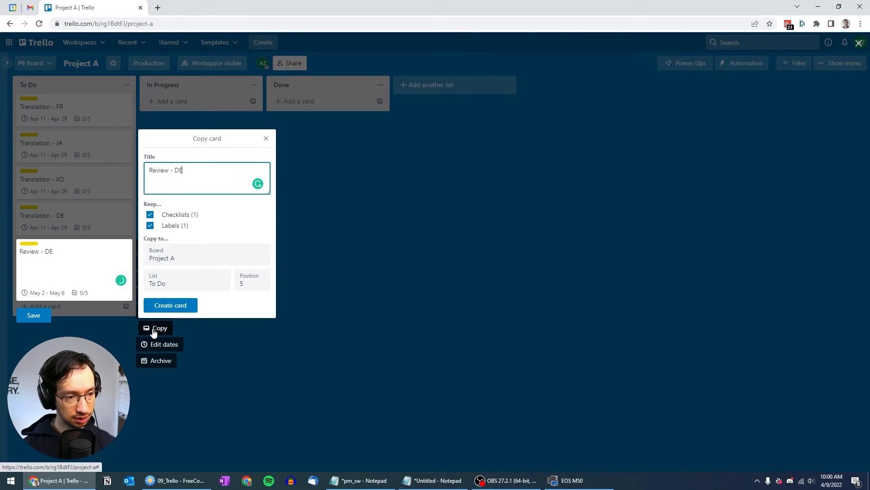
pyautogui.press('BackSpace')
pyautogui.press('BackSpace')
pyautogui.write('FR')
pyautogui.press('Return')
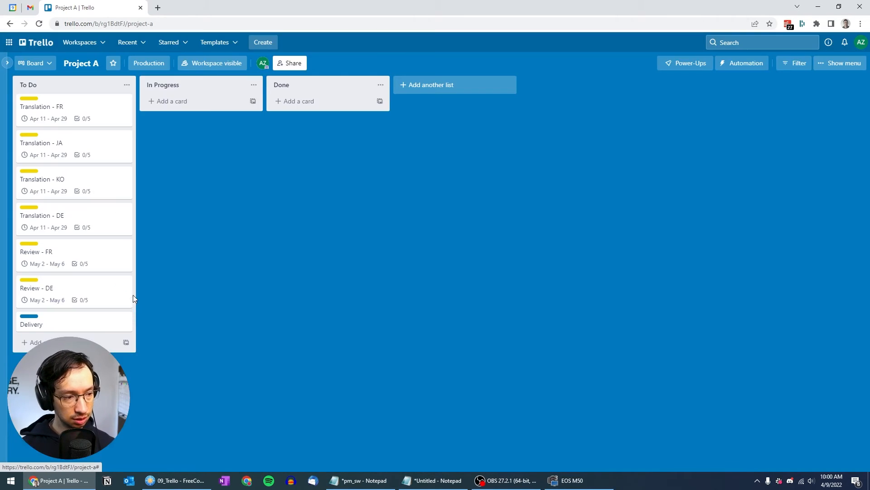
# Copy the Review - DE card as "Review - JA" in To Do, keeping its checklist and label
pyautogui.click(122, 286)
pyautogui.click(159, 364)
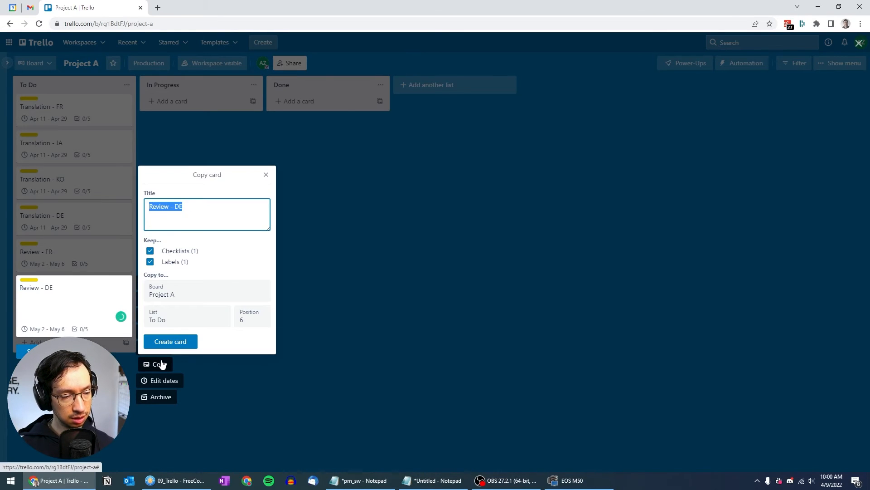
pyautogui.press('End')
pyautogui.press('BackSpace')
pyautogui.press('BackSpace')
pyautogui.write('JA')
pyautogui.press('Return')
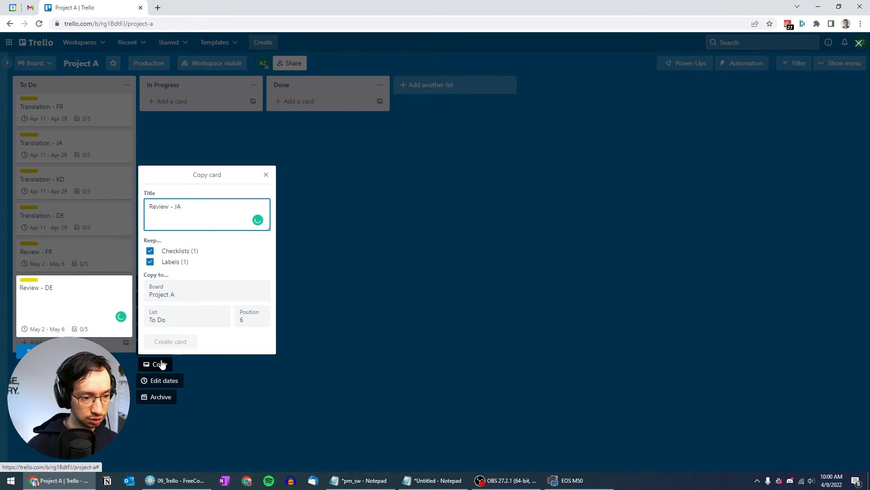
# Copy the Review - DE card as "Review - KO" in To Do, keeping its checklist and label
pyautogui.click(124, 320)
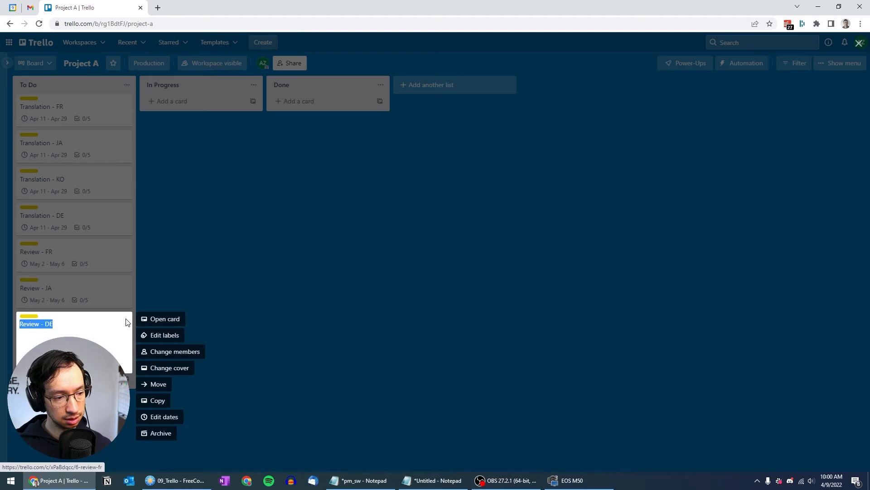
pyautogui.click(157, 406)
pyautogui.press('End')
pyautogui.press('BackSpace')
pyautogui.press('BackSpace')
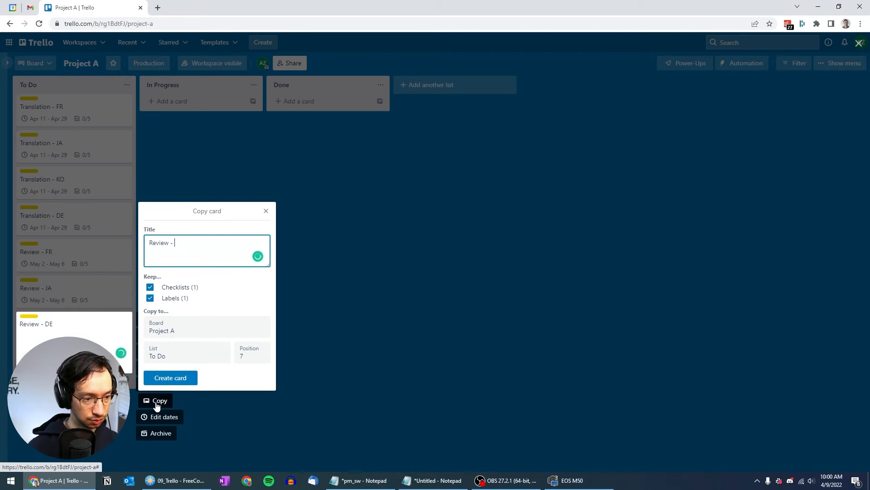
pyautogui.write('KO')
pyautogui.press('Return')
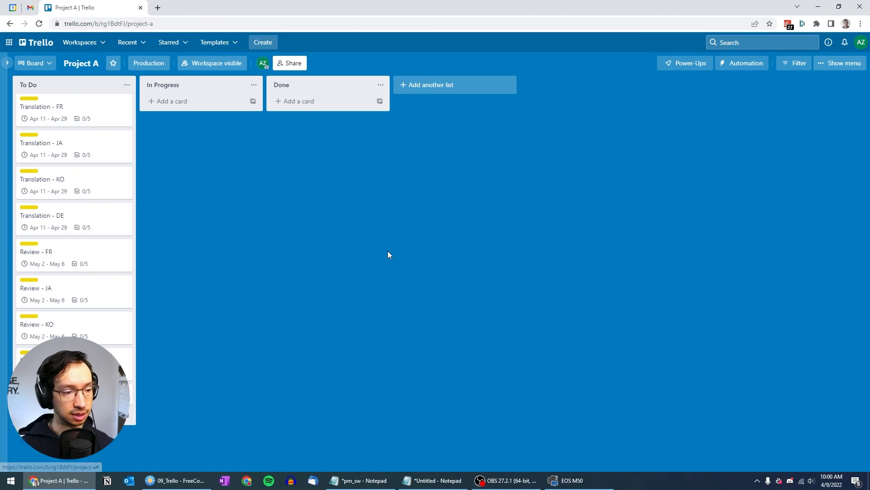
pyautogui.moveTo(121, 221)
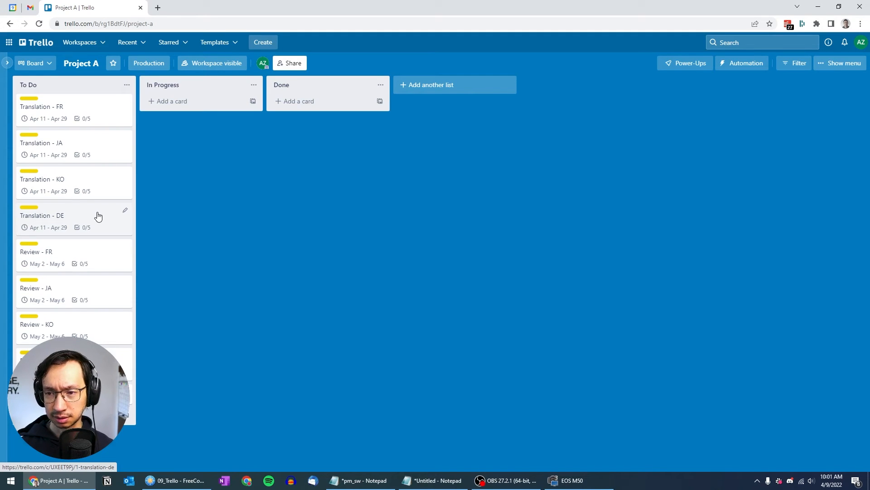
pyautogui.click(829, 64)
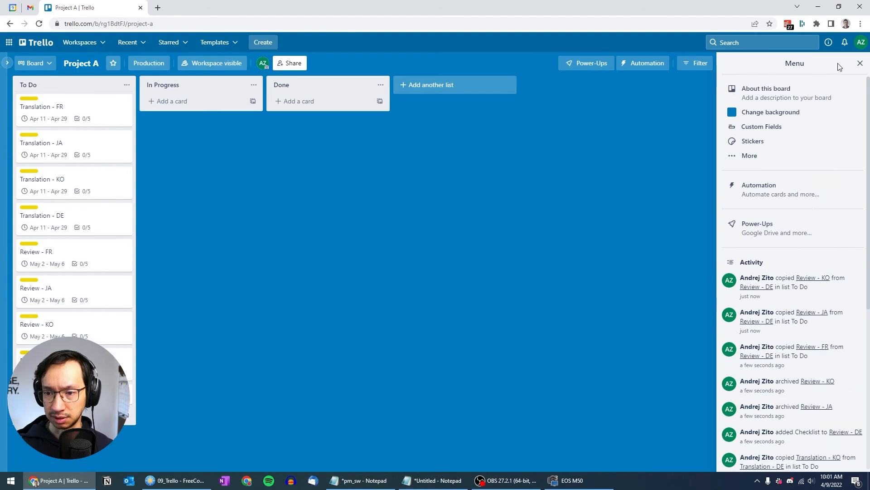
pyautogui.click(859, 64)
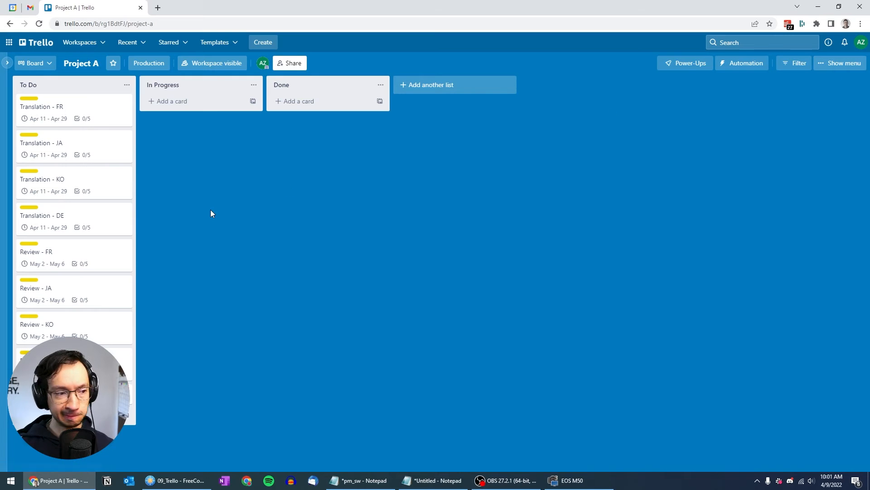
# Put the DE card first among the Translation and Review cards, and move all four Translation cards to In Progress
pyautogui.moveTo(89, 218); pyautogui.dragTo(95, 110)
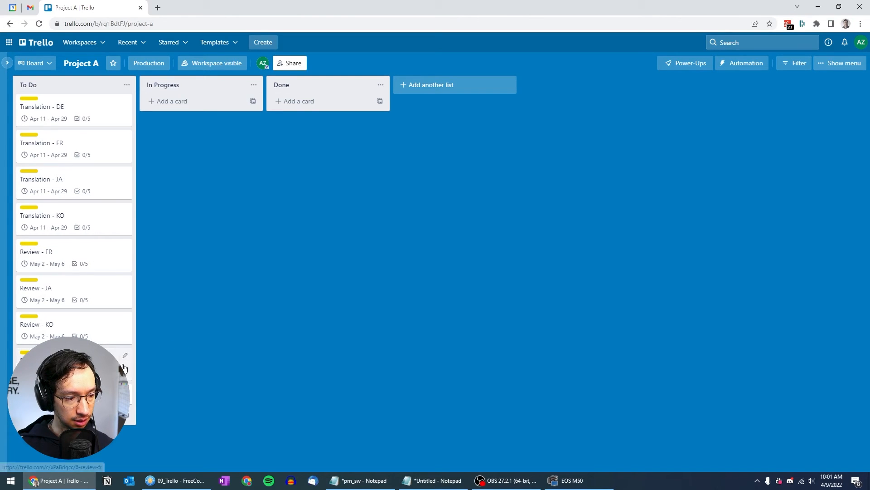
pyautogui.moveTo(109, 358); pyautogui.dragTo(127, 254)
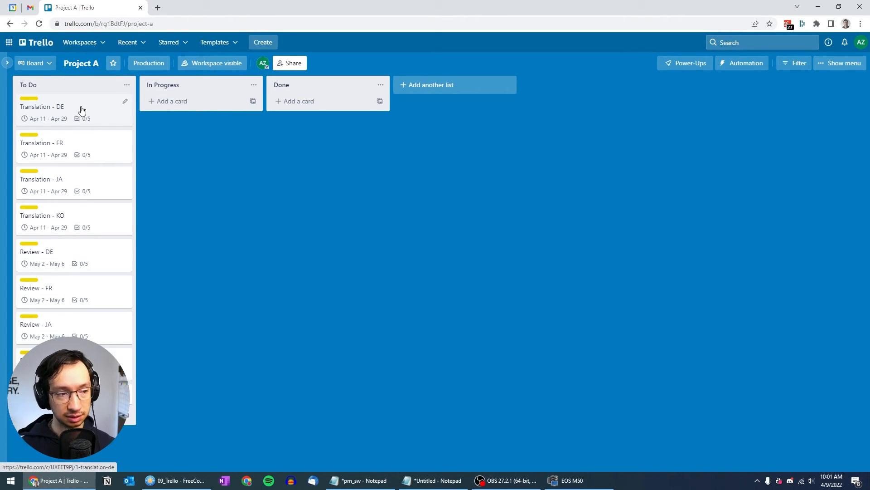
pyautogui.moveTo(82, 110); pyautogui.dragTo(199, 180)
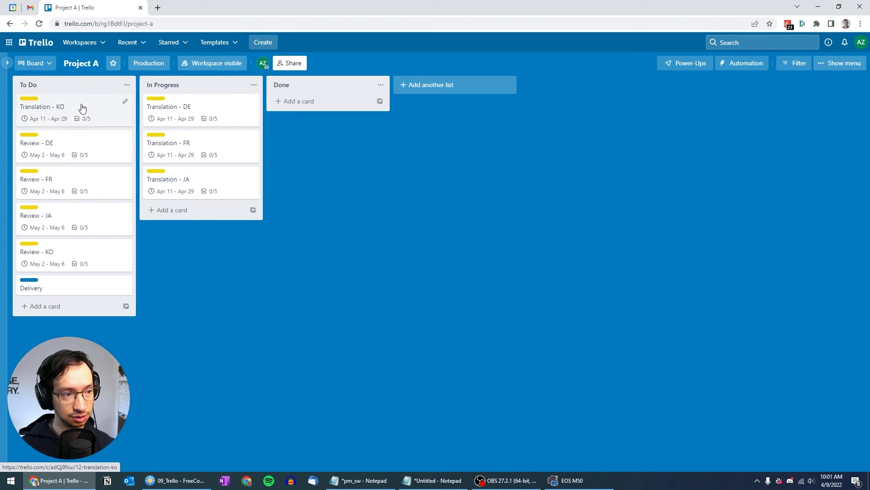
pyautogui.moveTo(82, 107); pyautogui.dragTo(209, 227)
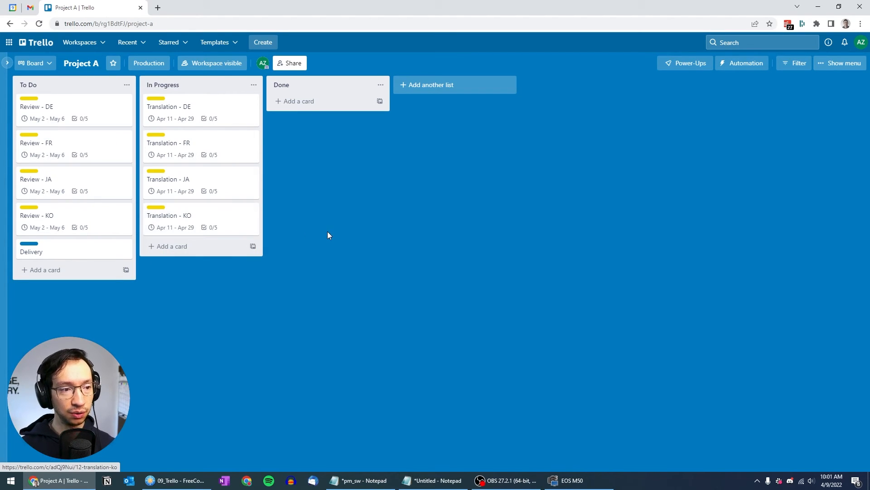
# Check off Heads-up sent, Heads-up confirmed, Handoff sent and Handoff confirmed on the Translation - DE card, then close it
pyautogui.click(212, 98)
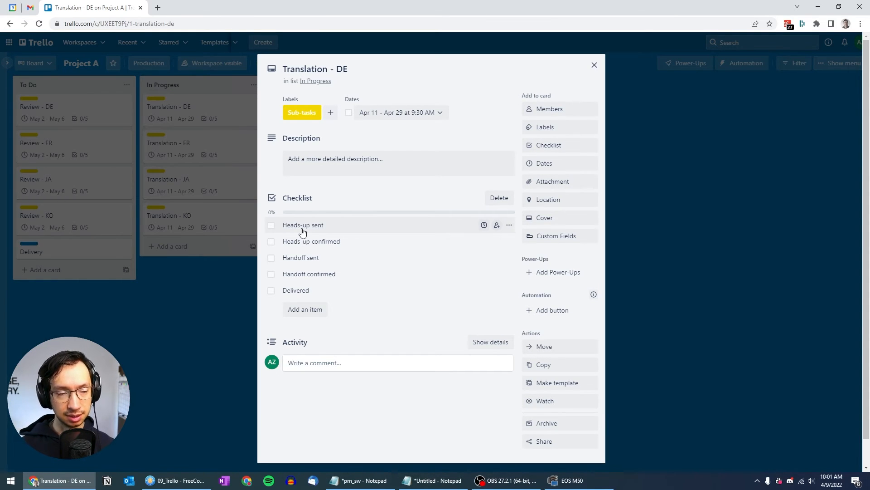
pyautogui.click(271, 225)
pyautogui.click(271, 241)
pyautogui.click(271, 257)
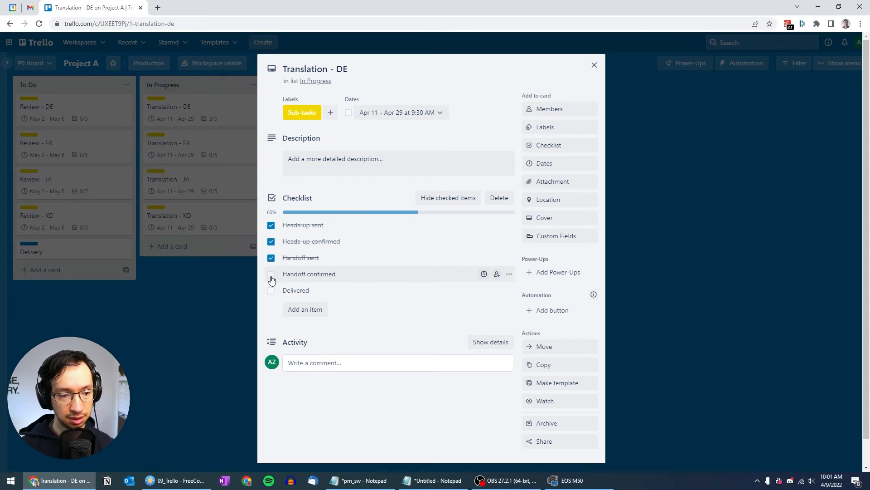
pyautogui.click(271, 273)
pyautogui.click(194, 150)
# Check off Heads-up sent, Heads-up confirmed, Handoff sent and Handoff confirmed on the Translation - FR card, then close it
pyautogui.click(233, 146)
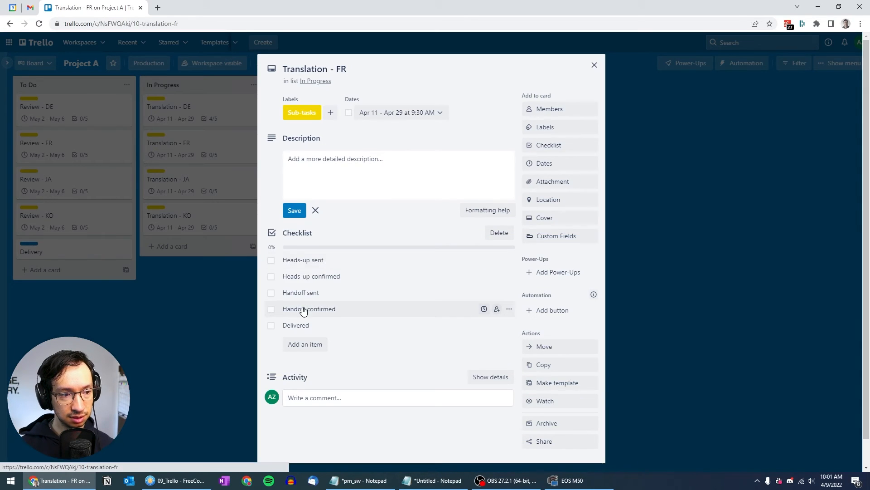
pyautogui.click(272, 260)
pyautogui.click(271, 241)
pyautogui.click(271, 258)
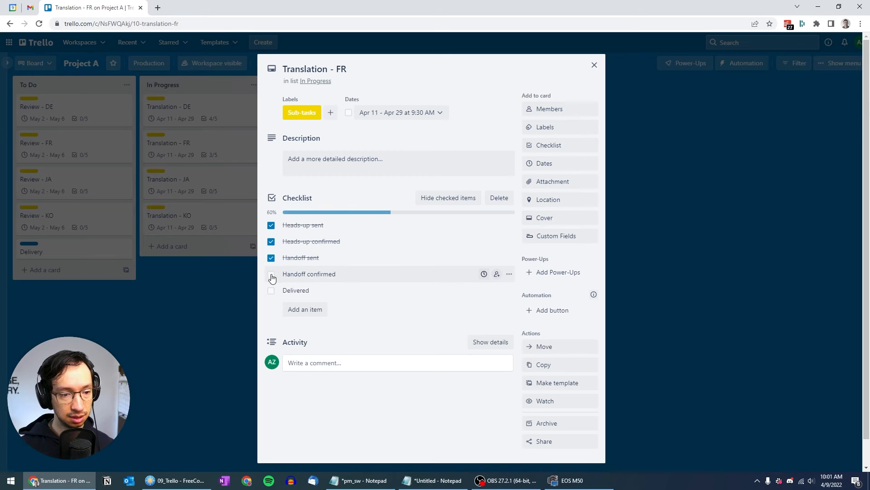
pyautogui.click(271, 273)
pyautogui.click(220, 315)
# Check off Heads-up sent, Heads-up confirmed and Handoff sent on the Translation - JA card, then close it
pyautogui.click(234, 180)
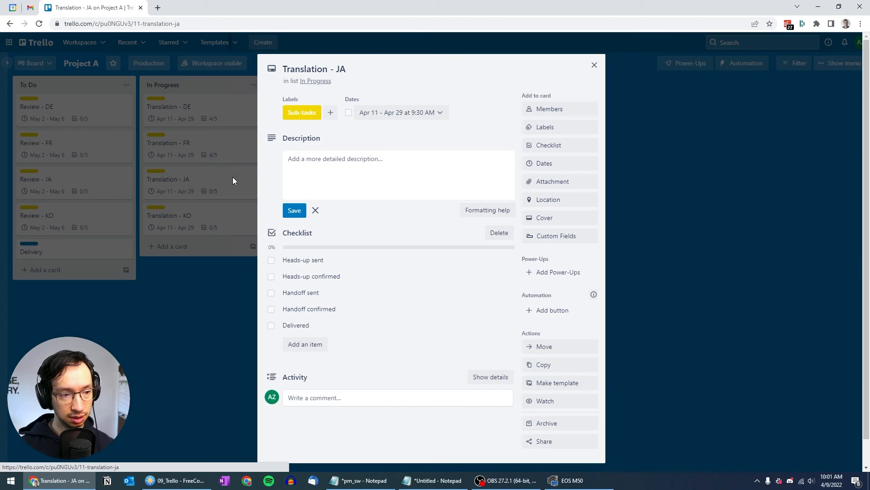
pyautogui.click(271, 260)
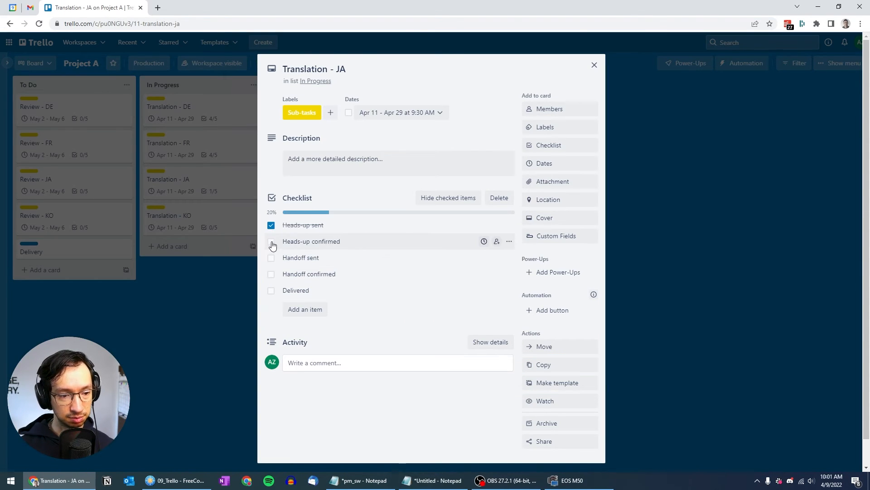
pyautogui.click(271, 241)
pyautogui.click(272, 258)
pyautogui.click(184, 352)
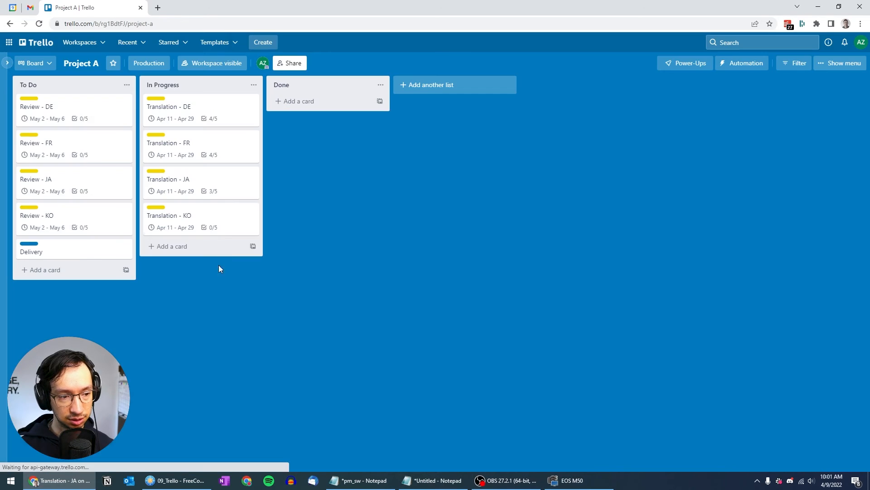
# Check off Heads-up sent, Heads-up confirmed and Handoff sent on the Translation - KO card, then close it
pyautogui.click(227, 213)
pyautogui.press('Escape')
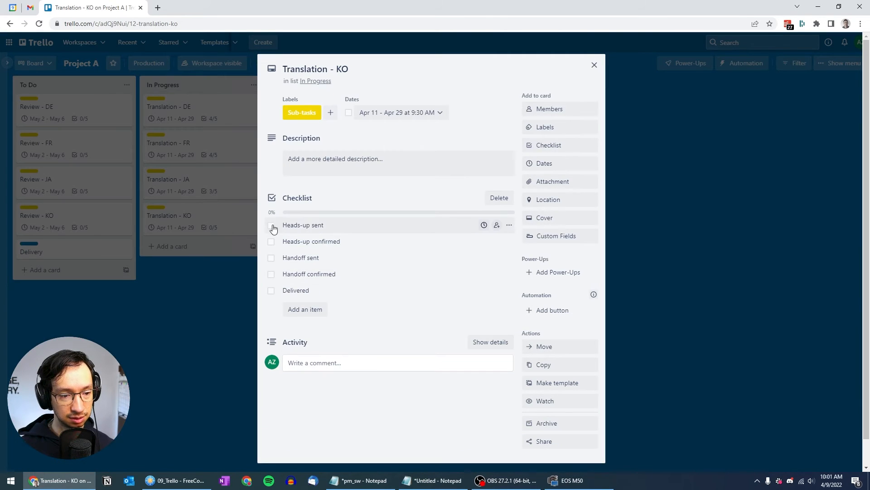
pyautogui.click(271, 242)
pyautogui.click(271, 258)
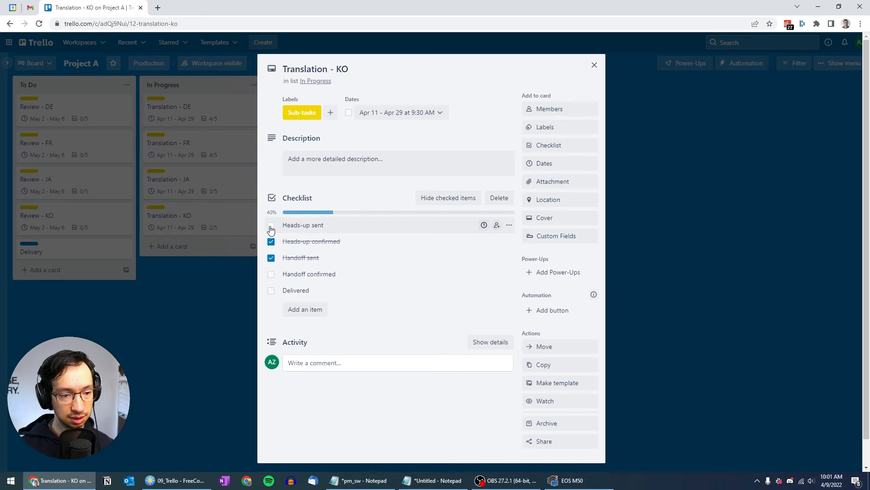
pyautogui.click(271, 225)
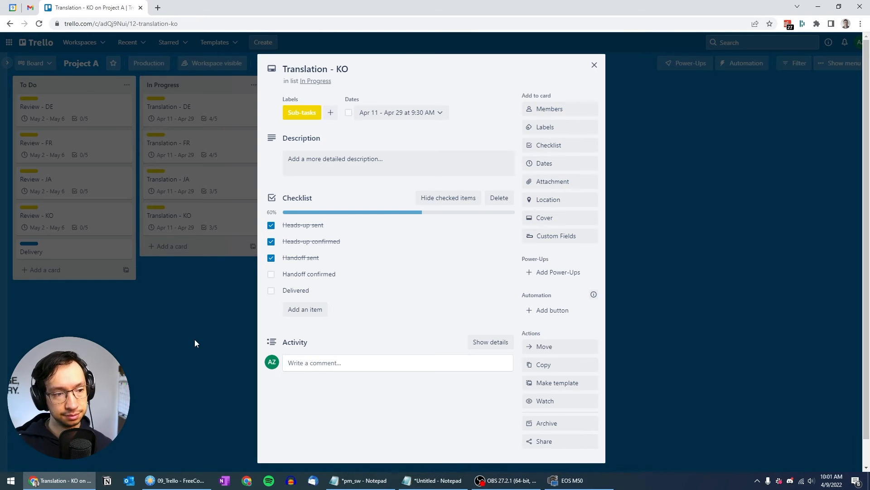
pyautogui.click(195, 340)
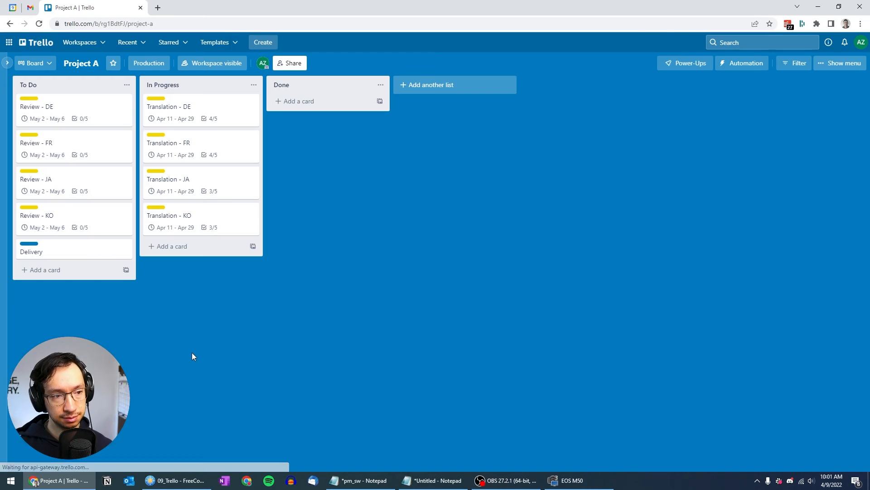
# Check off Delivered on the Translation - DE card and move the card to the Done list
pyautogui.click(224, 104)
pyautogui.click(271, 293)
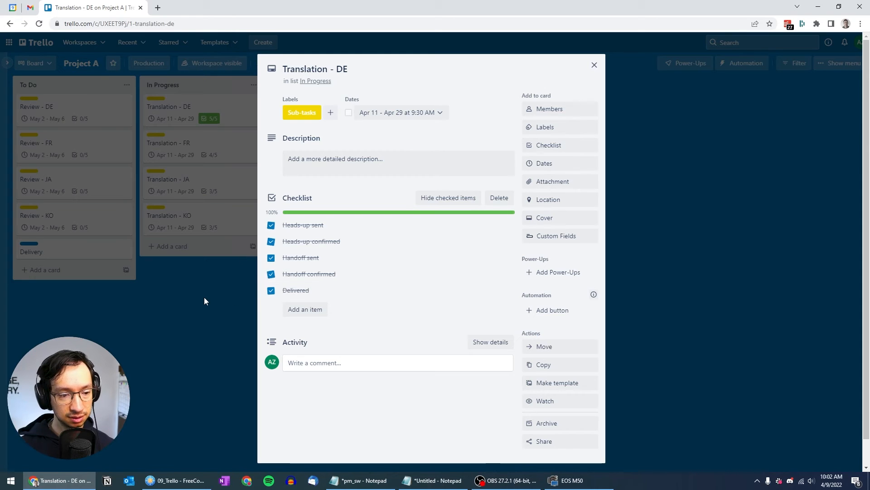
pyautogui.click(206, 291)
pyautogui.moveTo(214, 107); pyautogui.dragTo(317, 102)
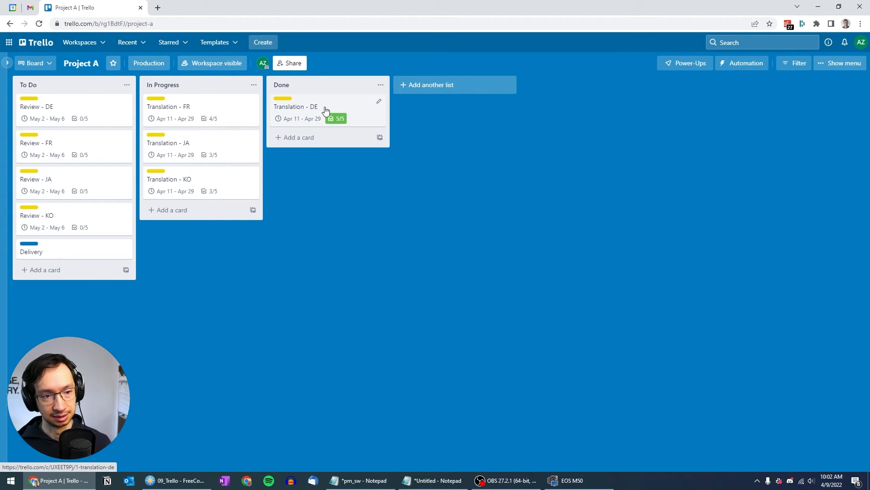
# Set the Translation - FR card's due date to 05/03/2022, save it and close the card
pyautogui.click(222, 112)
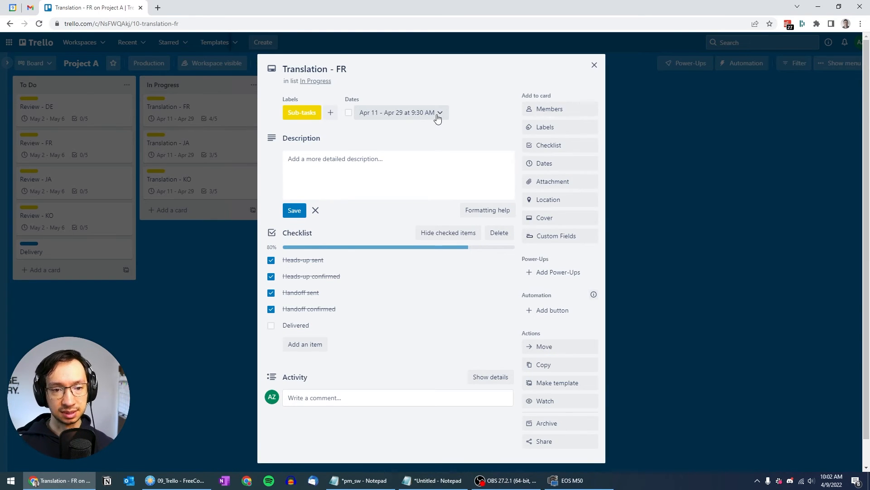
pyautogui.click(555, 163)
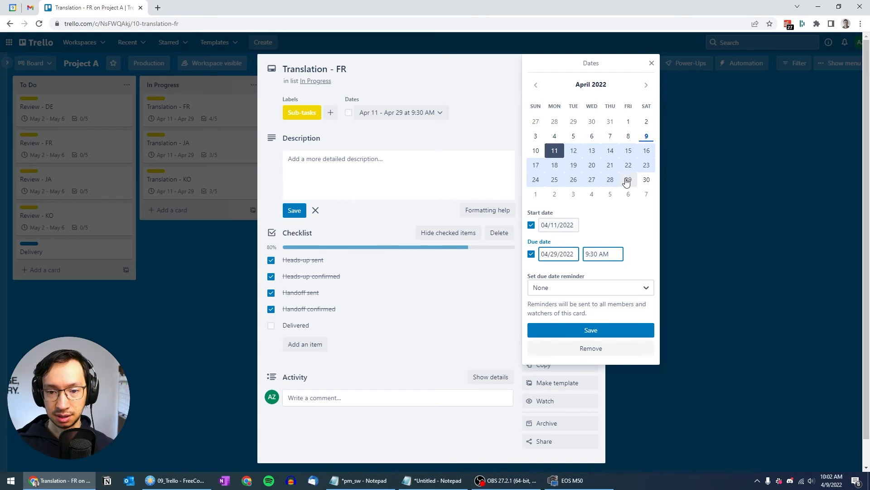
pyautogui.click(573, 194)
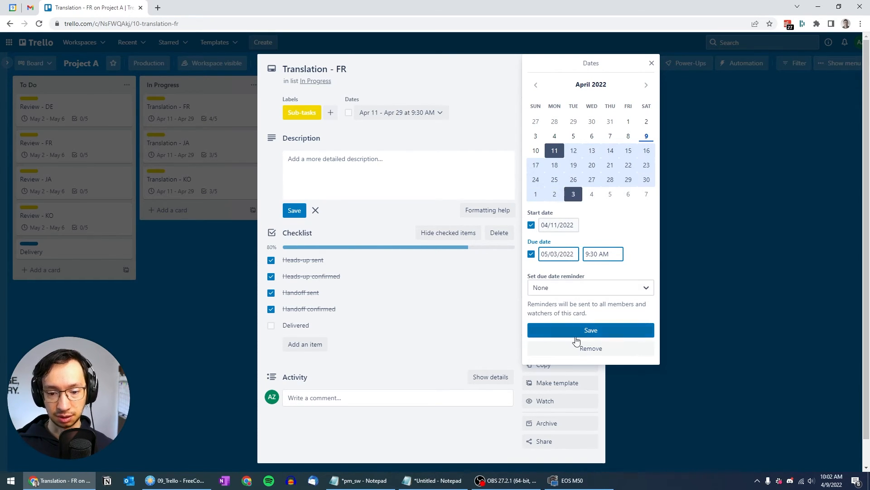
pyautogui.click(590, 332)
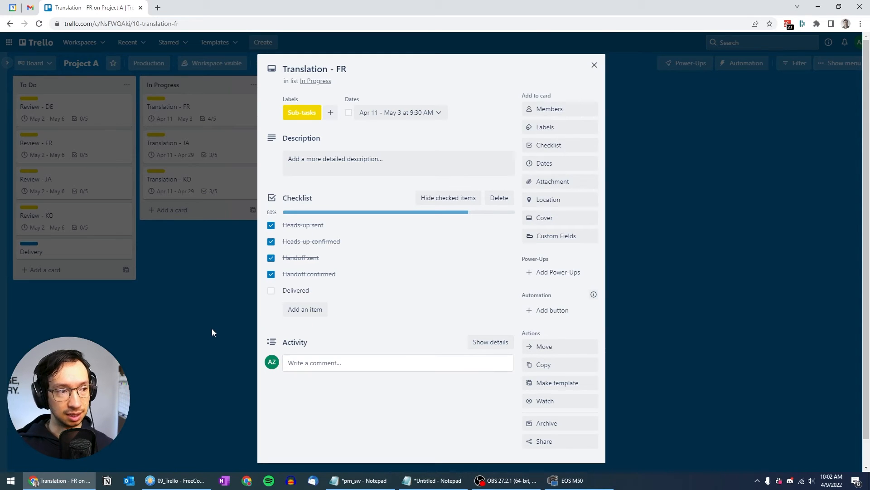
pyautogui.click(216, 317)
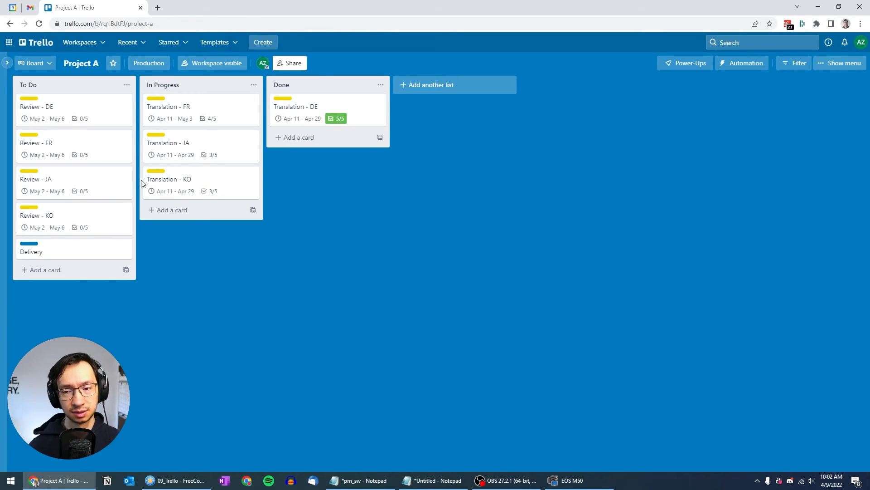
# Switch the Project A board to the Timeline view and set its time scale to Month
pyautogui.click(41, 66)
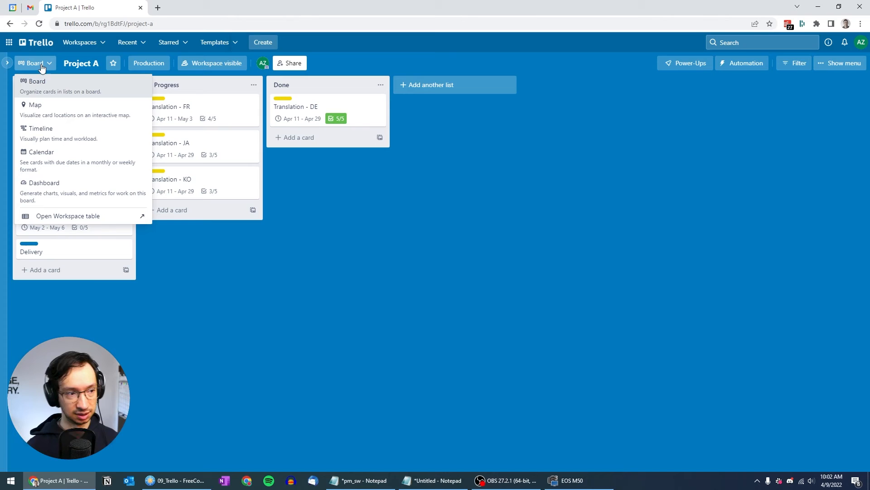
pyautogui.click(52, 129)
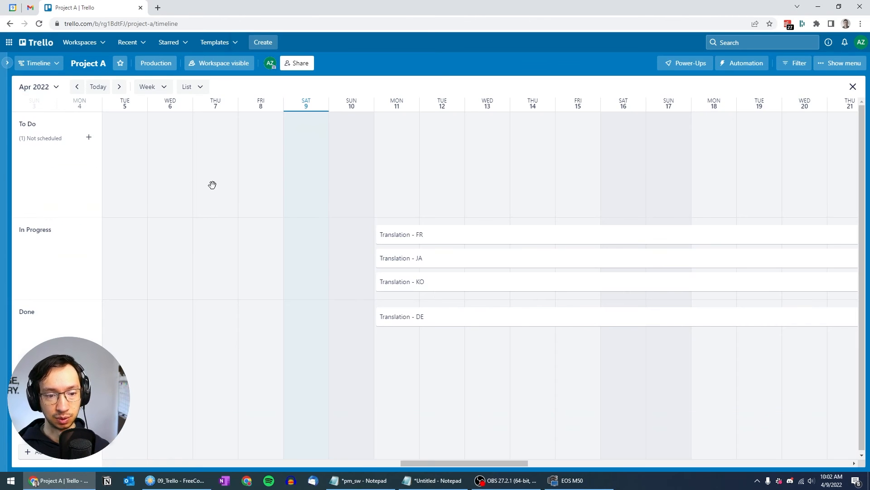
pyautogui.click(164, 89)
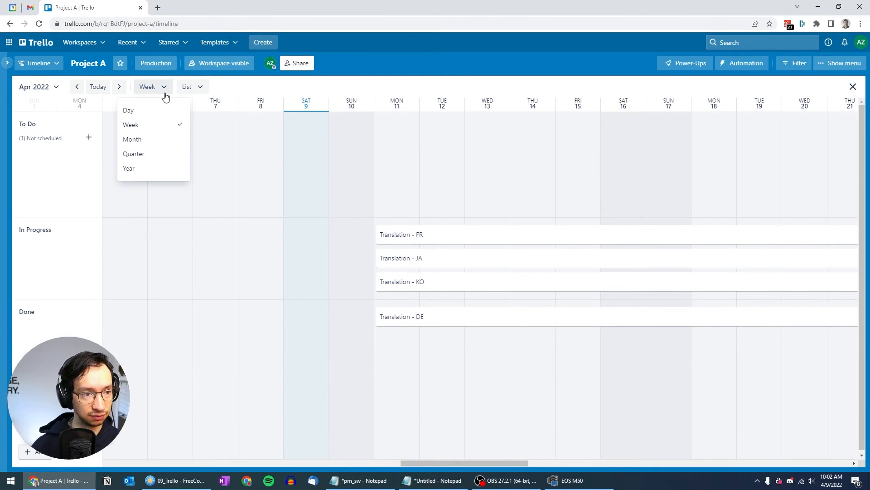
pyautogui.click(146, 138)
pyautogui.hscroll(4, 201, 193)
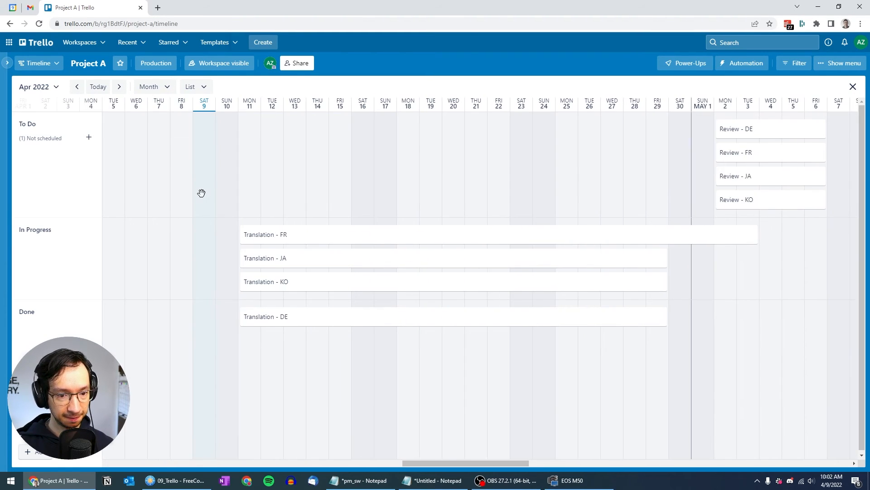
# Examine the scheduled translation and review cards across April and May in the timeline, and check the available grouping options
pyautogui.hscroll(4, 285, 231)
pyautogui.hscroll(-4, 279, 219)
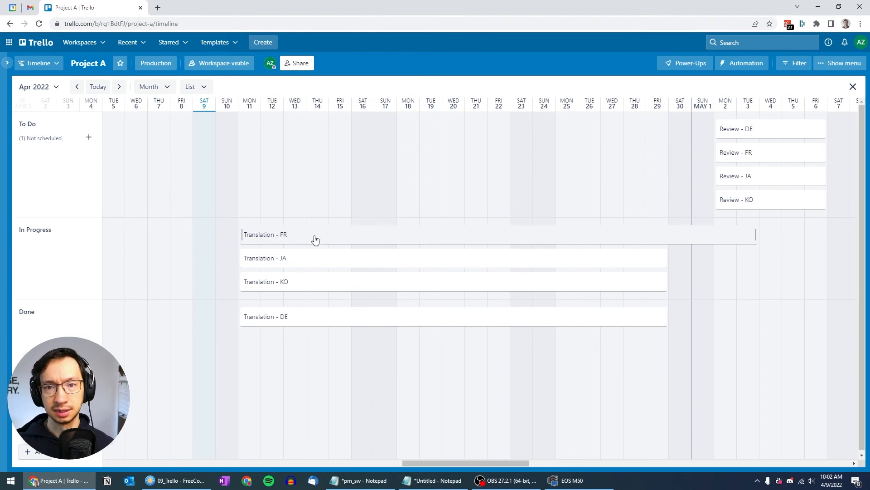
pyautogui.hscroll(4, 322, 236)
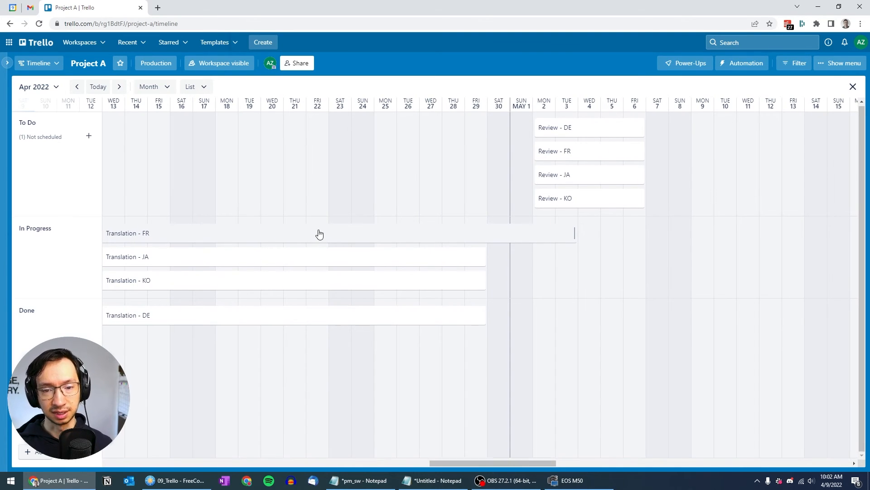
pyautogui.hscroll(-4, 319, 233)
pyautogui.hscroll(4, 319, 233)
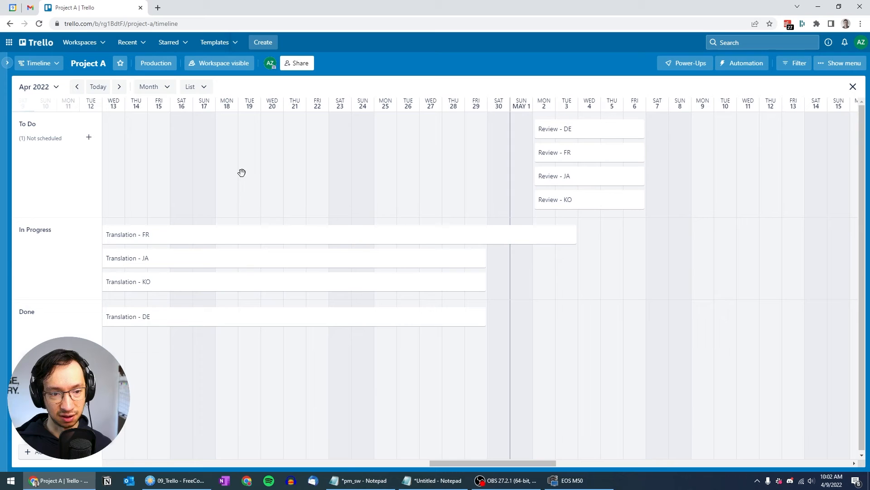
pyautogui.click(203, 88)
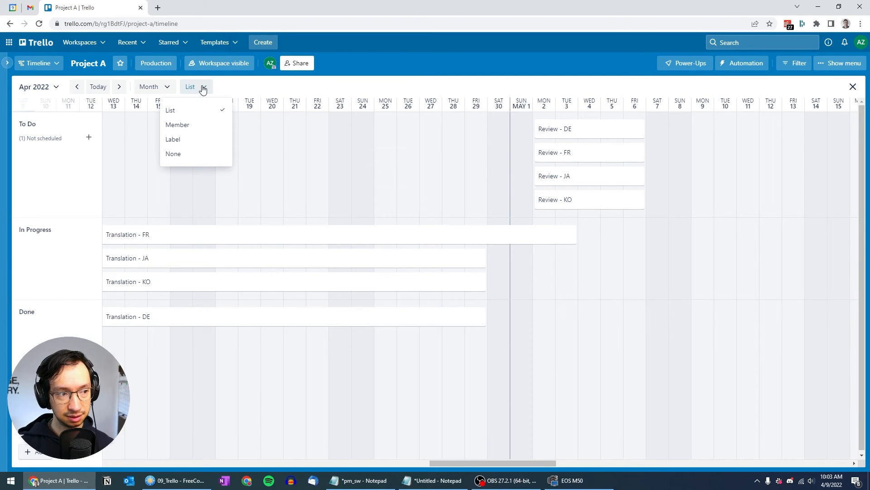
pyautogui.click(203, 88)
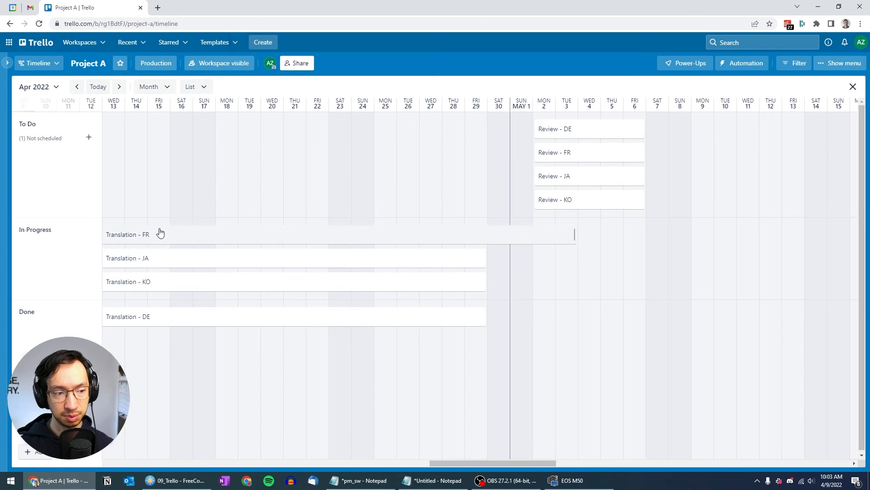
pyautogui.hscroll(-4, 190, 217)
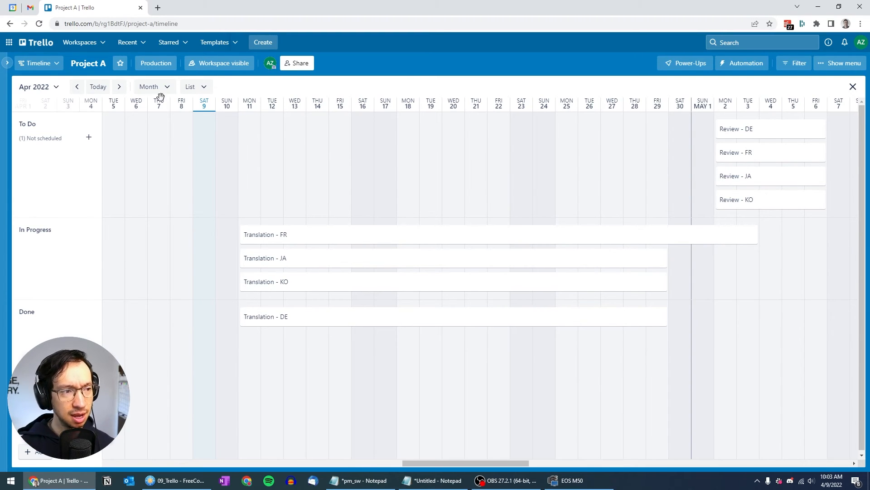
# Return to the board view, set the Delivery card's start and due dates to 05/06/2022, save them and close the card
pyautogui.click(39, 63)
pyautogui.click(36, 82)
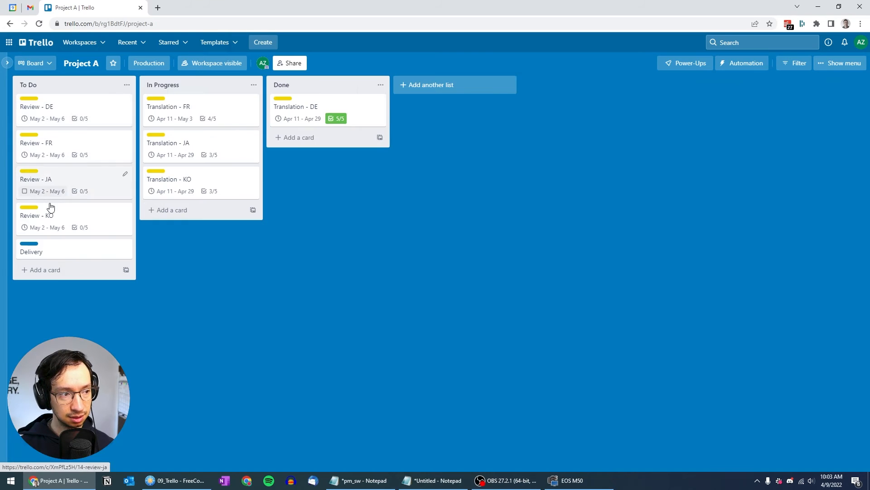
pyautogui.click(79, 252)
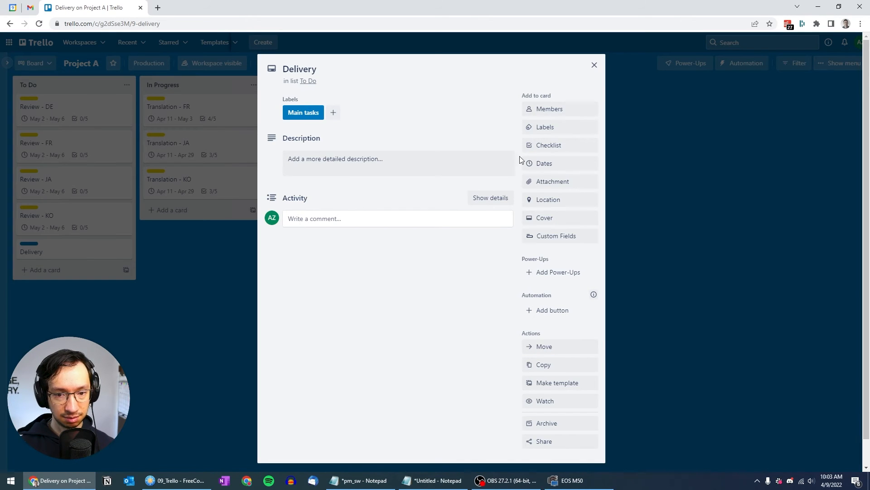
pyautogui.click(552, 166)
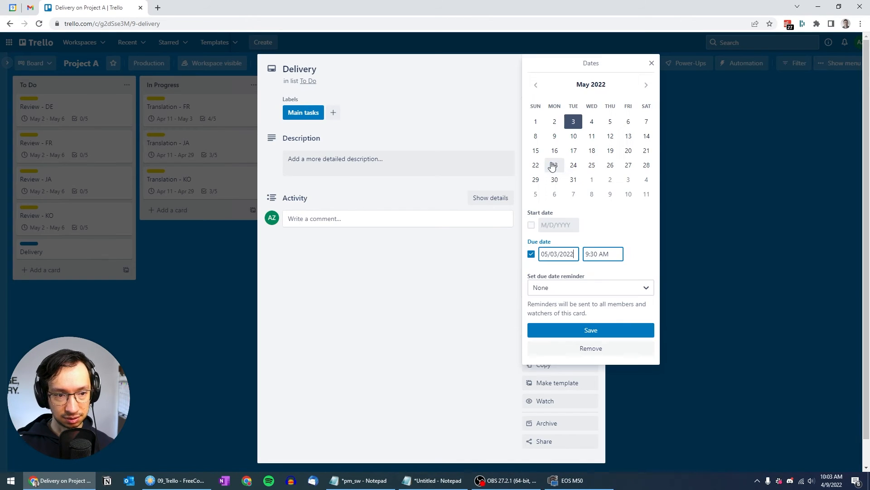
pyautogui.click(532, 226)
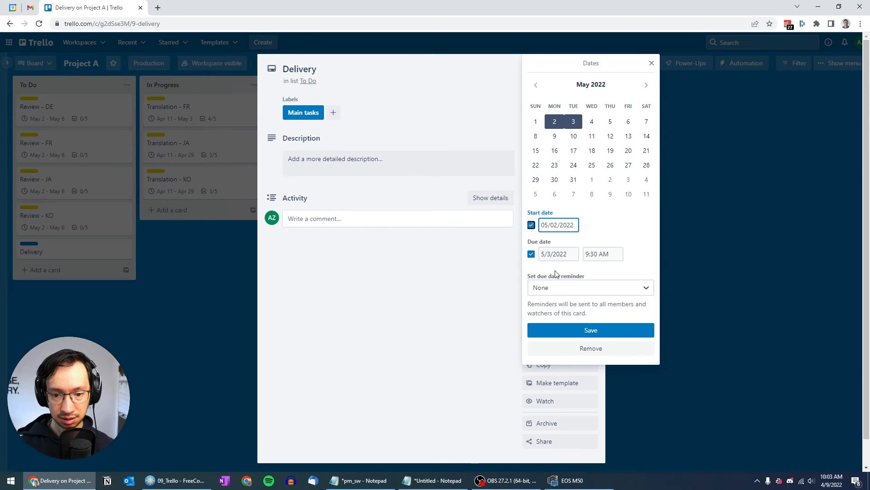
pyautogui.click(574, 122)
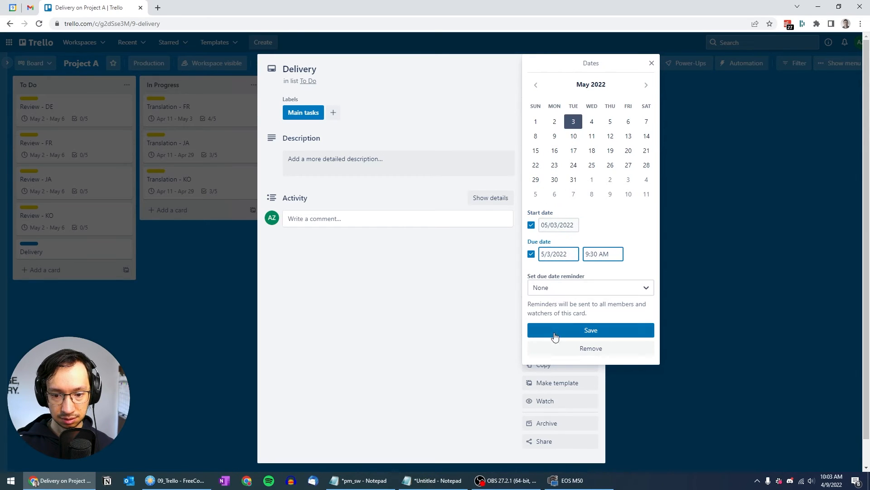
pyautogui.click(628, 122)
pyautogui.click(556, 226)
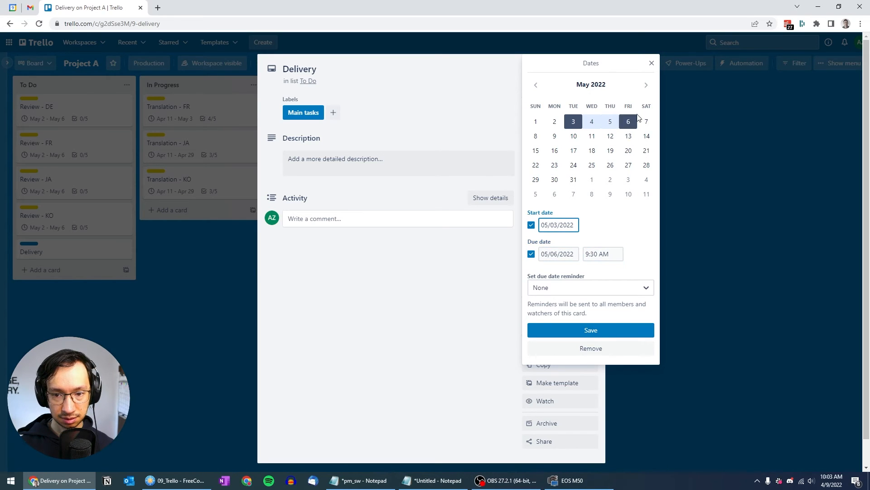
pyautogui.press('BackSpace')
pyautogui.write('6')
pyautogui.click(590, 330)
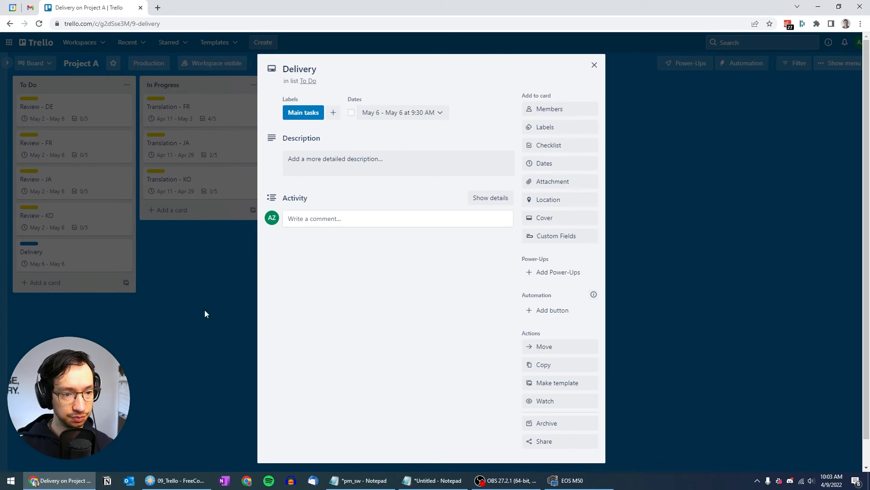
pyautogui.click(205, 310)
# Show Project A in the Timeline view with the cards grouped by label
pyautogui.click(35, 63)
pyautogui.click(41, 140)
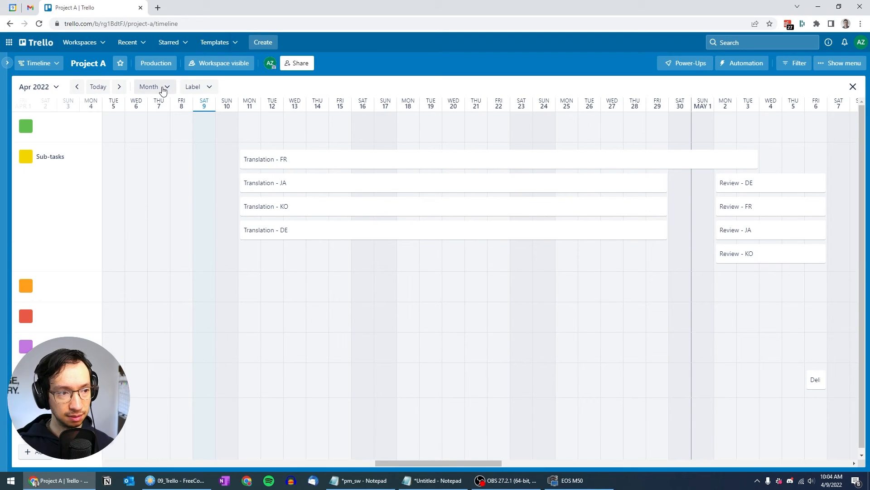
pyautogui.hscroll(4, 169, 129)
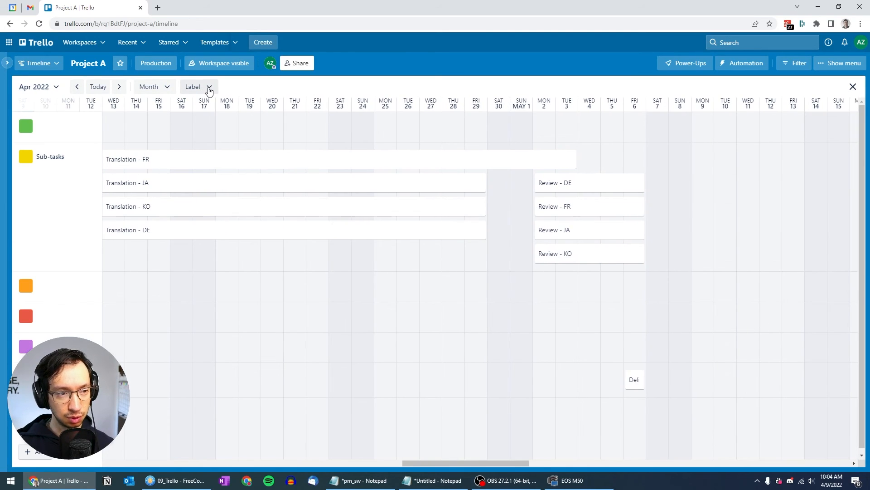
pyautogui.click(203, 89)
pyautogui.click(206, 89)
# Examine the label-grouped timeline, comparing the translation bars with the review and Delivery cards in early May
pyautogui.hscroll(-3, 171, 167)
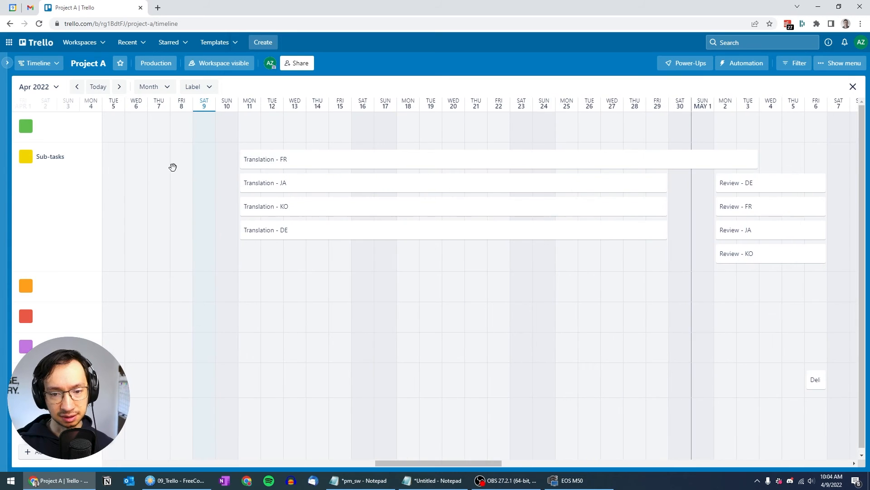
pyautogui.hscroll(3, 171, 168)
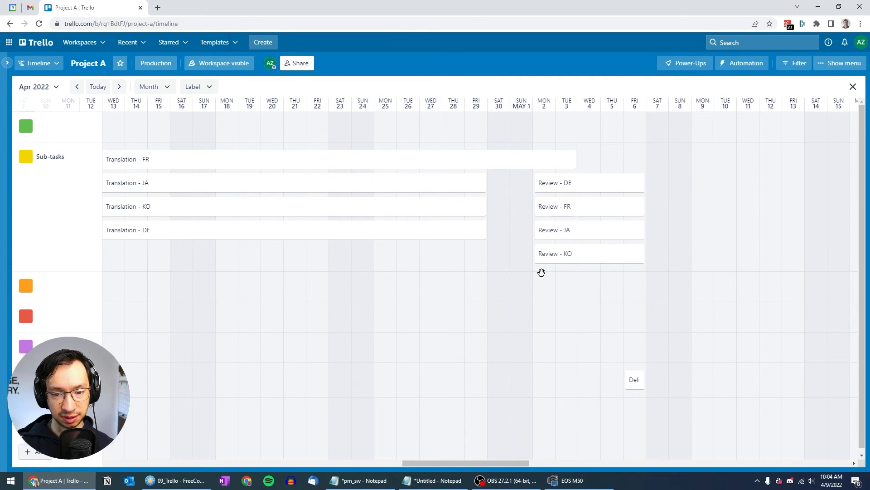
pyautogui.scroll(-1, 545, 256)
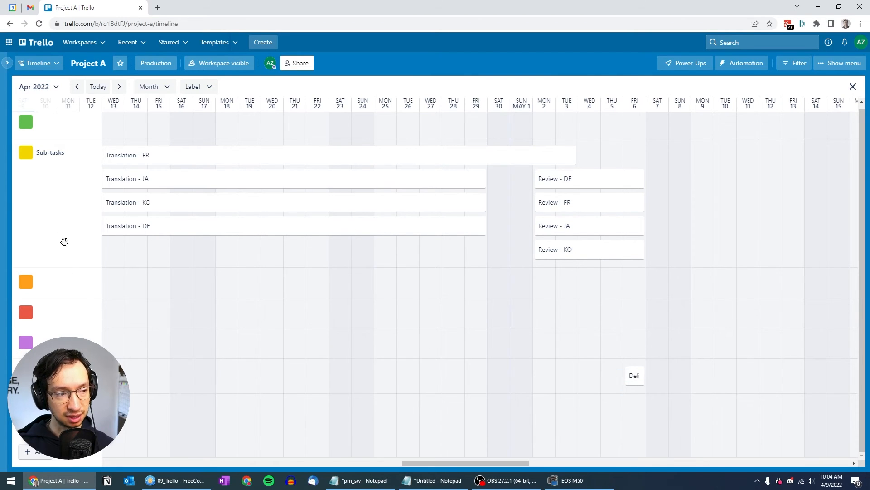
pyautogui.scroll(1, 261, 210)
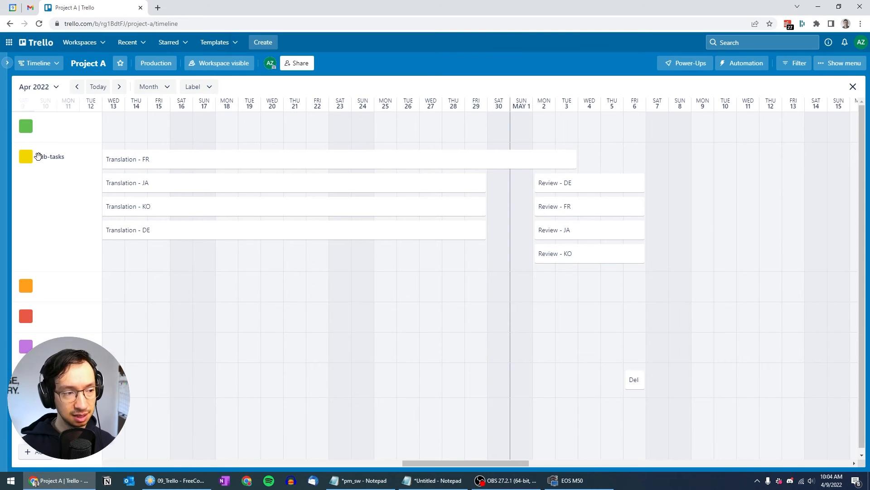
pyautogui.hscroll(-3, 154, 132)
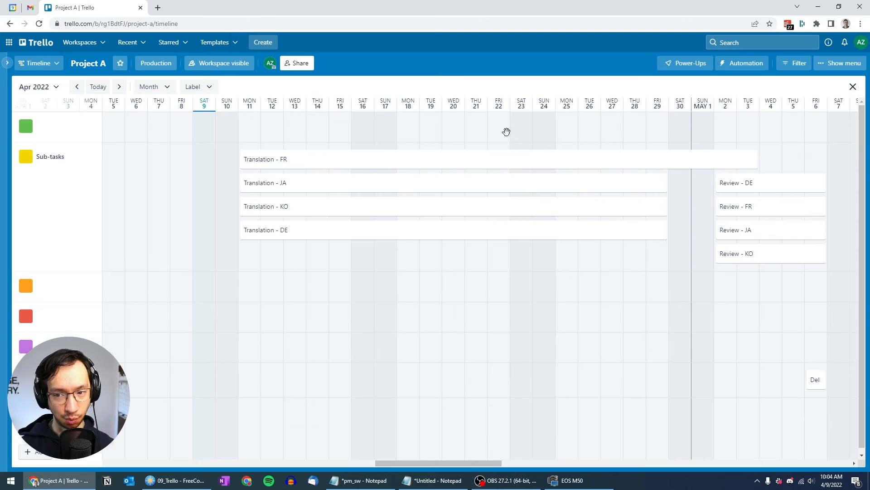
pyautogui.hscroll(4, 713, 129)
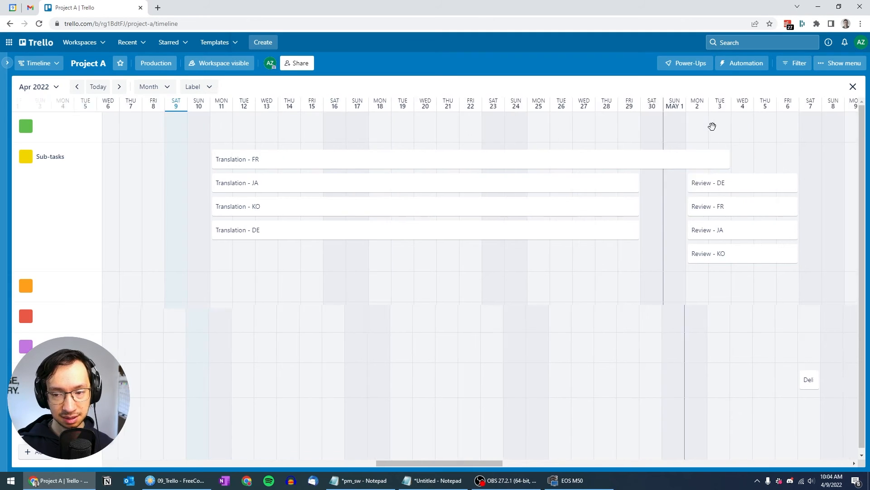
pyautogui.moveTo(299, 162); pyautogui.dragTo(200, 167)
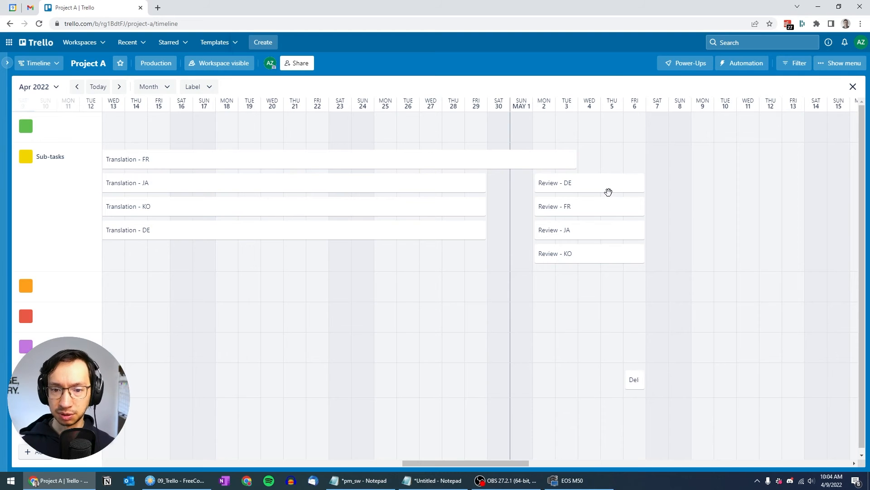
pyautogui.hscroll(-4, 616, 194)
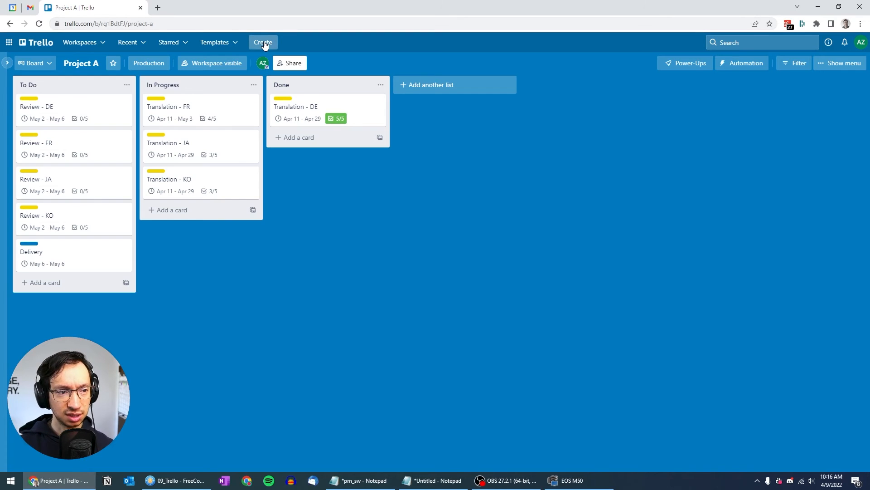
# Create a board titled My Projects with a plain blue background and Workspace visibility
pyautogui.click(265, 45)
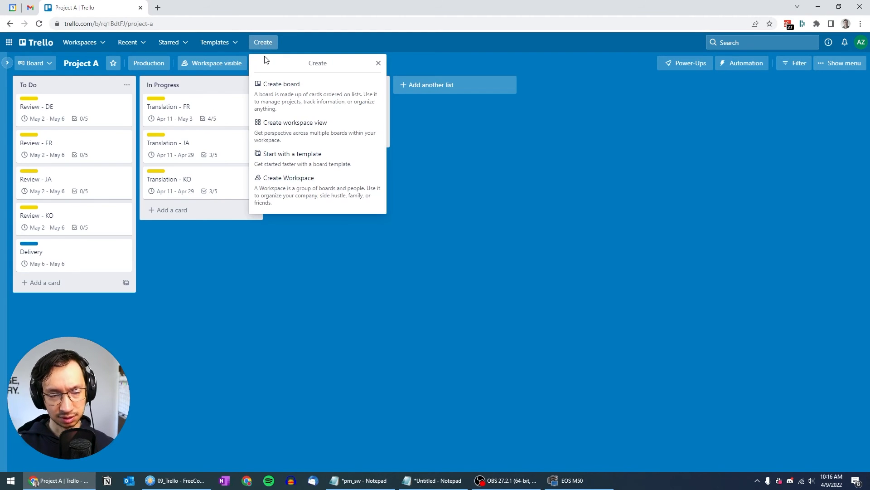
pyautogui.click(287, 92)
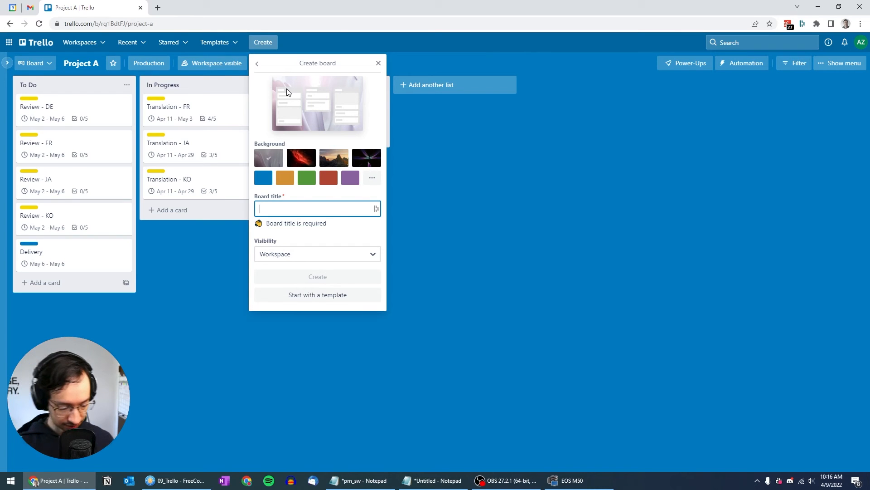
pyautogui.write('M')
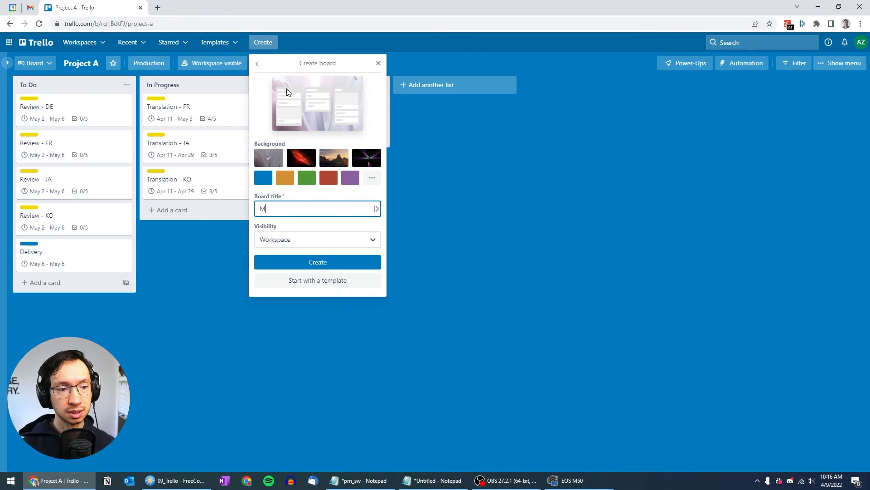
pyautogui.write('y Projects')
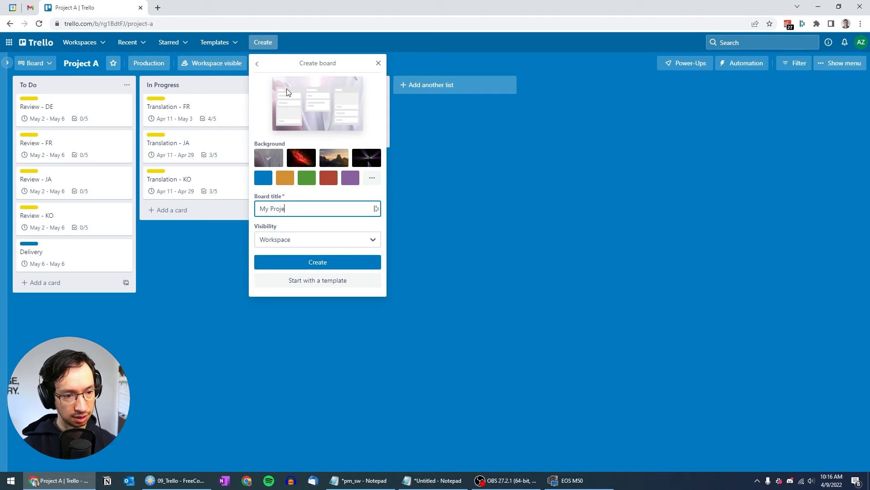
pyautogui.click(268, 181)
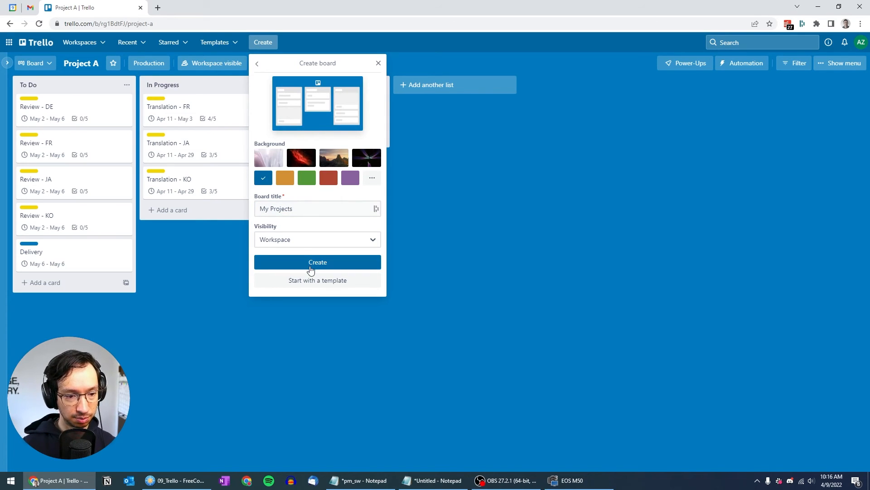
pyautogui.click(313, 266)
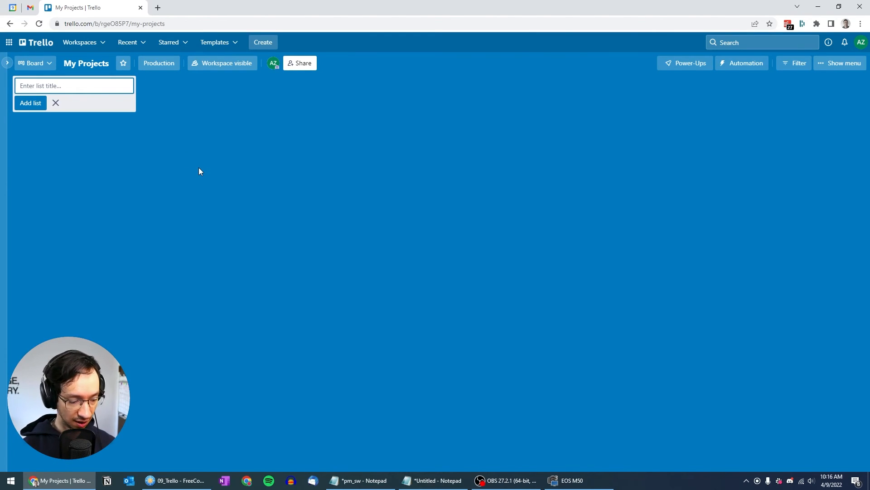
# Add four lists to the My Projects board: To Do, Translation, Review and Delivered
pyautogui.write('To ')
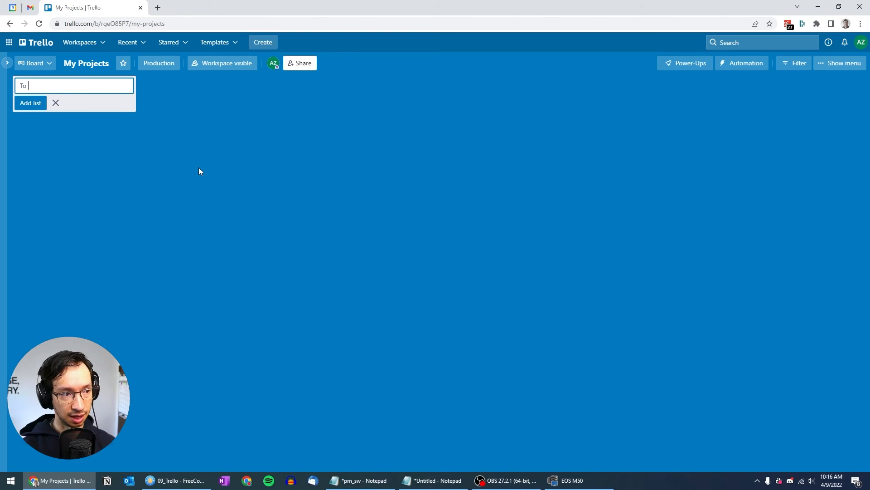
pyautogui.write('Do')
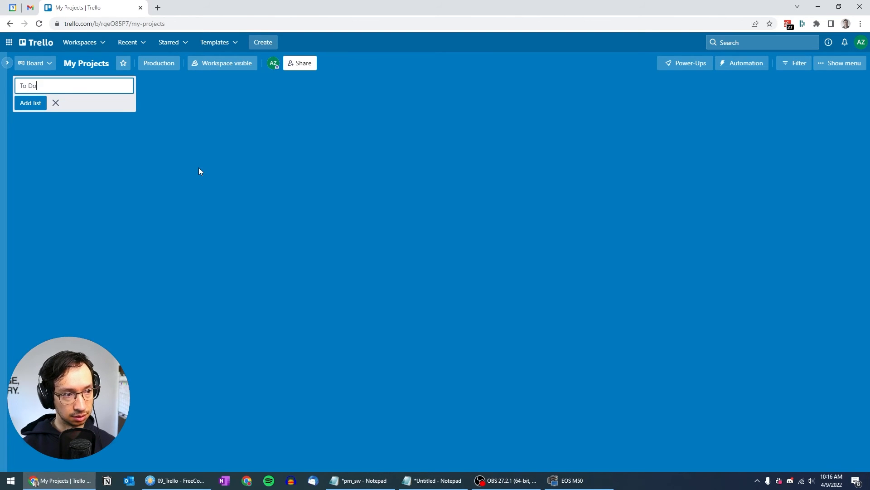
pyautogui.press('Return')
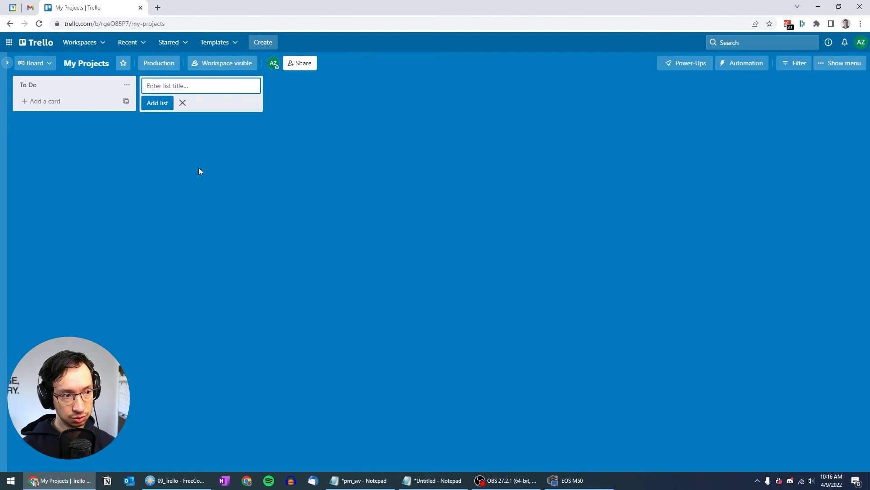
pyautogui.write('Translation')
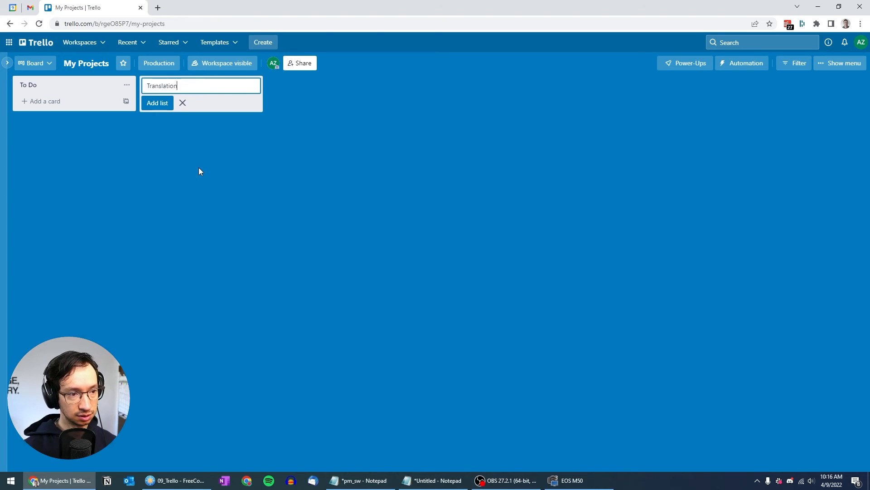
pyautogui.press('Return')
pyautogui.write('Review')
pyautogui.press('Return')
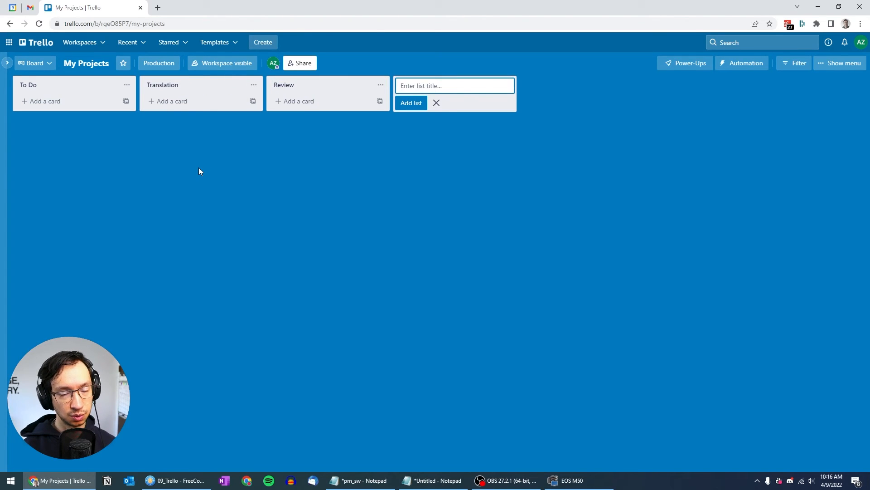
pyautogui.write('Devel')
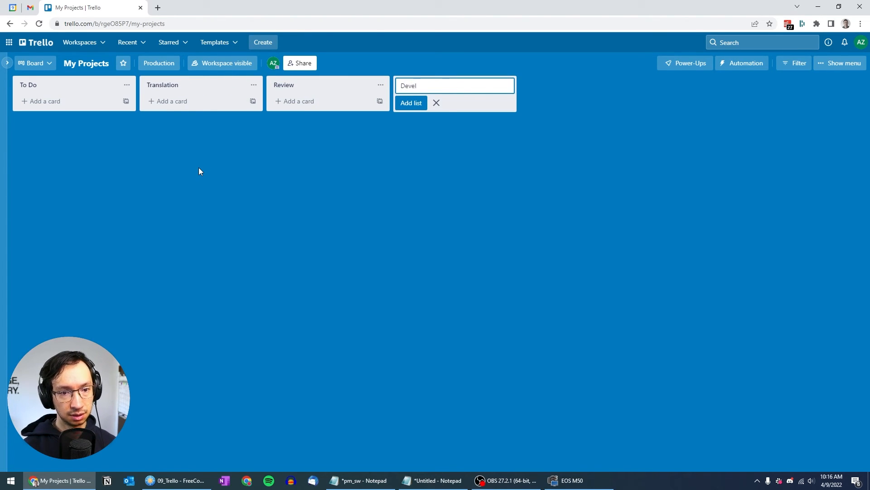
pyautogui.write('livered')
pyautogui.press('Return')
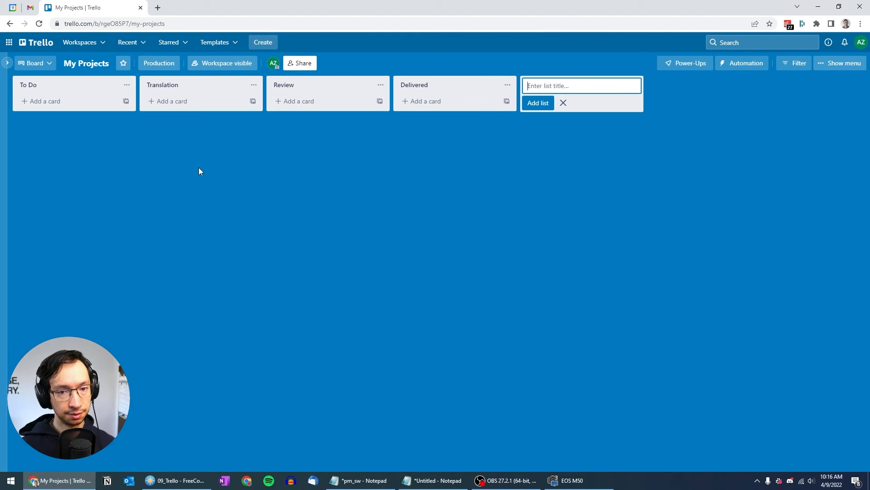
pyautogui.click(563, 102)
# Add four cards to the To Do list: German, French, Japanese and Korean
pyautogui.click(25, 101)
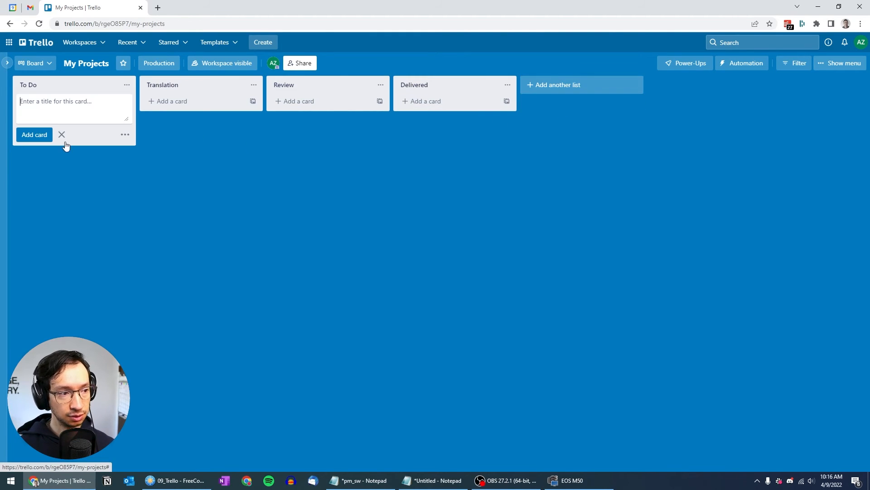
pyautogui.write('German')
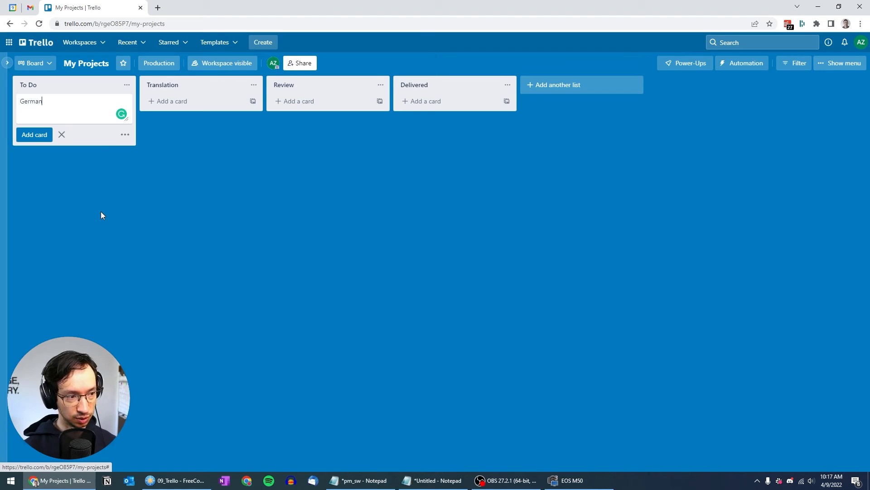
pyautogui.press('Return')
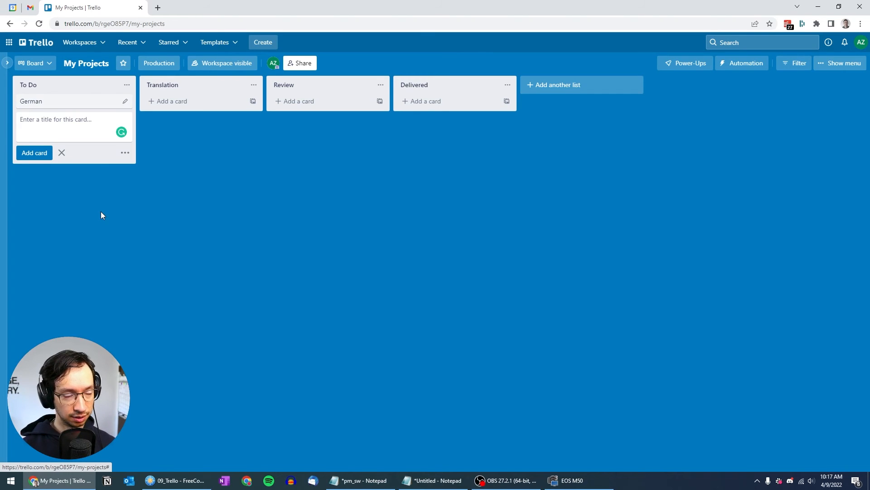
pyautogui.write('French')
pyautogui.press('Return')
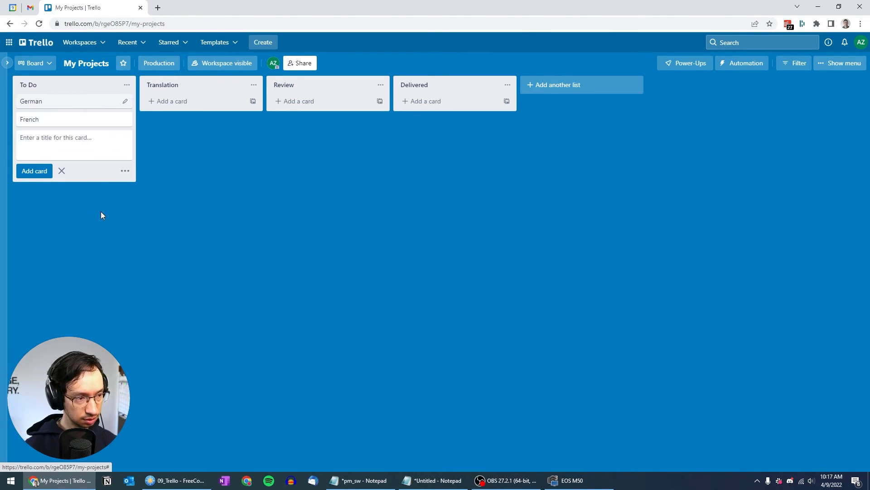
pyautogui.write('Japanese')
pyautogui.press('Return')
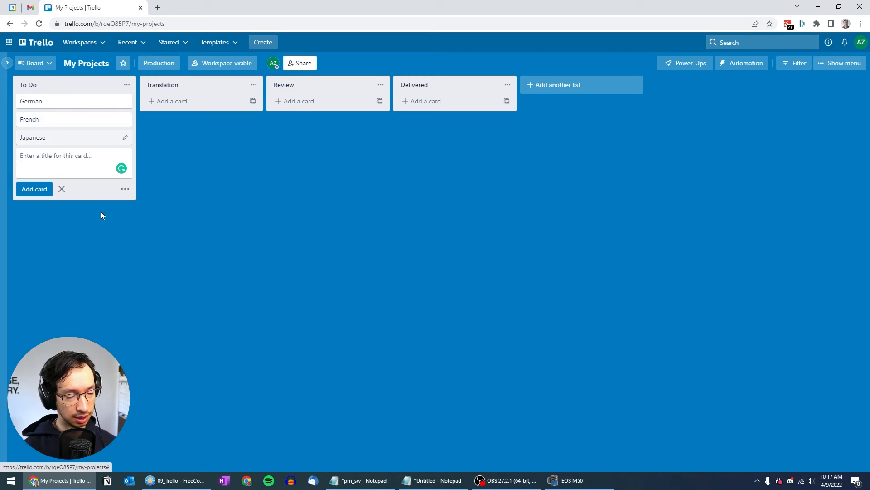
pyautogui.write('Korean')
pyautogui.press('Return')
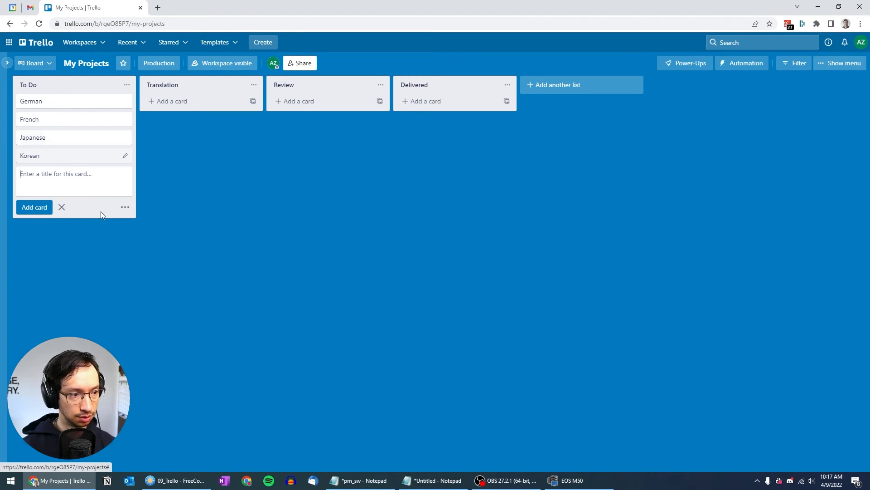
pyautogui.click(212, 203)
pyautogui.click(81, 103)
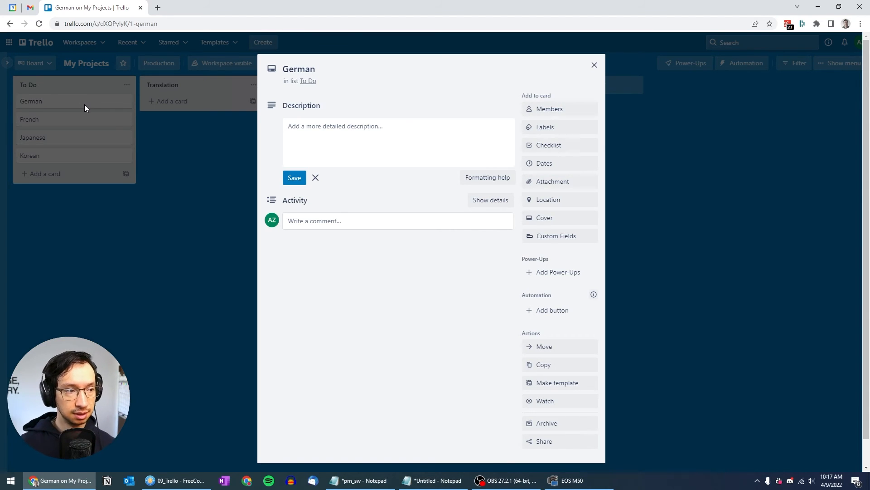
pyautogui.click(547, 166)
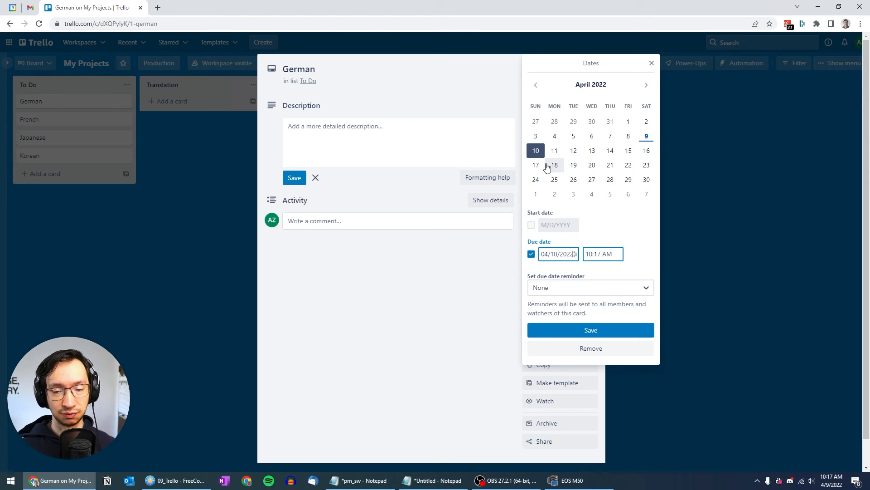
pyautogui.click(531, 225)
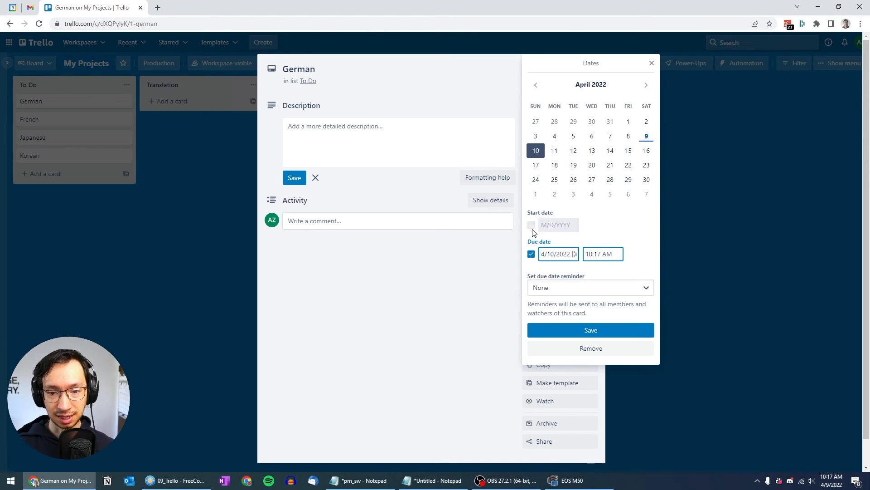
pyautogui.click(553, 151)
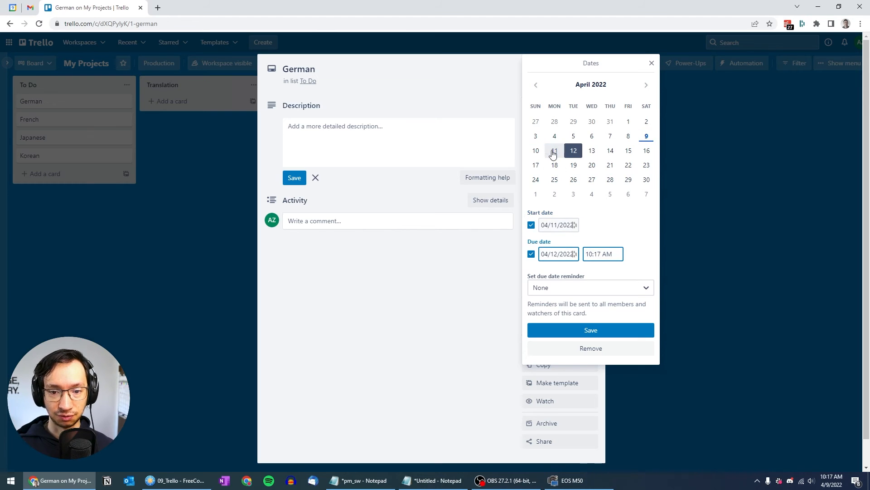
pyautogui.click(532, 225)
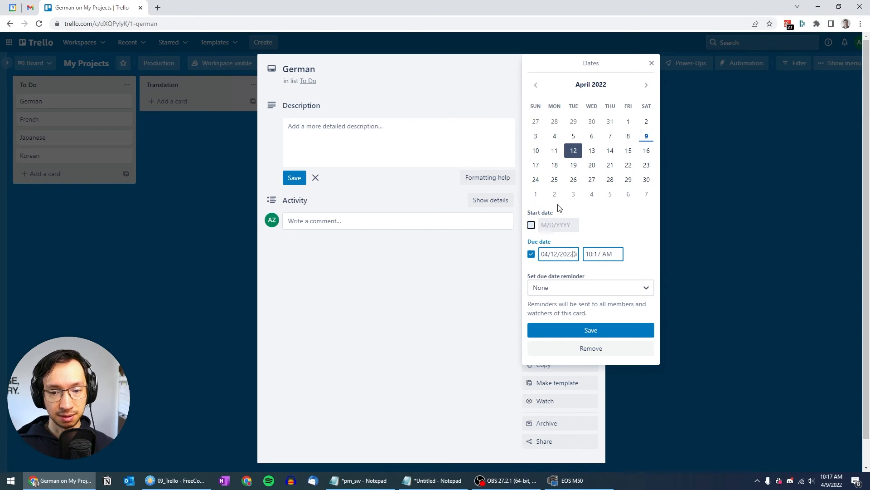
pyautogui.click(652, 63)
pyautogui.click(594, 65)
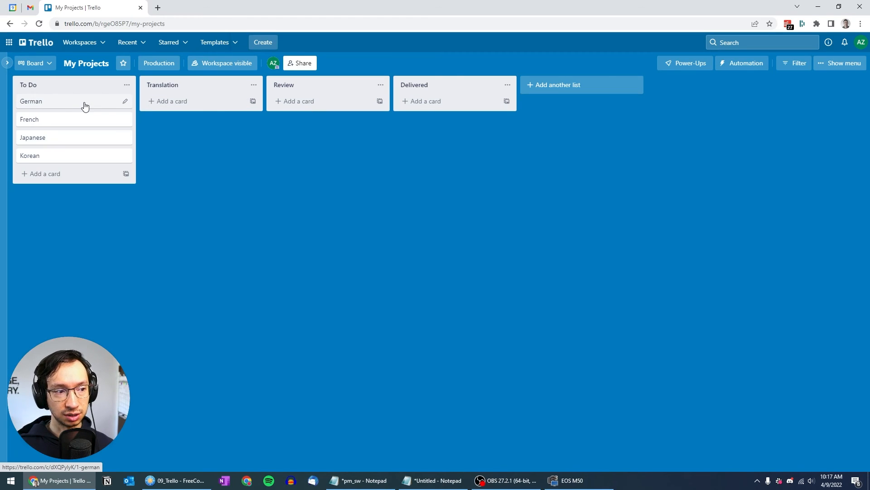
# Move the German card from the To Do list to the Translation list
pyautogui.moveTo(64, 107); pyautogui.dragTo(217, 103)
pyautogui.click(195, 103)
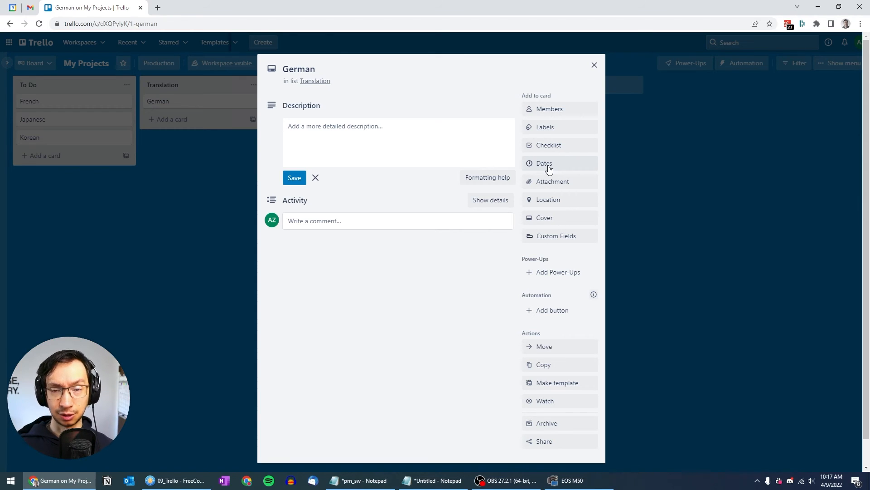
pyautogui.click(196, 188)
pyautogui.click(205, 135)
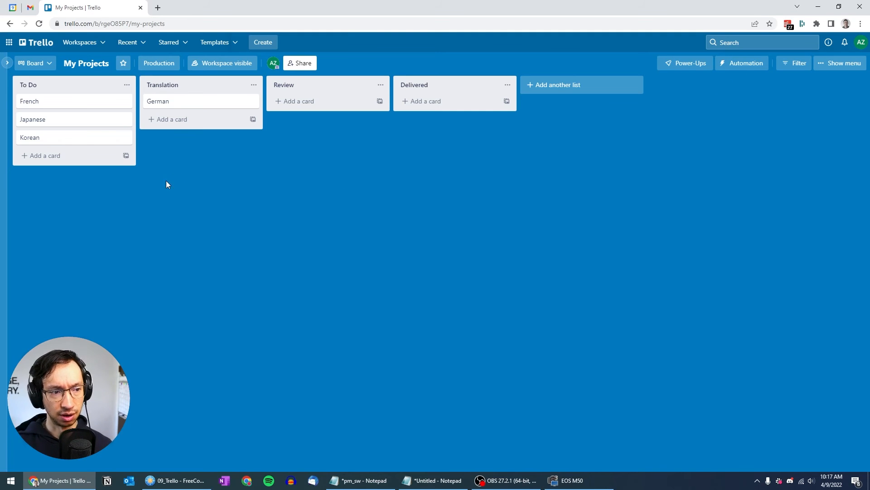
# Name the green label Project A, apply it to the German card, and close the card without saving the name to Dashlane
pyautogui.moveTo(186, 102)
pyautogui.mouseDown()
pyautogui.moveTo(121, 94)
pyautogui.moveTo(192, 107)
pyautogui.mouseUp()
pyautogui.click(192, 107)
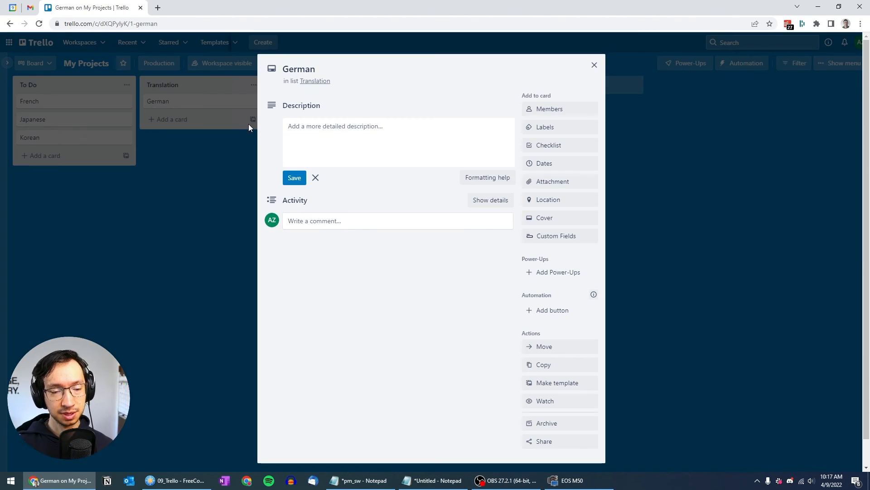
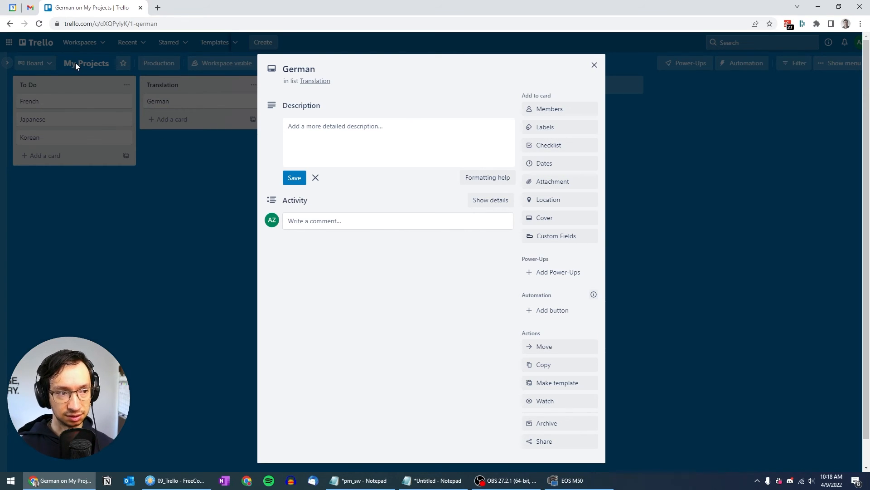
pyautogui.click(584, 130)
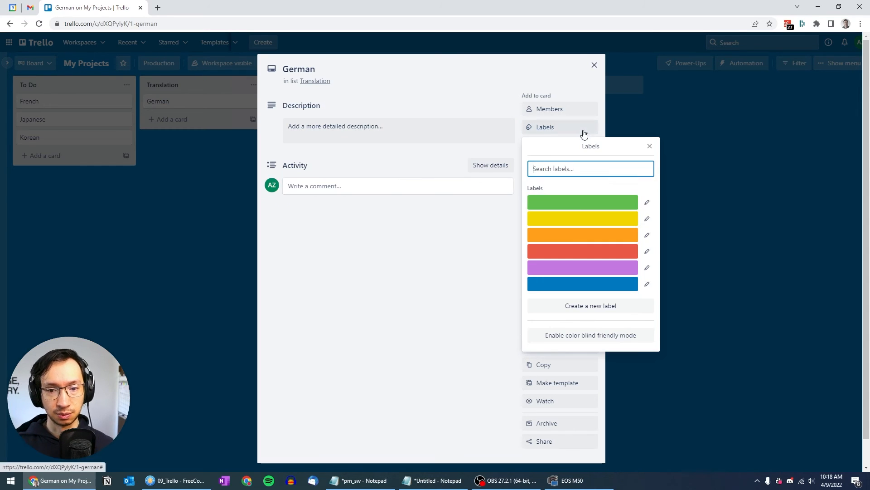
pyautogui.click(648, 204)
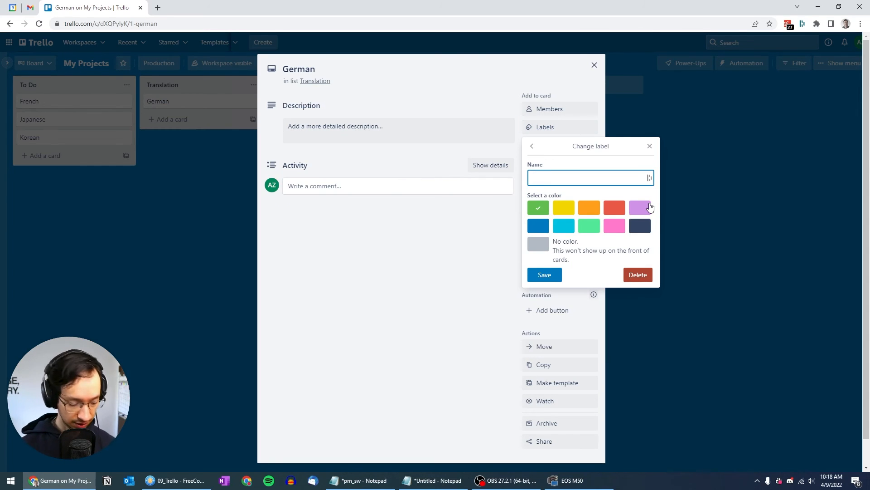
pyautogui.write('Project A')
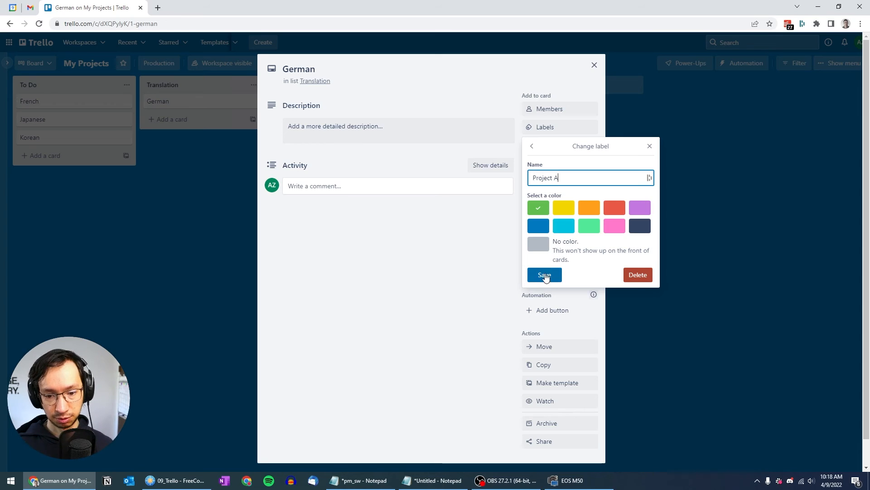
pyautogui.click(546, 275)
pyautogui.click(559, 202)
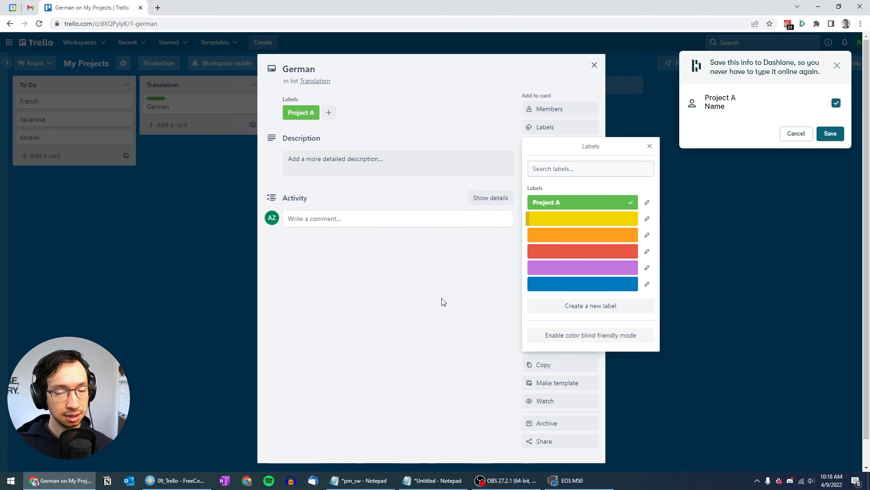
pyautogui.click(794, 134)
pyautogui.click(336, 336)
pyautogui.click(78, 104)
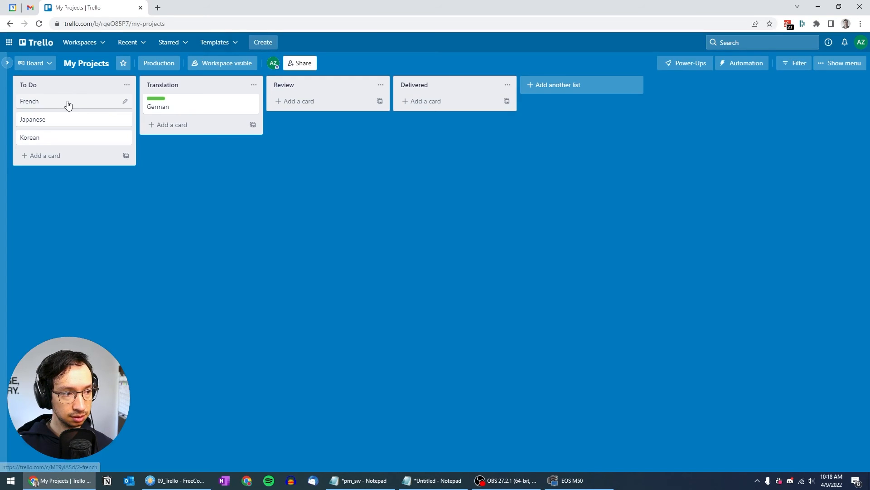
# Apply the green Project A label to the French card and close the card
pyautogui.click(68, 102)
pyautogui.click(560, 203)
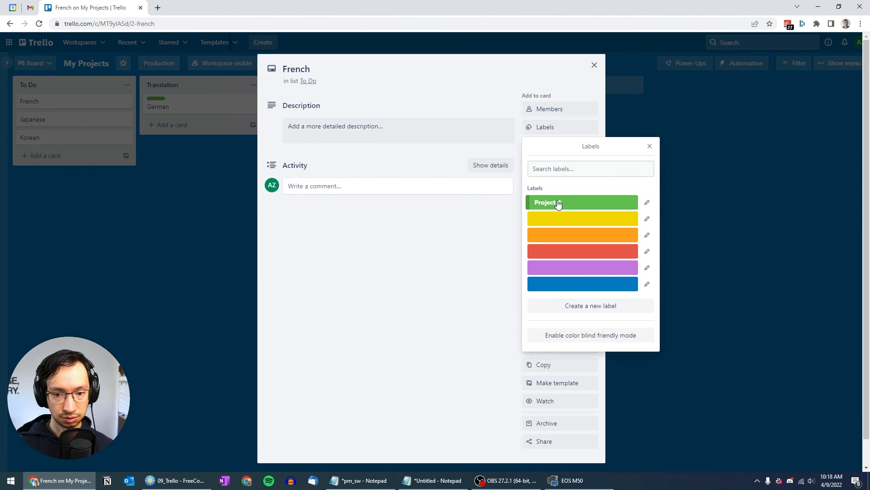
pyautogui.click(99, 129)
pyautogui.click(99, 129)
# Apply the green Project A label to the Japanese card and close the card
pyautogui.click(91, 126)
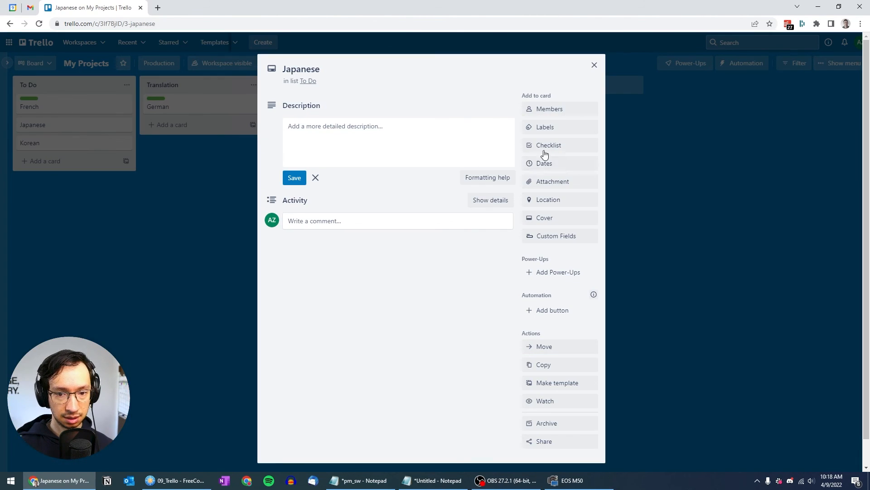
pyautogui.click(561, 129)
pyautogui.click(559, 202)
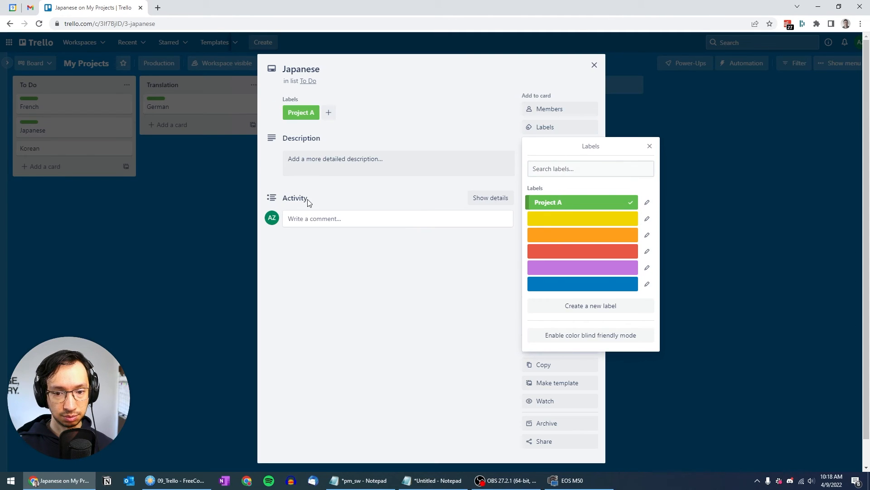
pyautogui.click(72, 154)
pyautogui.click(68, 153)
# Apply the green Project A label to the Korean card and close the card
pyautogui.click(58, 149)
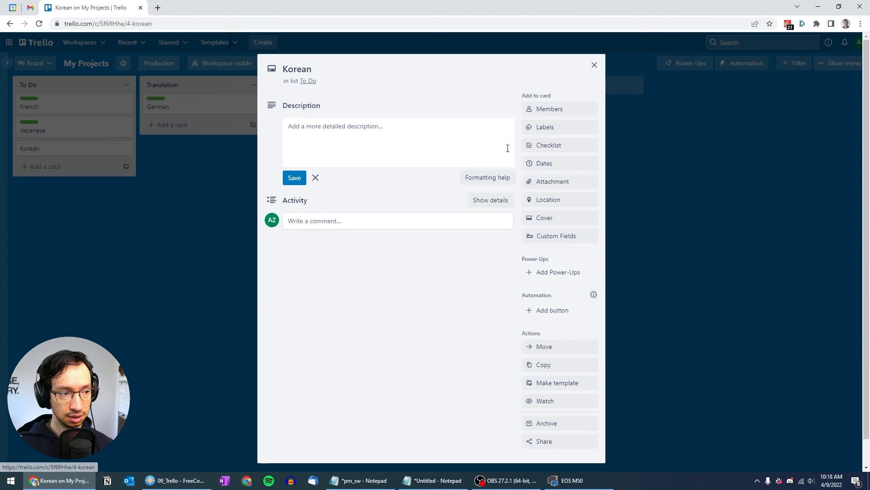
pyautogui.click(544, 128)
pyautogui.click(548, 201)
pyautogui.click(152, 233)
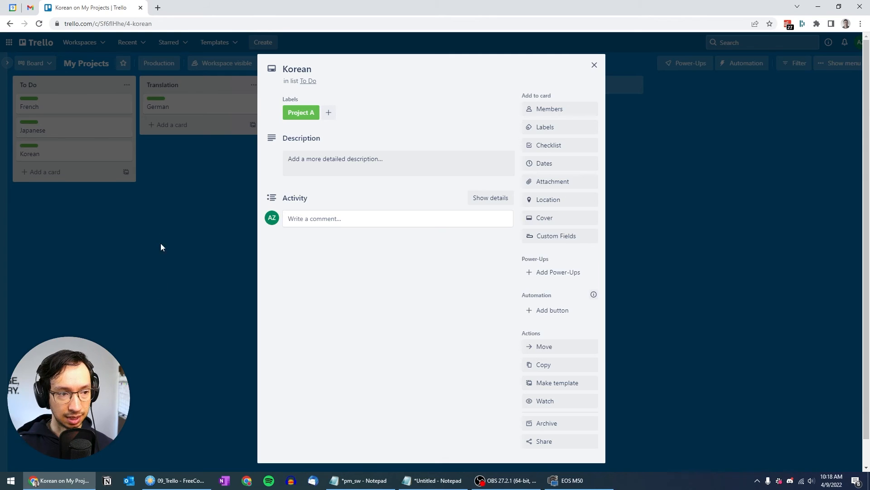
pyautogui.click(161, 243)
# Add a checklist to the German card with the items Heads-up sent and Heads-up confirmed
pyautogui.click(189, 109)
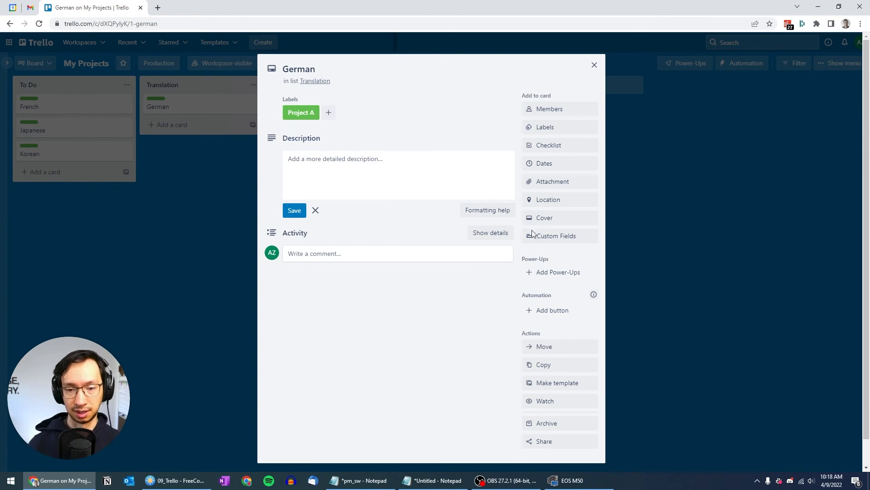
pyautogui.click(564, 146)
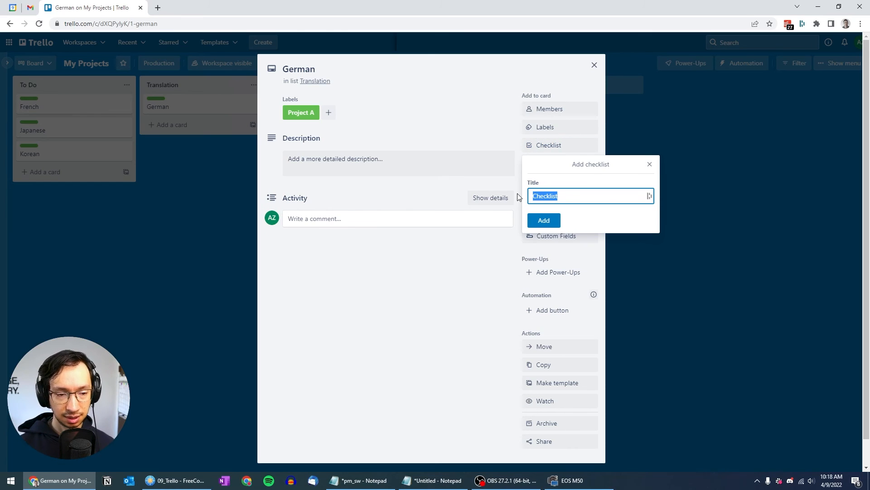
pyautogui.click(544, 220)
pyautogui.write('Heads-up sent')
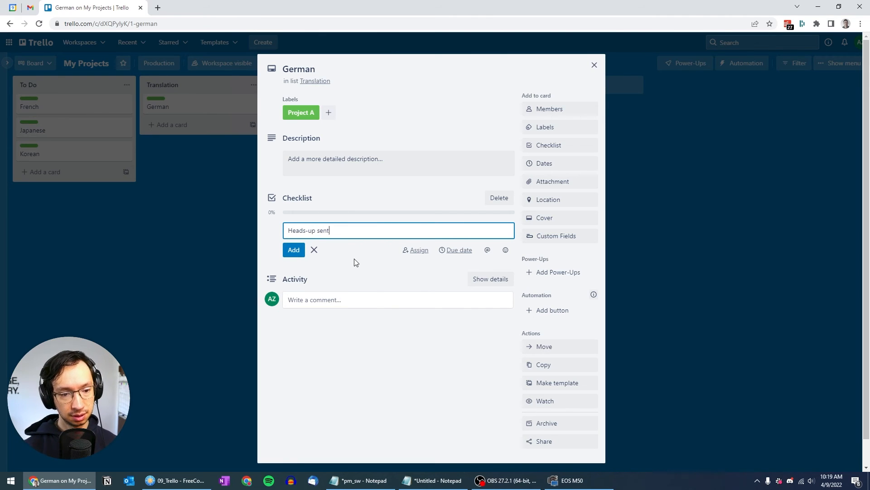
pyautogui.press('Return')
pyautogui.write('Hea')
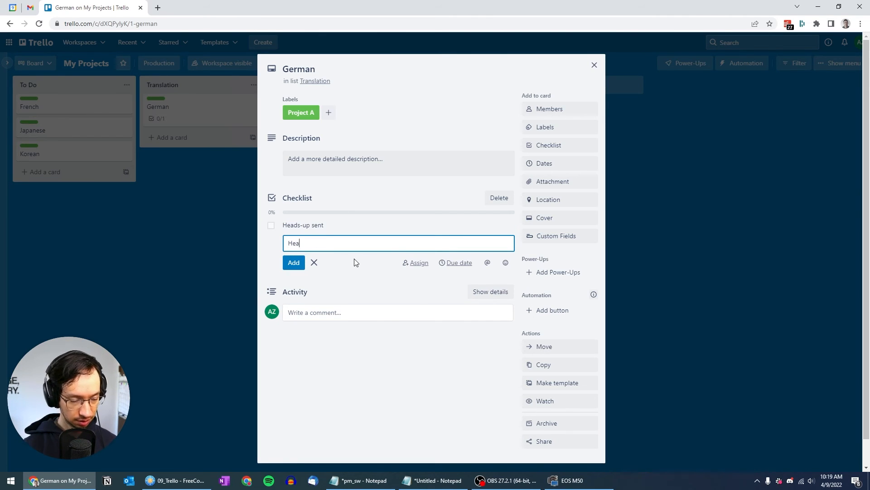
pyautogui.write('ds-')
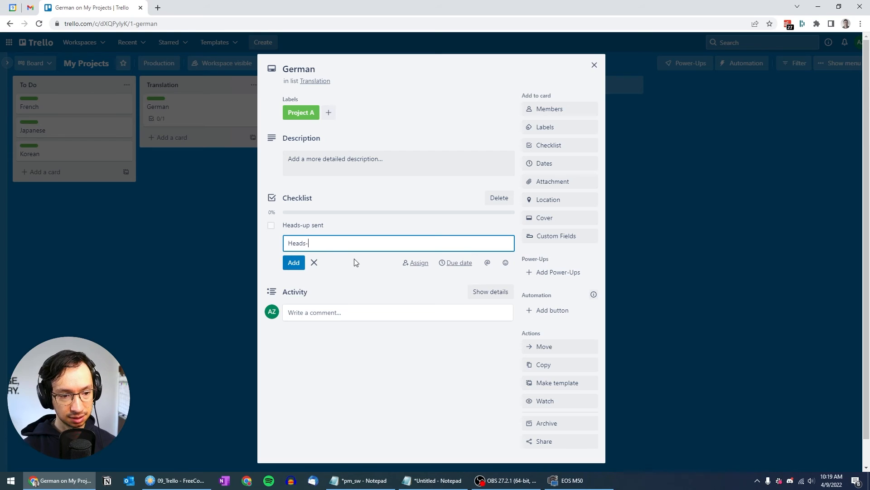
pyautogui.write('up confirmed')
pyautogui.press('Return')
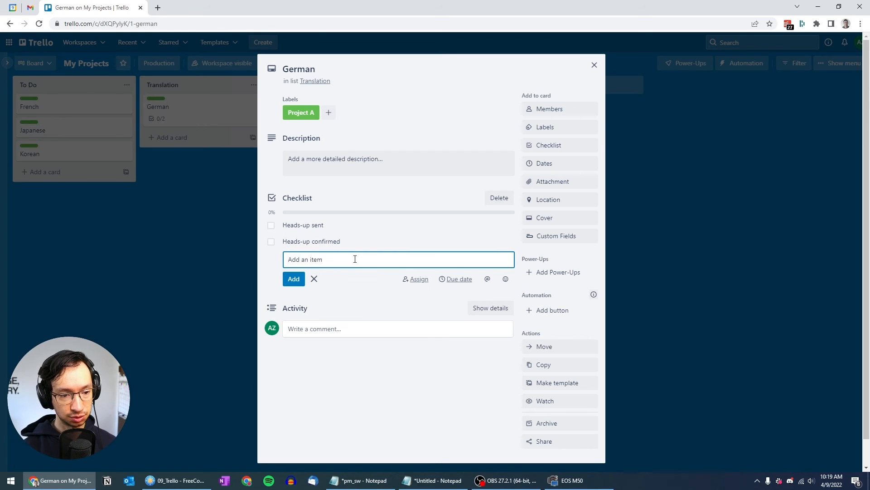
# Add the items Handoff sent, Handoff confirmed and Delivered to the German card's checklist and close the card
pyautogui.write('Handoff sent')
pyautogui.press('Return')
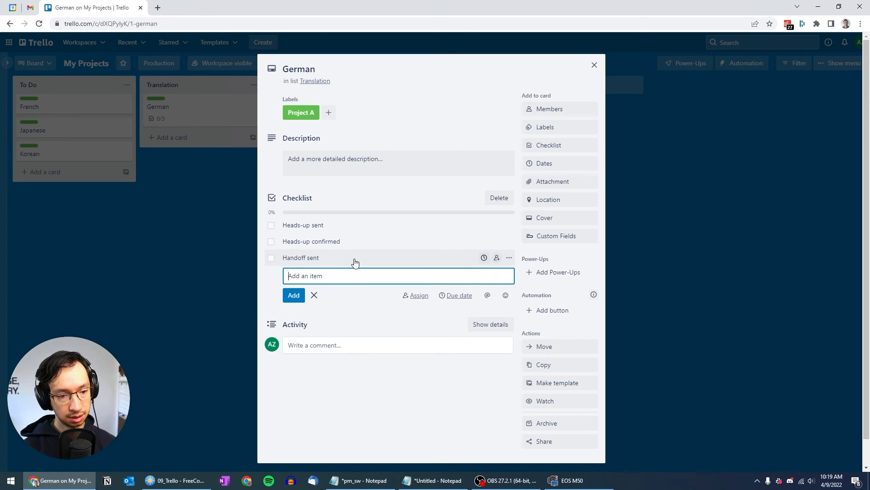
pyautogui.write('Handoff confirmed')
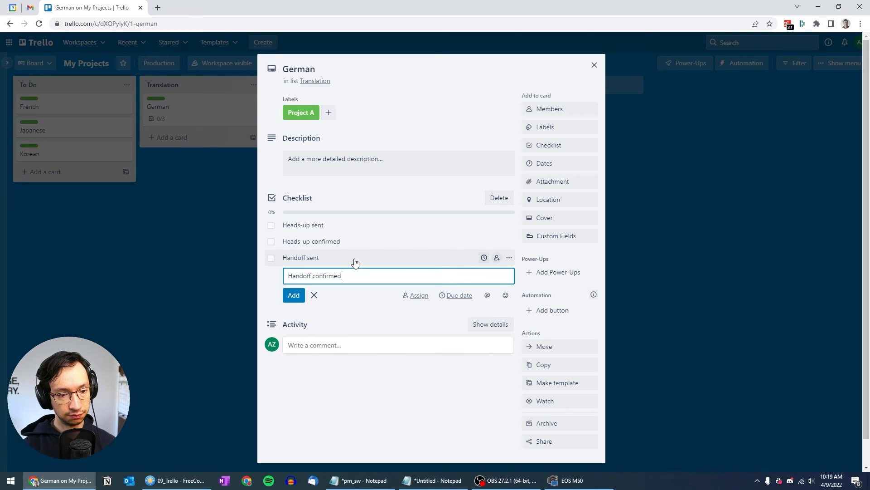
pyautogui.press('Return')
pyautogui.write('Delive')
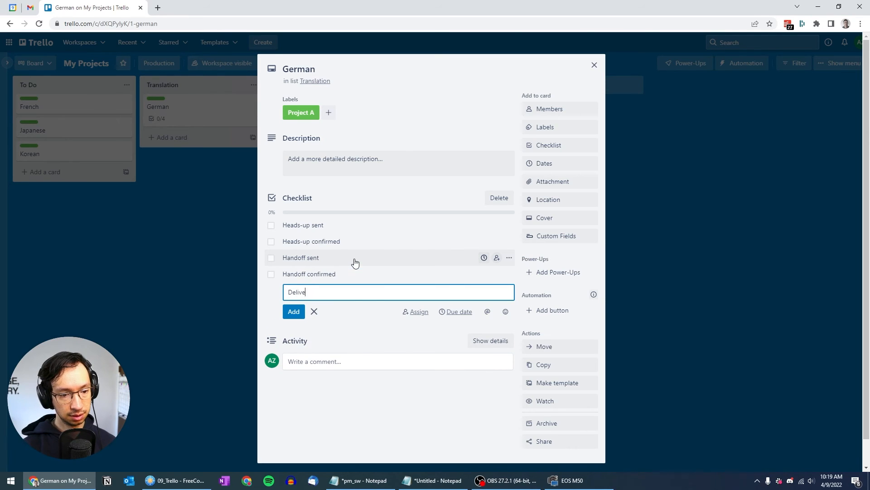
pyautogui.write('red')
pyautogui.press('Return')
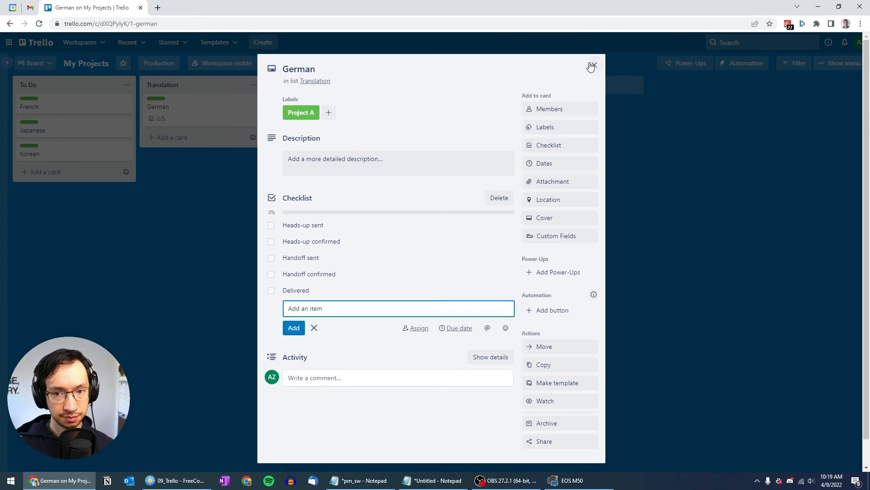
pyautogui.click(593, 66)
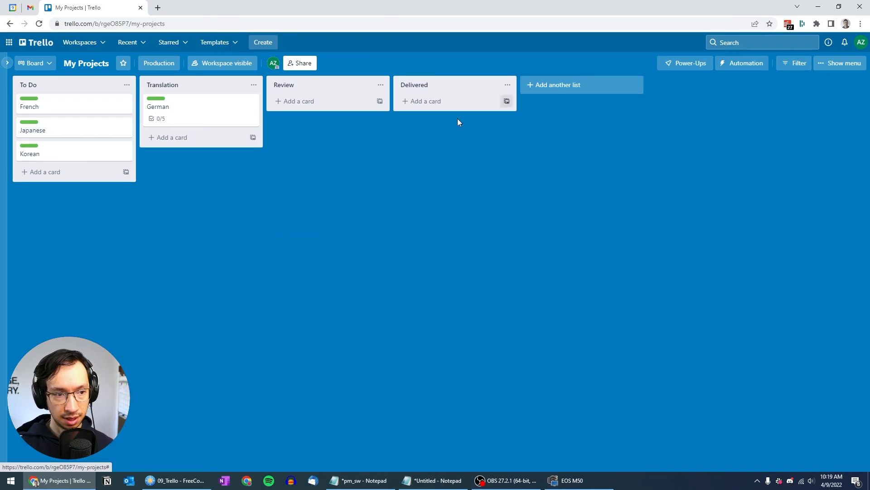
# Tick Handoff sent, Handoff confirmed and Delivered in the German card's checklist and close the card
pyautogui.click(212, 118)
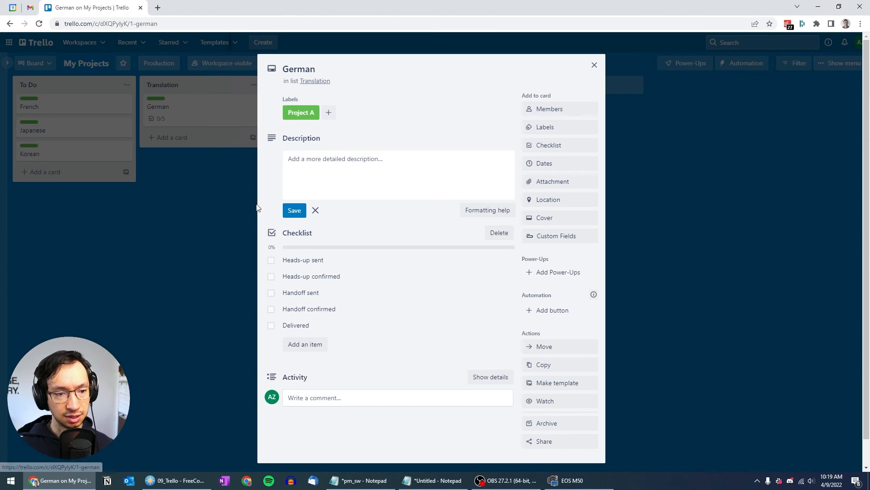
pyautogui.click(271, 292)
pyautogui.click(272, 274)
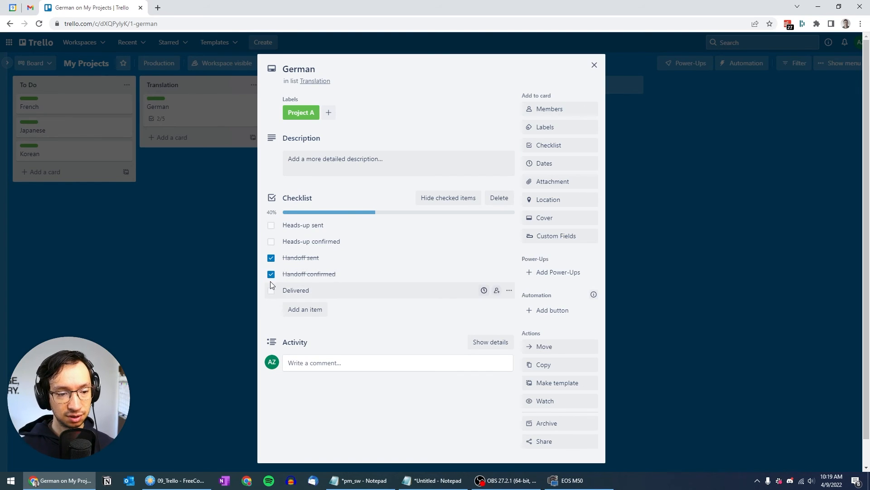
pyautogui.click(272, 292)
pyautogui.click(203, 237)
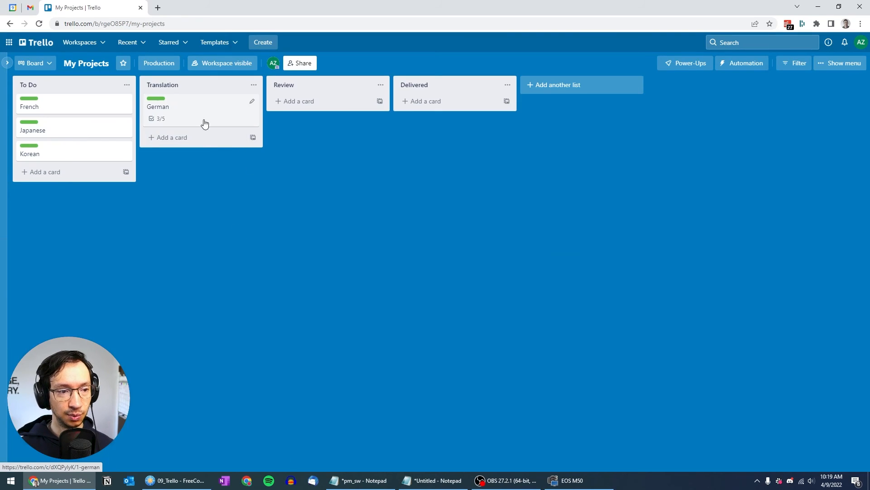
# Move the German card to the Review list and untick Handoff sent, Handoff confirmed and Delivered in its checklist
pyautogui.moveTo(205, 117); pyautogui.dragTo(327, 110)
pyautogui.click(328, 113)
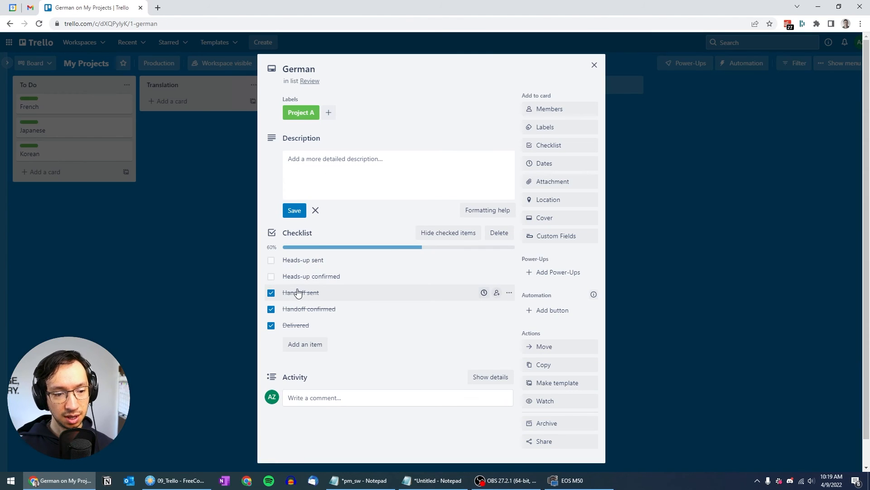
pyautogui.click(271, 296)
pyautogui.click(271, 258)
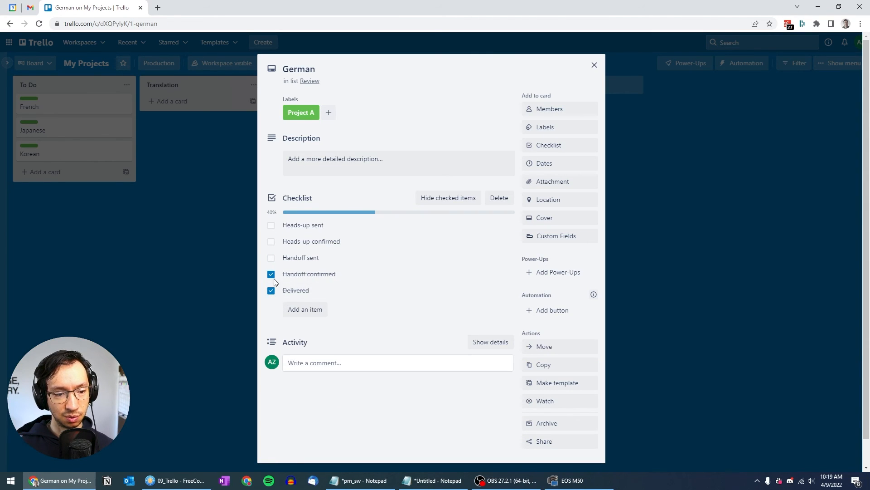
pyautogui.click(271, 274)
pyautogui.click(271, 291)
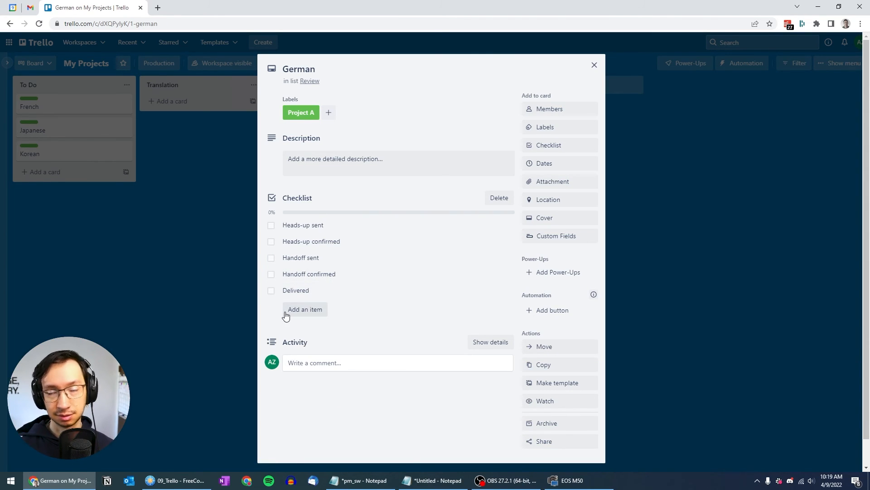
# Rename the German card's checklist to Translation
pyautogui.click(303, 201)
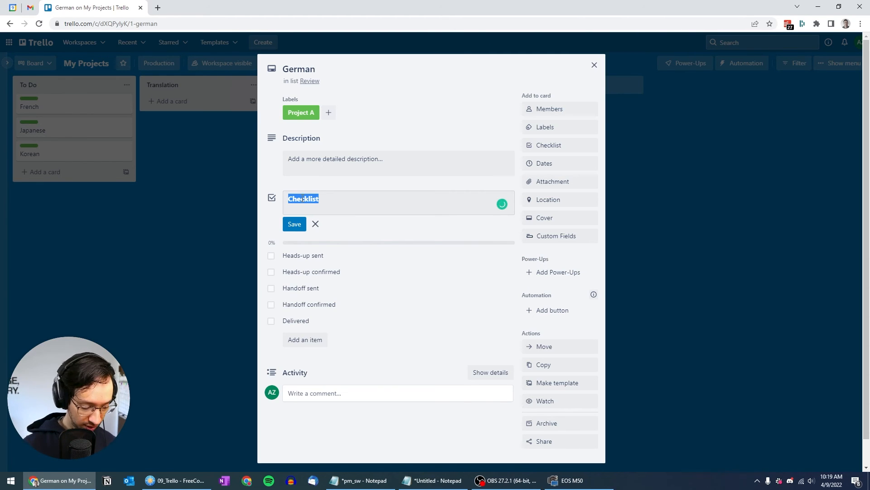
pyautogui.write('Translation')
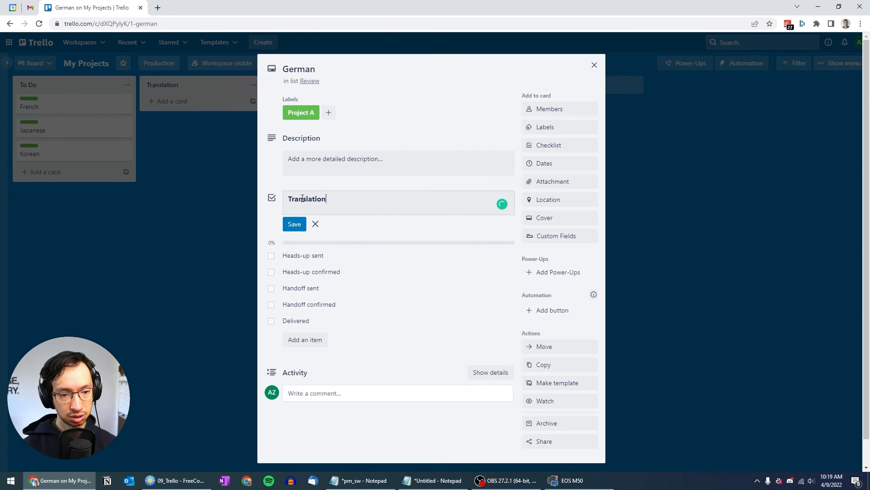
pyautogui.press('Return')
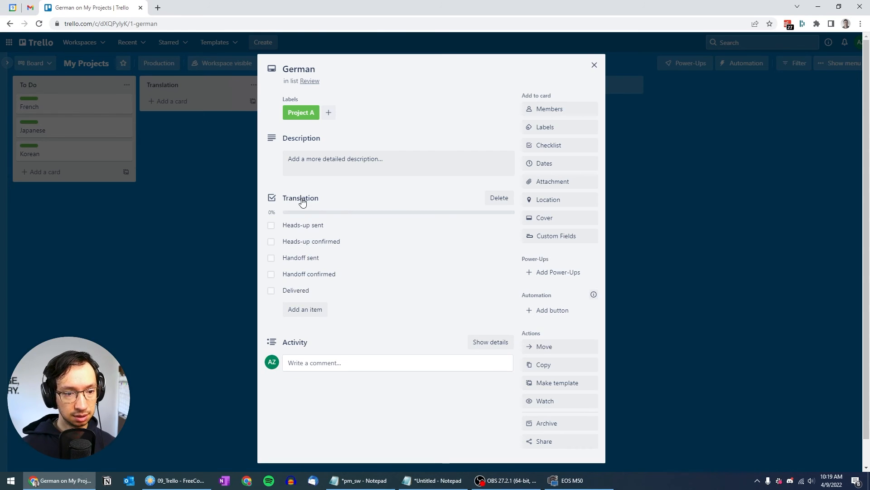
# Add a second checklist named Review to the German card, copying its items from the Translation checklist, and close the card
pyautogui.click(544, 148)
pyautogui.click(565, 220)
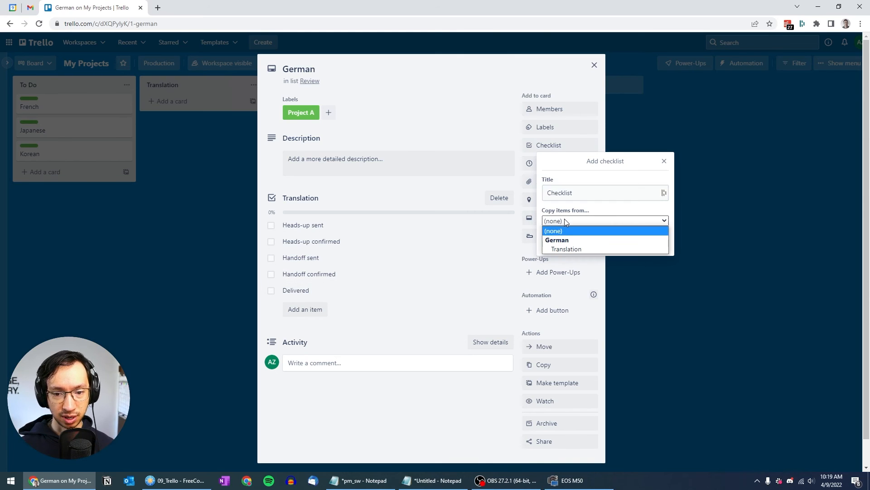
pyautogui.click(565, 249)
pyautogui.doubleClick(576, 195)
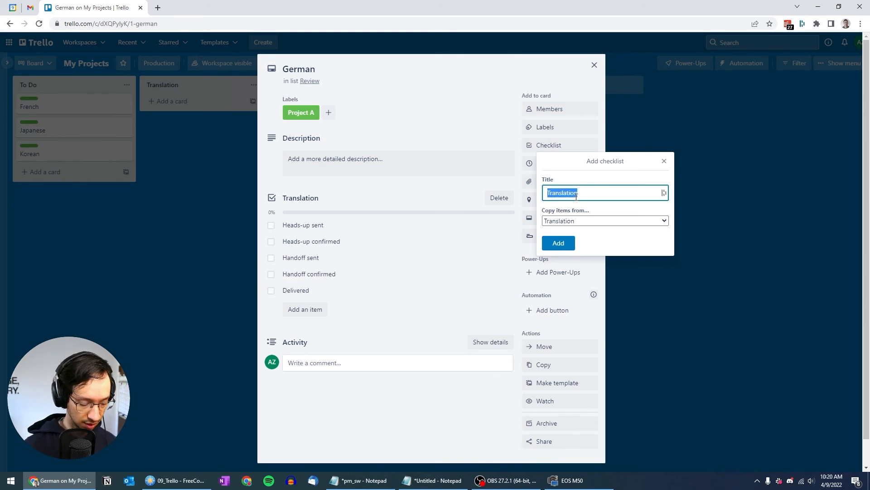
pyautogui.write('Review')
pyautogui.press('Return')
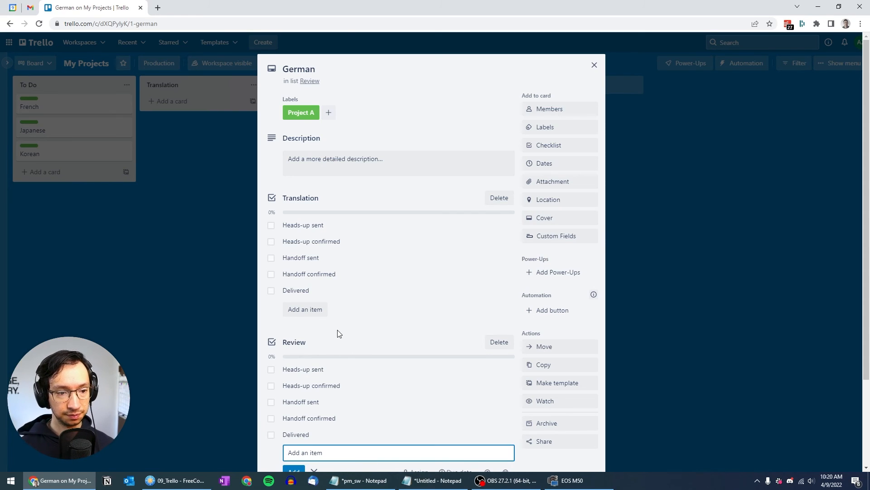
pyautogui.click(247, 143)
# Move the German card back to the Translation list and tick all five items in its Translation checklist
pyautogui.moveTo(312, 111); pyautogui.dragTo(190, 119)
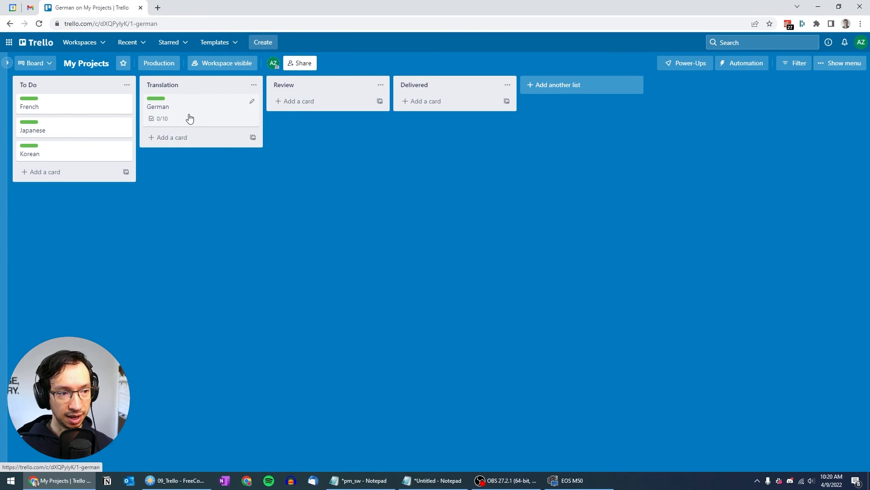
pyautogui.click(189, 118)
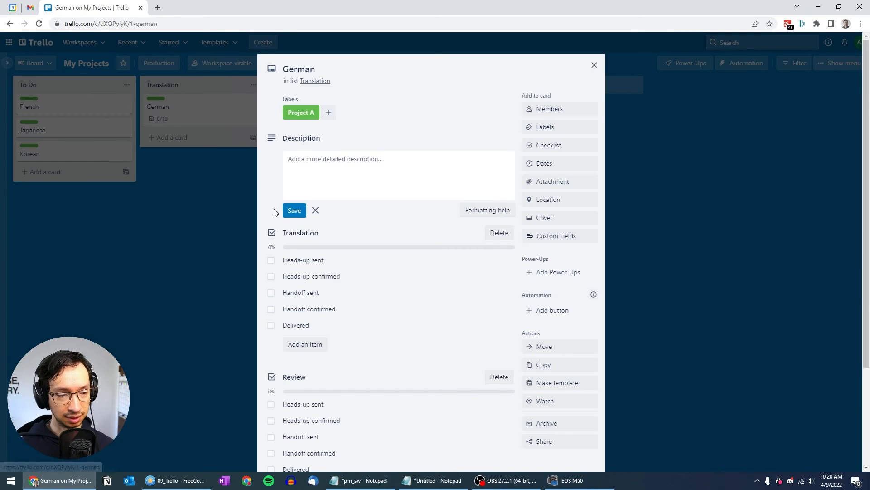
pyautogui.click(272, 263)
pyautogui.click(271, 273)
pyautogui.click(271, 241)
pyautogui.click(271, 257)
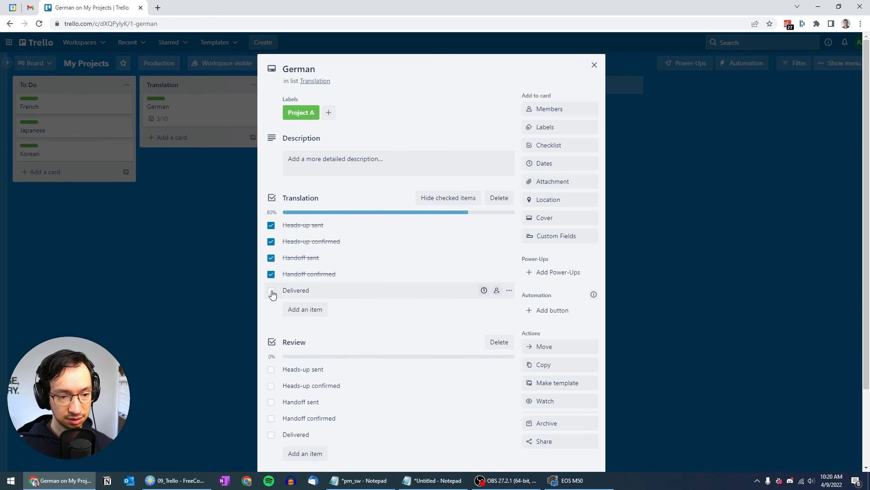
pyautogui.click(271, 291)
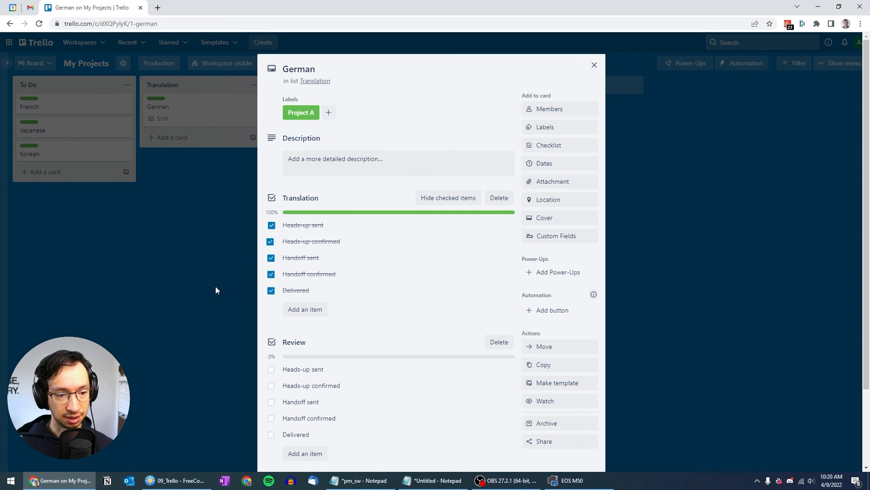
# Tick Heads-up sent and Heads-up confirmed in the German card's Review checklist and close the card
pyautogui.scroll(-2, 300, 308)
pyautogui.click(271, 279)
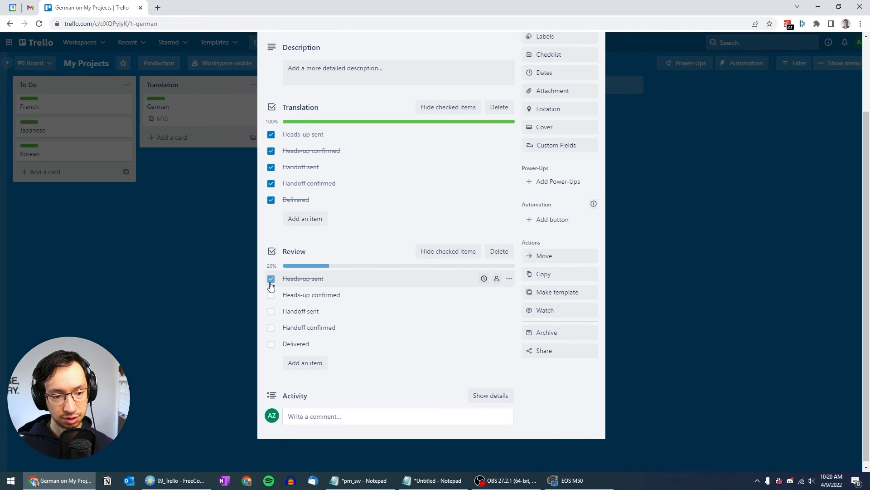
pyautogui.click(271, 295)
pyautogui.click(189, 246)
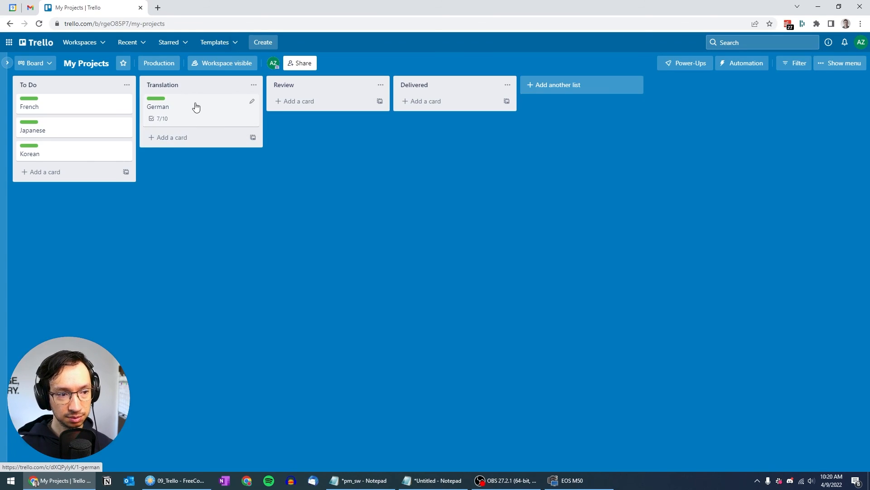
# Move the German card to the Review list, tick Handoff sent and Handoff confirmed in its Review checklist, and close it
pyautogui.moveTo(196, 107); pyautogui.dragTo(307, 111)
pyautogui.click(311, 112)
pyautogui.scroll(-3, 312, 318)
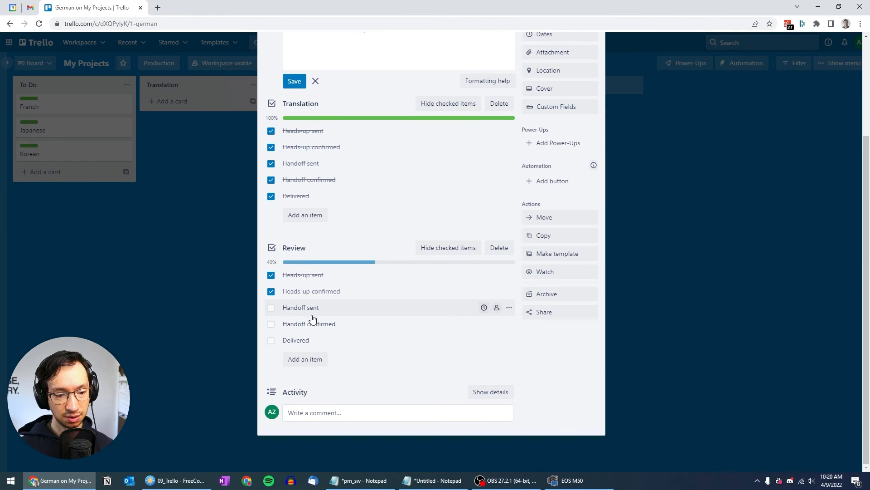
pyautogui.click(272, 307)
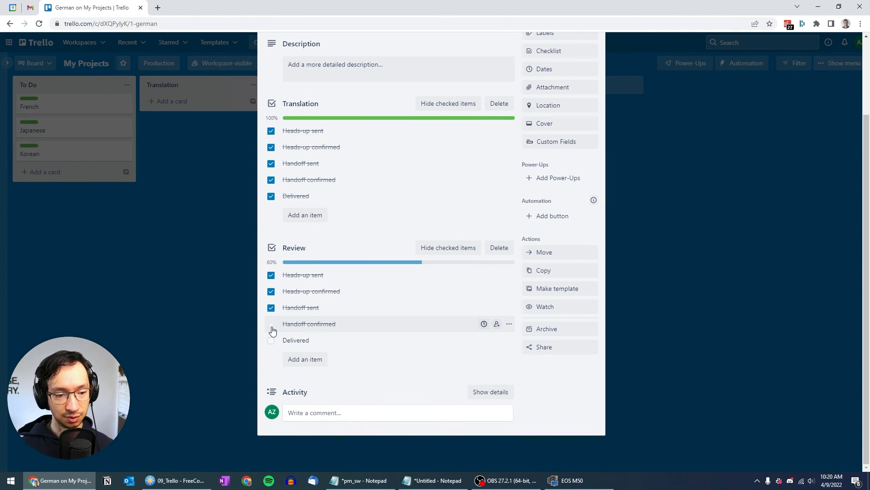
pyautogui.click(271, 323)
pyautogui.click(167, 197)
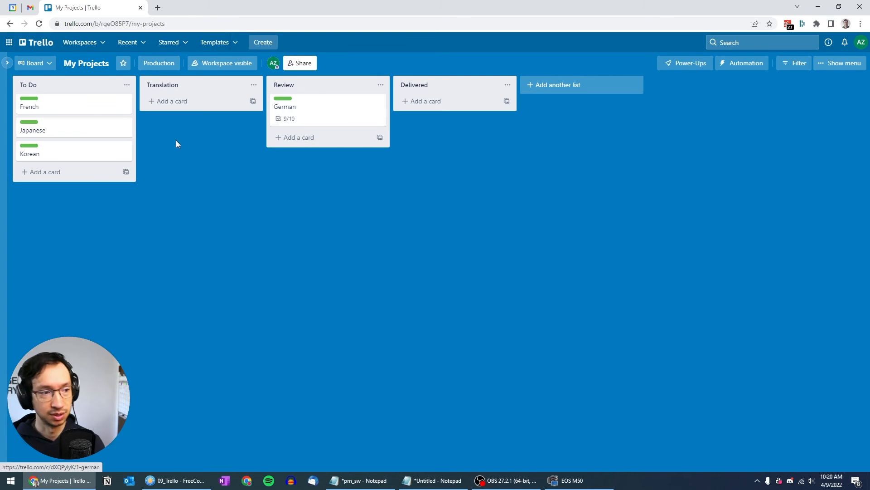
# Add a second card titled French to the To Do list
pyautogui.click(60, 172)
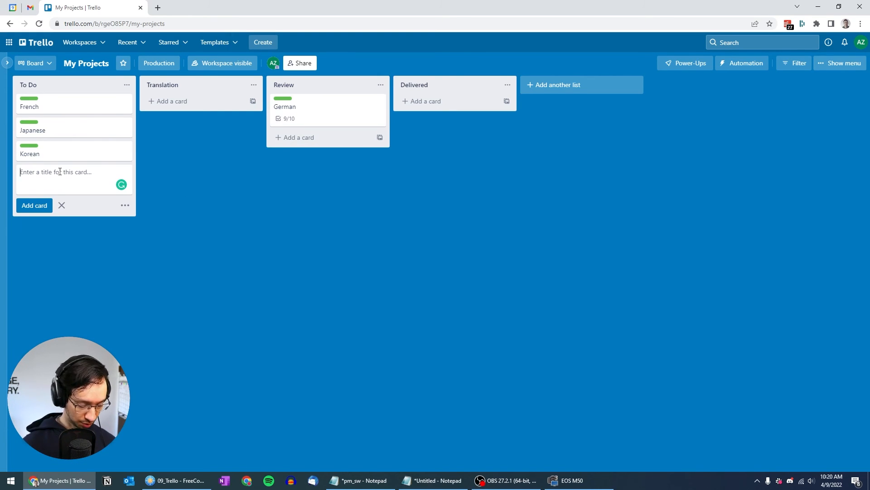
pyautogui.write('French')
pyautogui.press('Return')
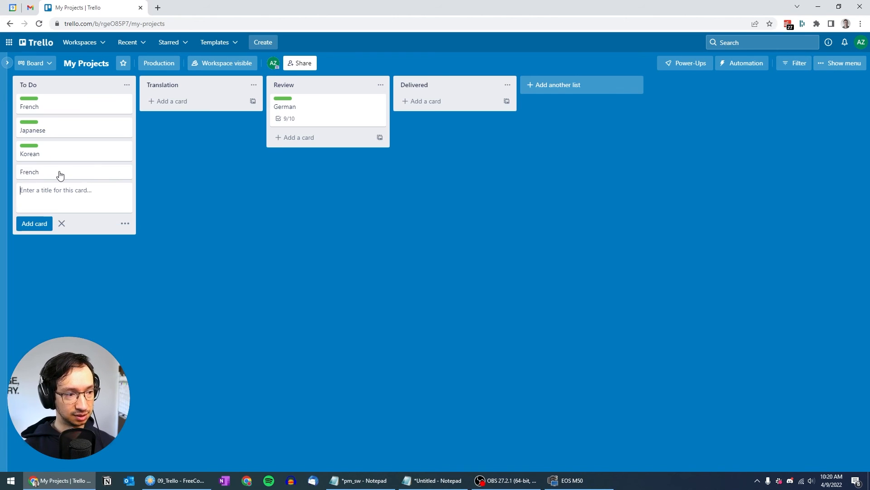
# Name the yellow label Project B, apply it to the new French card, and decline saving the name to Dashlane
pyautogui.click(125, 173)
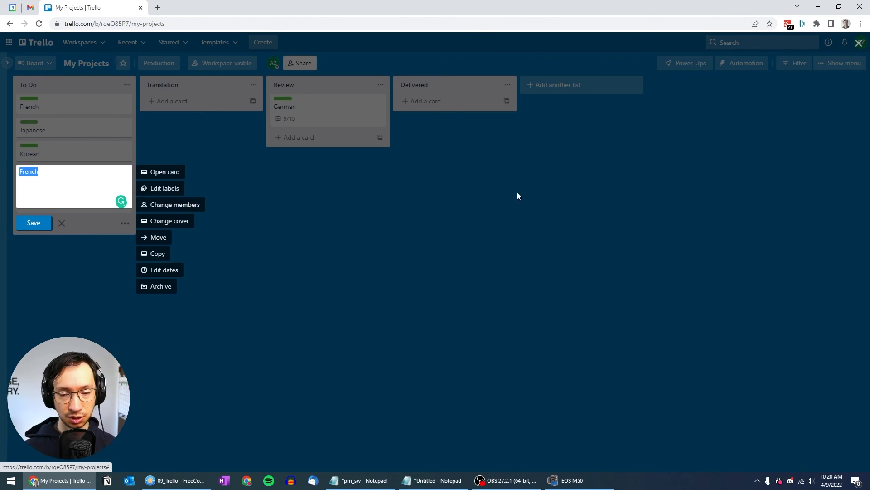
pyautogui.click(172, 188)
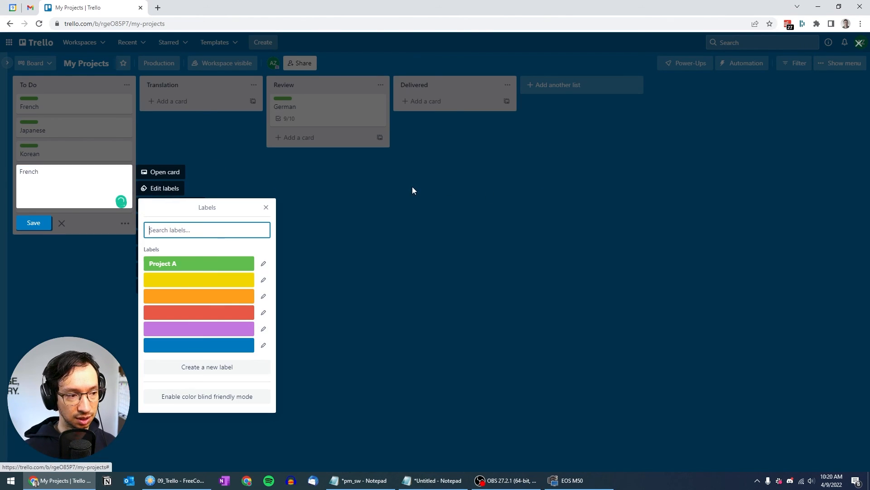
pyautogui.click(263, 279)
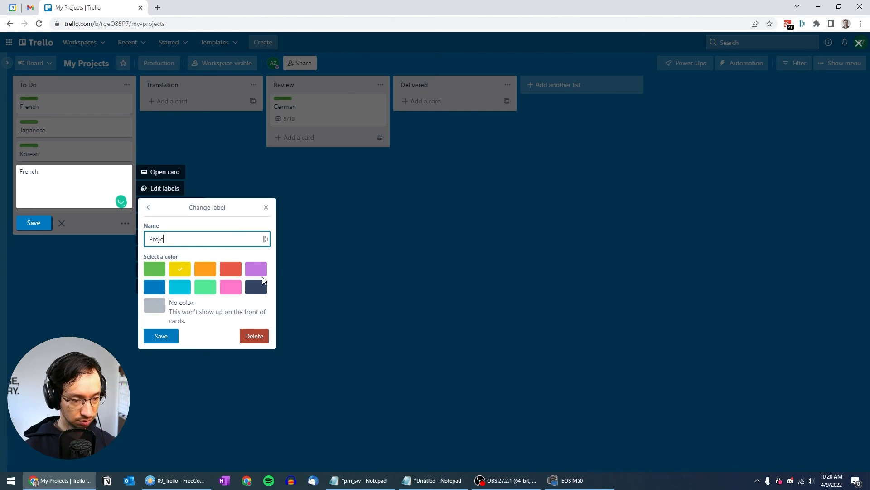
pyautogui.write('Project B')
pyautogui.click(166, 335)
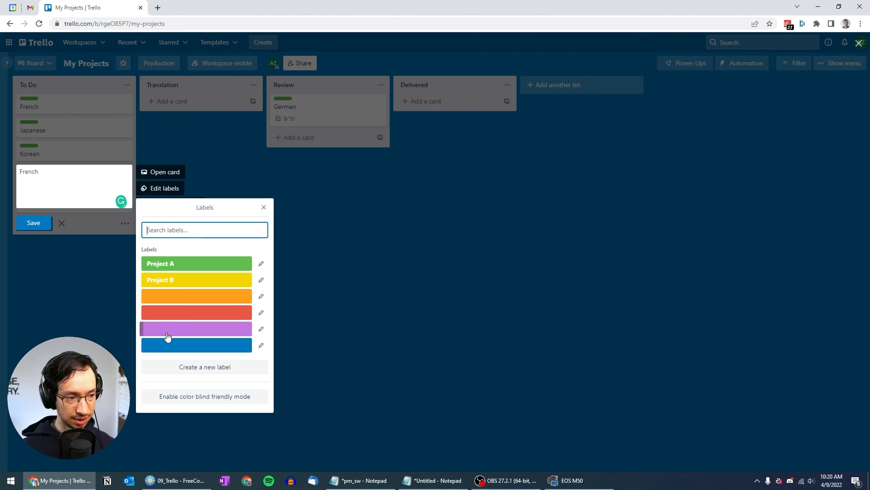
pyautogui.click(184, 284)
pyautogui.click(68, 290)
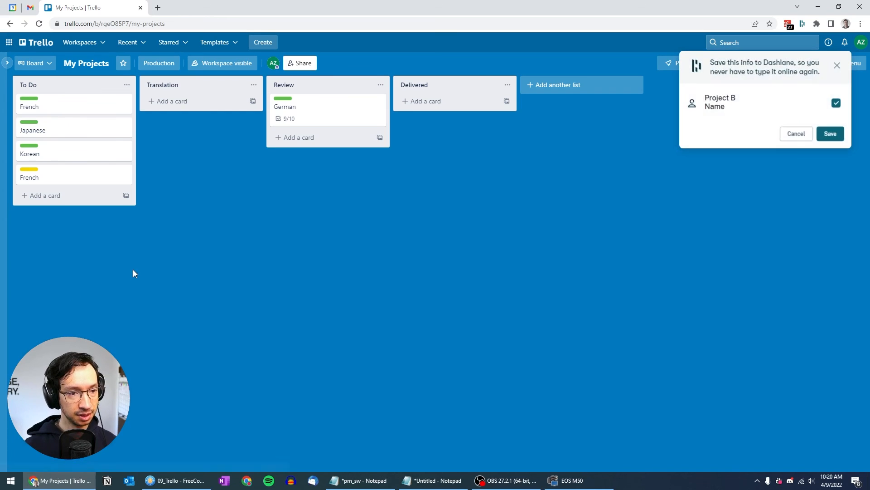
pyautogui.click(799, 135)
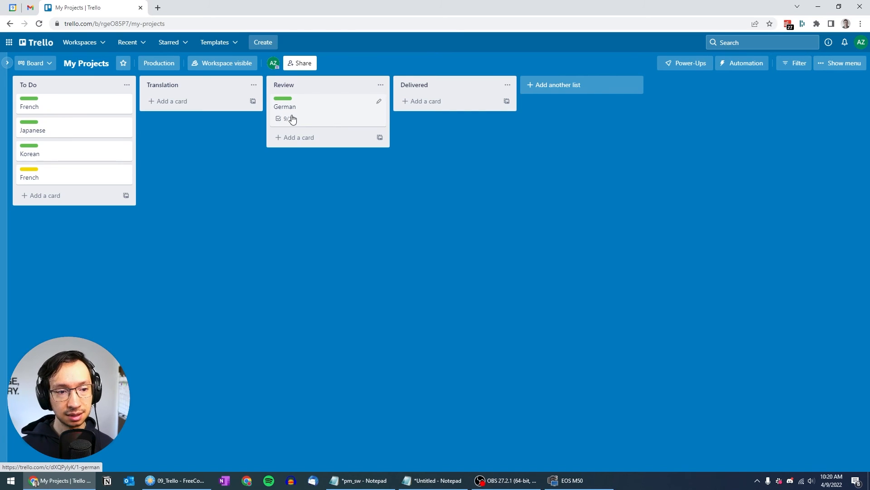
# Set the German card's start date to 04/11/2022 and due date to 05/06/2022, save the dates, and close the card
pyautogui.click(317, 120)
pyautogui.click(553, 165)
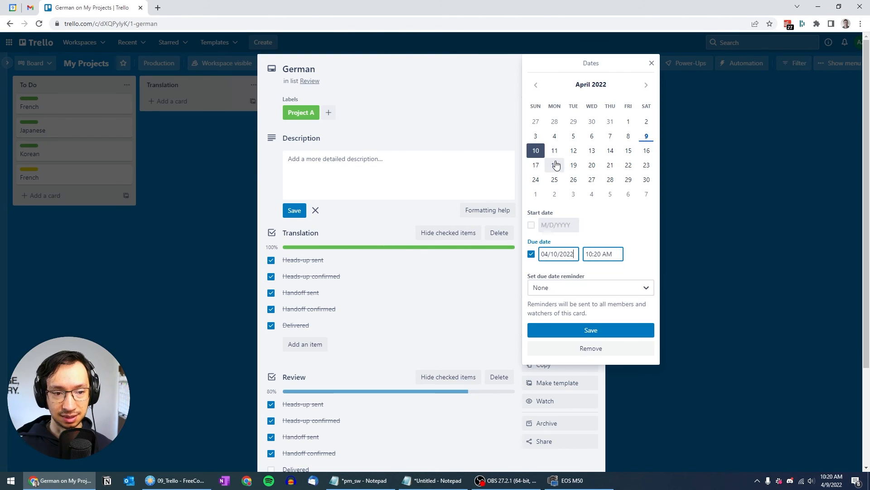
pyautogui.click(531, 225)
pyautogui.click(555, 151)
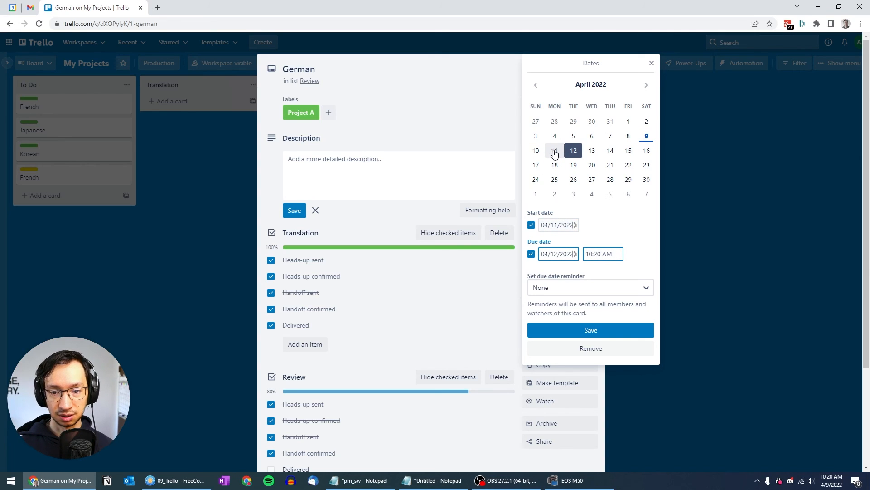
pyautogui.click(629, 194)
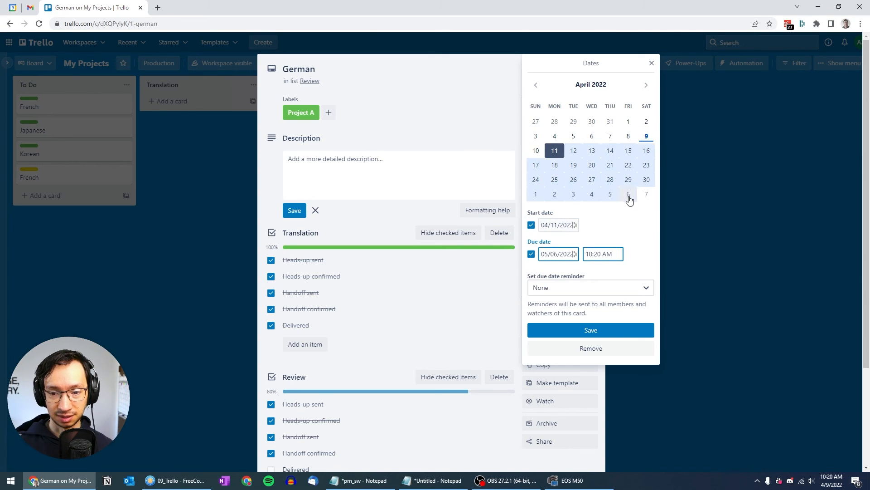
pyautogui.click(597, 336)
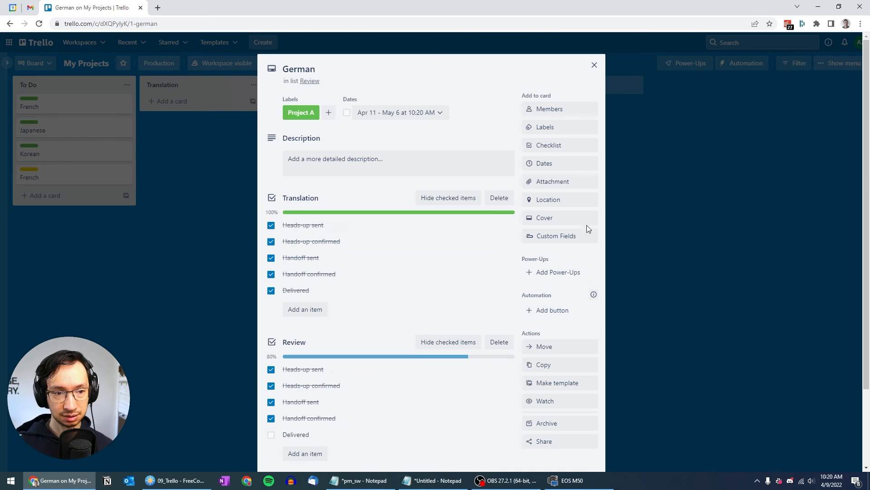
pyautogui.click(63, 103)
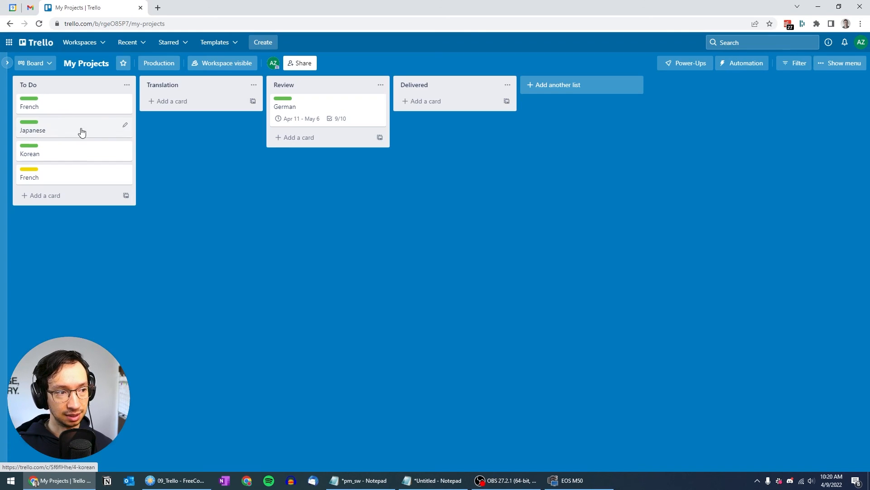
# View the board as a timeline to examine the German card's schedule, and return to the board view
pyautogui.click(48, 66)
pyautogui.click(42, 134)
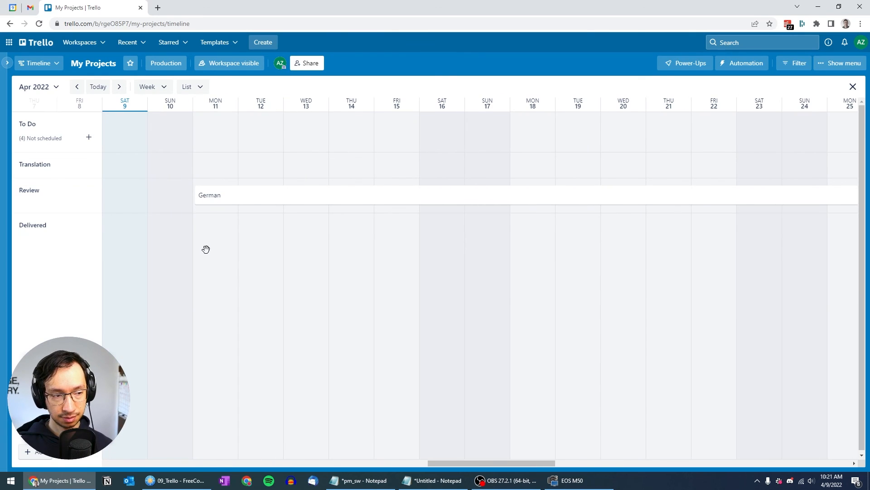
pyautogui.click(853, 86)
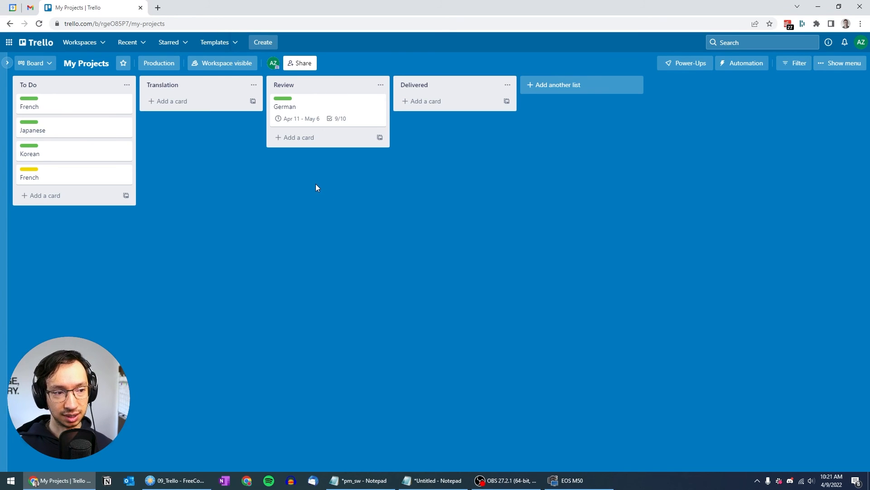
# Remove the start and due dates from the German card and close it
pyautogui.click(317, 111)
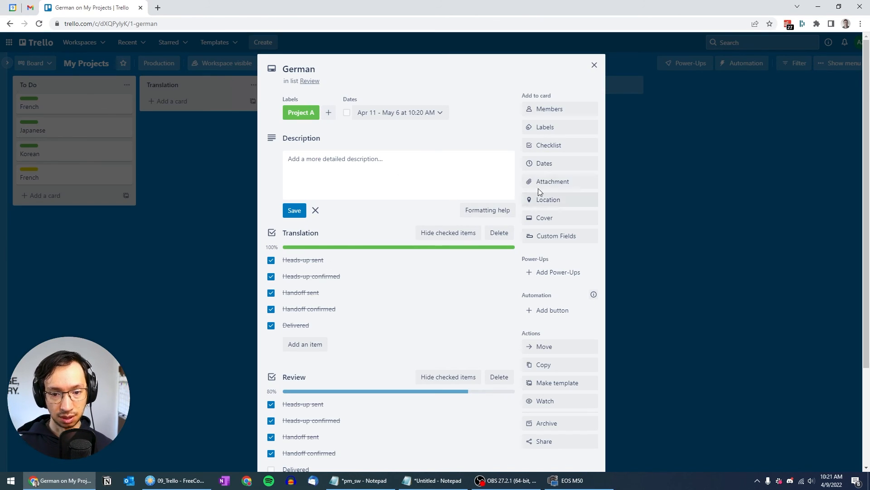
pyautogui.click(439, 115)
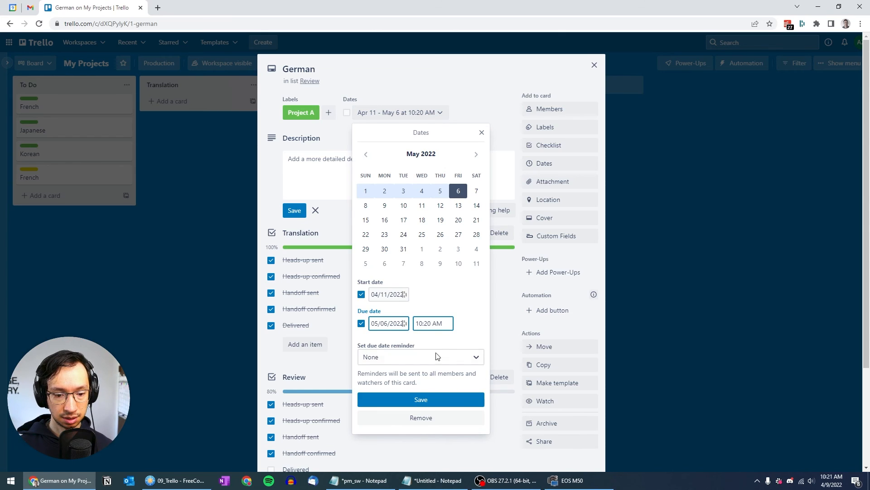
pyautogui.click(427, 418)
pyautogui.click(214, 224)
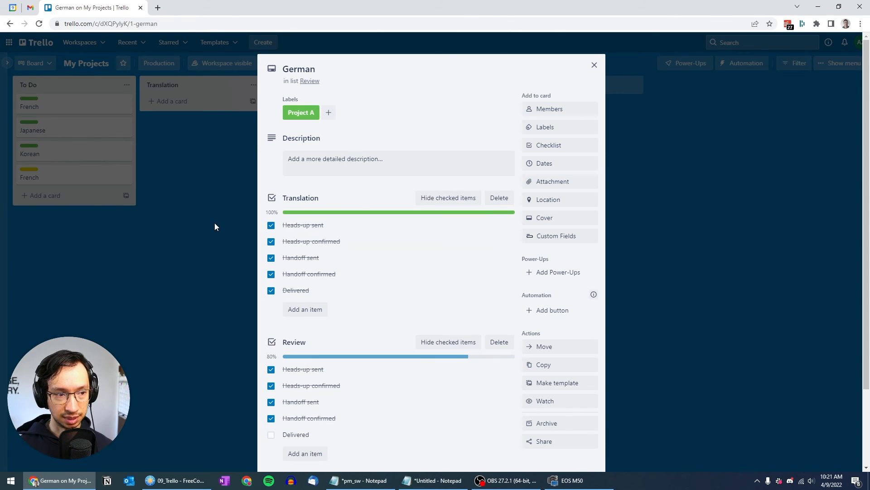
pyautogui.click(214, 224)
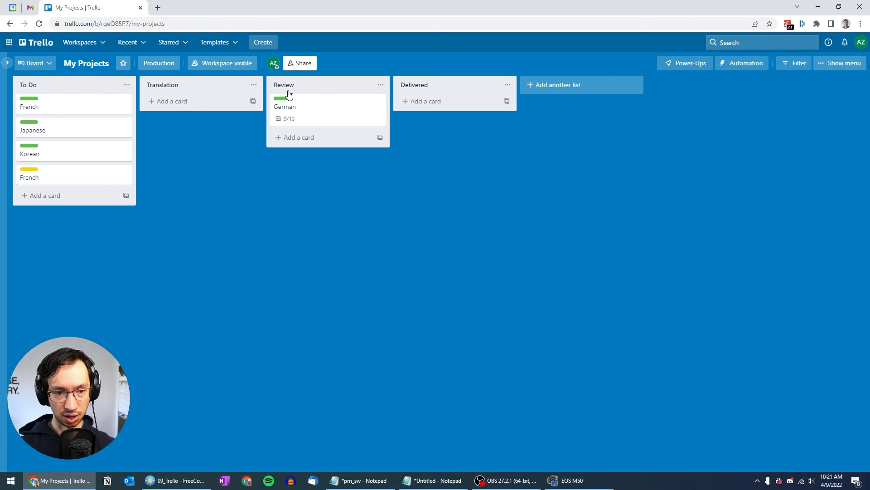
# Add a card titled "-- T --" to the Translation list and label it Project A
pyautogui.click(169, 103)
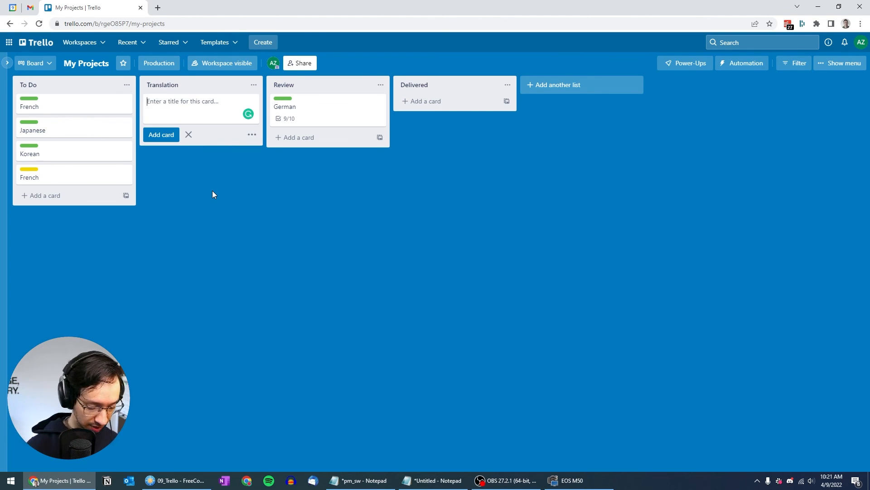
pyautogui.write('-- T --')
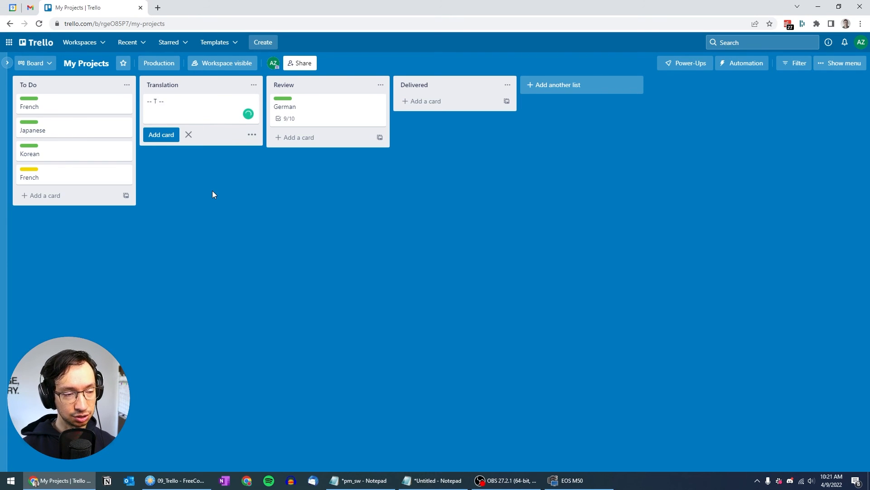
pyautogui.press('Return')
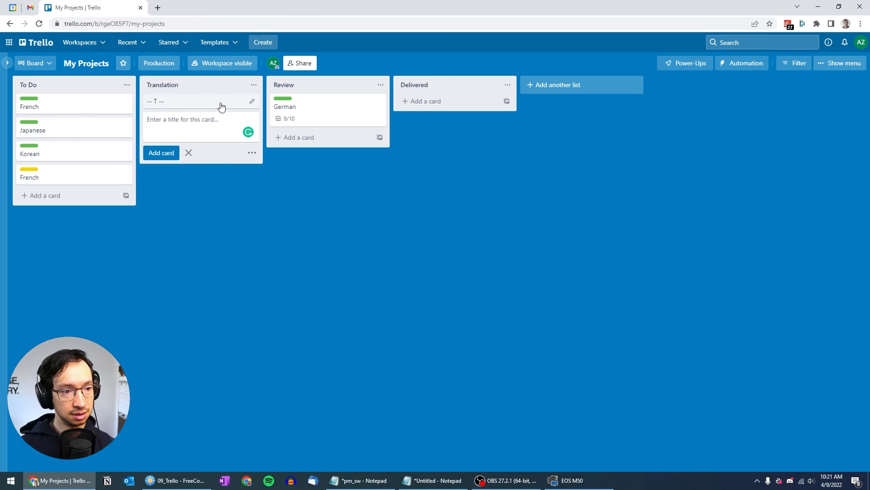
pyautogui.click(218, 104)
pyautogui.click(561, 129)
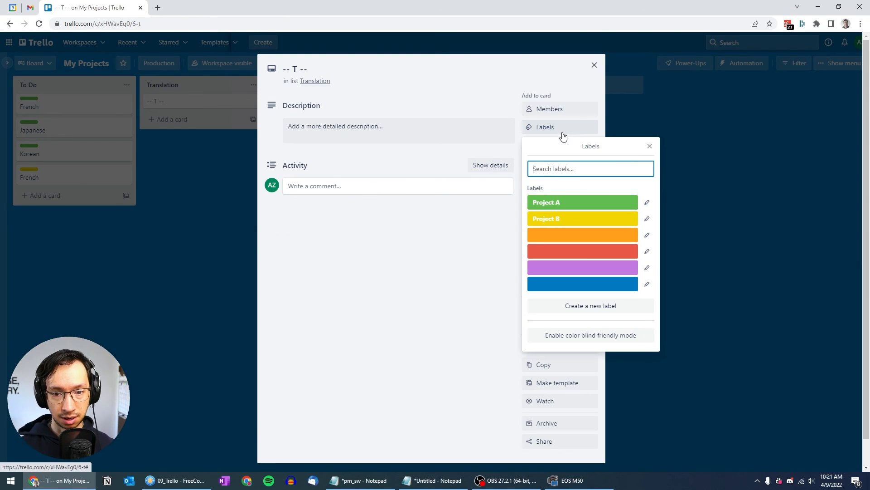
pyautogui.click(561, 202)
pyautogui.click(389, 325)
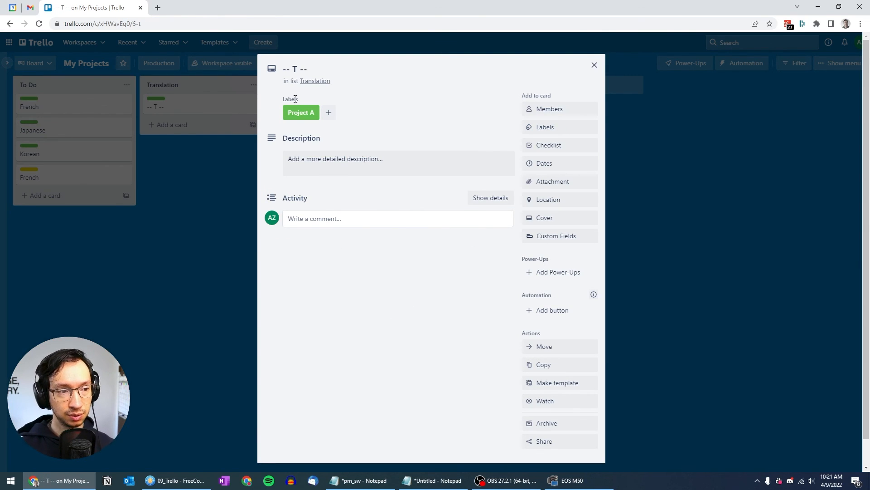
# Set the "-- T --" card's start date to 4/11/2022 and due date to 4/29/2022, save, and close the card
pyautogui.click(561, 162)
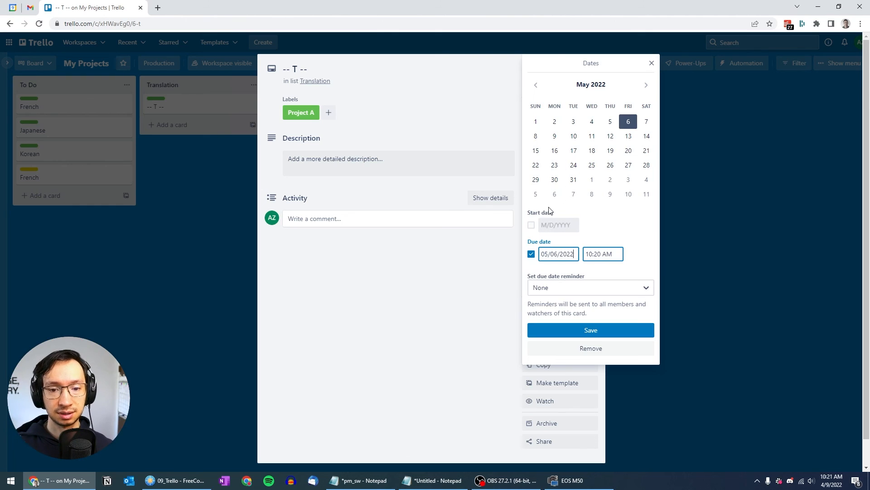
pyautogui.click(532, 225)
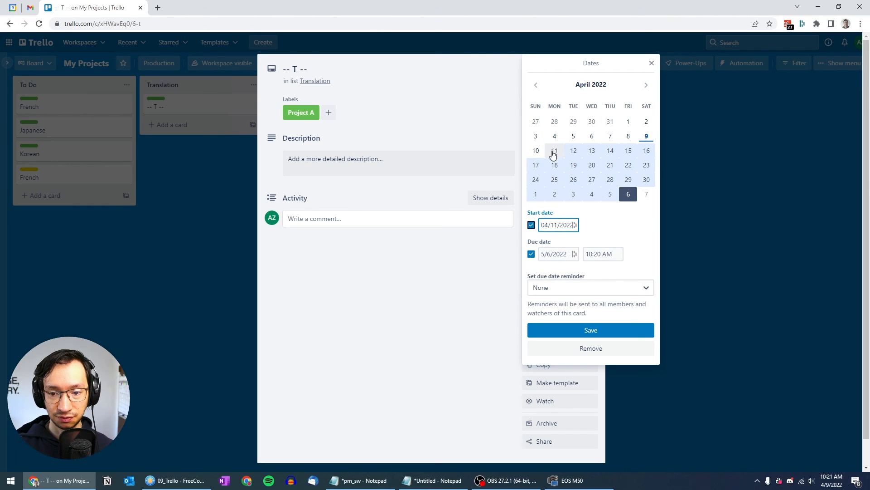
pyautogui.click(553, 152)
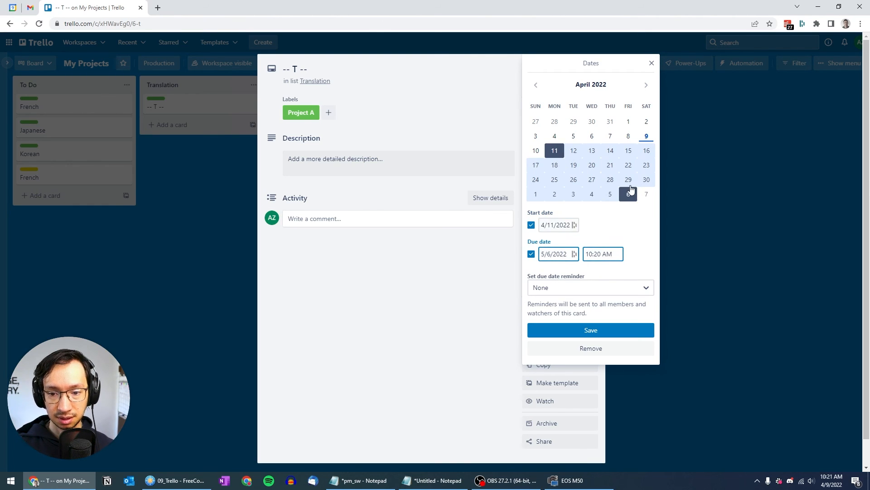
pyautogui.click(629, 181)
pyautogui.click(604, 334)
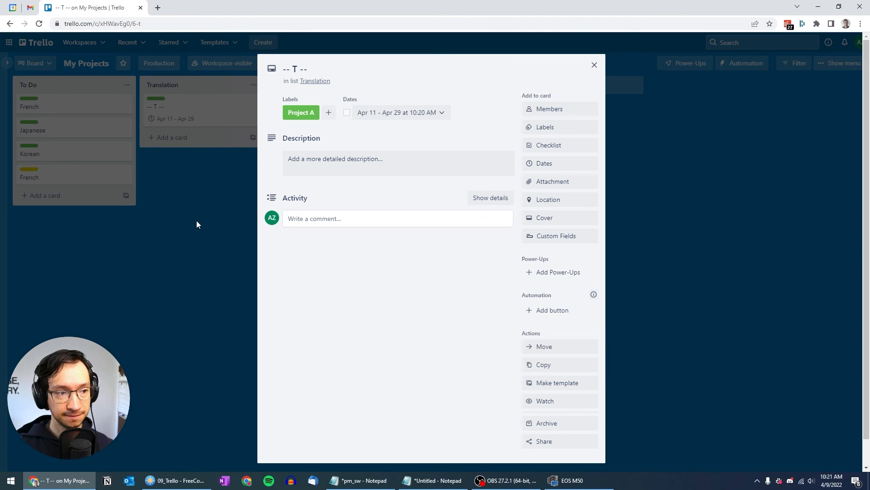
pyautogui.click(196, 221)
# Add a card titled "-- R --" to the Review list and move it above the German card
pyautogui.click(304, 138)
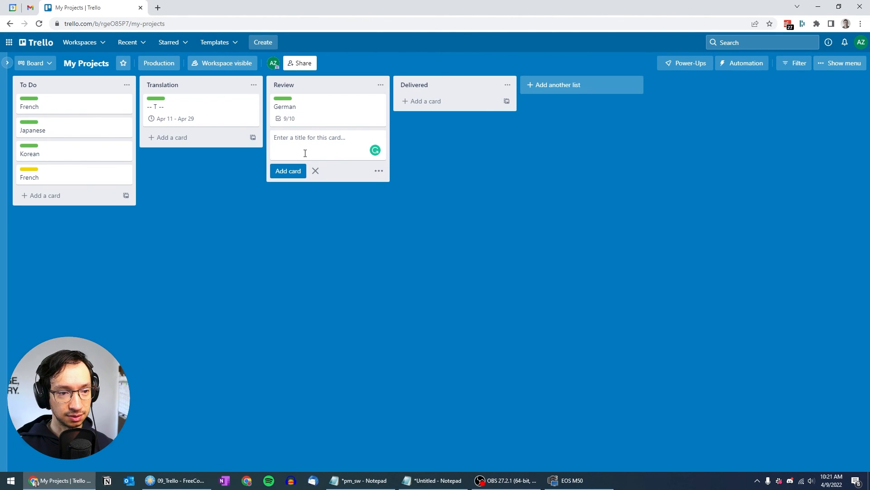
pyautogui.write('-- ')
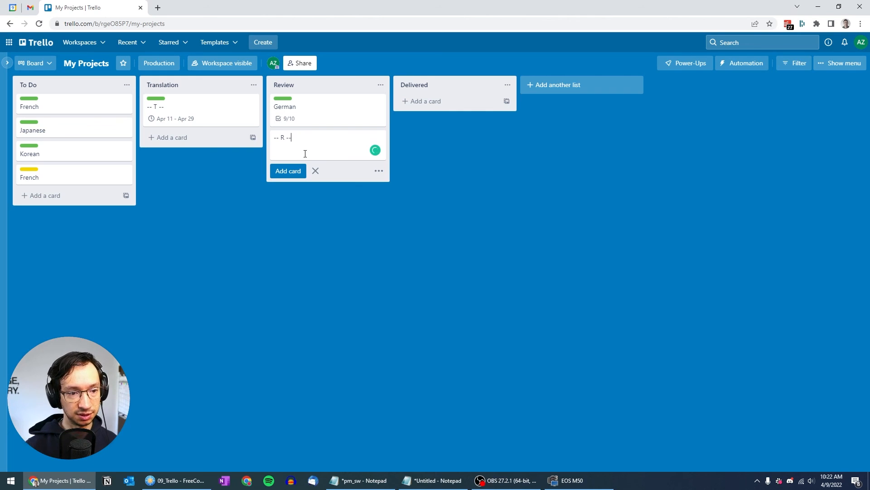
pyautogui.write('R --')
pyautogui.press('Return')
pyautogui.moveTo(313, 141)
pyautogui.mouseDown()
pyautogui.moveTo(318, 99)
pyautogui.moveTo(338, 110)
pyautogui.mouseUp()
# Open the "-- R --" card and apply the Project A label to it
pyautogui.click(379, 100)
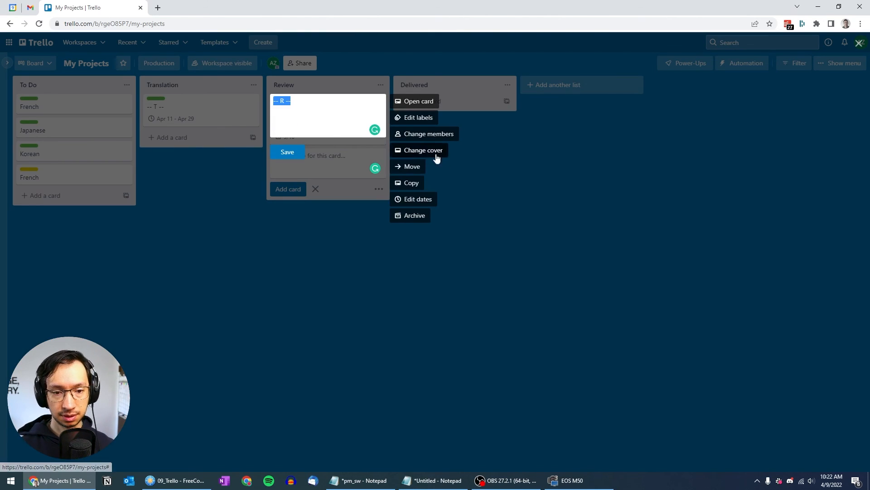
pyautogui.click(580, 185)
pyautogui.click(328, 98)
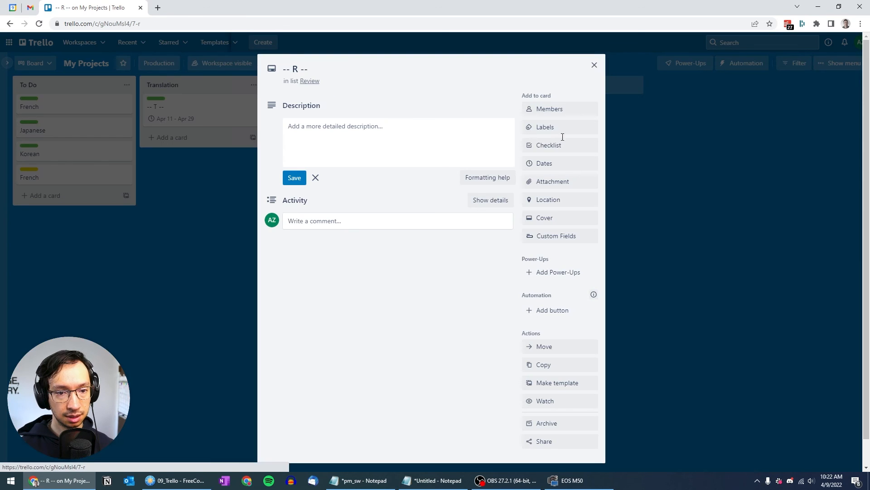
pyautogui.click(544, 131)
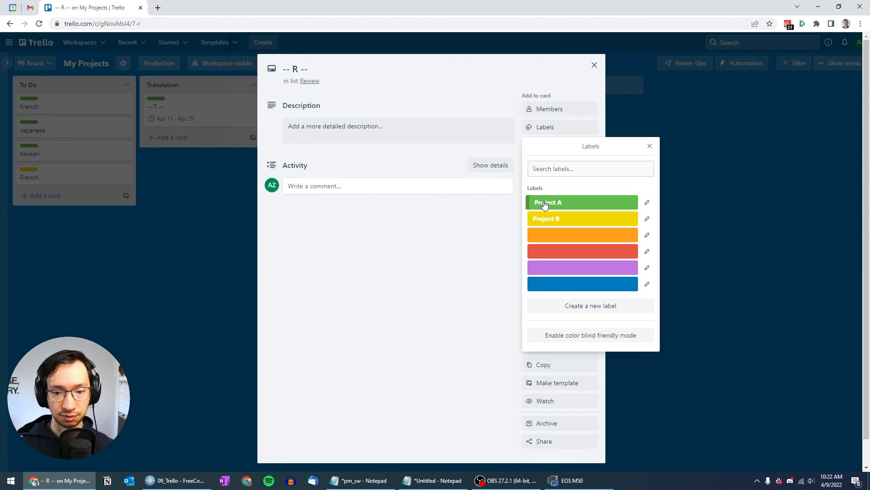
pyautogui.click(545, 204)
# Set the "-- R --" card's start date to 5/2/2022 and due date to 5/6/2022, save, and close the card
pyautogui.click(535, 148)
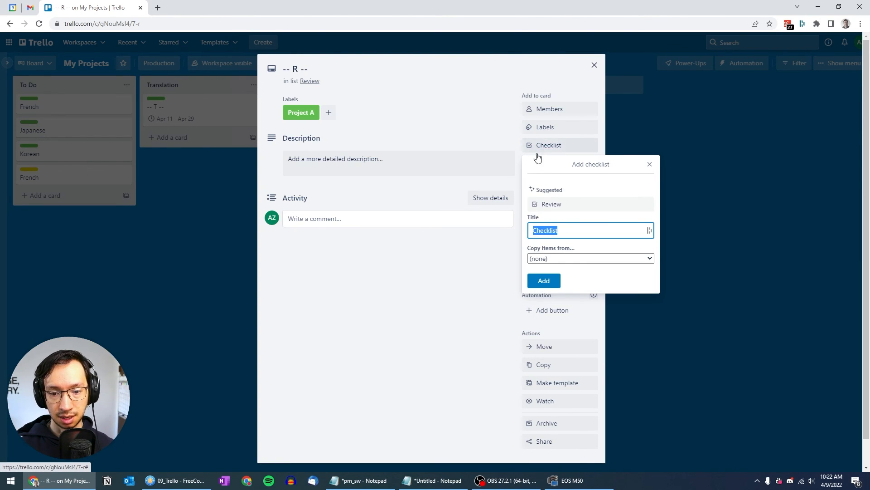
pyautogui.click(483, 127)
pyautogui.click(542, 165)
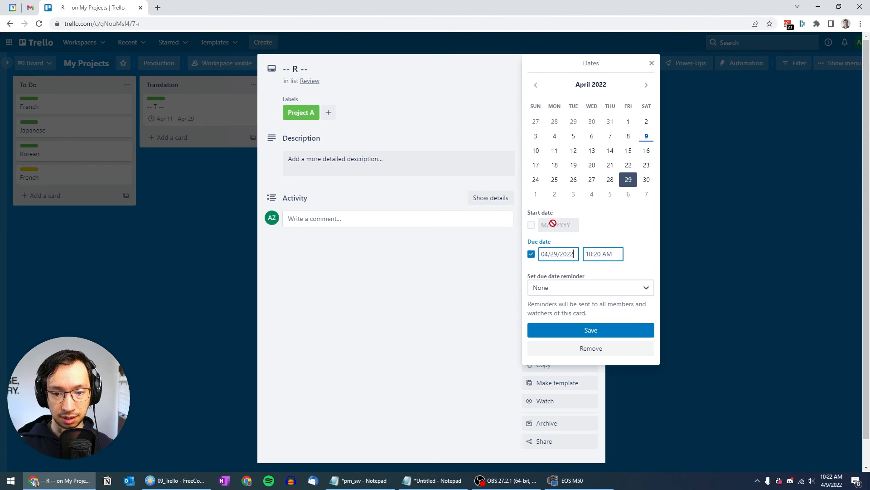
pyautogui.click(531, 225)
pyautogui.click(556, 195)
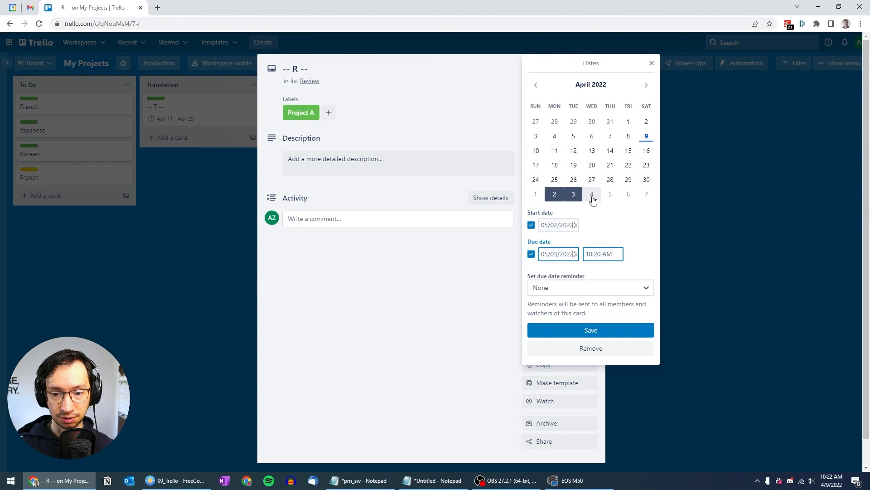
pyautogui.click(628, 195)
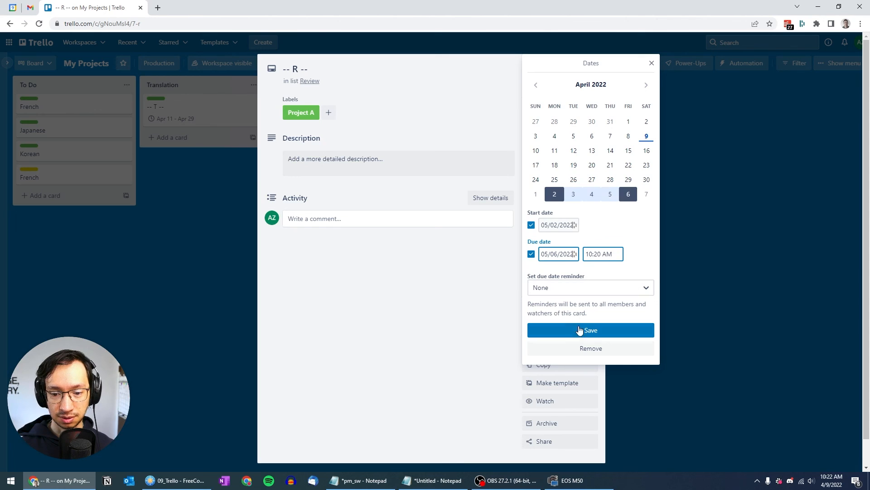
pyautogui.click(577, 331)
pyautogui.click(695, 283)
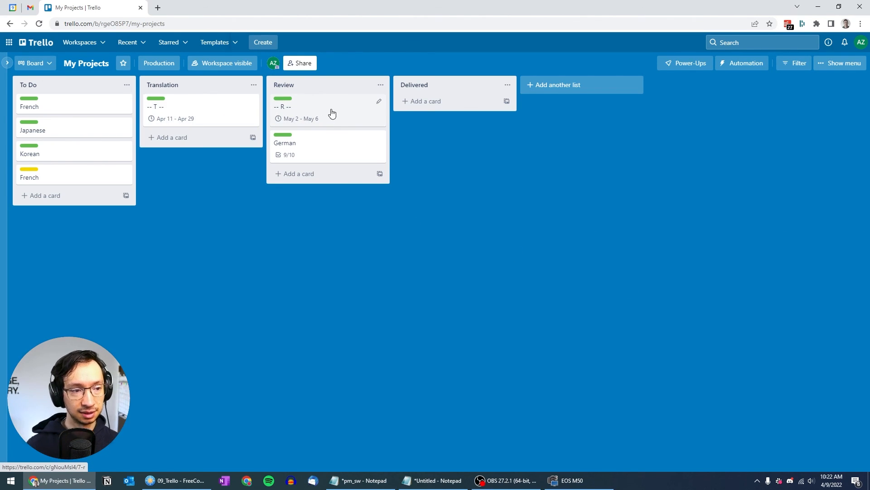
# Switch the My Projects board to the Timeline view and set its time scale to Month
pyautogui.click(35, 63)
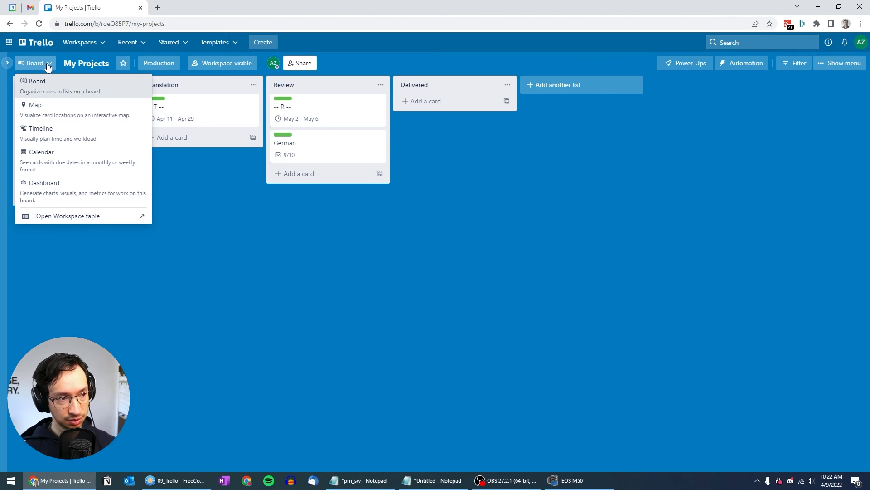
pyautogui.click(41, 129)
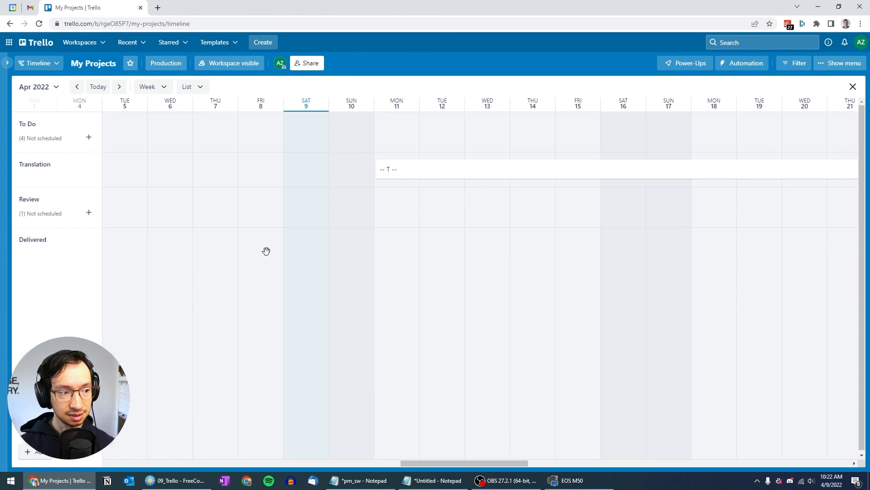
pyautogui.hscroll(12, 266, 251)
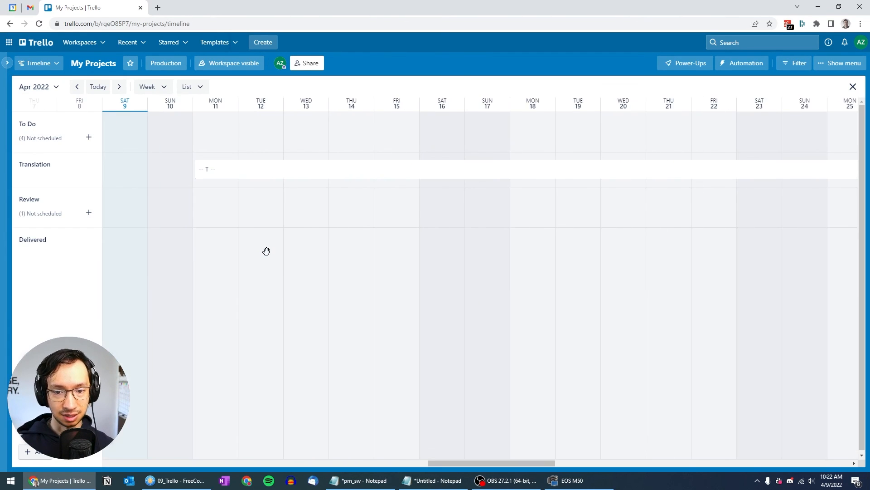
pyautogui.click(154, 89)
pyautogui.click(151, 141)
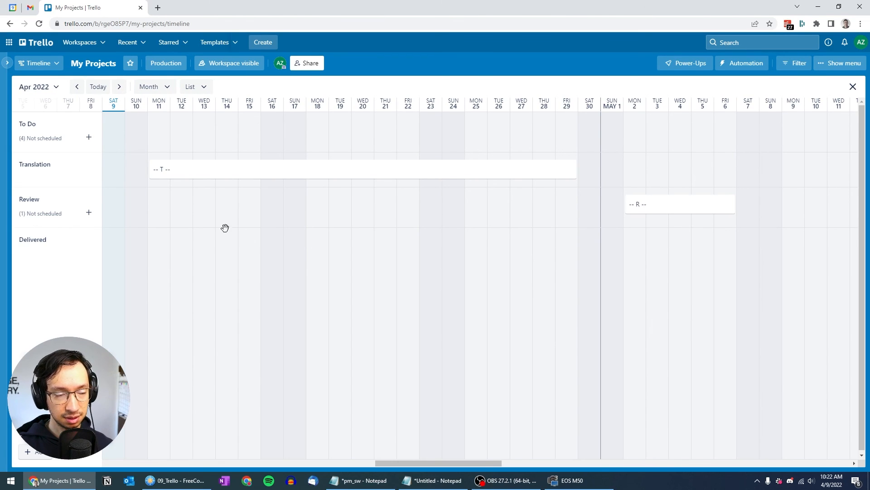
# Group the timeline by label to examine Project A's stage dates, and return to the Board view
pyautogui.click(209, 91)
pyautogui.click(181, 141)
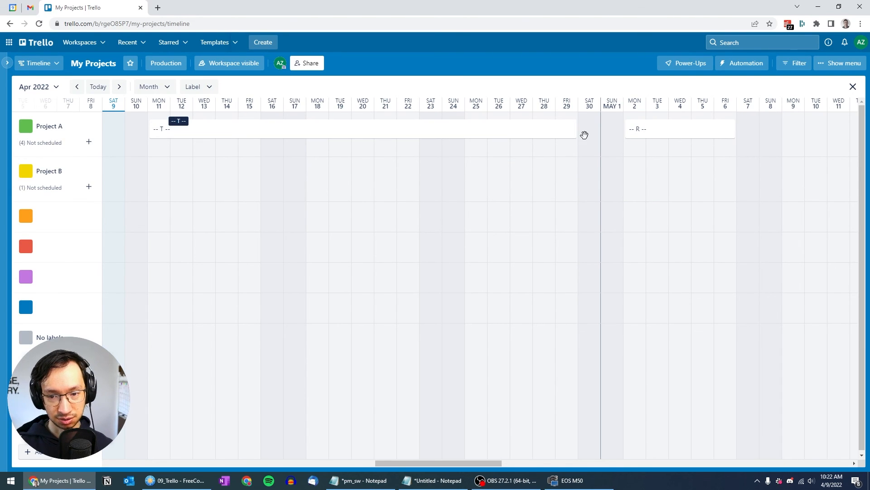
pyautogui.hscroll(4, 584, 134)
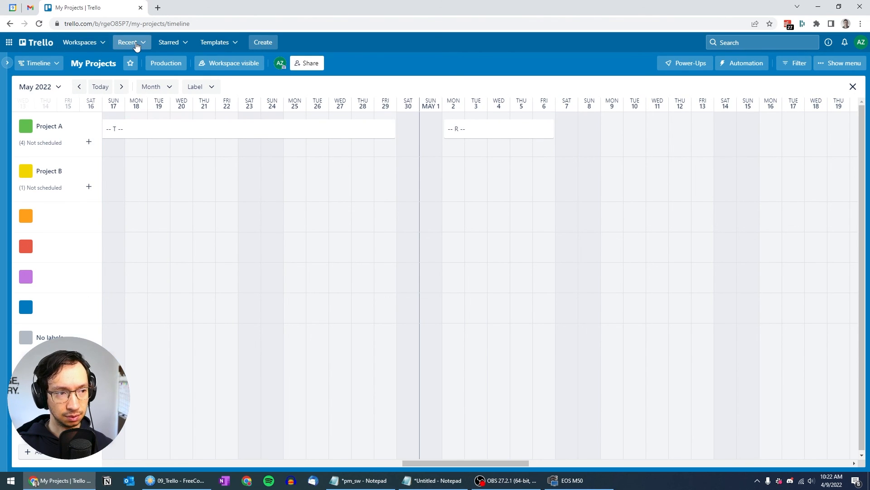
pyautogui.click(45, 63)
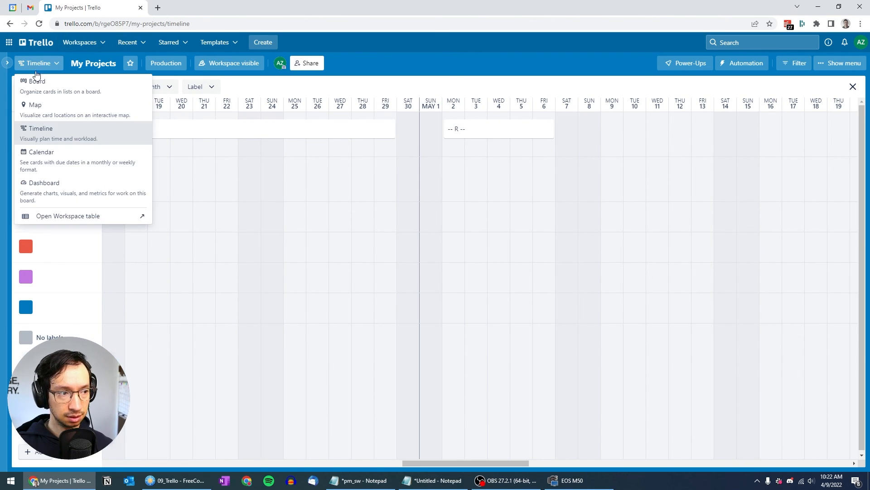
pyautogui.click(35, 91)
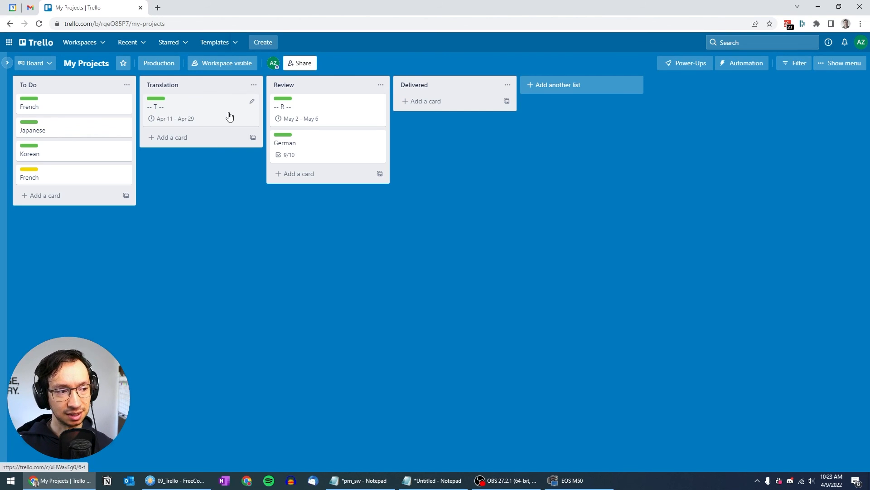
# Move the Project A French, Japanese and Korean cards from To Do to Translation, and on to Review below the German card
pyautogui.moveTo(89, 107); pyautogui.dragTo(197, 193)
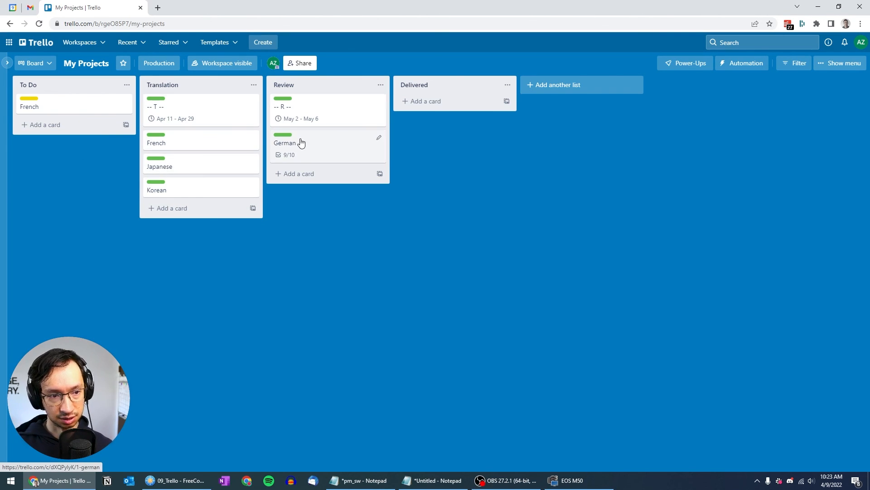
pyautogui.moveTo(196, 144); pyautogui.dragTo(306, 177)
pyautogui.moveTo(198, 143); pyautogui.dragTo(320, 227)
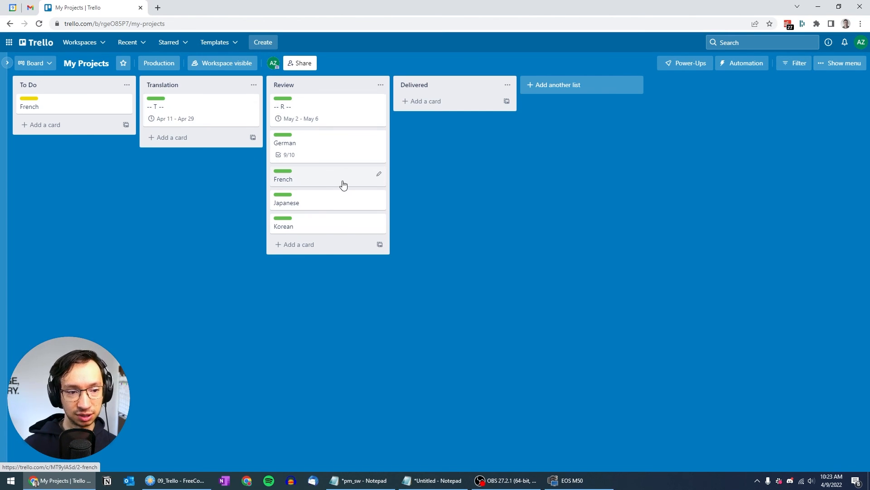
pyautogui.click(251, 105)
pyautogui.click(296, 312)
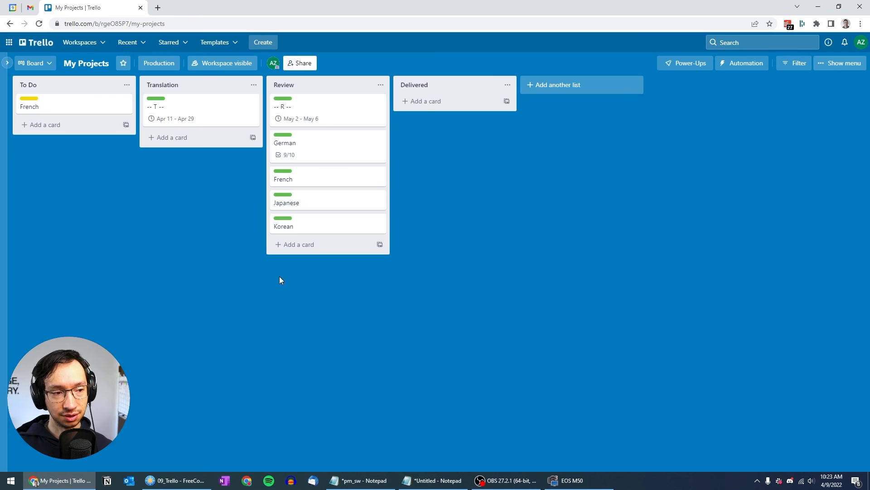
pyautogui.click(794, 63)
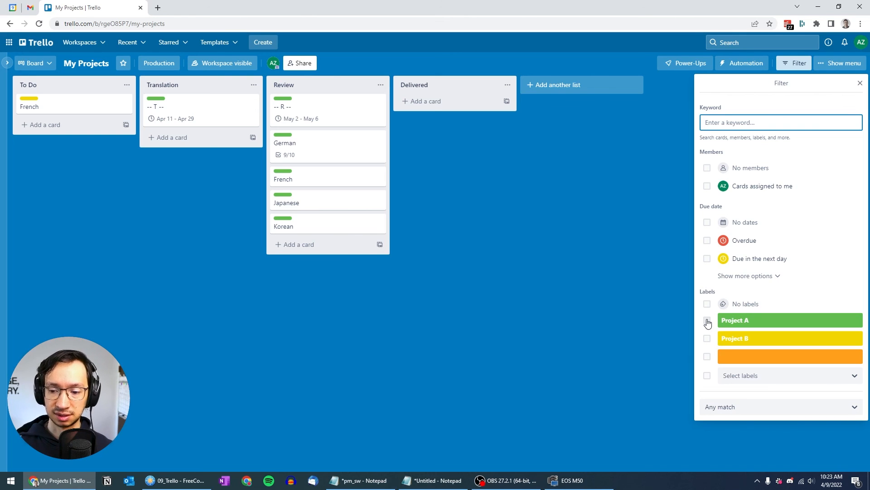
pyautogui.click(577, 251)
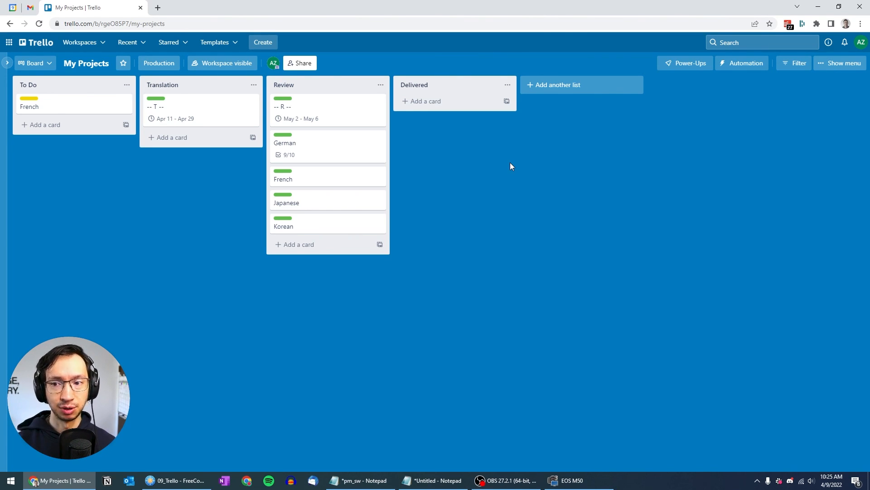
# Reopen the board's Timeline view and show the stage header cards by month
pyautogui.click(35, 63)
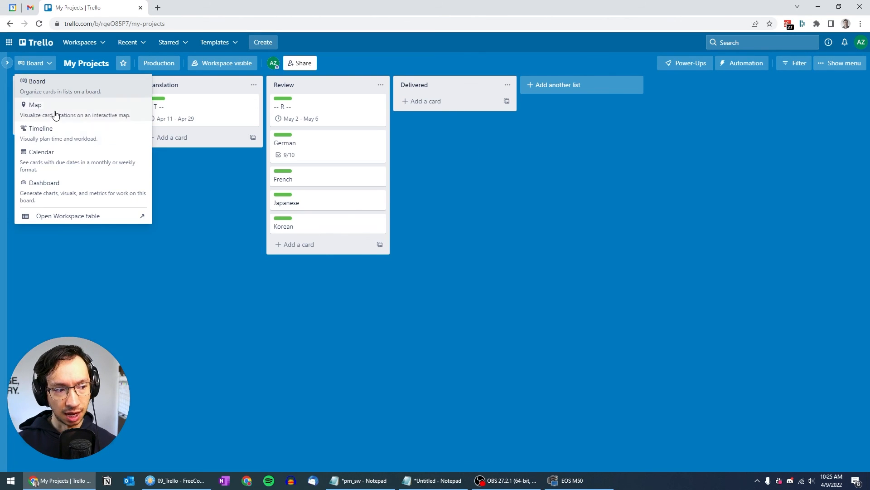
pyautogui.click(56, 141)
pyautogui.click(158, 93)
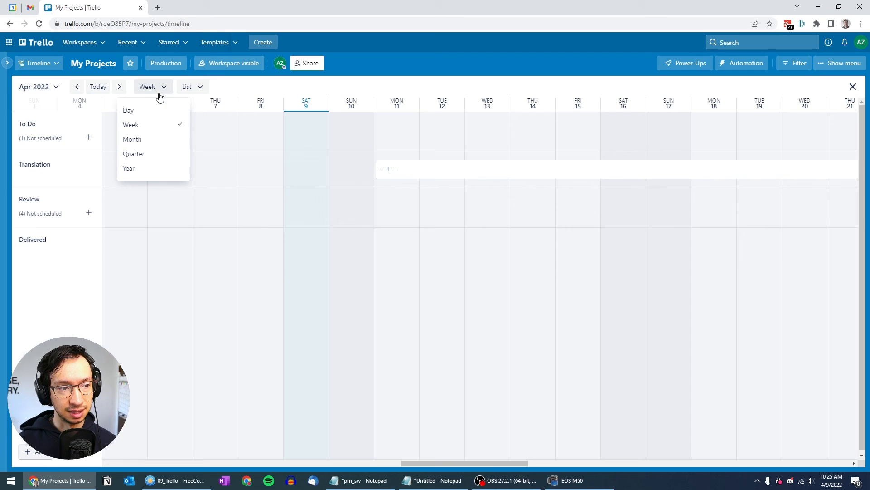
pyautogui.click(150, 140)
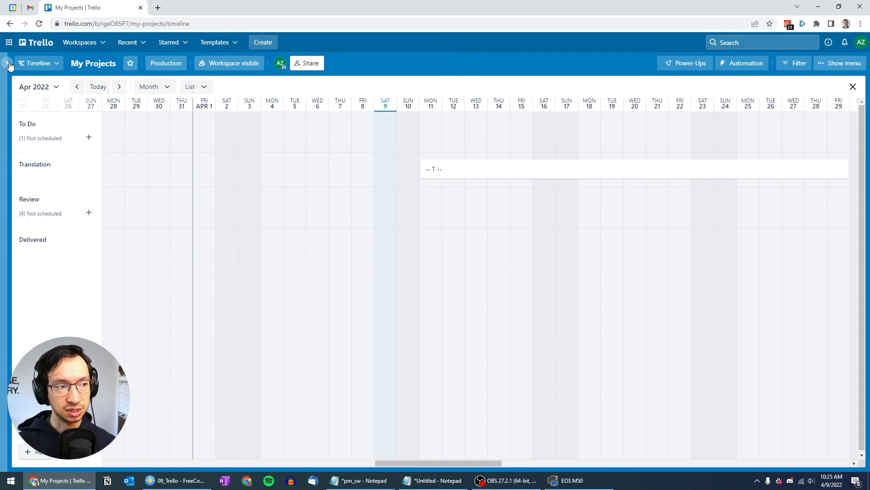